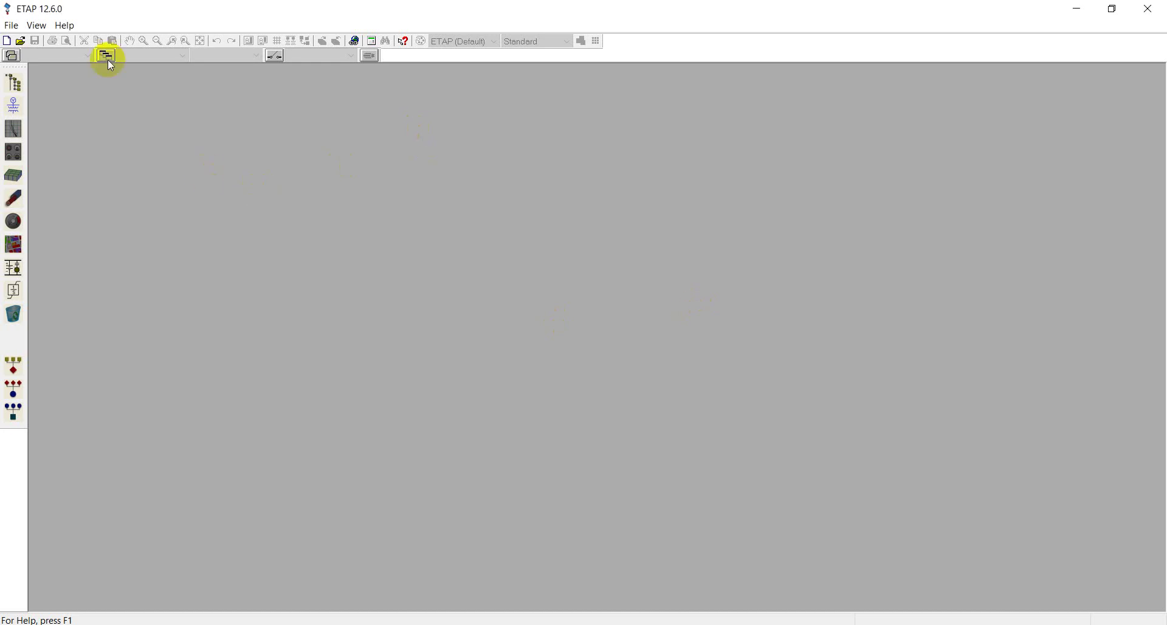
Step: Open the ex4 project file with Project Editor access and dismiss the loading error
{"action": "left_click", "coordinate": [22, 42]}
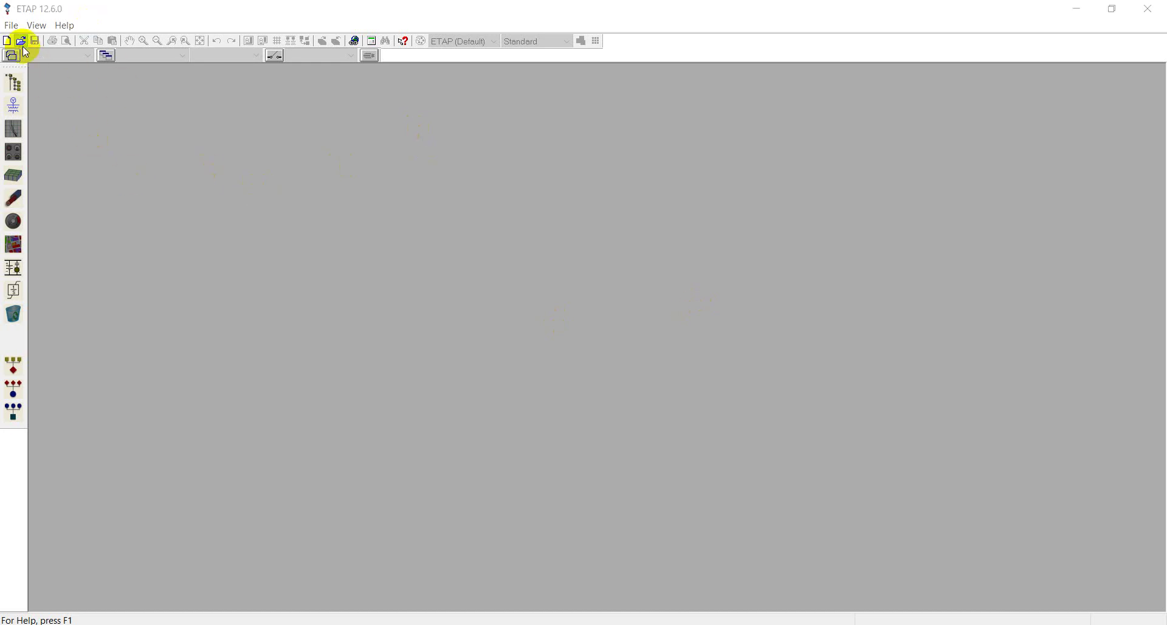
{"action": "left_click", "coordinate": [507, 250]}
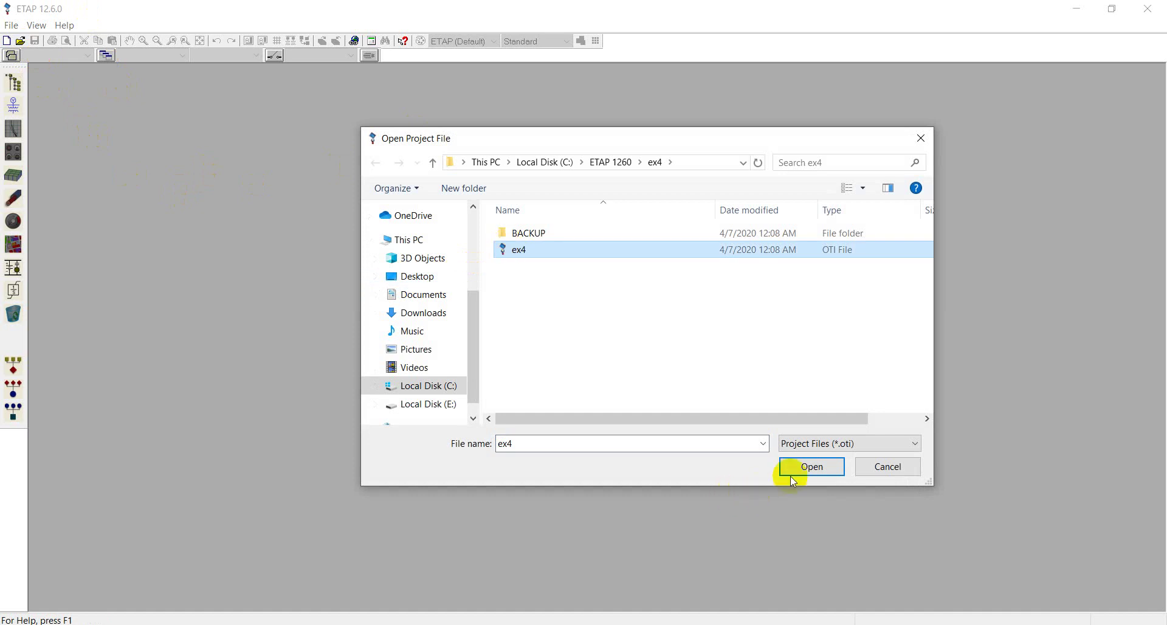
{"action": "left_click", "coordinate": [806, 466]}
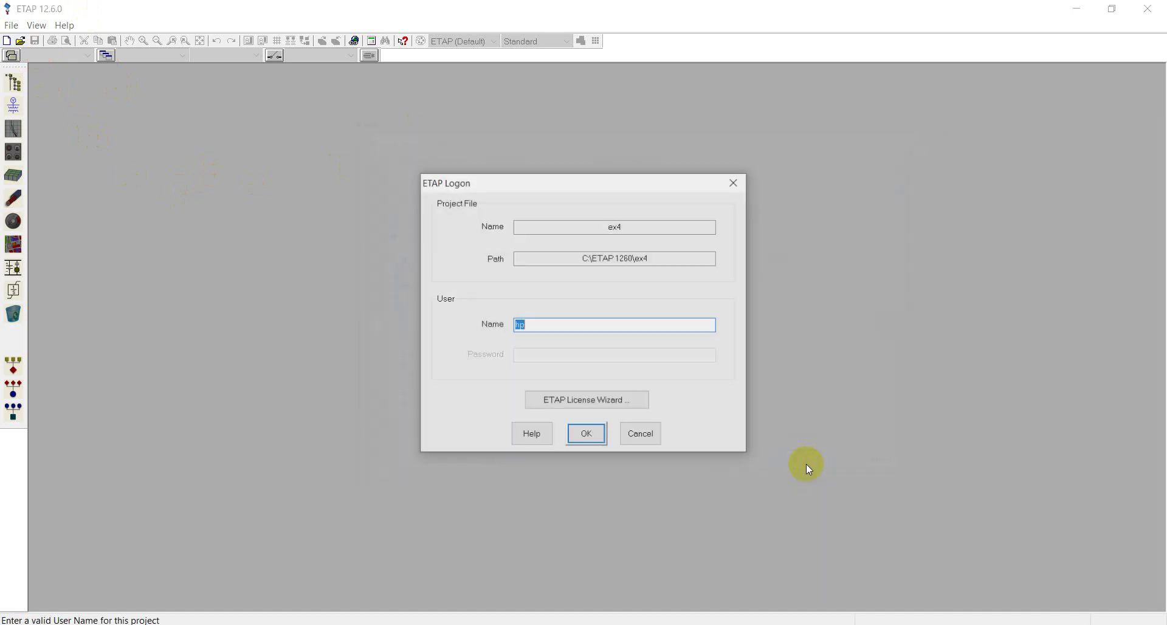
{"action": "left_click", "coordinate": [576, 440]}
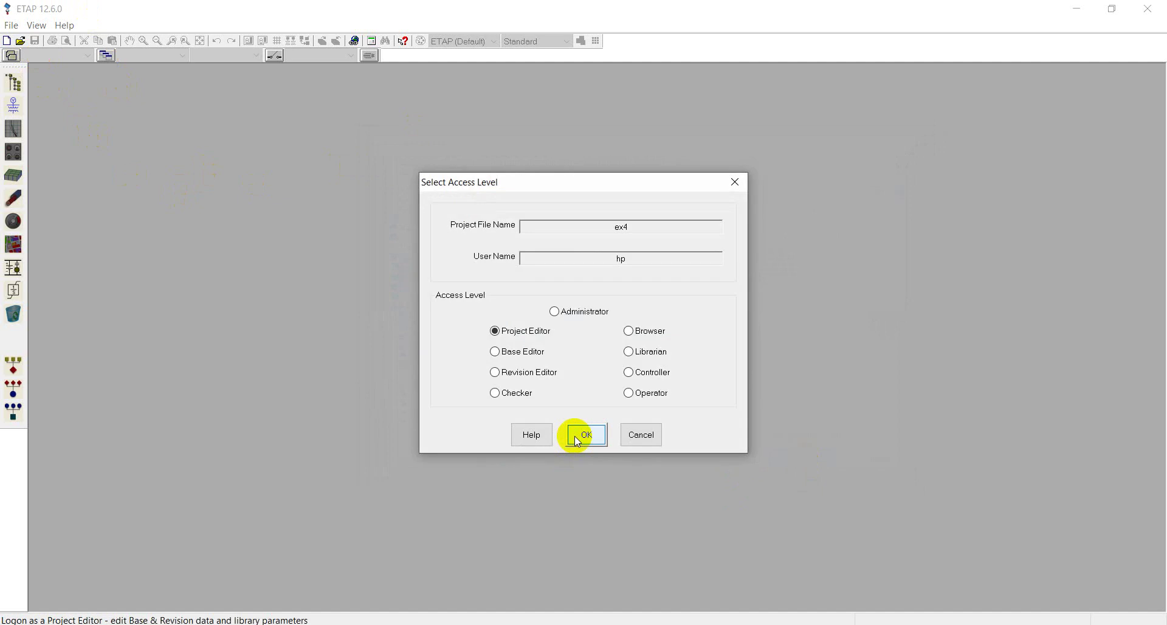
{"action": "left_click", "coordinate": [576, 436]}
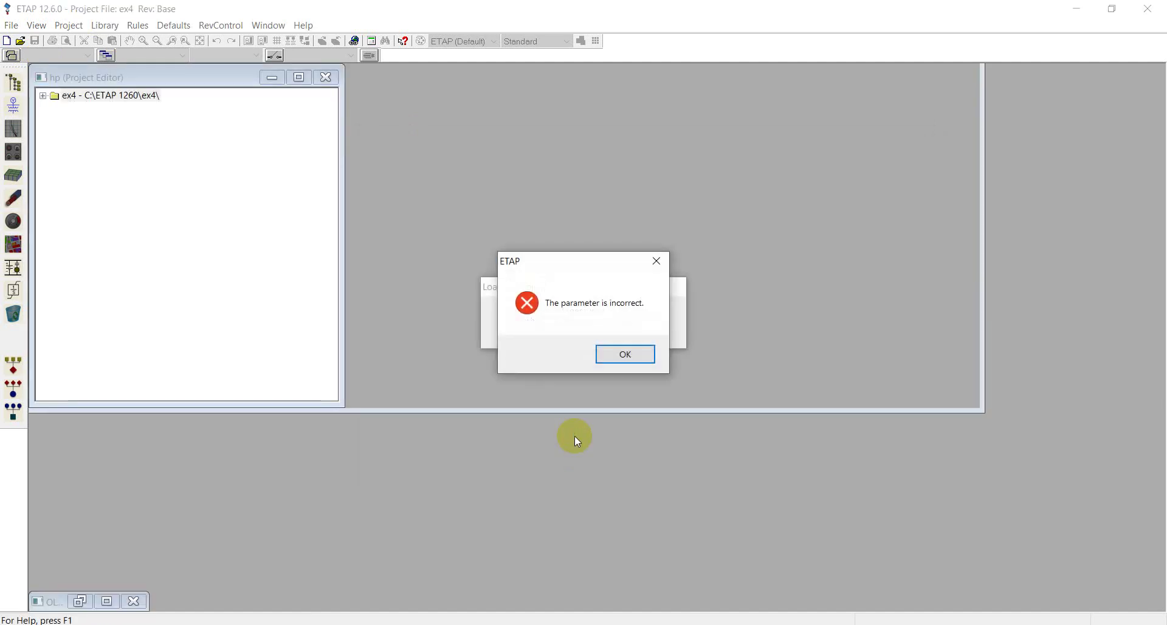
{"action": "left_click", "coordinate": [624, 359]}
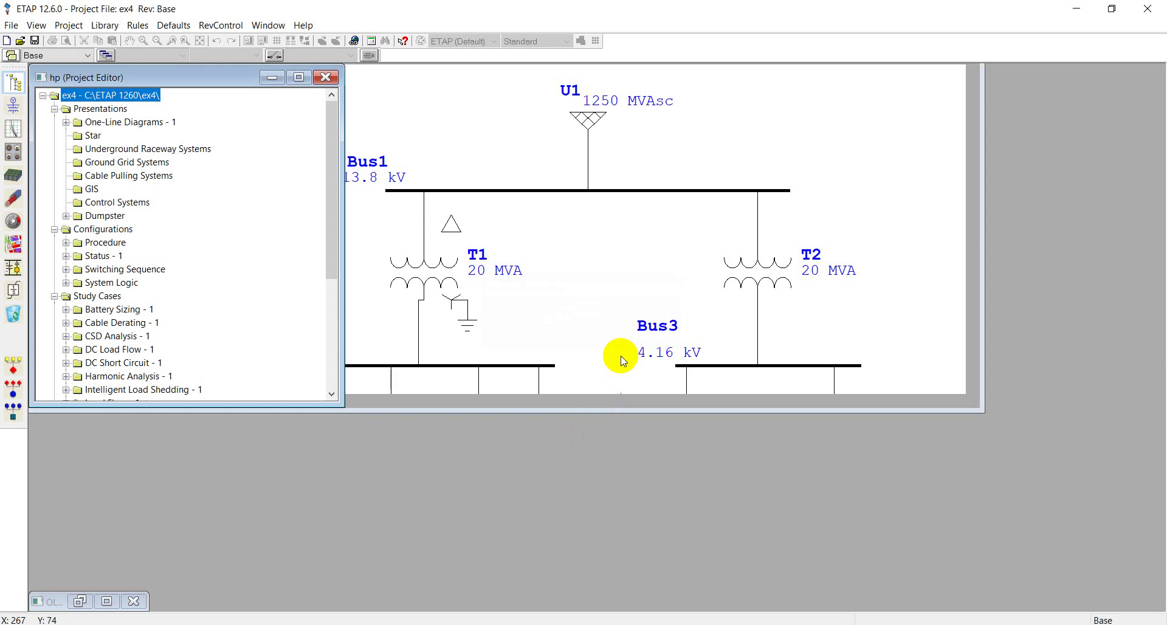
Step: Maximize the OLV1 one-line diagram without renaming it and open the Network1 composite network
{"action": "left_click", "coordinate": [855, 97]}
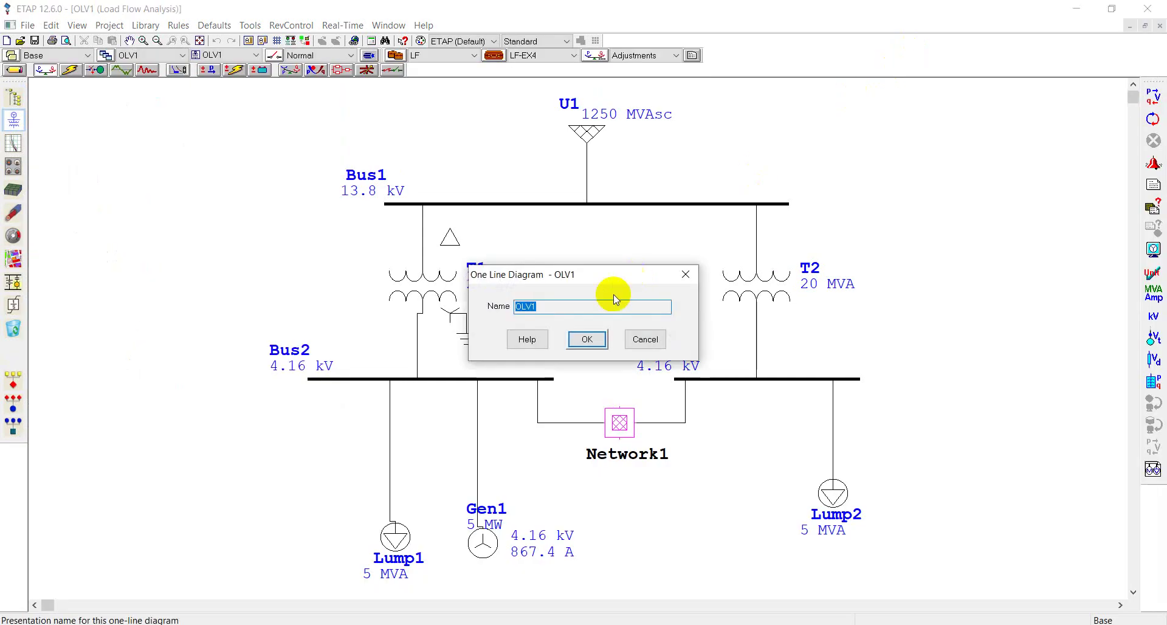
{"action": "left_click", "coordinate": [686, 274]}
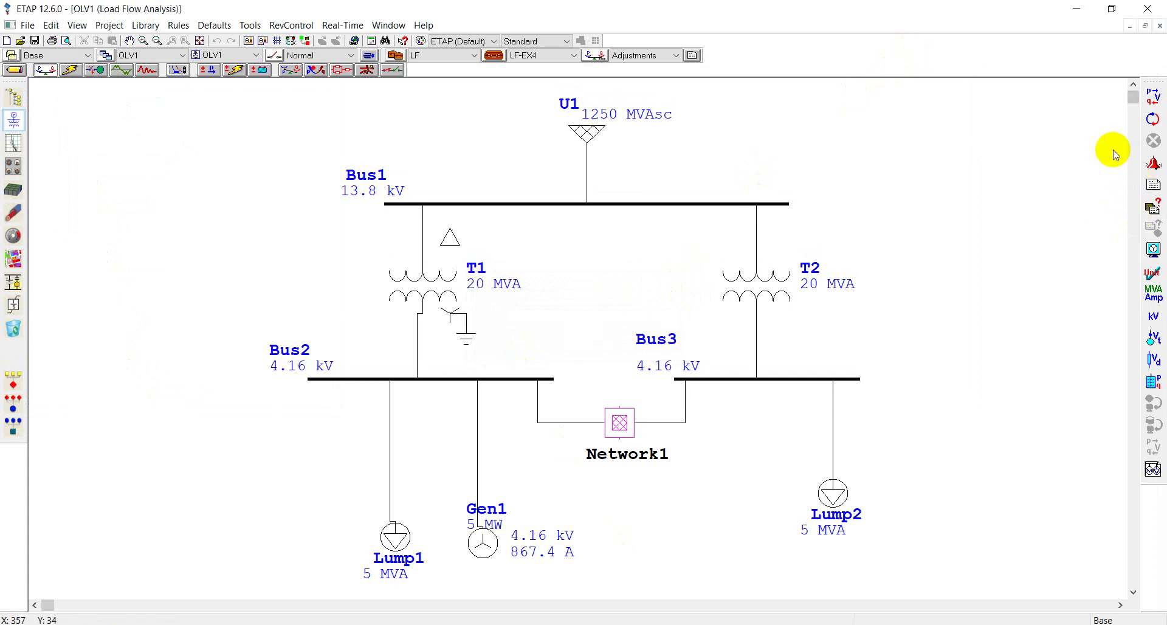
{"action": "double_click", "coordinate": [626, 426]}
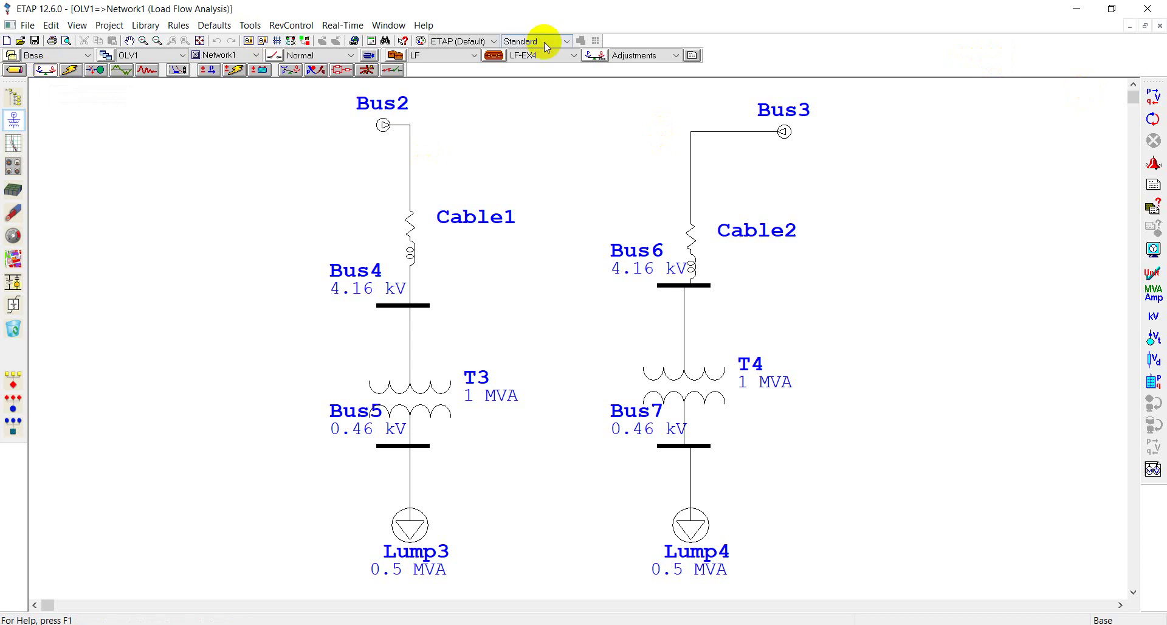
Step: Review the LF load flow study case's info, loading, adjustment, alert and emergency settings, leaving without changes
{"action": "left_click", "coordinate": [494, 58]}
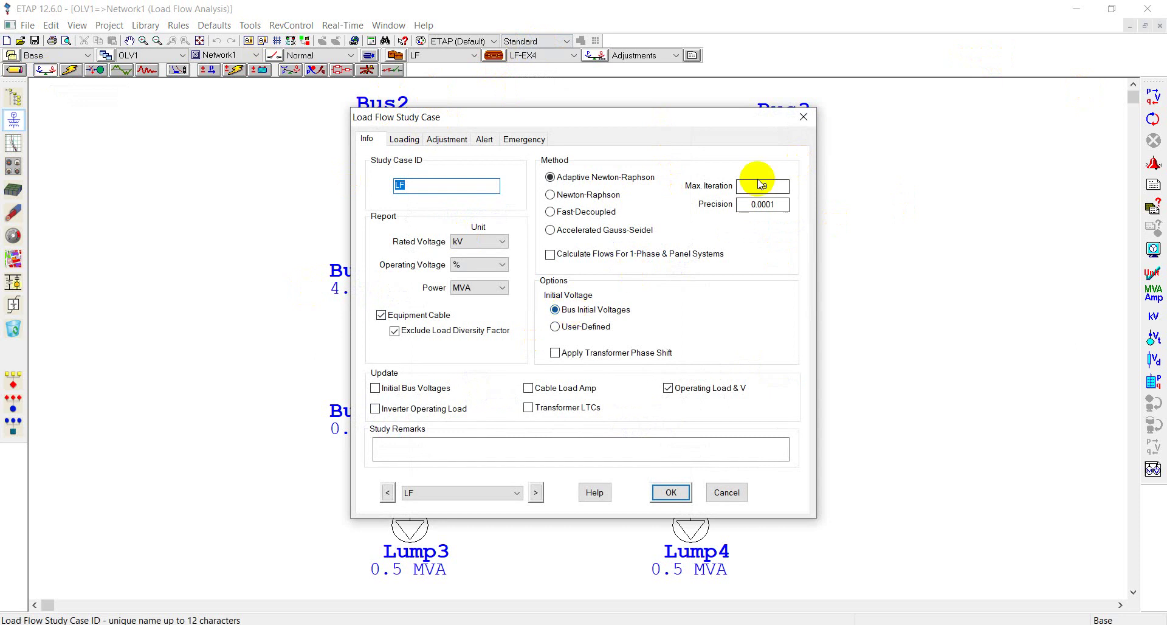
{"action": "left_click", "coordinate": [404, 140]}
{"action": "left_click", "coordinate": [447, 140]}
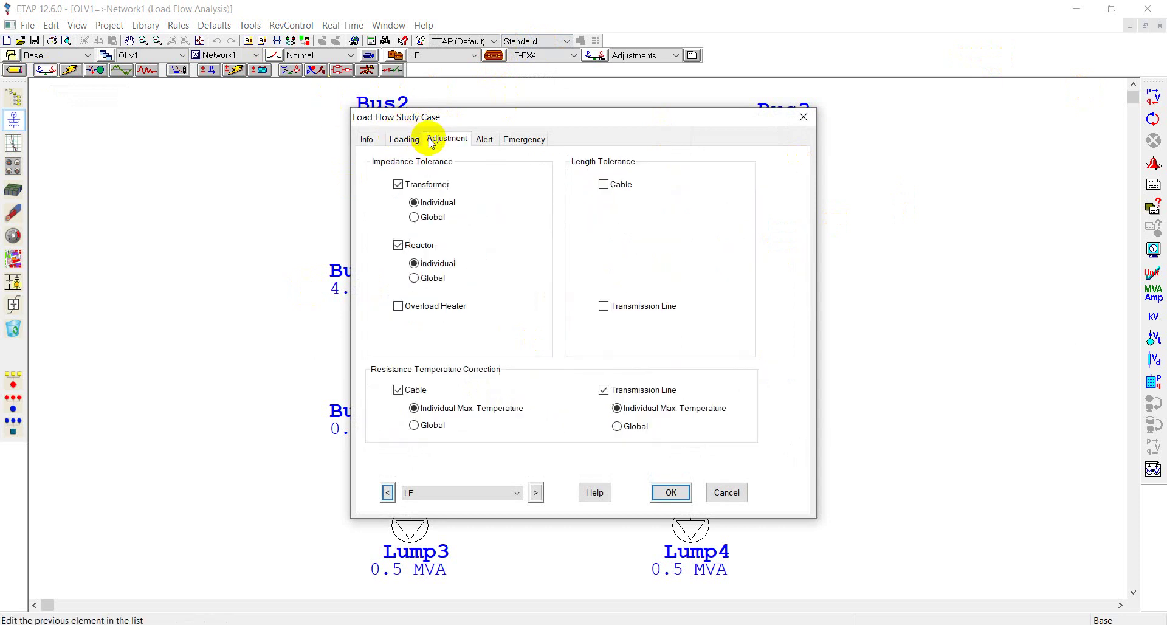
{"action": "left_click", "coordinate": [483, 139]}
{"action": "left_click", "coordinate": [523, 139]}
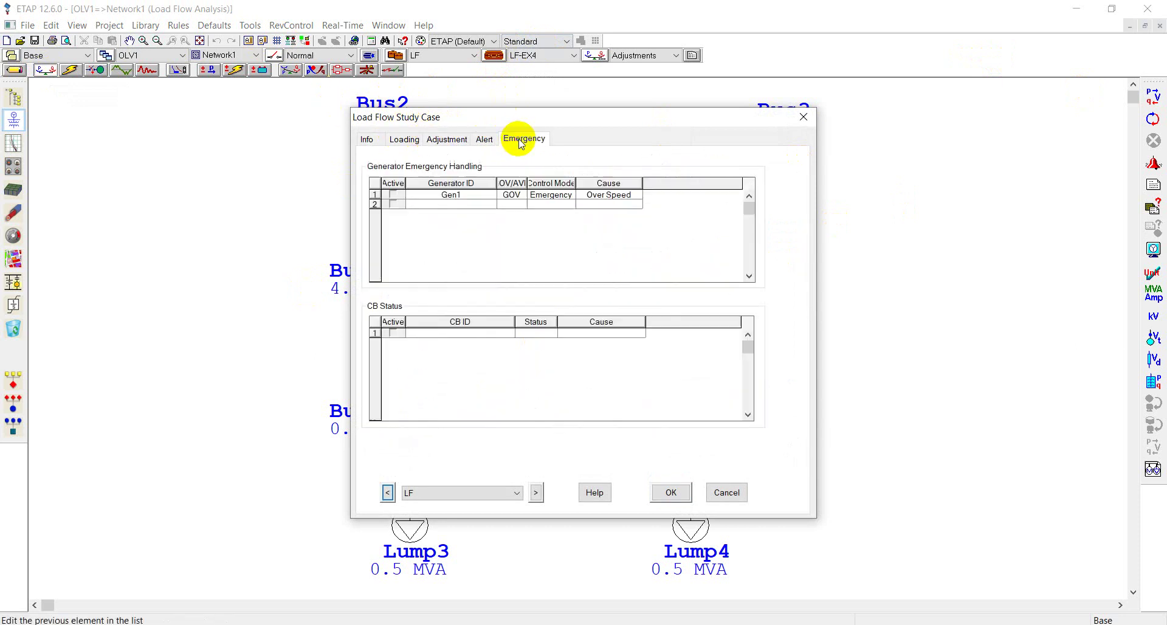
{"action": "left_click", "coordinate": [803, 116]}
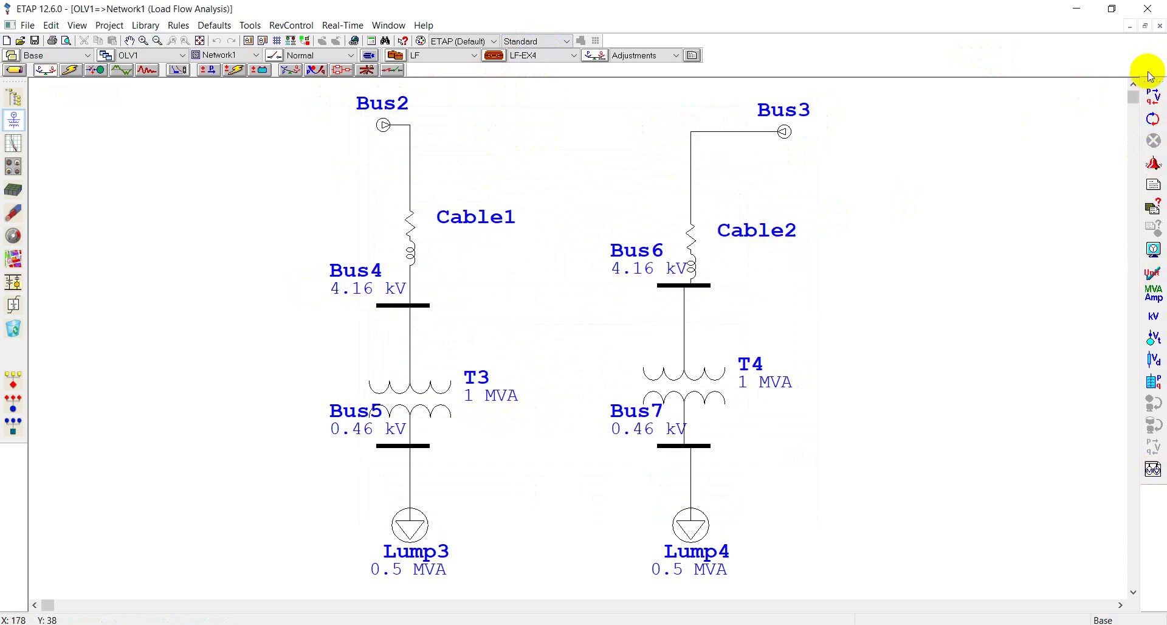
Step: Run the load flow analysis with automatic re-running turned on, and toggle the result units off and back on
{"action": "left_click", "coordinate": [1153, 96]}
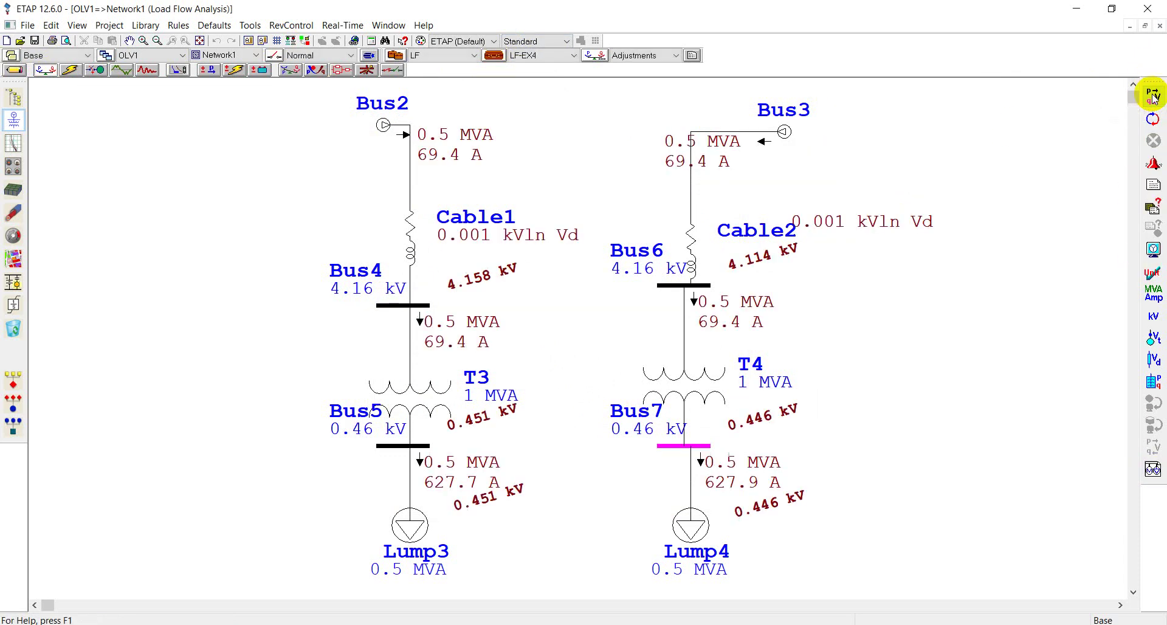
{"action": "left_click", "coordinate": [1152, 120]}
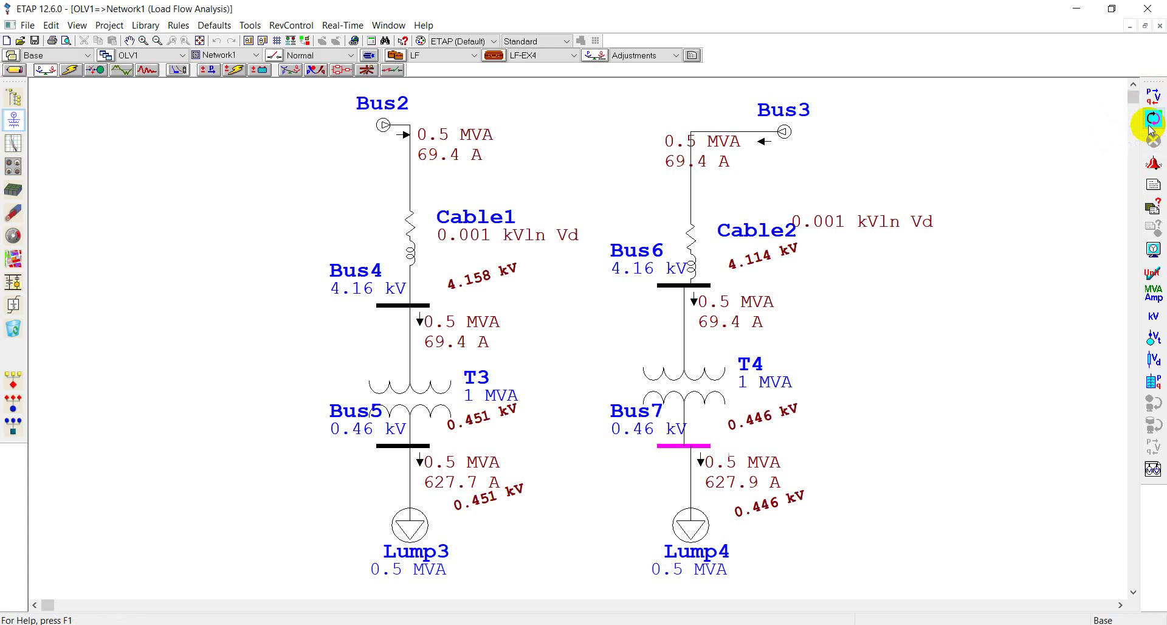
{"action": "left_click", "coordinate": [1154, 279]}
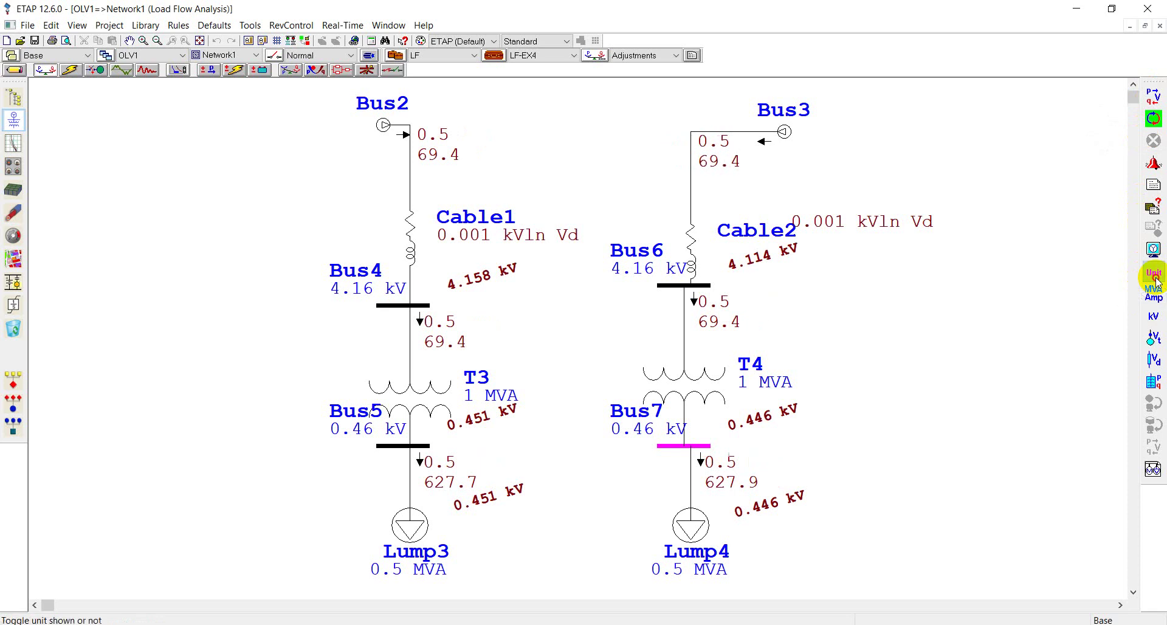
{"action": "left_click", "coordinate": [1154, 278]}
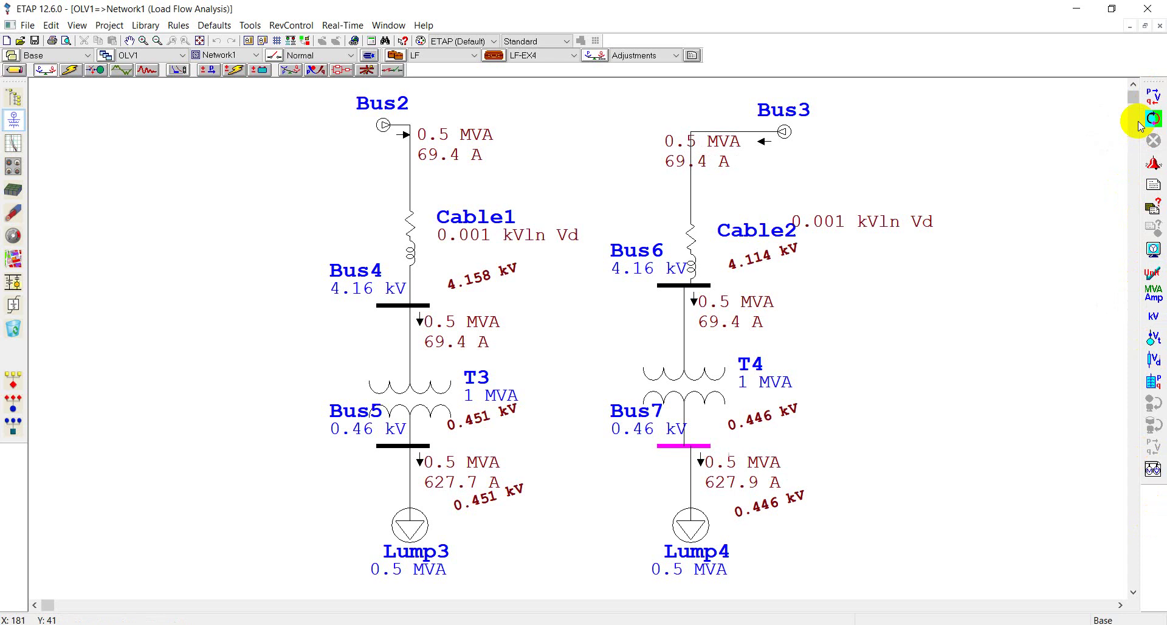
Step: Examine the critical and marginal equipment alerts of the load flow run, then return to the Network1 diagram
{"action": "left_click", "coordinate": [1154, 163]}
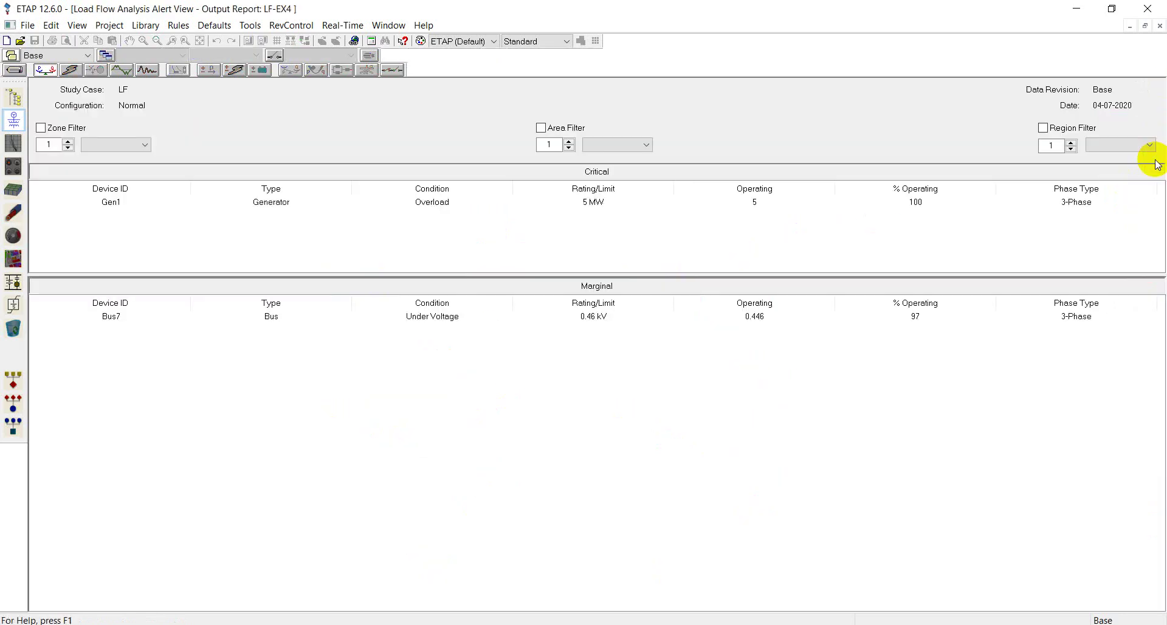
{"action": "left_click", "coordinate": [1160, 26]}
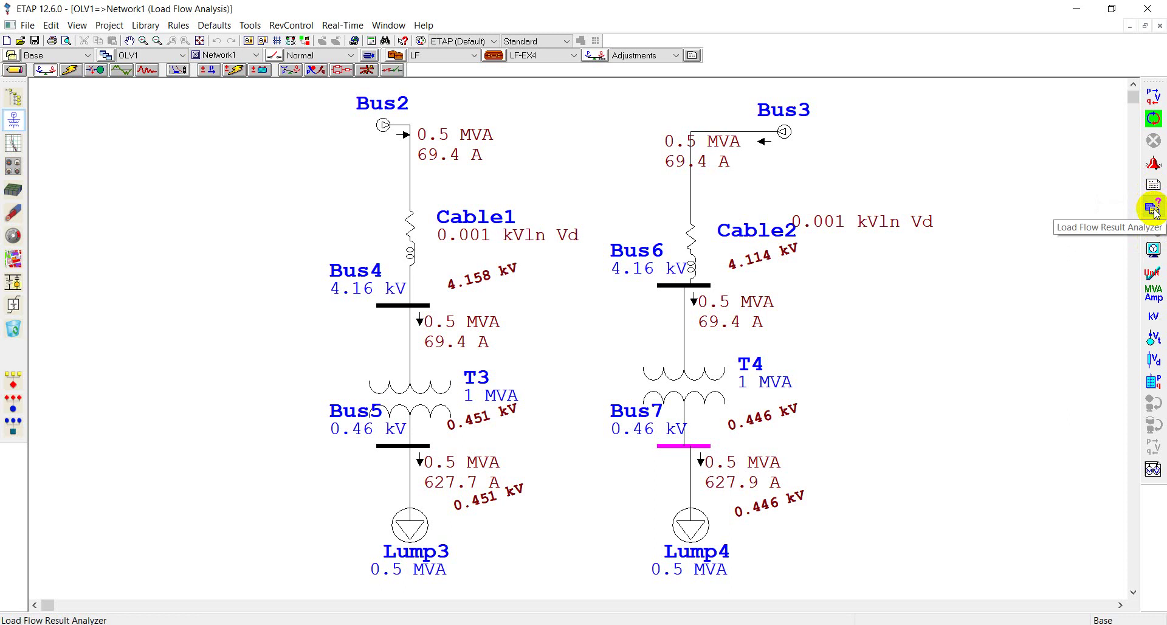
Step: Open the Load Flow Result Analyzer and widen the first column to read the general info of LF-EX4
{"action": "left_click", "coordinate": [1153, 211]}
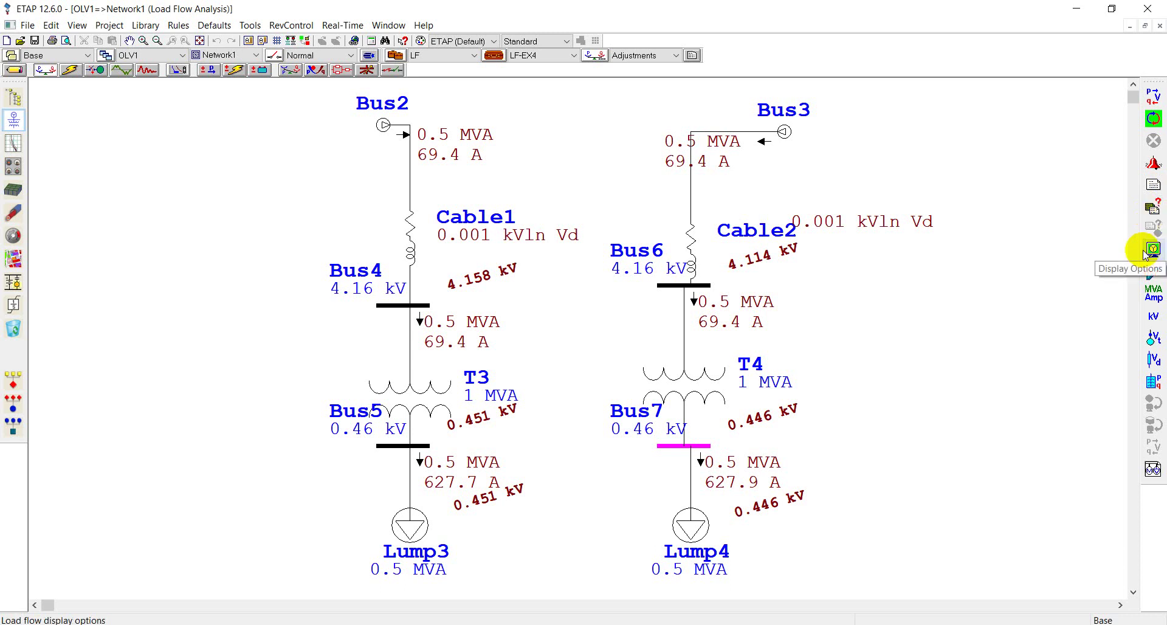
{"action": "left_click", "coordinate": [1151, 213]}
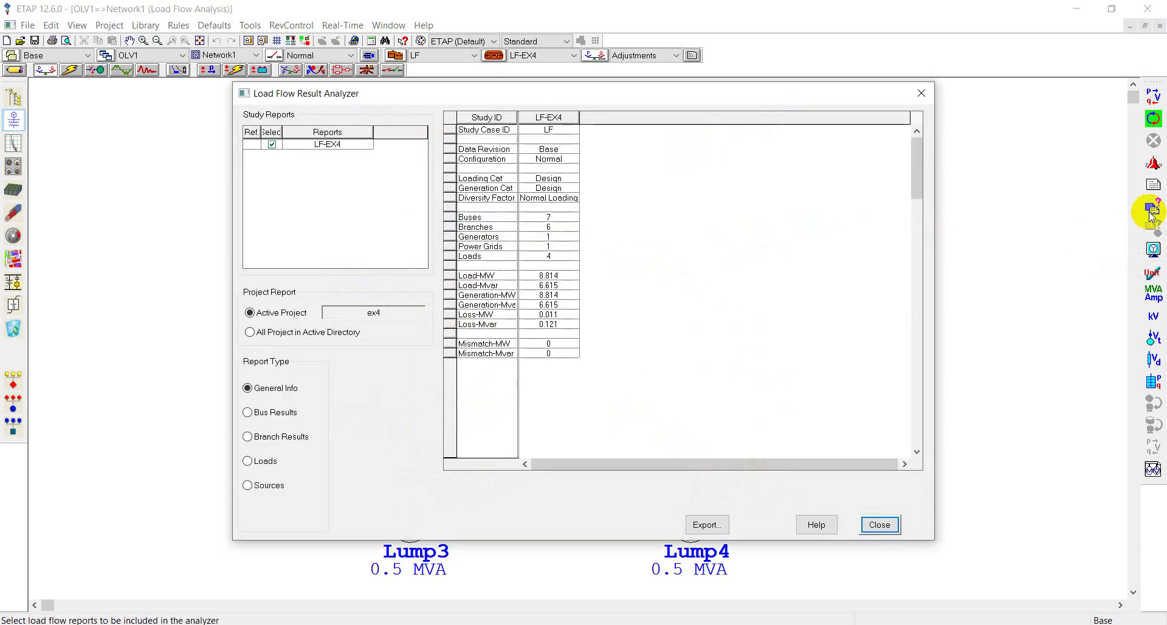
{"action": "left_click_drag", "start_coordinate": [584, 94], "coordinate": [597, 132]}
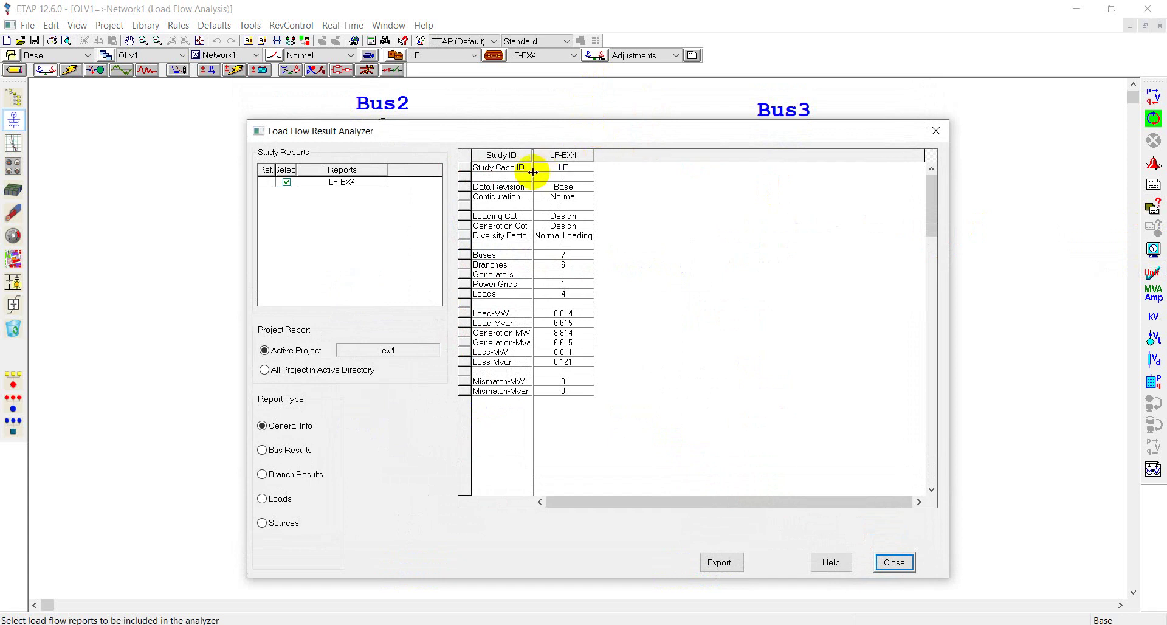
{"action": "left_click_drag", "start_coordinate": [533, 172], "coordinate": [593, 172]}
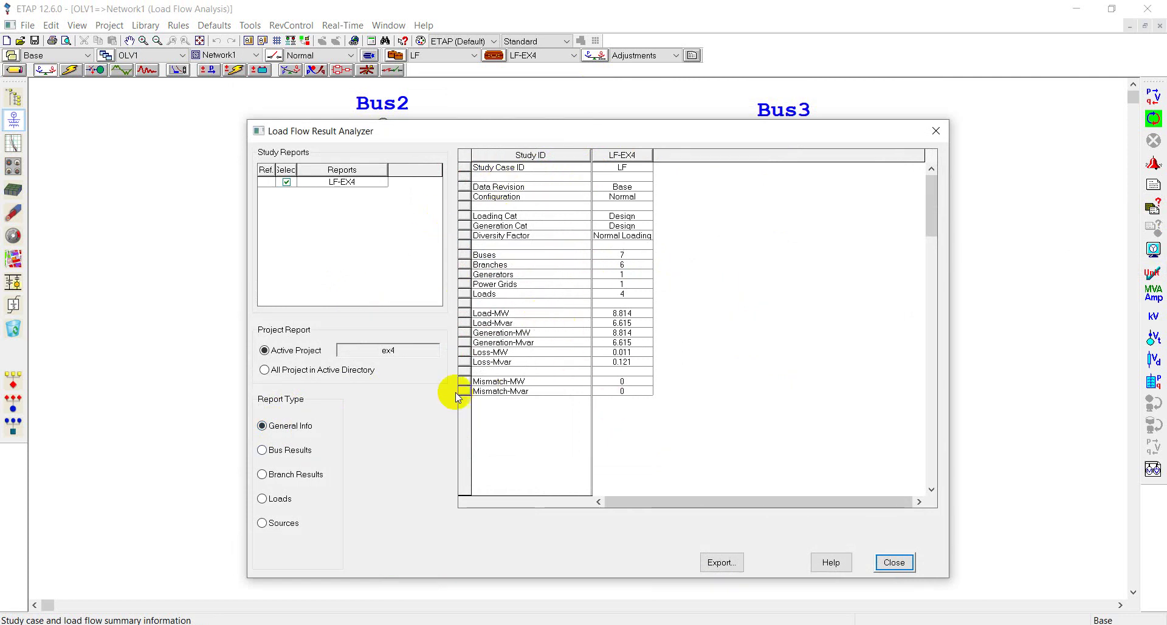
Step: Show the bus results with source buses and nodes included, and narrow the Bus ID column
{"action": "left_click", "coordinate": [262, 450]}
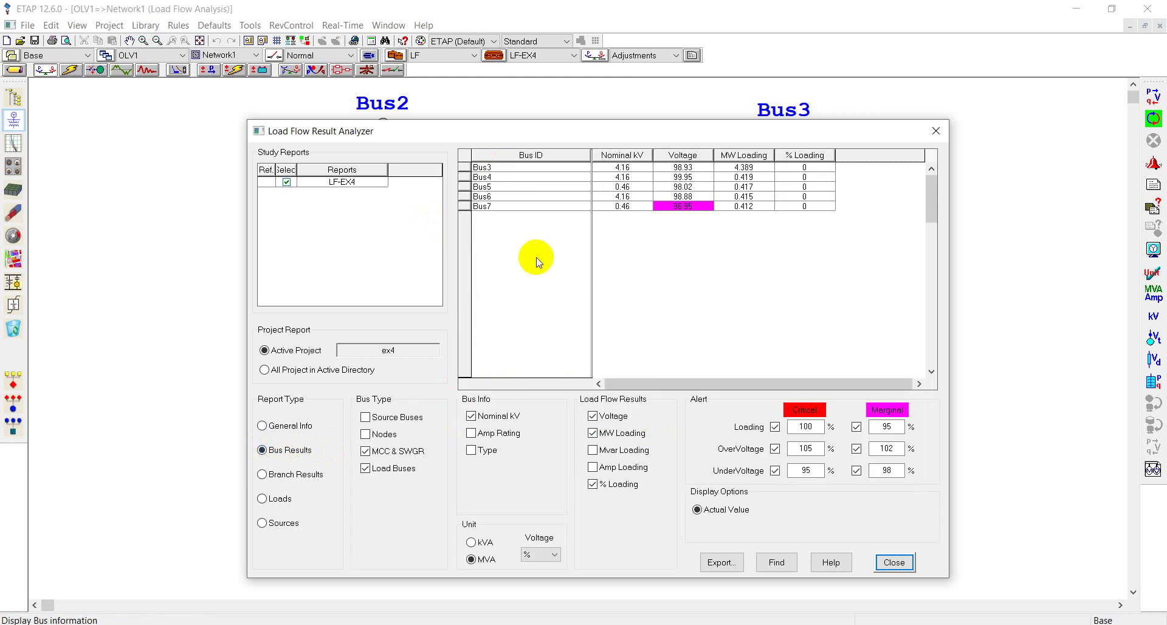
{"action": "left_click", "coordinate": [367, 417]}
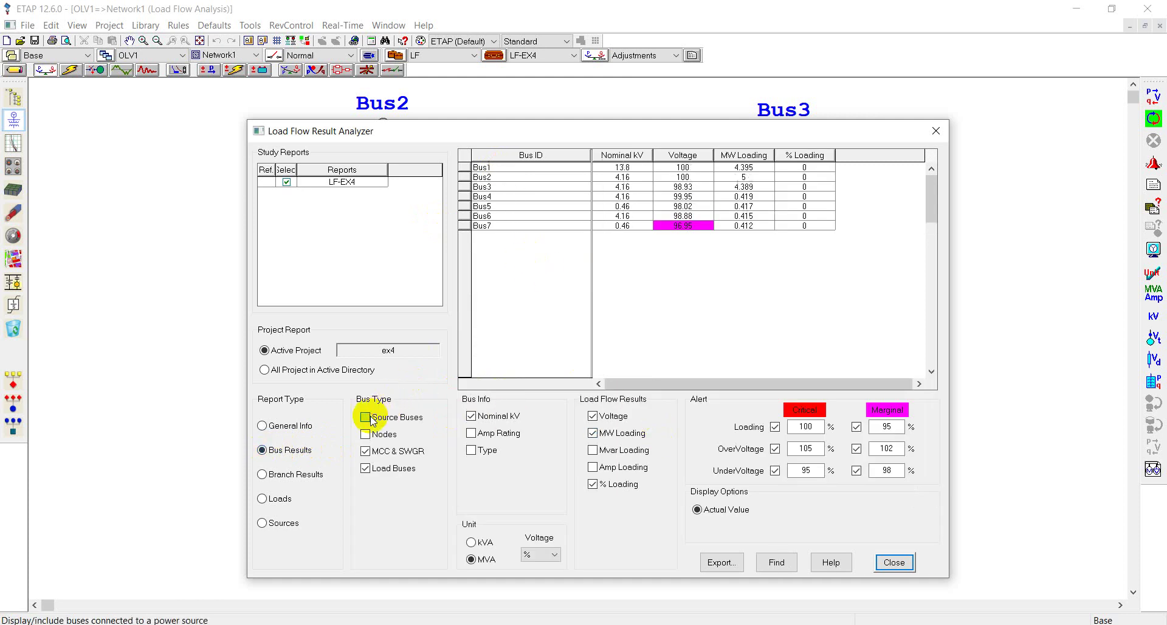
{"action": "left_click", "coordinate": [367, 435]}
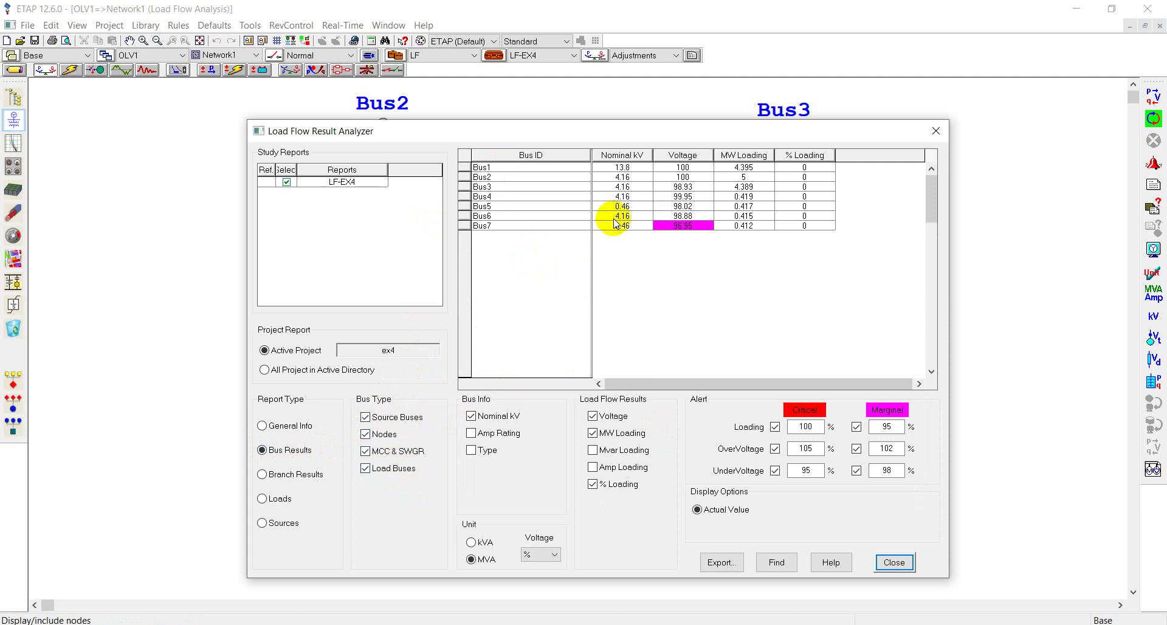
{"action": "left_click_drag", "start_coordinate": [593, 212], "coordinate": [534, 209]}
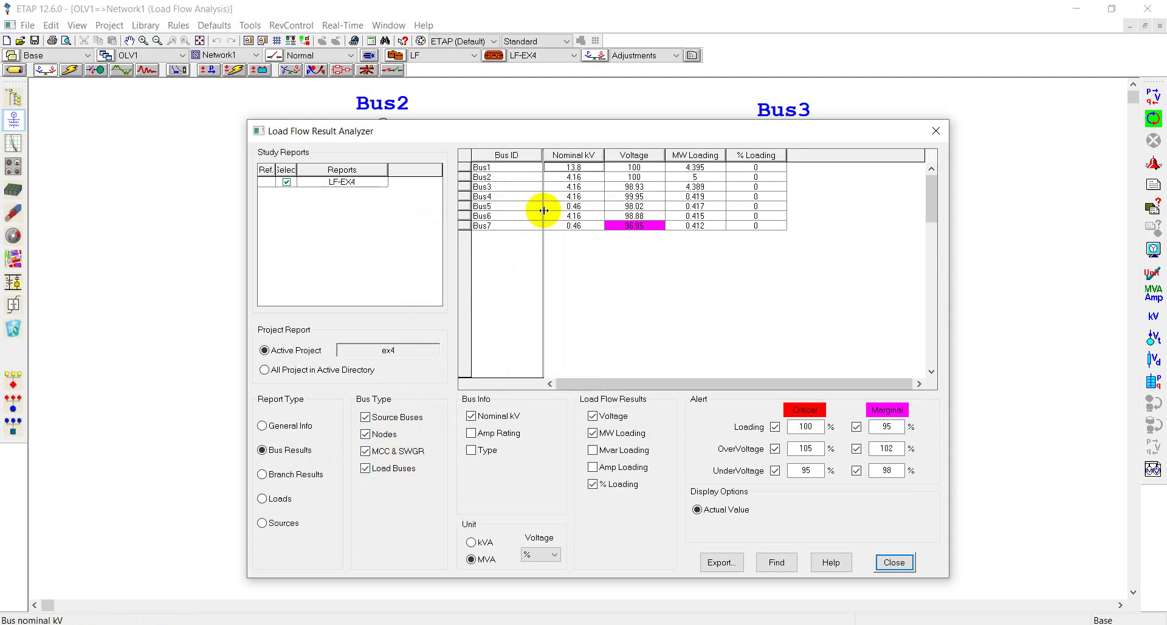
Step: Try the Amp Rating column in the bus results, and show the bus Type column instead
{"action": "left_click", "coordinate": [471, 433]}
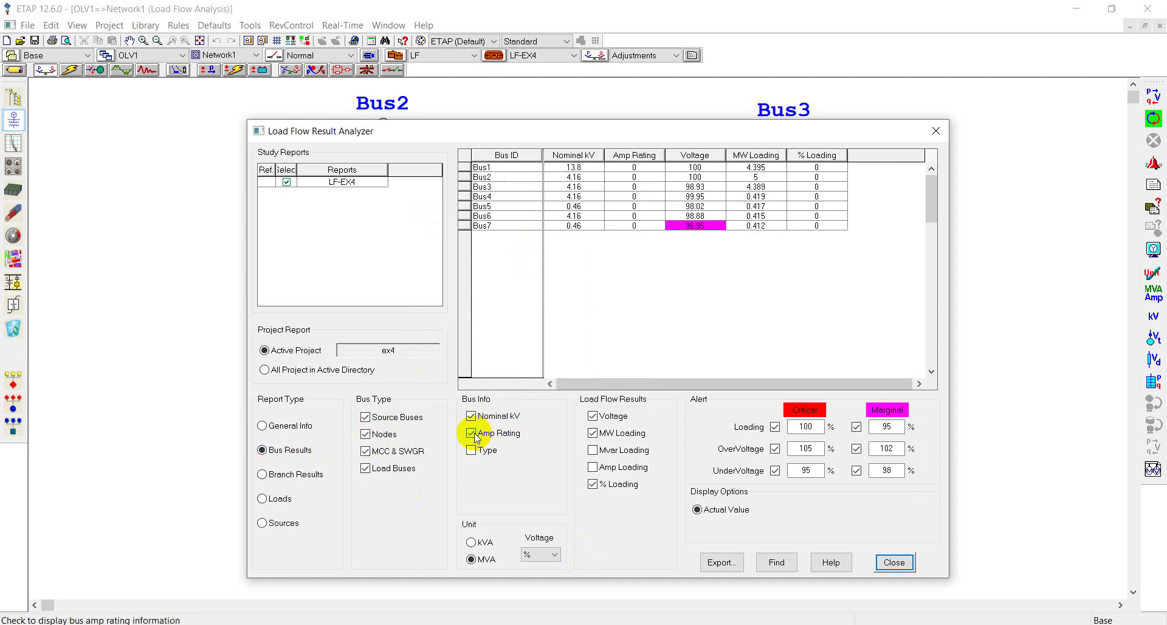
{"action": "left_click", "coordinate": [471, 433]}
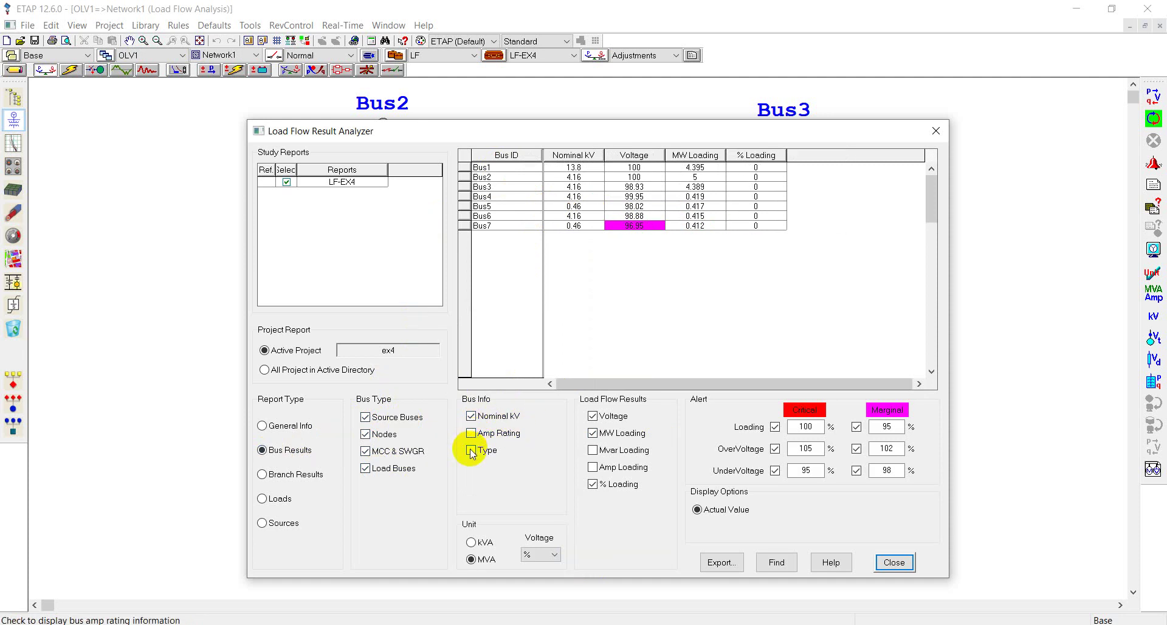
{"action": "left_click", "coordinate": [472, 451]}
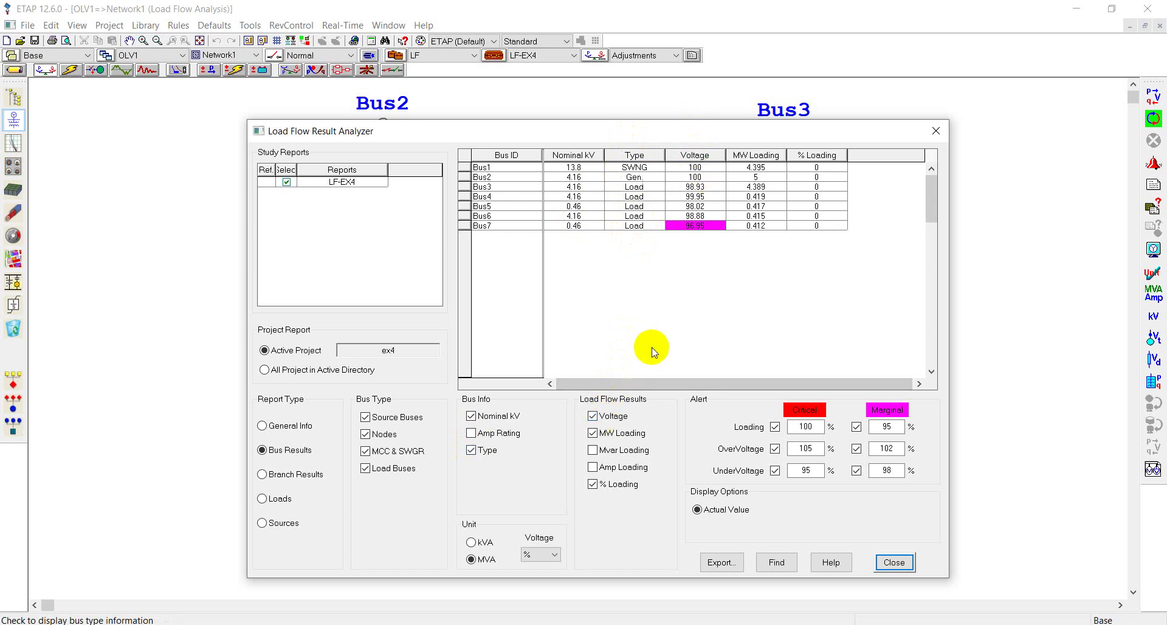
Step: Add Amp Loading and Mvar Loading to the bus results and set the voltage unit to kV
{"action": "left_click", "coordinate": [593, 467]}
{"action": "left_click", "coordinate": [593, 450]}
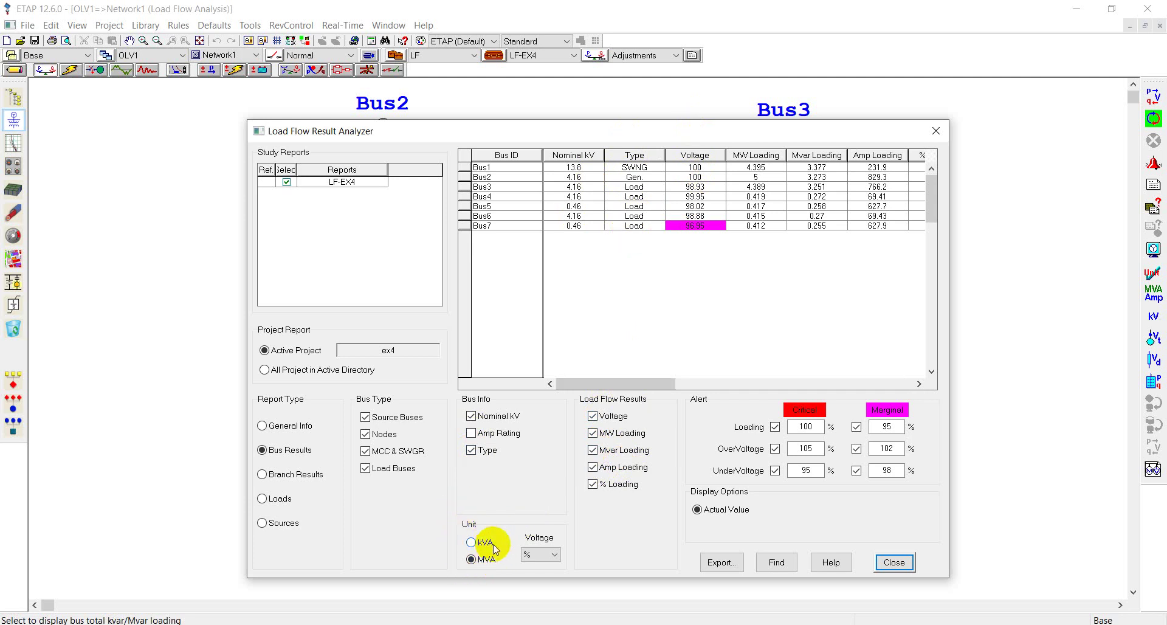
{"action": "left_click", "coordinate": [554, 560]}
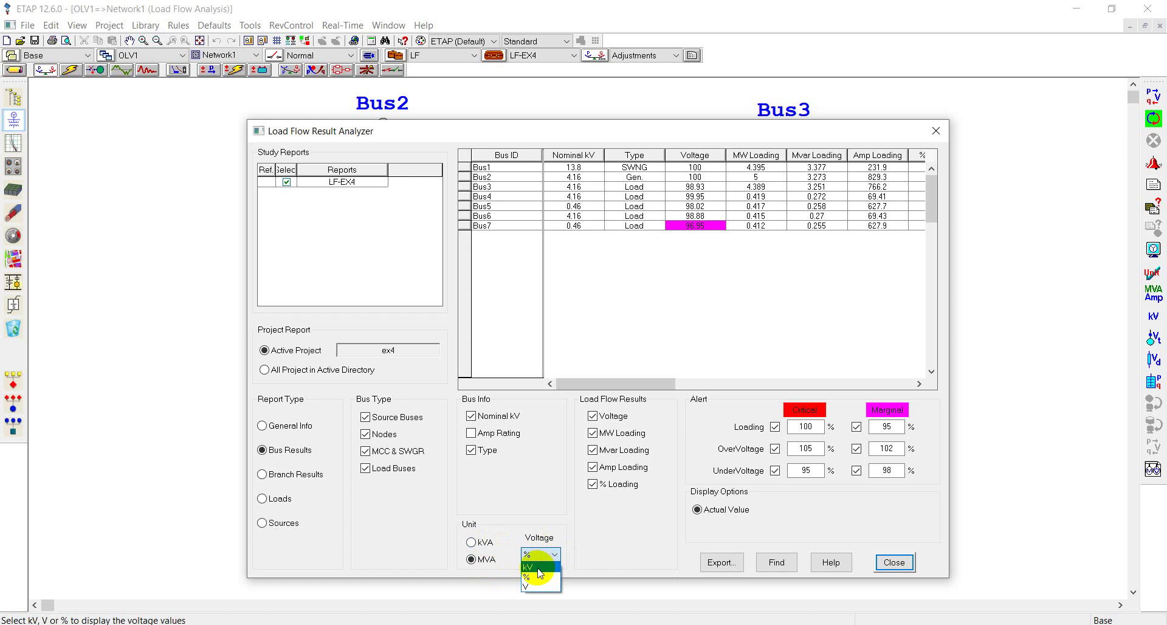
{"action": "left_click", "coordinate": [537, 570]}
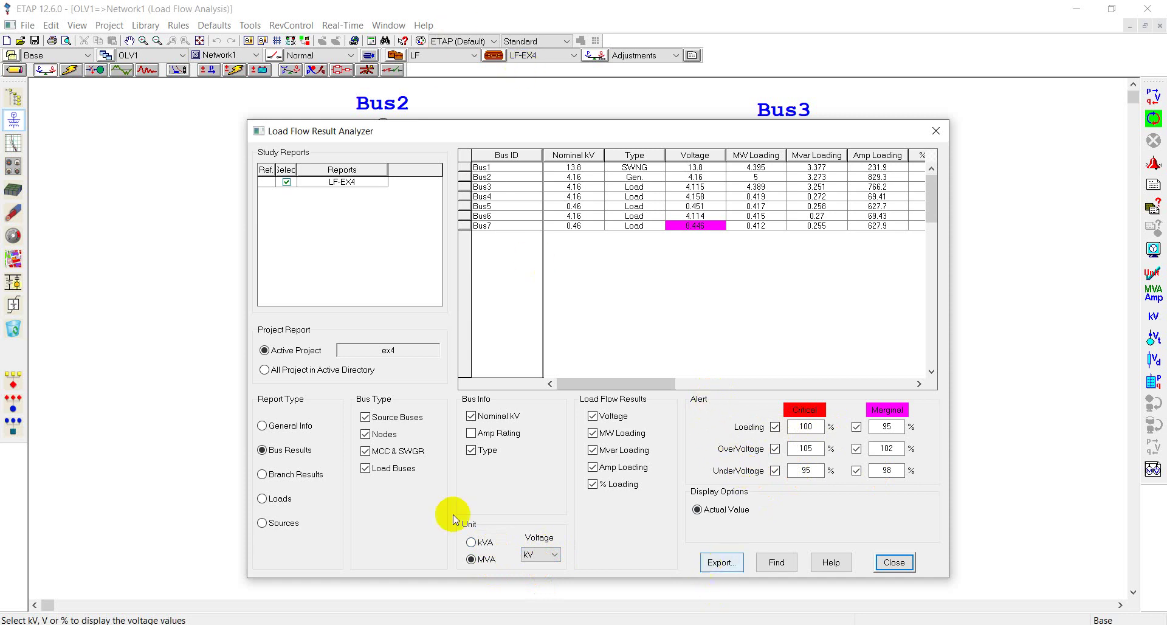
Step: Show the branch results and add the From Bus, To Bus, Rating 1, Rating 2 and Allowable columns
{"action": "left_click", "coordinate": [263, 475]}
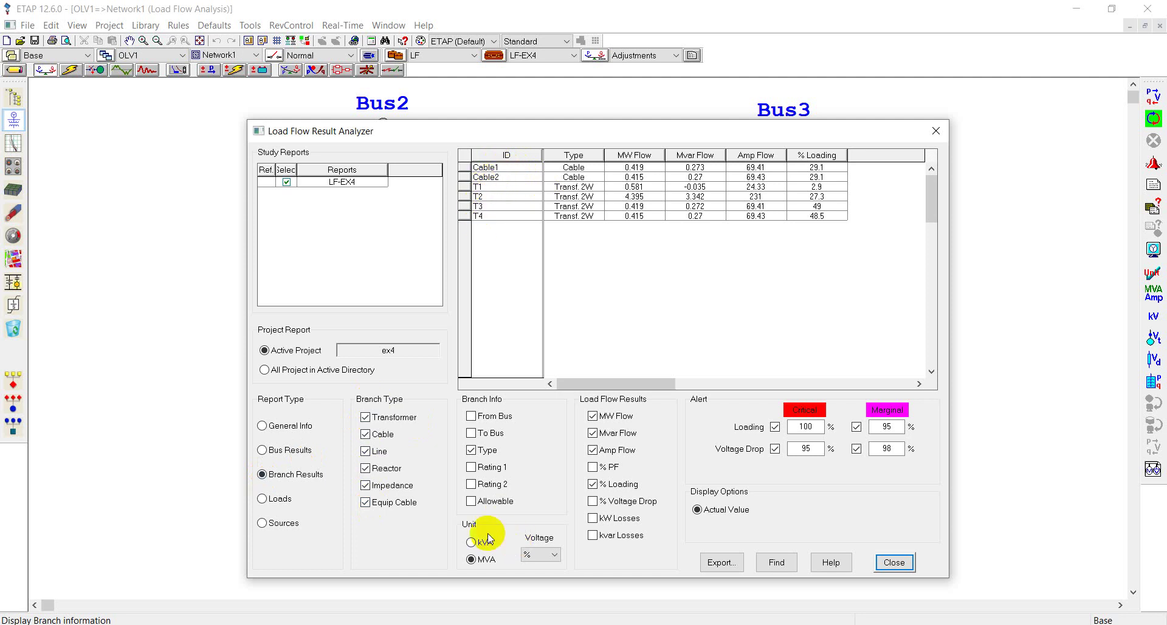
{"action": "left_click", "coordinate": [472, 418]}
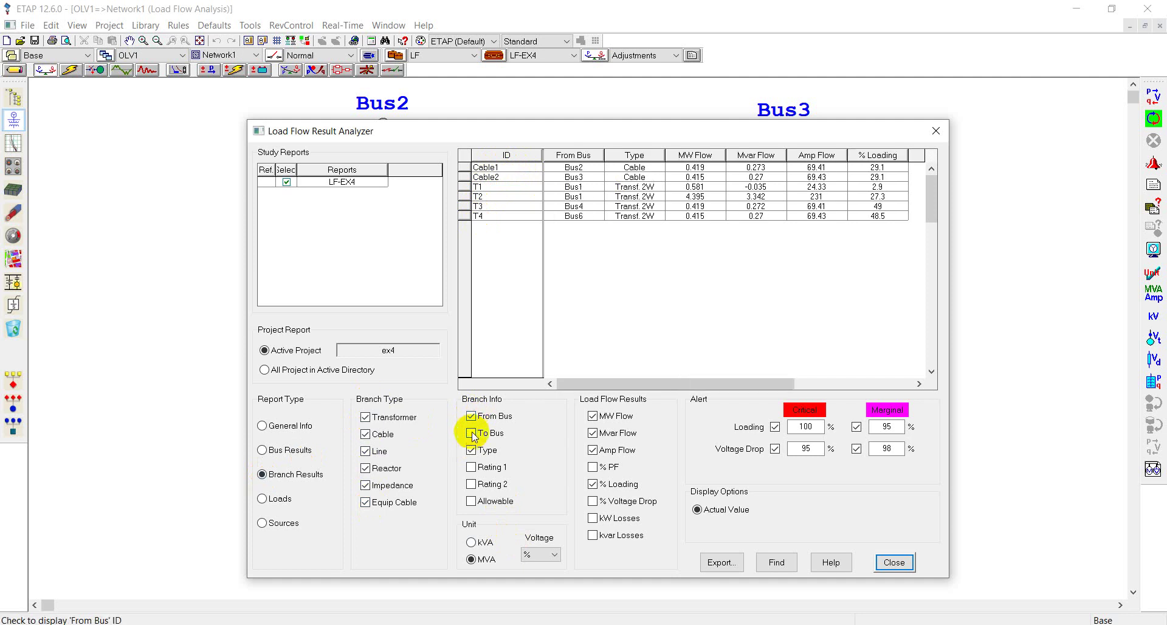
{"action": "left_click", "coordinate": [473, 434]}
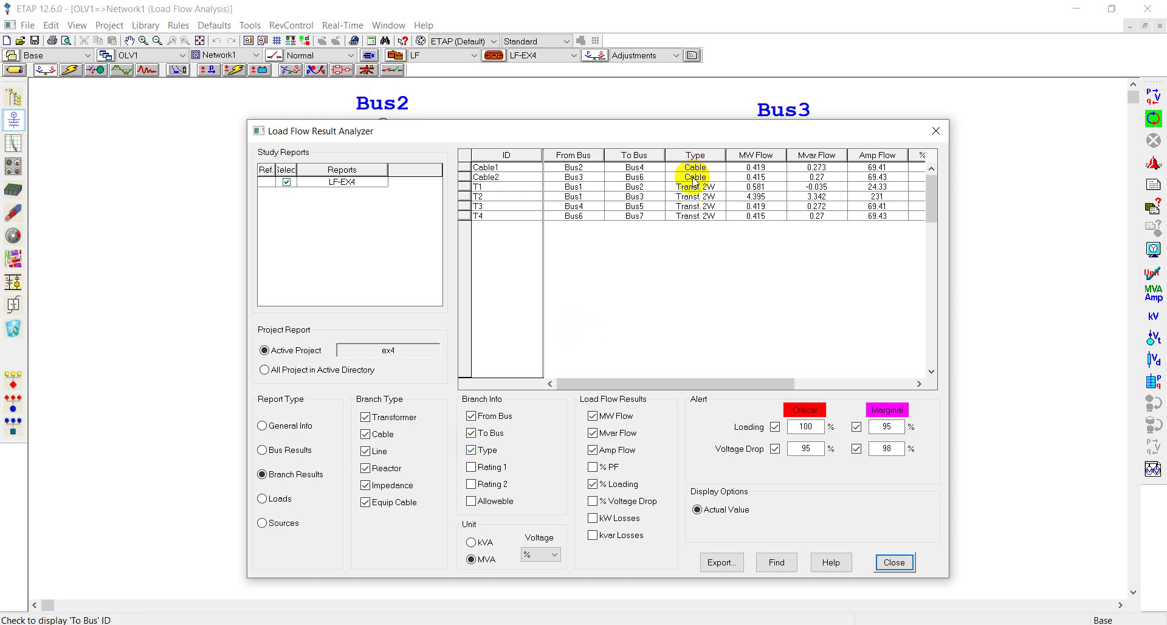
{"action": "left_click", "coordinate": [472, 468]}
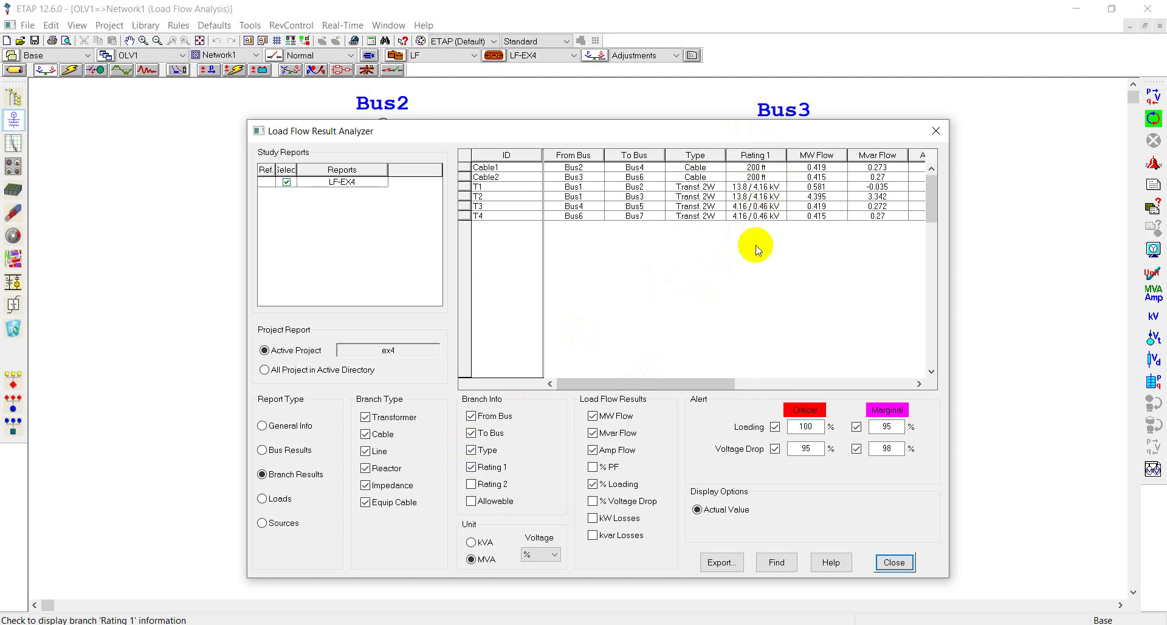
{"action": "left_click", "coordinate": [472, 485]}
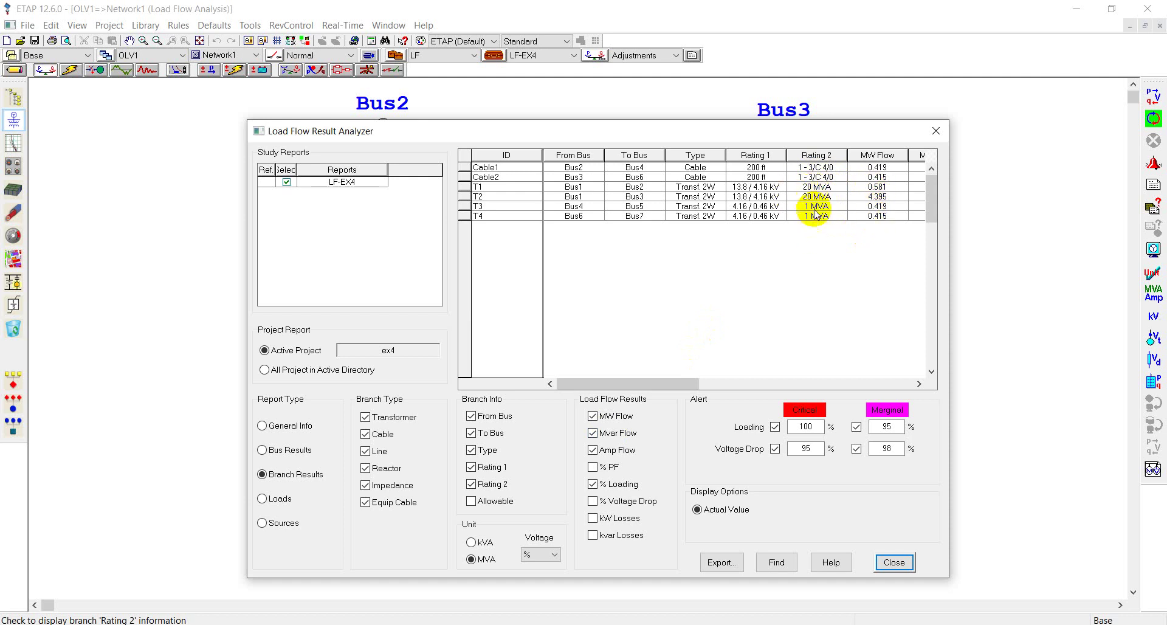
{"action": "left_click", "coordinate": [472, 501]}
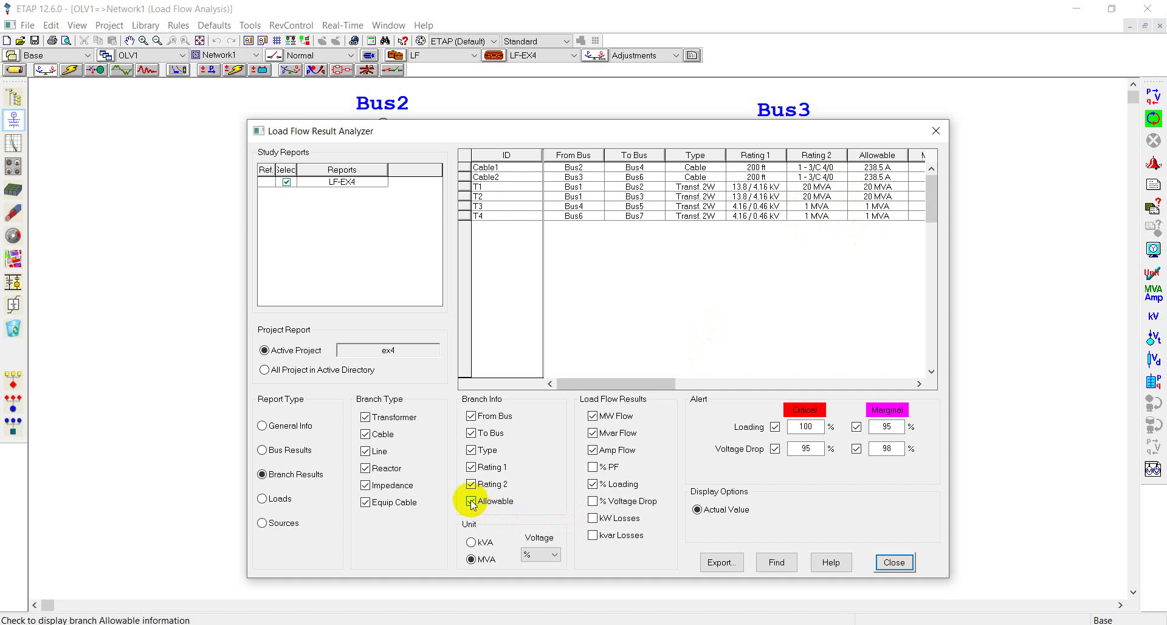
Step: Add % PF, % Voltage Drop, kW Losses and kvar Losses to the branch results and set the voltage unit to kV
{"action": "double_click", "coordinate": [918, 383]}
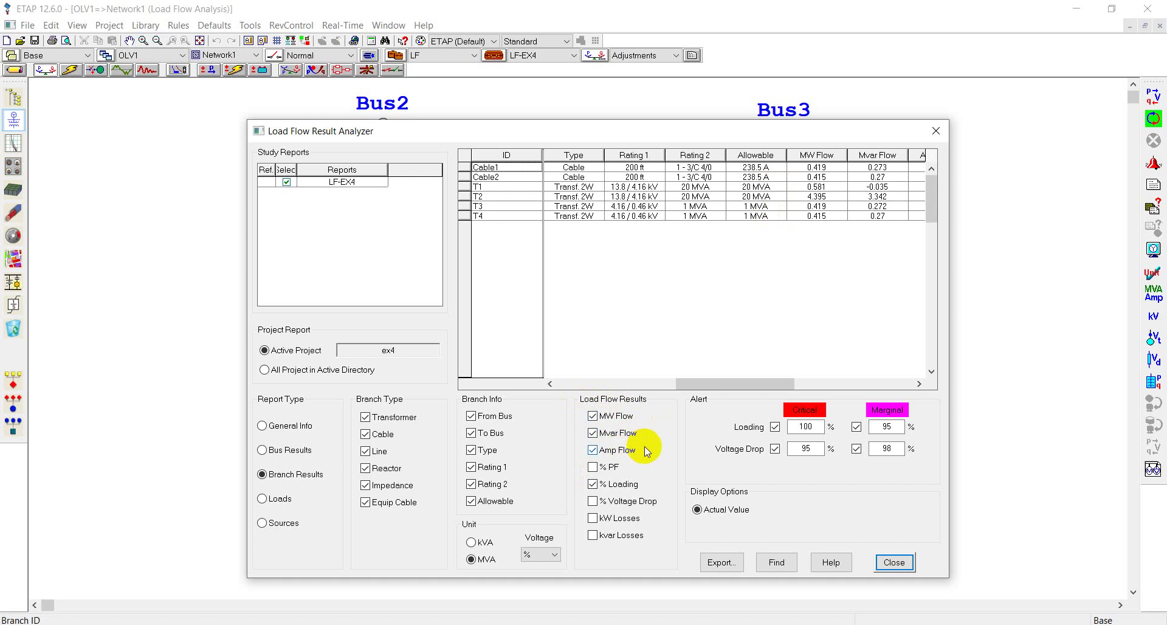
{"action": "left_click", "coordinate": [593, 467]}
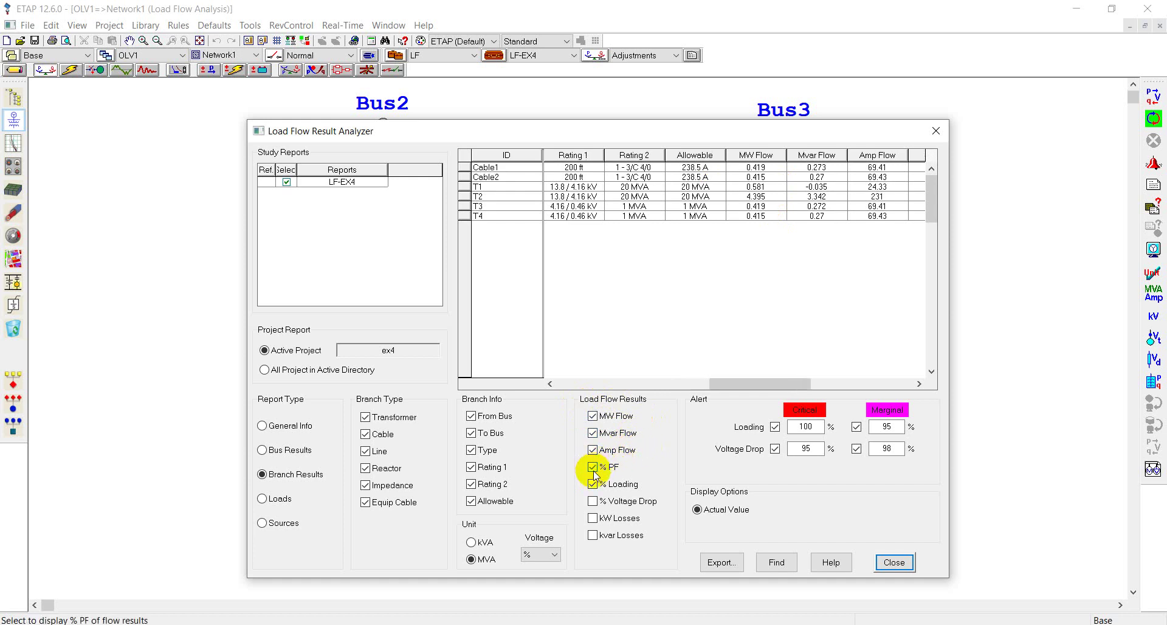
{"action": "left_click", "coordinate": [593, 503]}
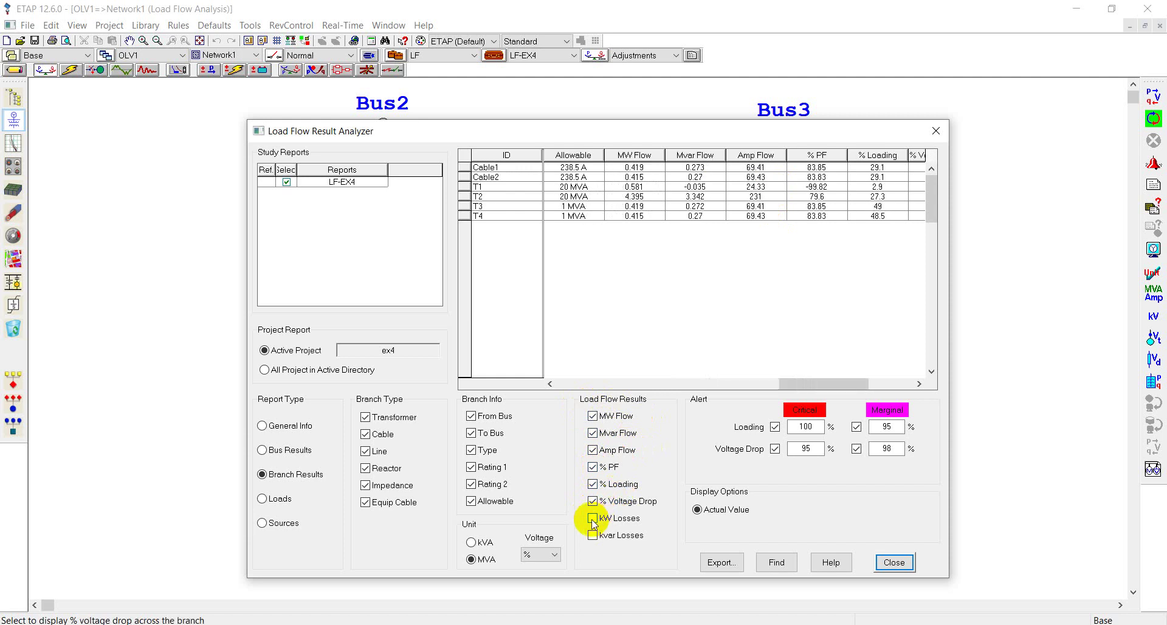
{"action": "left_click", "coordinate": [596, 520]}
{"action": "left_click", "coordinate": [592, 537]}
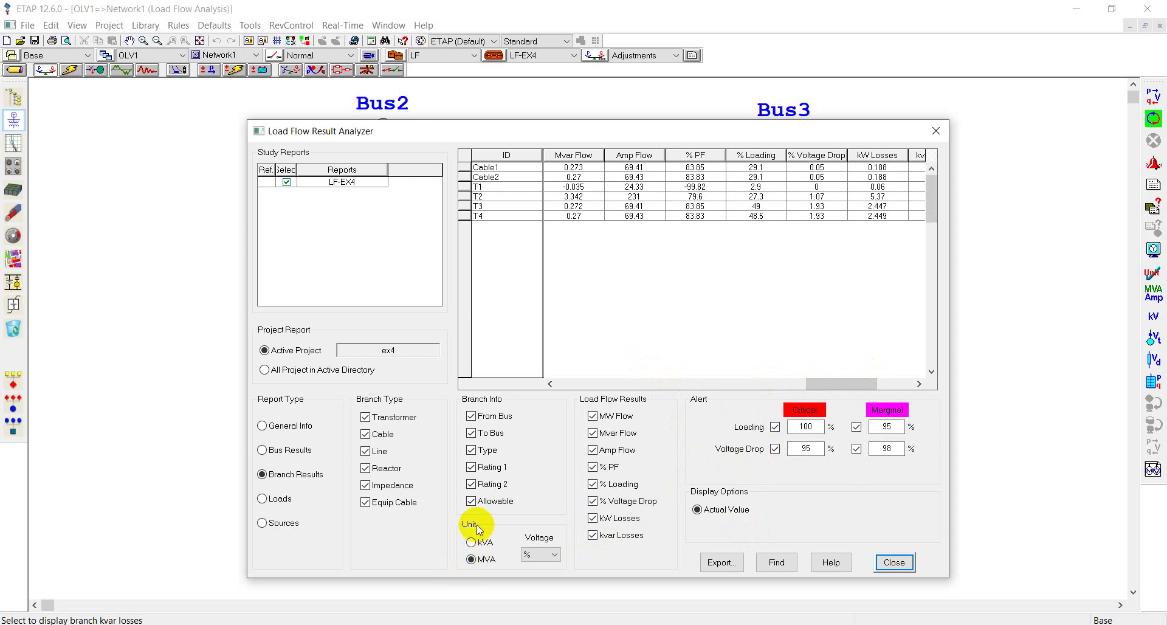
{"action": "left_click", "coordinate": [544, 553]}
{"action": "left_click", "coordinate": [534, 567]}
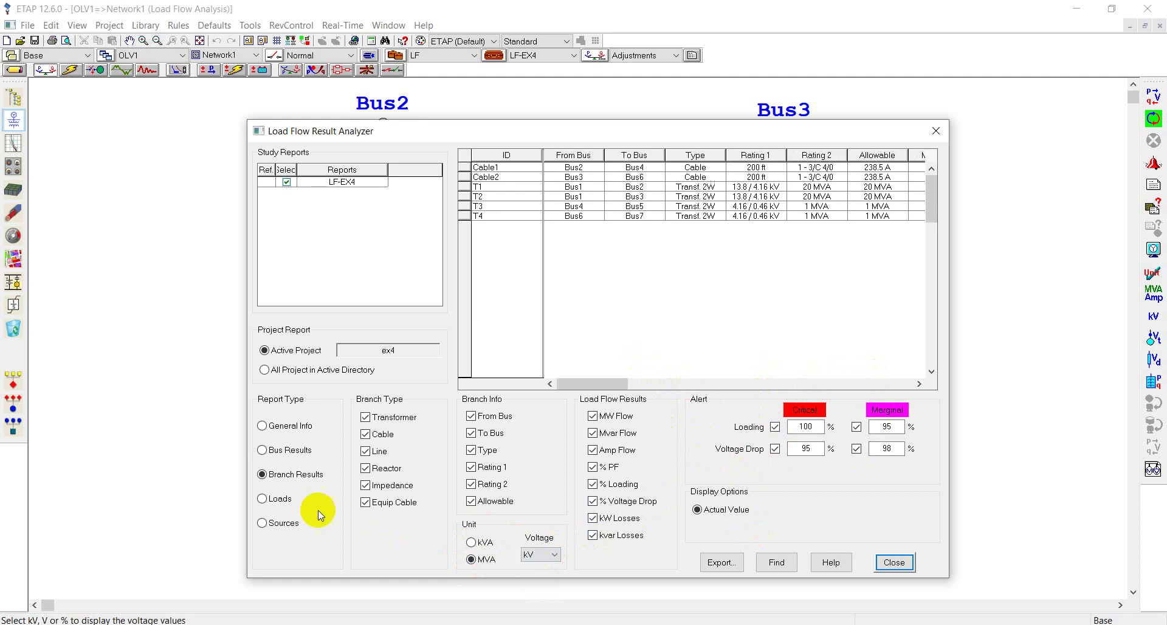
Step: Revisit the bus results, and show the load results with the Terminal Bus and Type columns added
{"action": "left_click", "coordinate": [270, 449]}
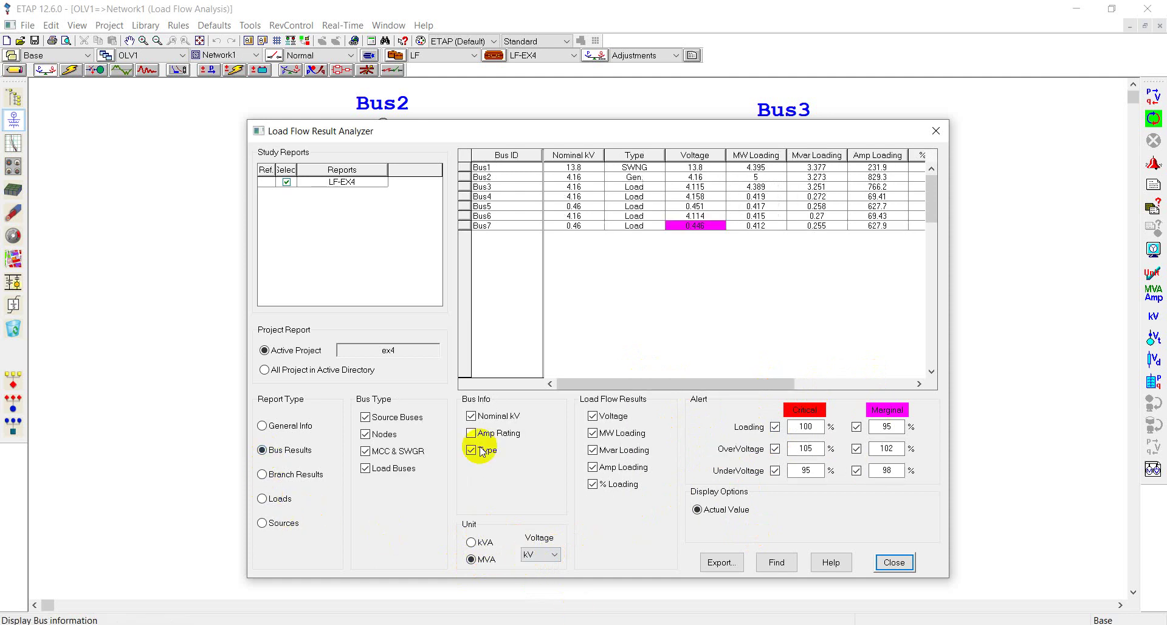
{"action": "left_click", "coordinate": [263, 504]}
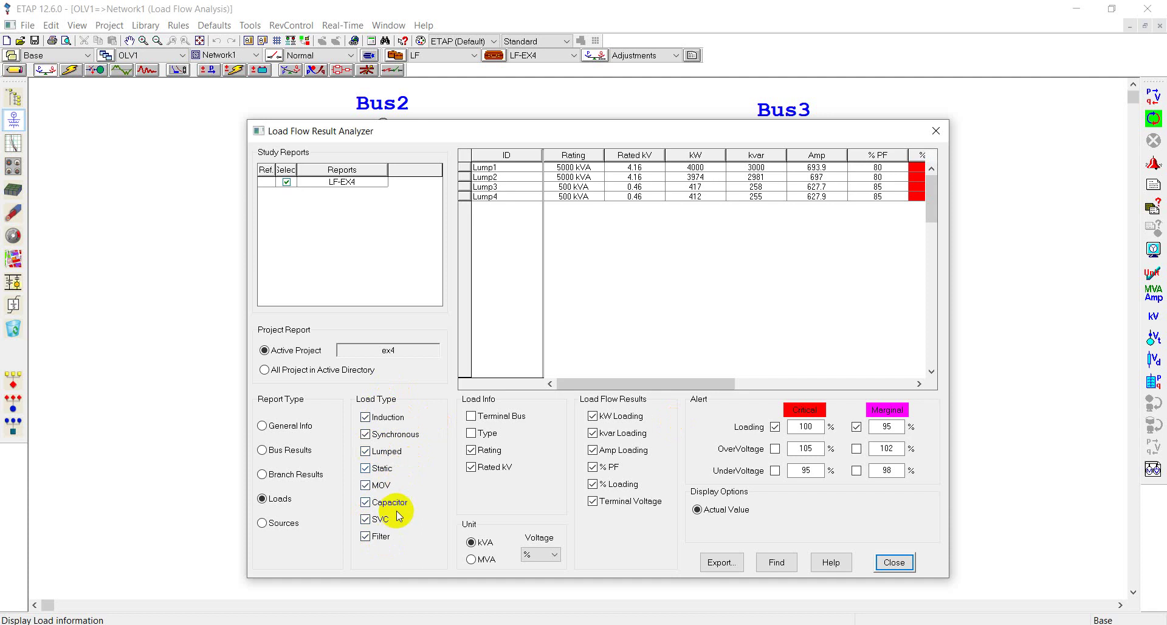
{"action": "left_click", "coordinate": [471, 417]}
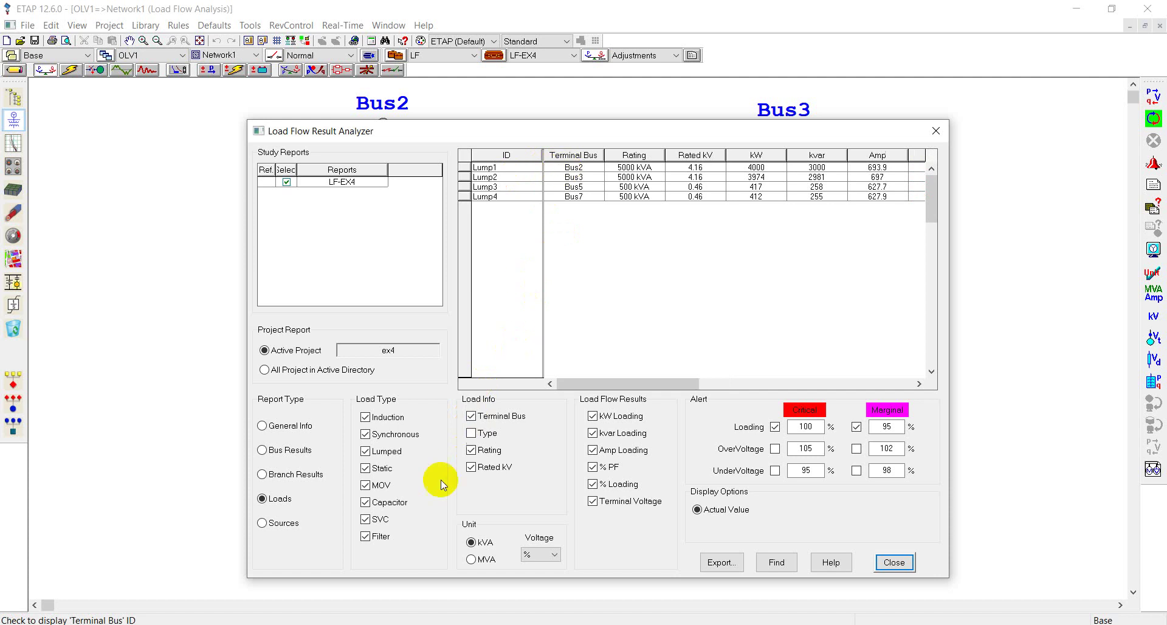
{"action": "left_click", "coordinate": [474, 435]}
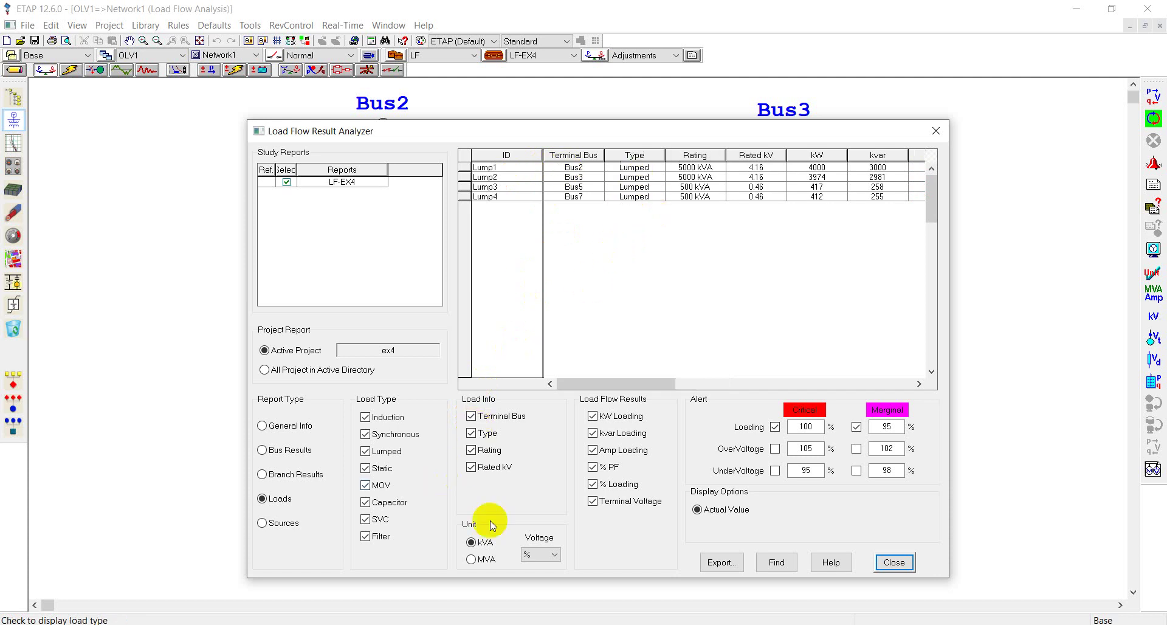
{"action": "key", "text": "ctrl+shift+Escape"}
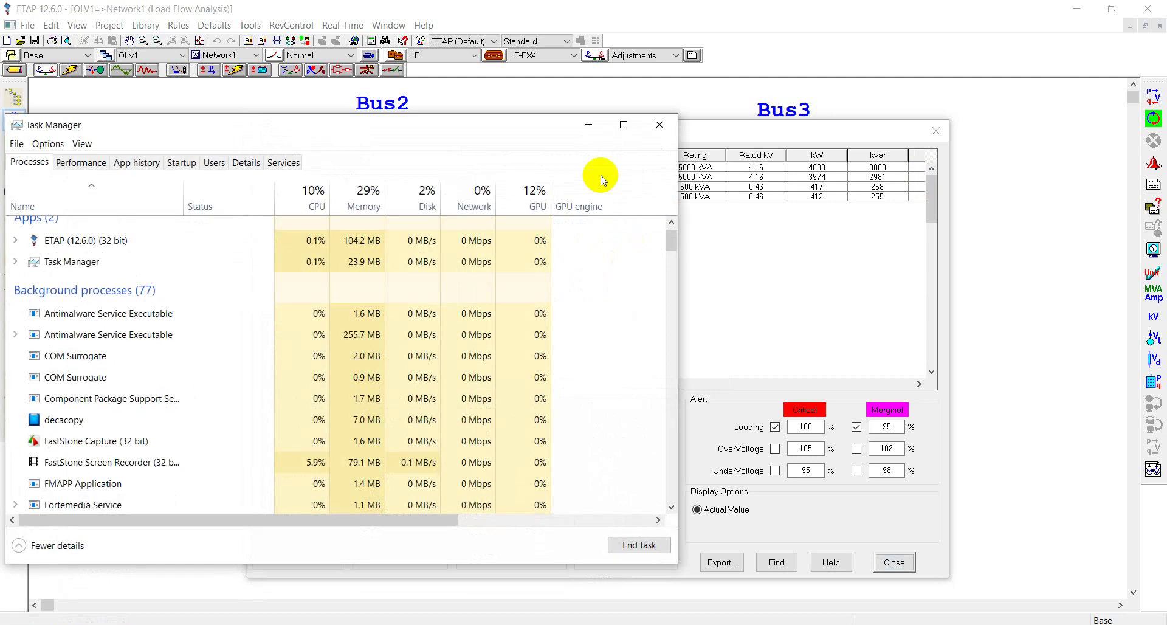
{"action": "left_click", "coordinate": [589, 122]}
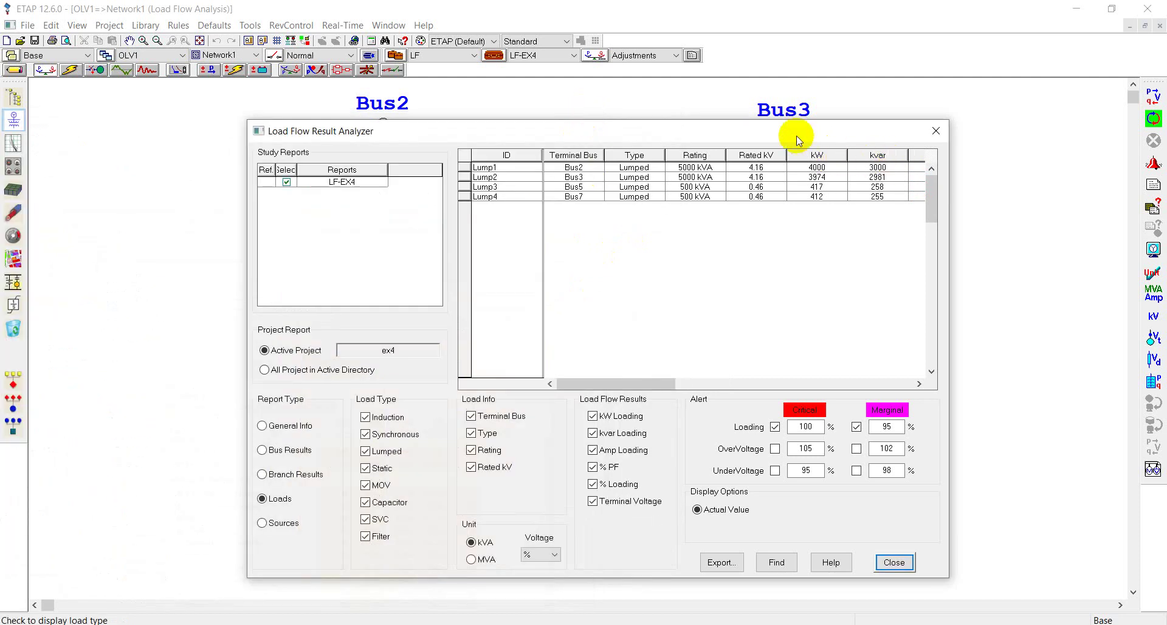
{"action": "mouse_move", "coordinate": [850, 129]}
{"action": "left_mouse_down"}
{"action": "mouse_move", "coordinate": [608, 408]}
{"action": "mouse_move", "coordinate": [640, 264]}
{"action": "mouse_move", "coordinate": [846, 134]}
{"action": "mouse_move", "coordinate": [852, 118]}
{"action": "left_mouse_up"}
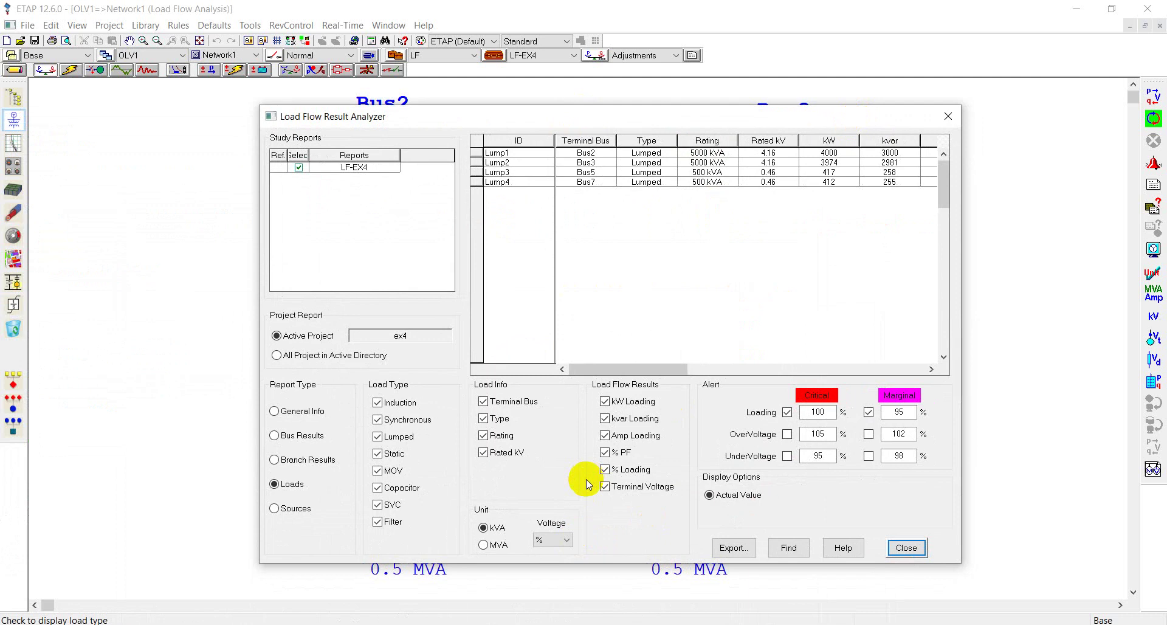
Step: Set the load results units to MVA and kV, and enable the critical and marginal alerts for overvoltage and undervoltage
{"action": "left_click", "coordinate": [484, 544]}
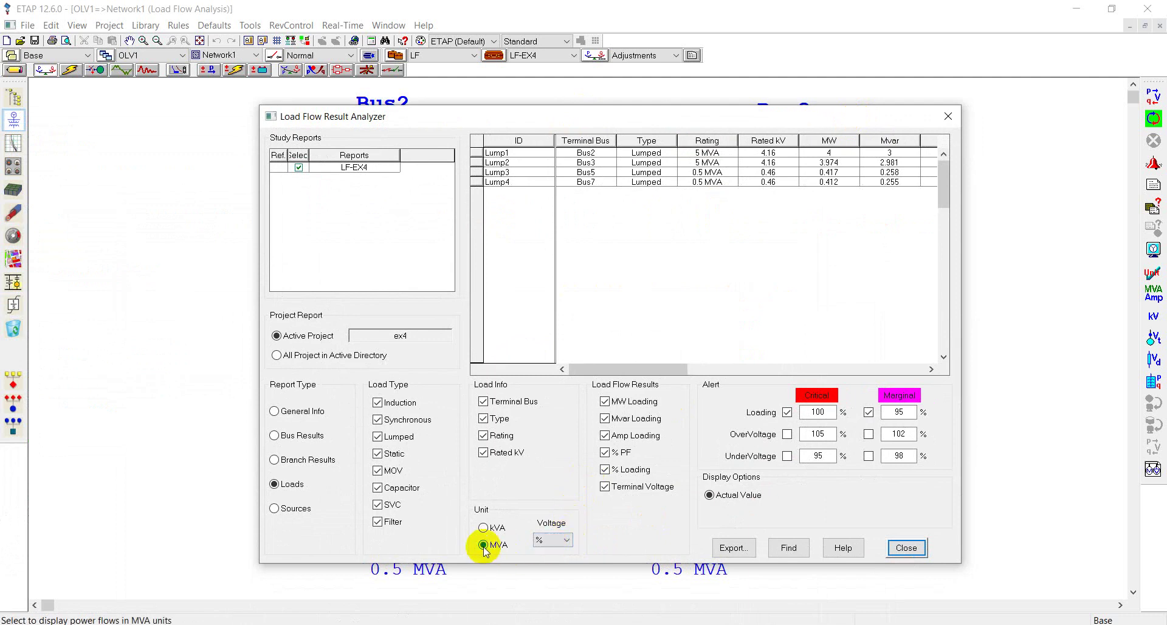
{"action": "left_click", "coordinate": [570, 539]}
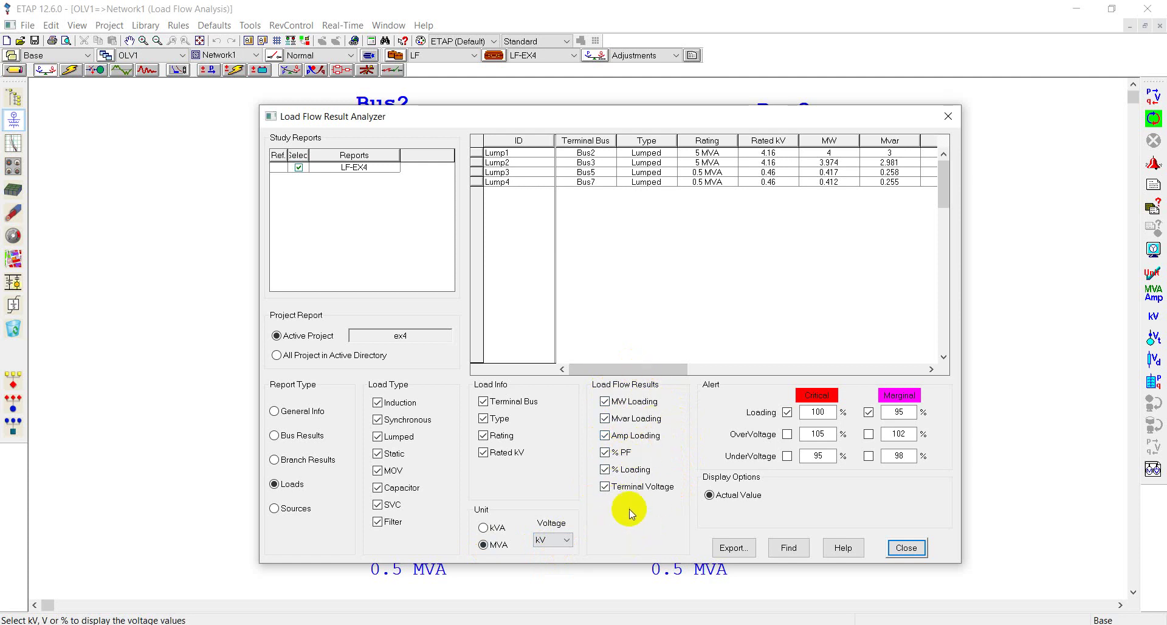
{"action": "left_click", "coordinate": [787, 434]}
{"action": "left_click", "coordinate": [787, 456]}
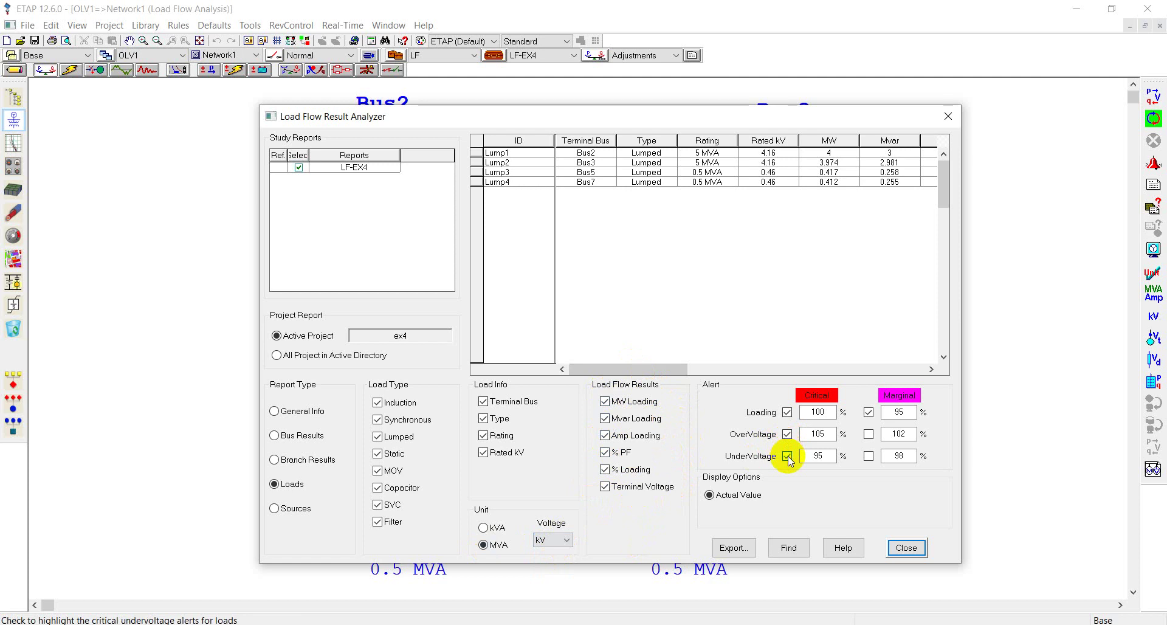
{"action": "left_click", "coordinate": [871, 435]}
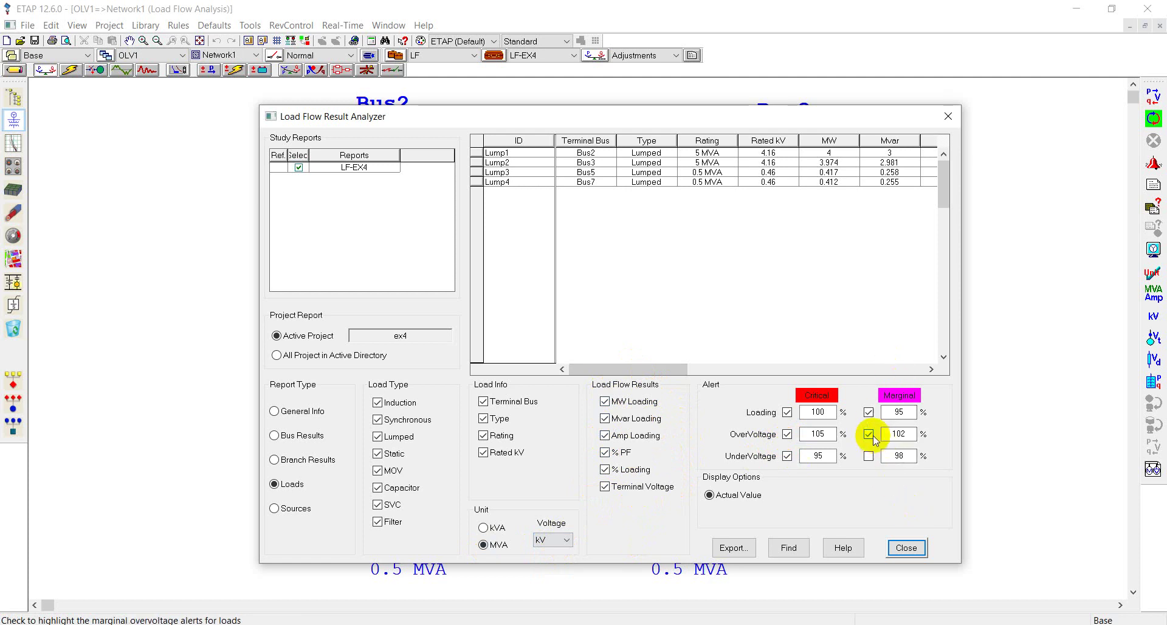
{"action": "left_click", "coordinate": [869, 456]}
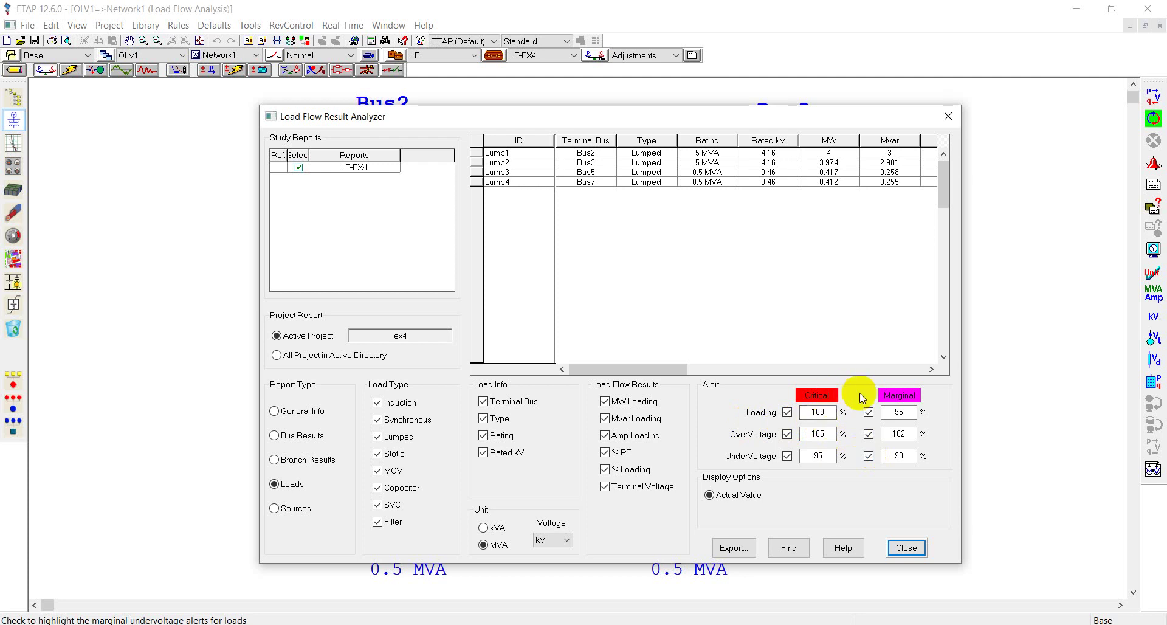
{"action": "left_click", "coordinate": [812, 439]}
Step: Show the source results with the Terminal Bus and Type columns added, and set the voltage unit to kV
{"action": "left_click", "coordinate": [275, 511]}
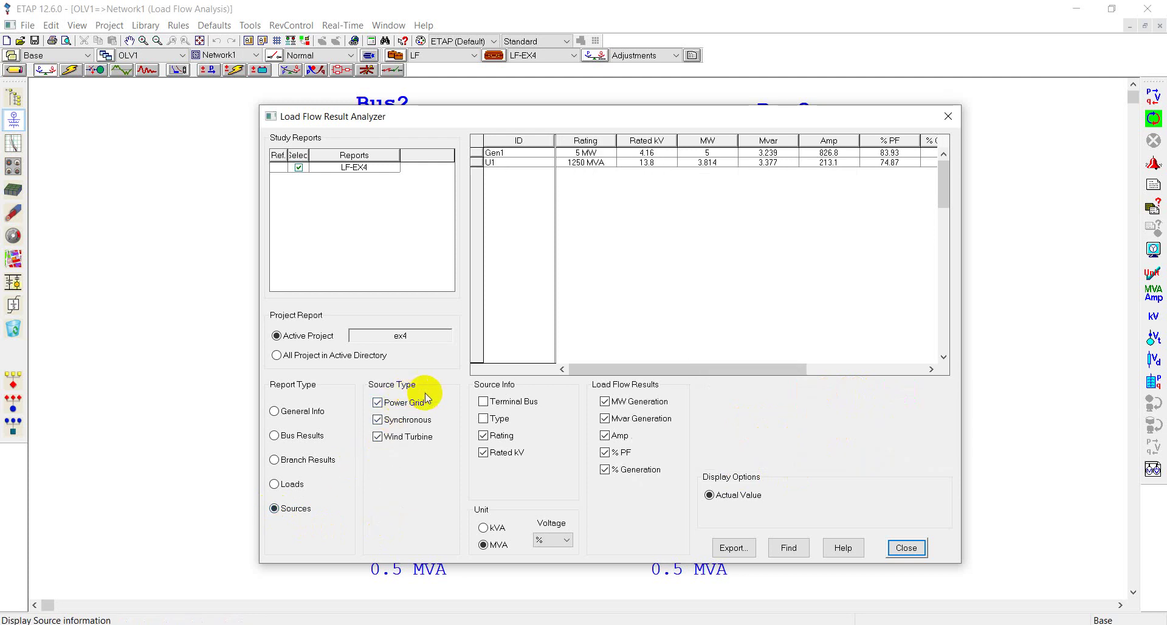
{"action": "left_click", "coordinate": [484, 402]}
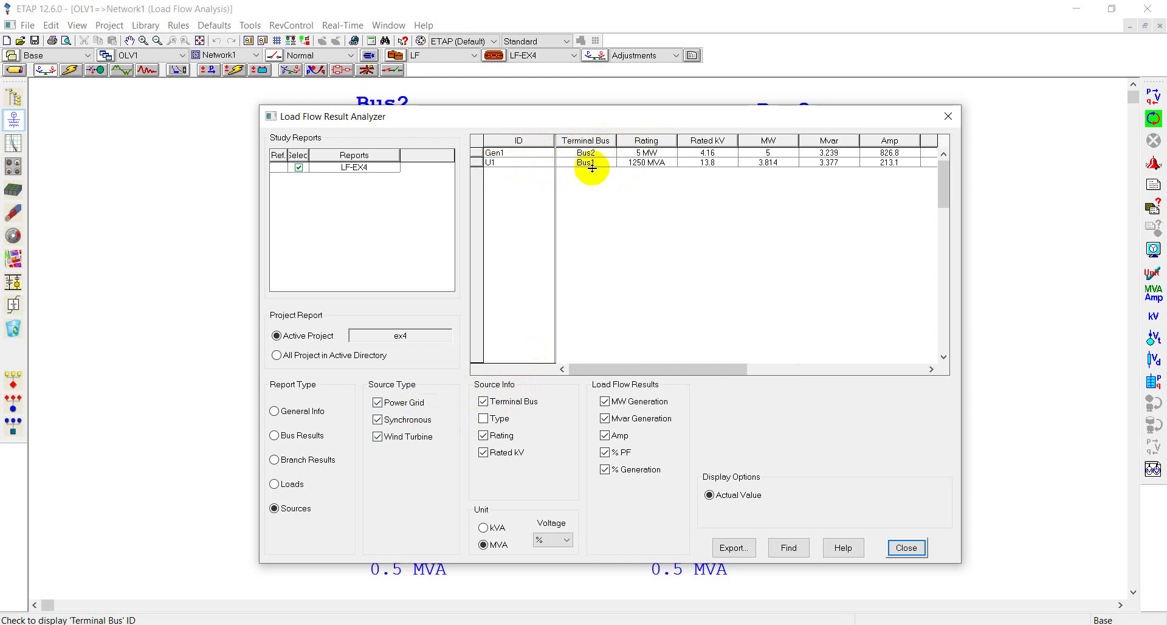
{"action": "left_click", "coordinate": [484, 420]}
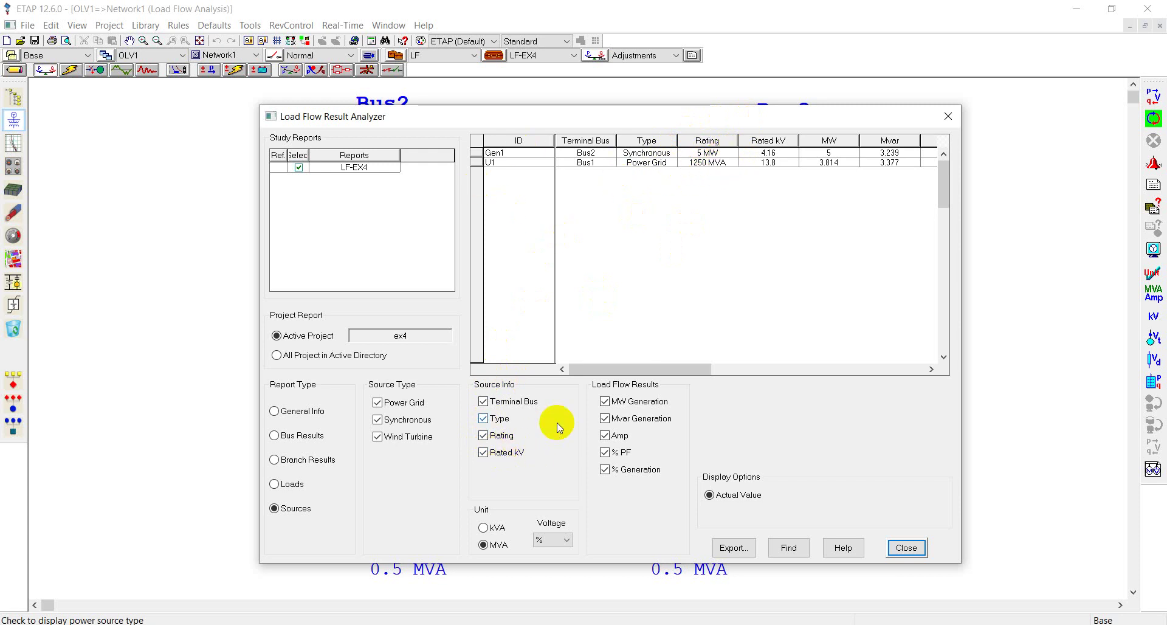
{"action": "left_click", "coordinate": [486, 455]}
{"action": "left_click", "coordinate": [485, 454]}
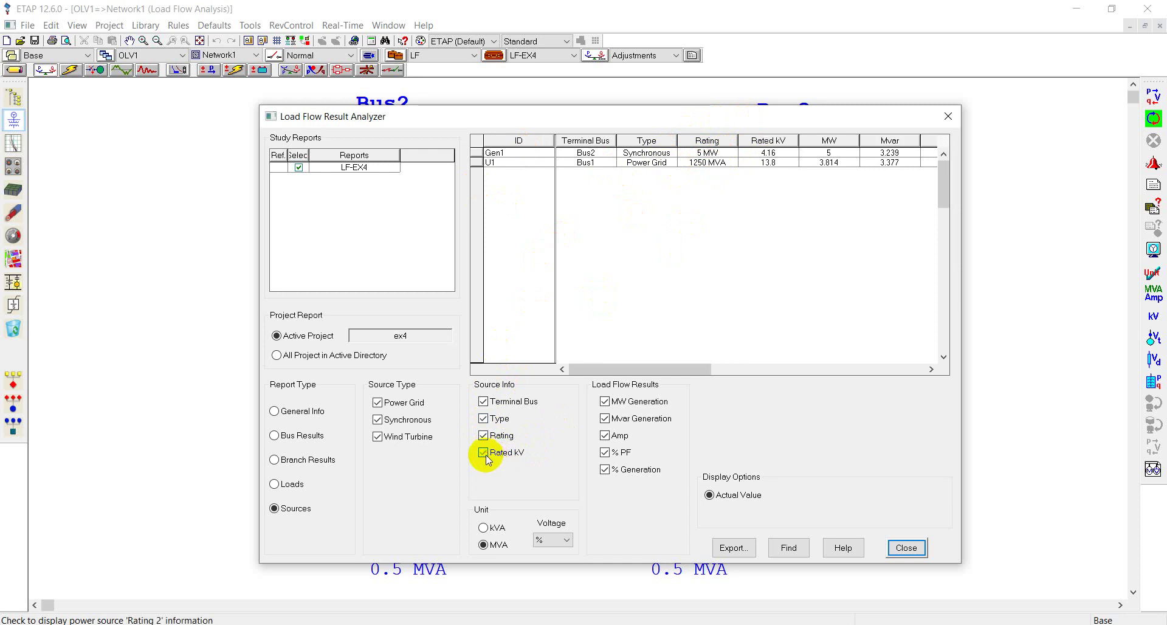
{"action": "left_click", "coordinate": [565, 540]}
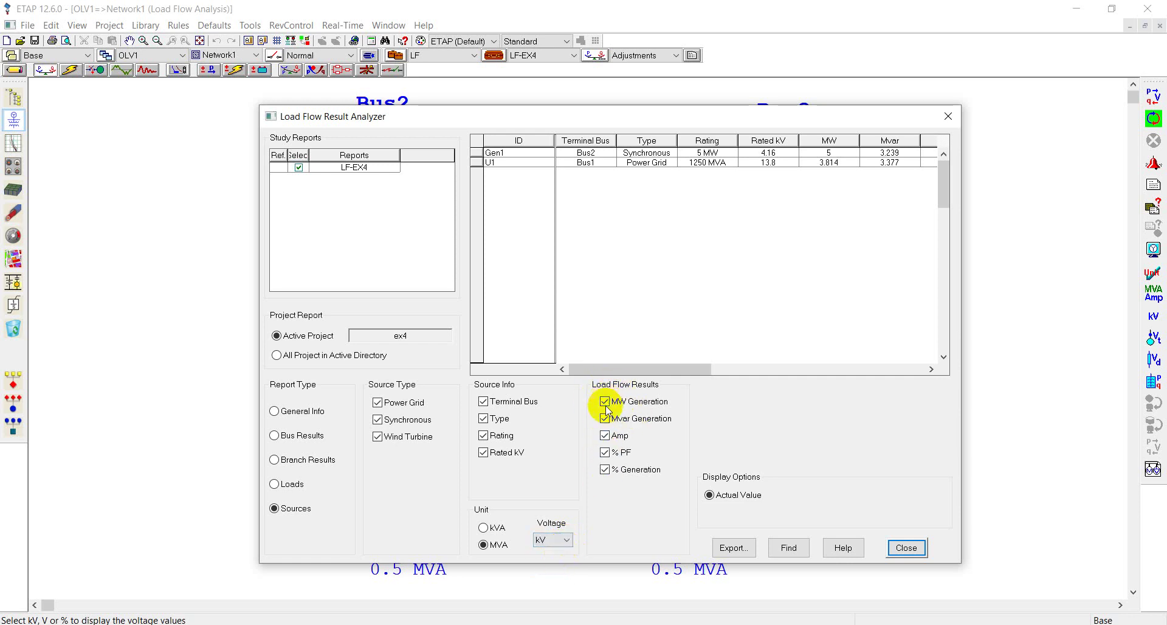
Step: Try hiding the % Generation and % PF columns in the source results and restore both
{"action": "left_click", "coordinate": [605, 471]}
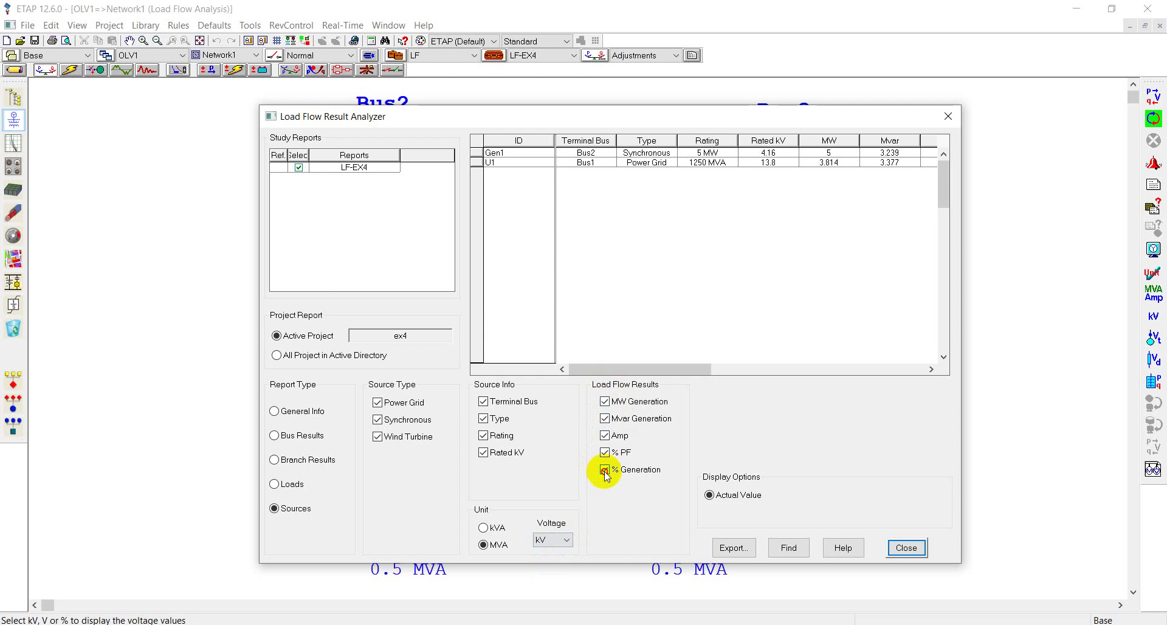
{"action": "left_click", "coordinate": [606, 471]}
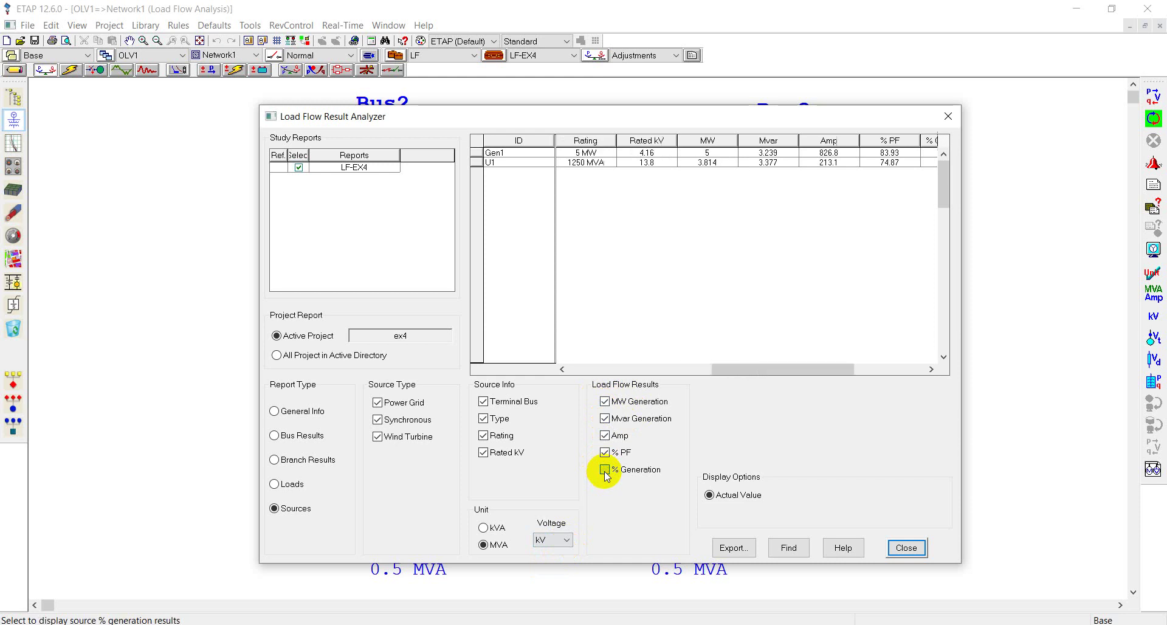
{"action": "left_click", "coordinate": [932, 370]}
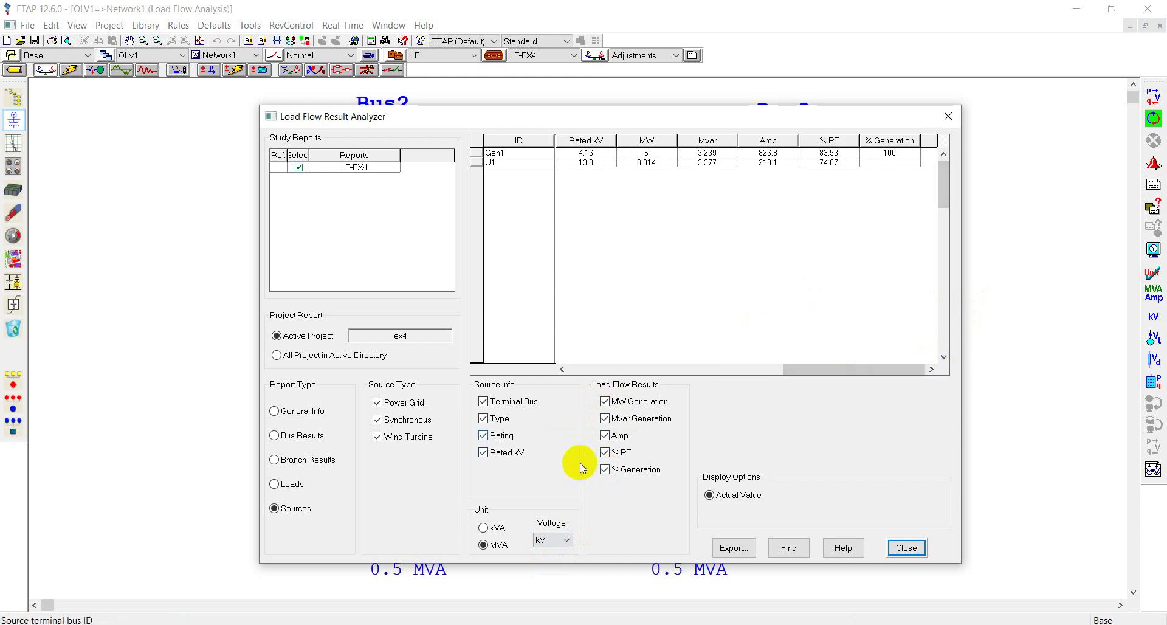
{"action": "left_click", "coordinate": [605, 471]}
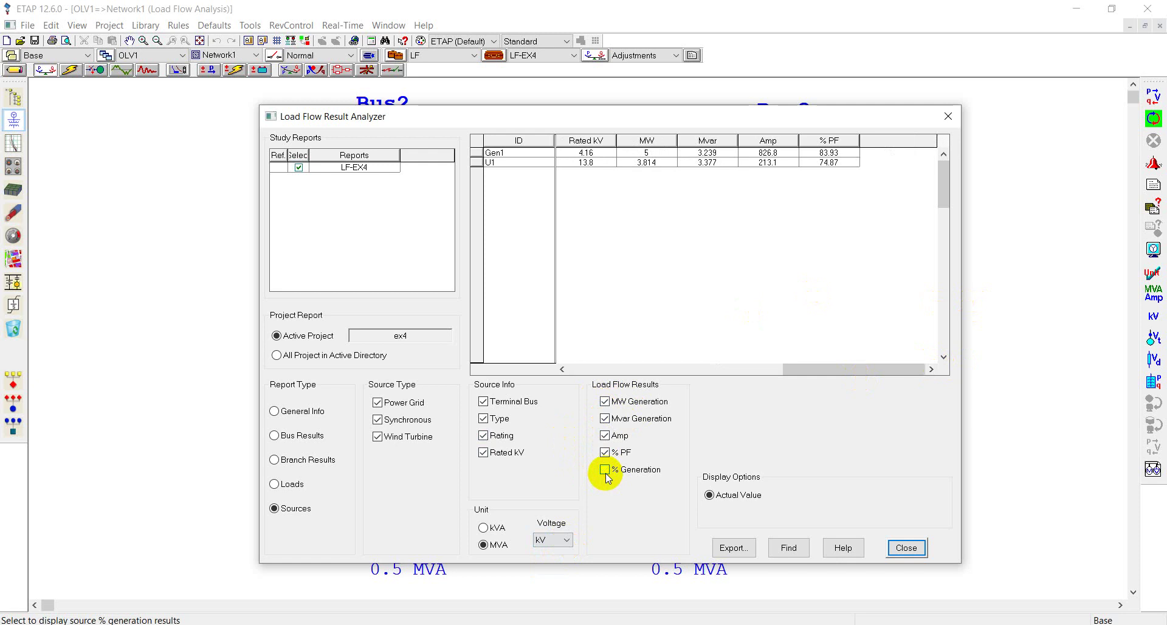
{"action": "left_click", "coordinate": [605, 471]}
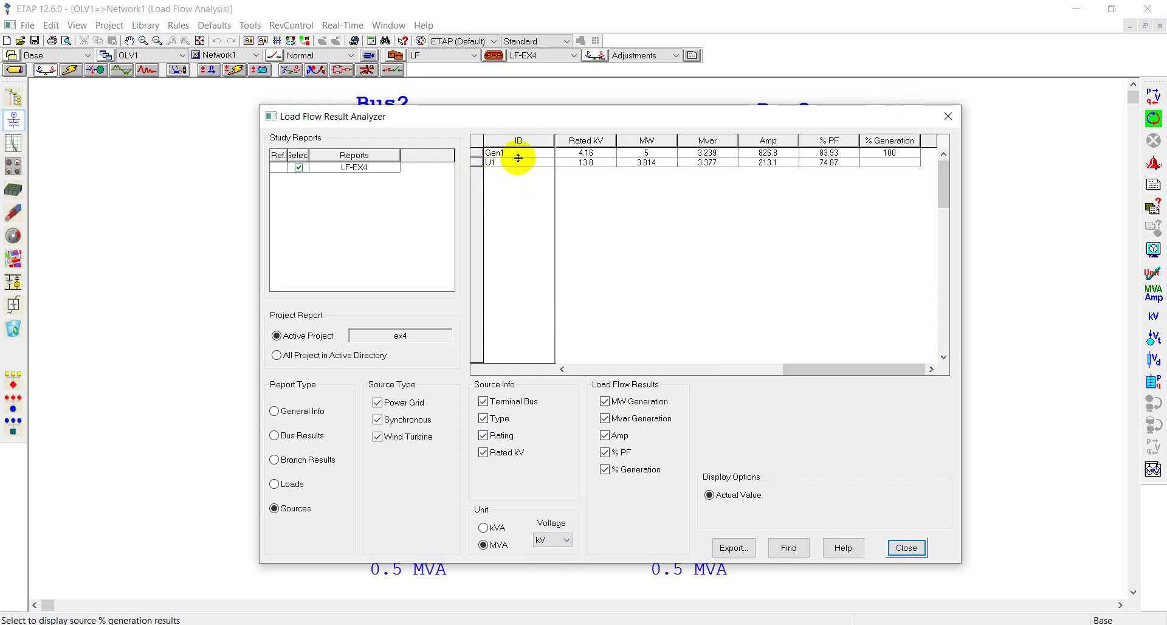
{"action": "left_click", "coordinate": [605, 453]}
{"action": "left_click", "coordinate": [605, 453]}
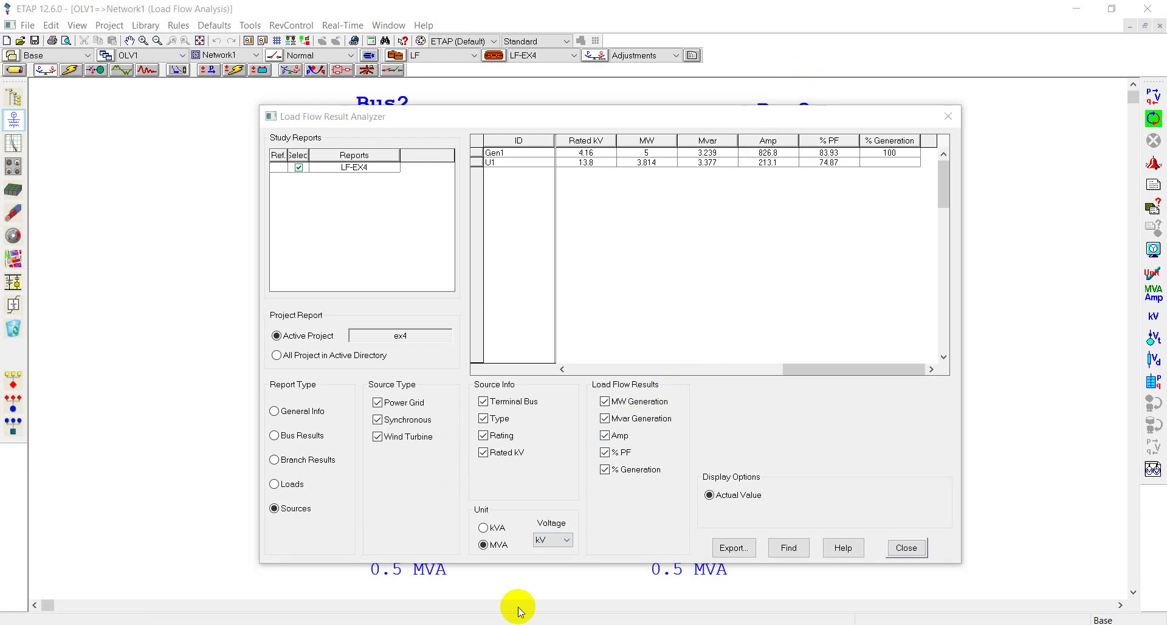
{"action": "left_click", "coordinate": [473, 117]}
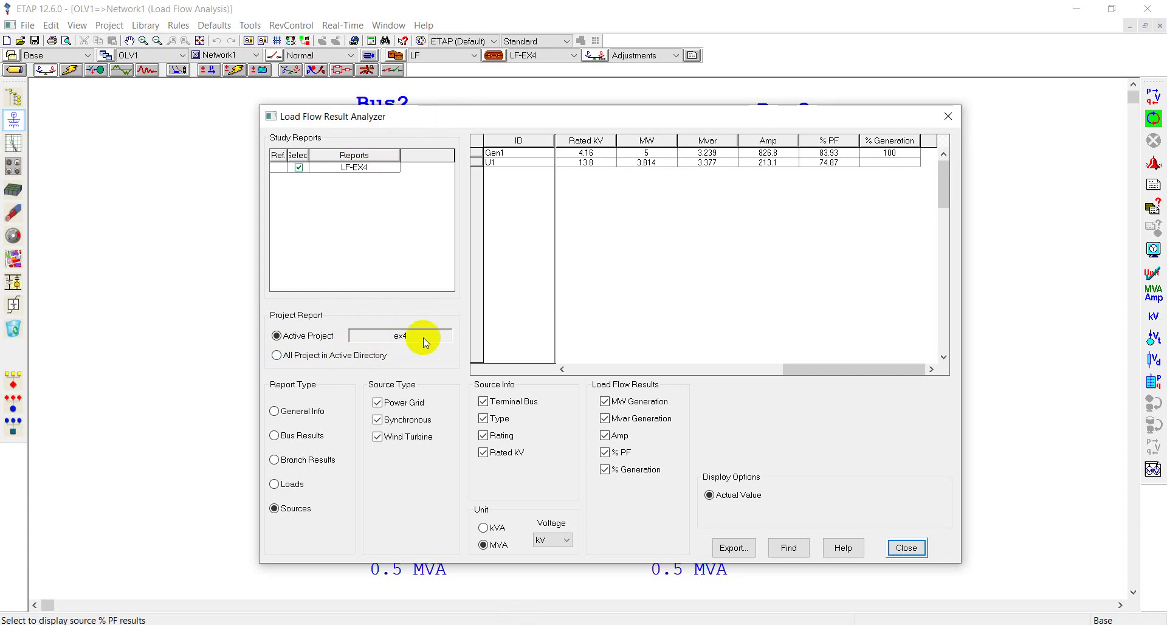
Step: Export the load flow results from the Result Analyzer to an Excel file named LF-EX4
{"action": "left_click", "coordinate": [734, 547]}
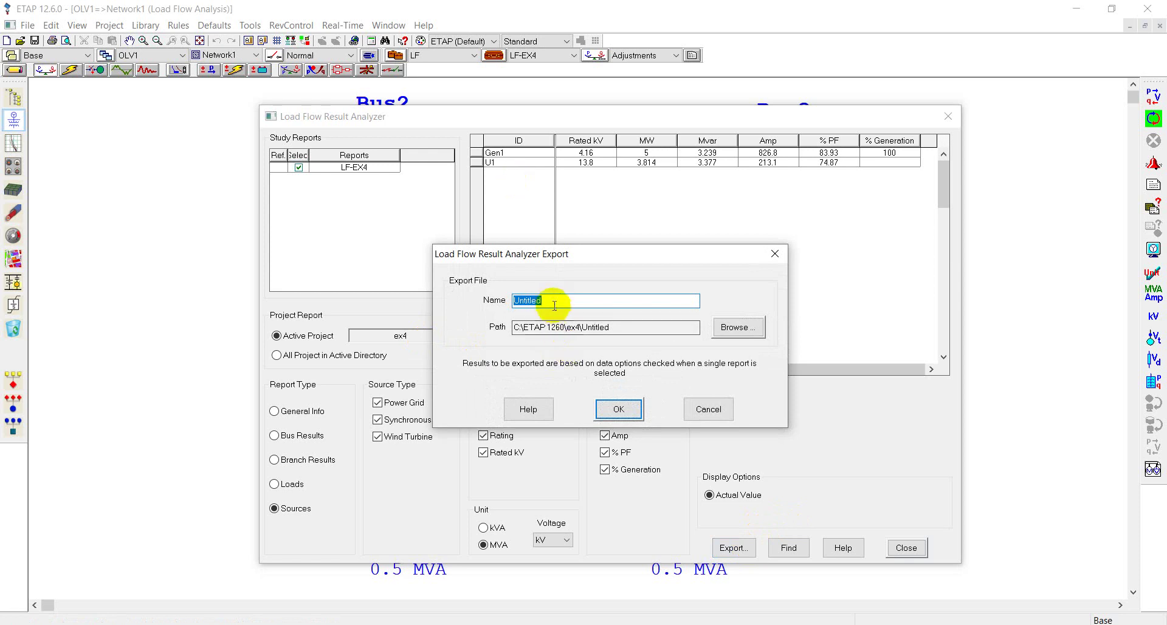
{"action": "key", "text": "BackSpace"}
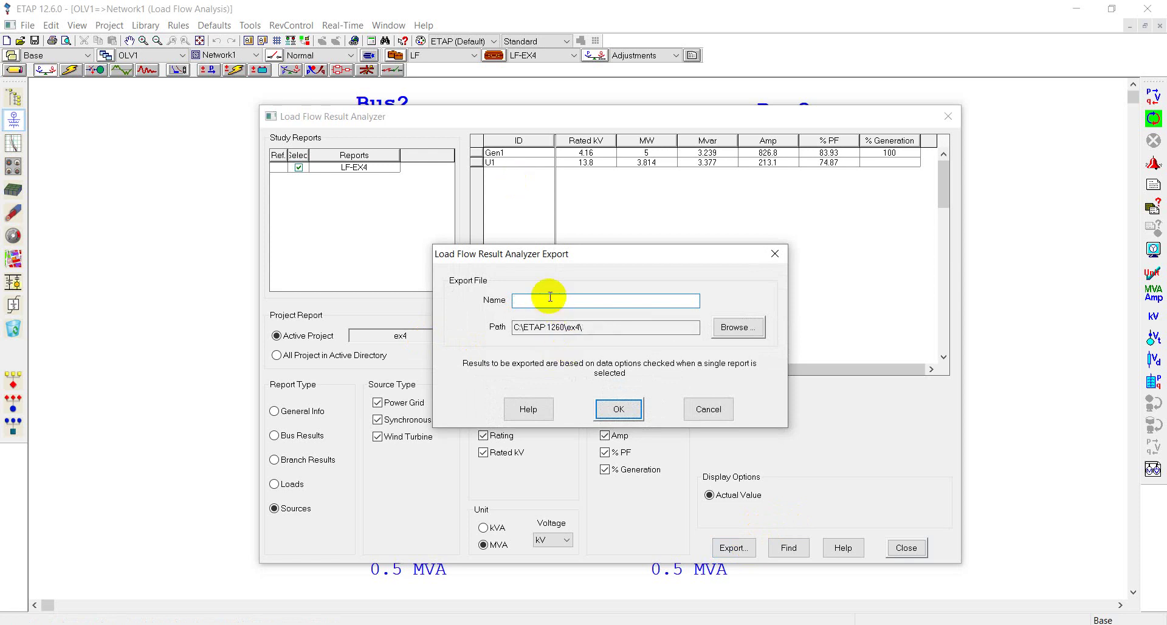
{"action": "type", "text": "LF-EX44"}
{"action": "key", "text": "BackSpace"}
{"action": "left_click", "coordinate": [639, 409]}
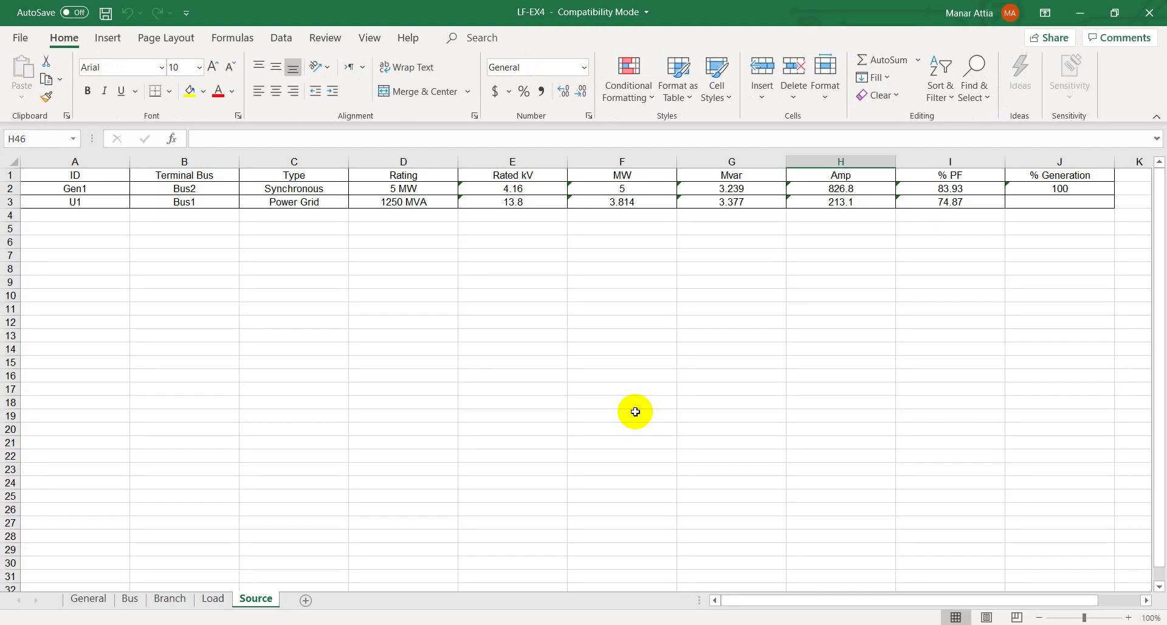
Step: Review the numbers of buses, branches, generators, power grids and loads on the General sheet of the exported workbook
{"action": "left_click", "coordinate": [89, 599]}
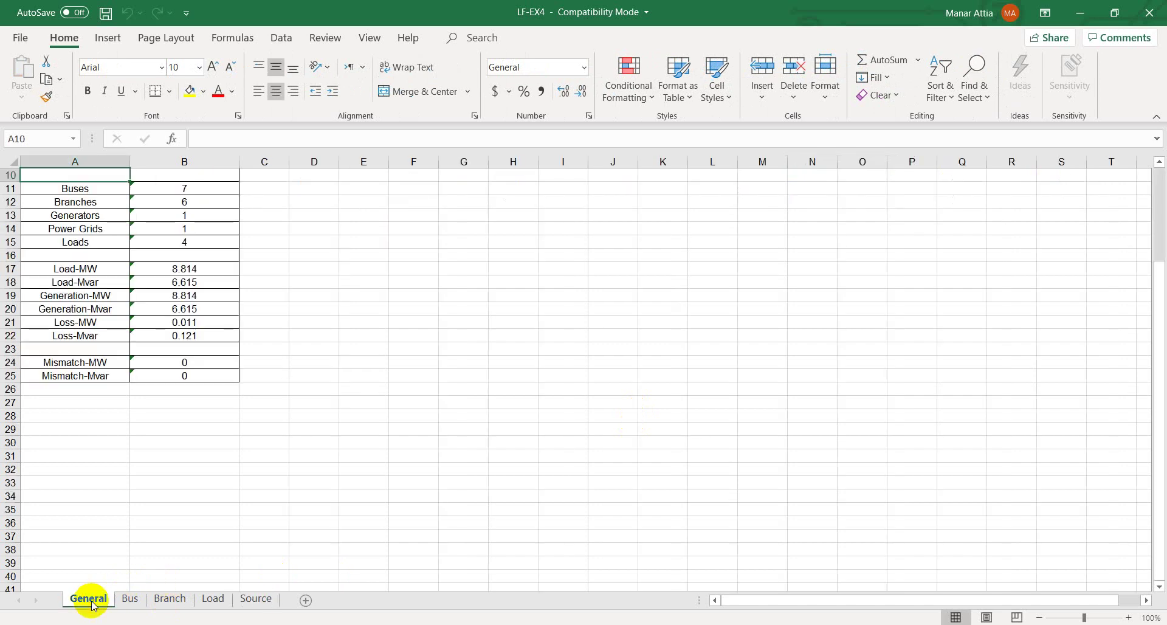
{"action": "left_click_drag", "start_coordinate": [1159, 286], "coordinate": [1155, 162]}
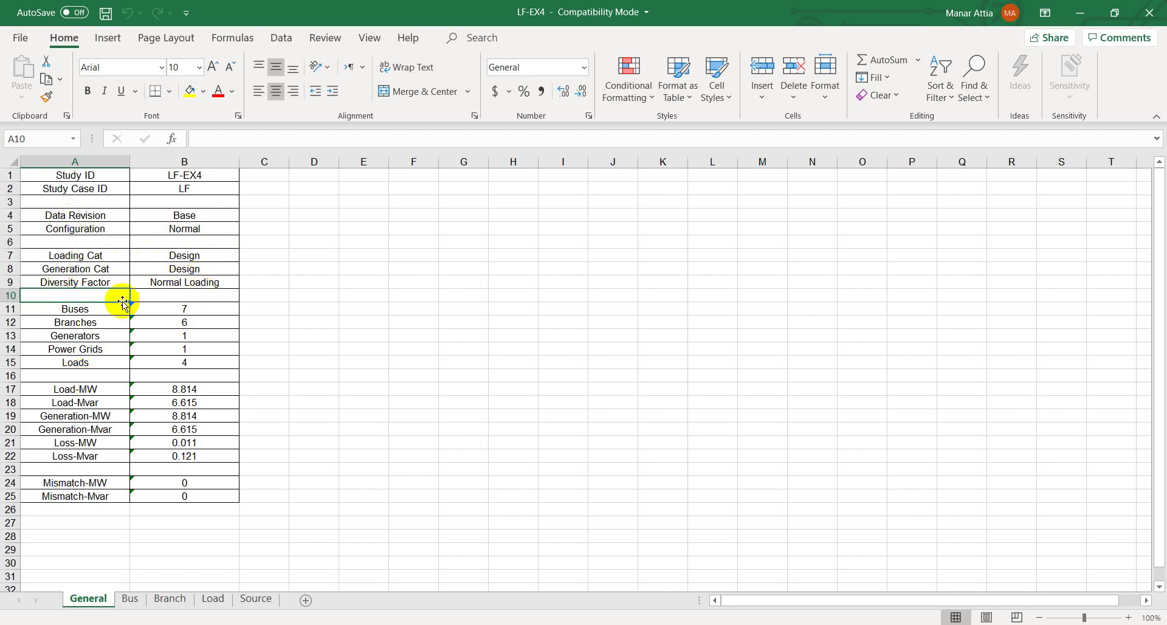
{"action": "left_click", "coordinate": [181, 308]}
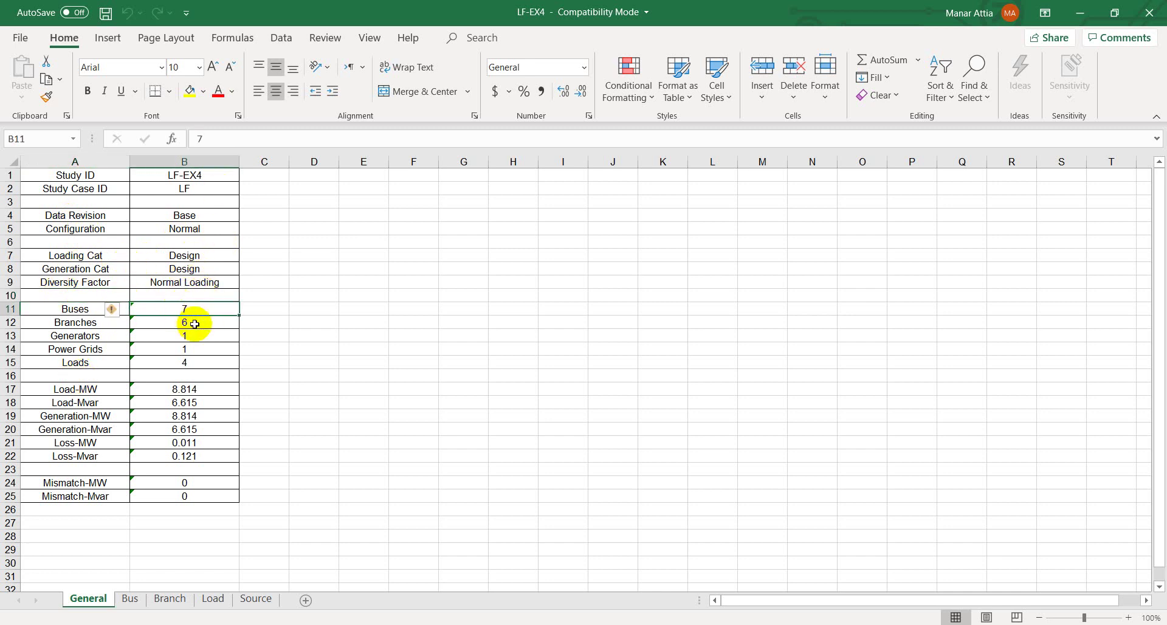
{"action": "left_click", "coordinate": [194, 324]}
{"action": "left_click", "coordinate": [195, 336]}
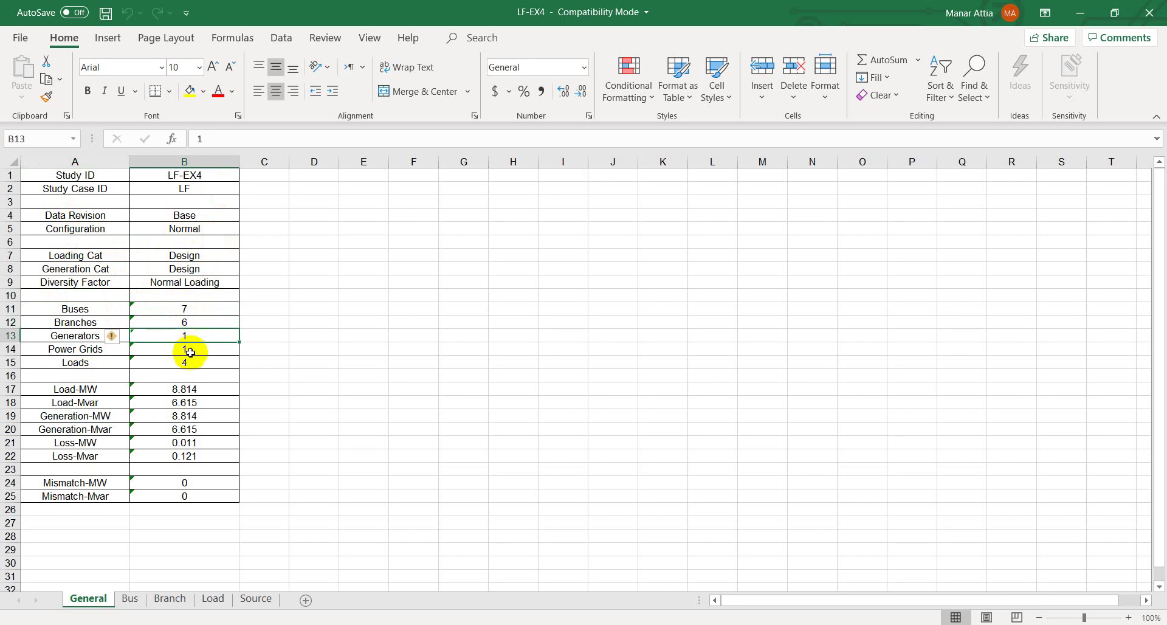
{"action": "left_click", "coordinate": [189, 352]}
{"action": "left_click", "coordinate": [191, 363]}
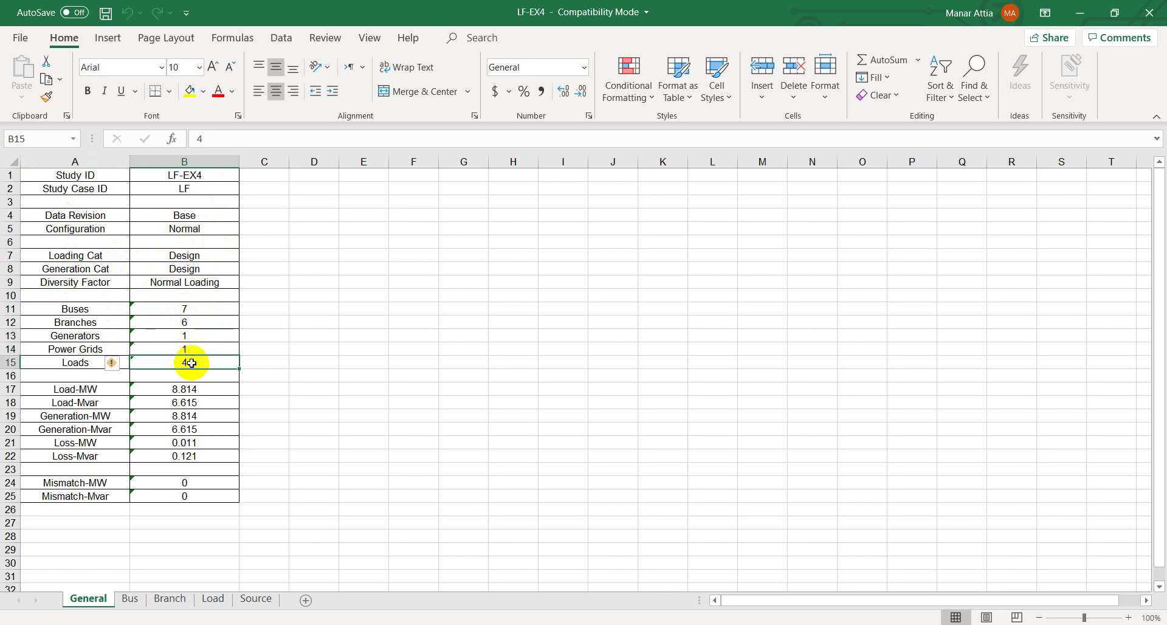
Step: Compare the load, generation and loss MW and Mvar values on the General sheet
{"action": "left_click_drag", "start_coordinate": [185, 390], "coordinate": [209, 404]}
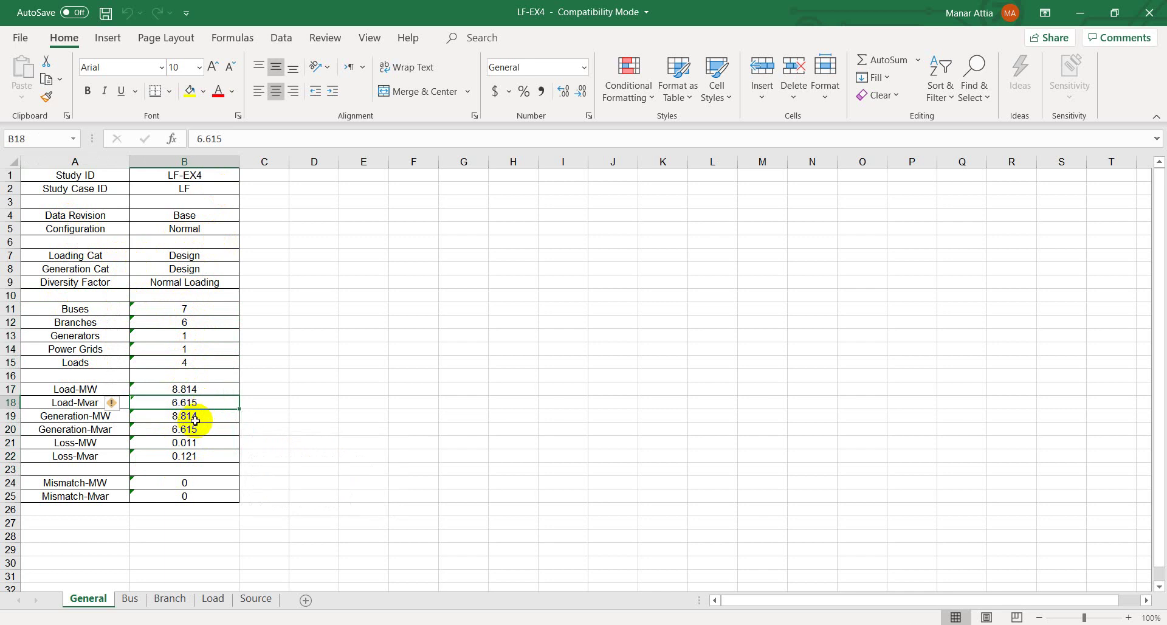
{"action": "left_click", "coordinate": [187, 426]}
{"action": "left_click", "coordinate": [185, 416]}
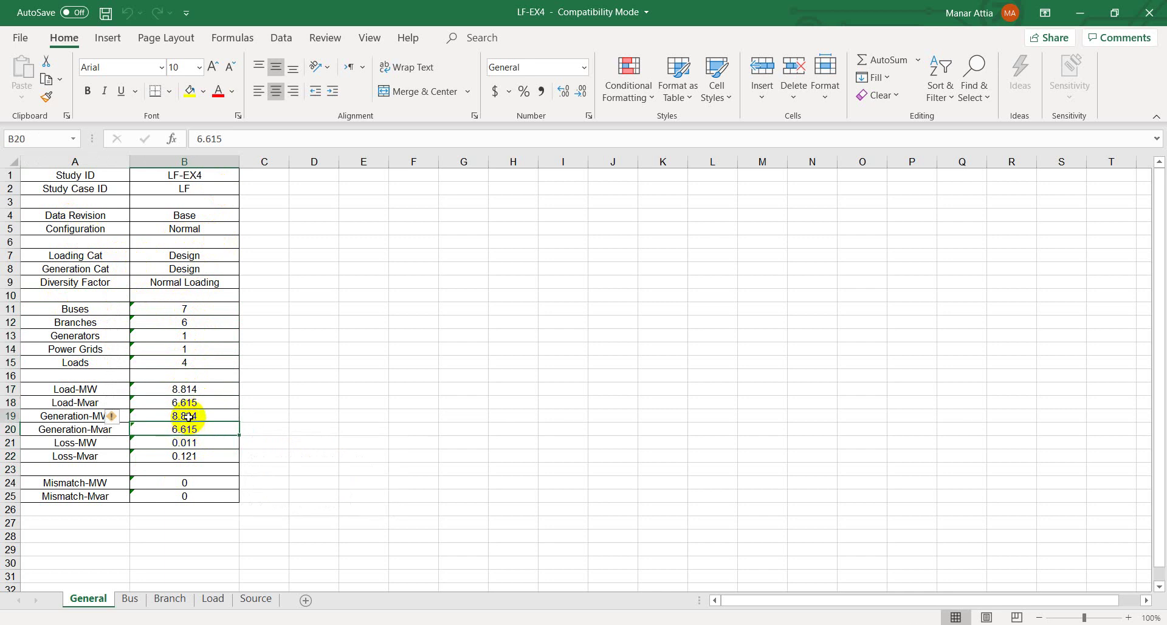
{"action": "left_click", "coordinate": [206, 392]}
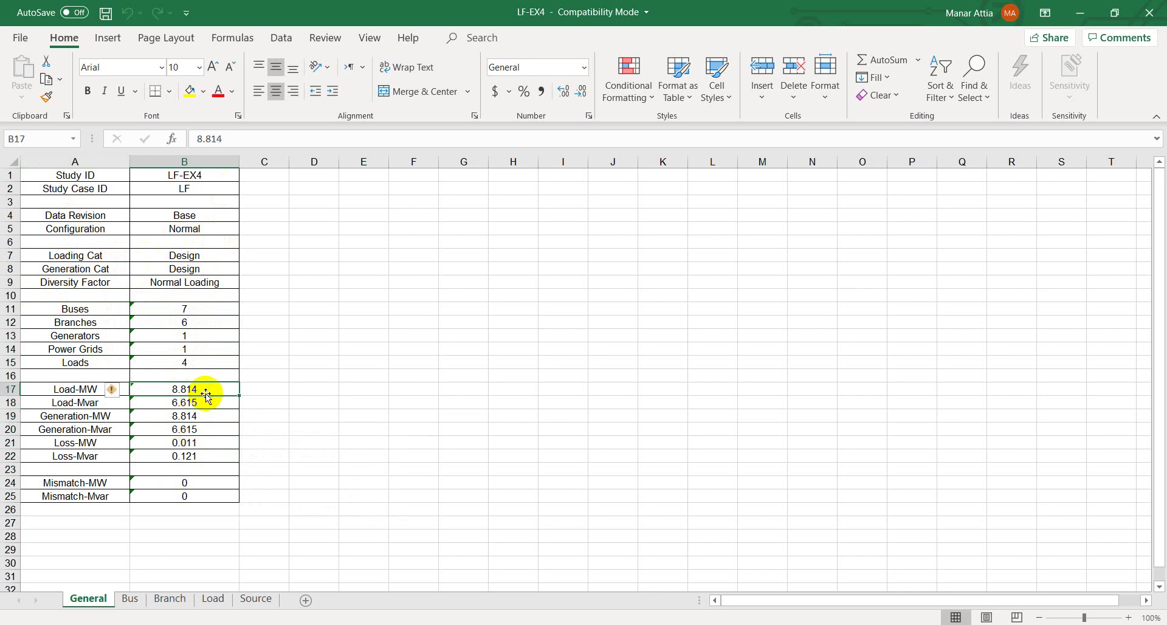
{"action": "left_click", "coordinate": [198, 433]}
{"action": "left_click", "coordinate": [203, 412]}
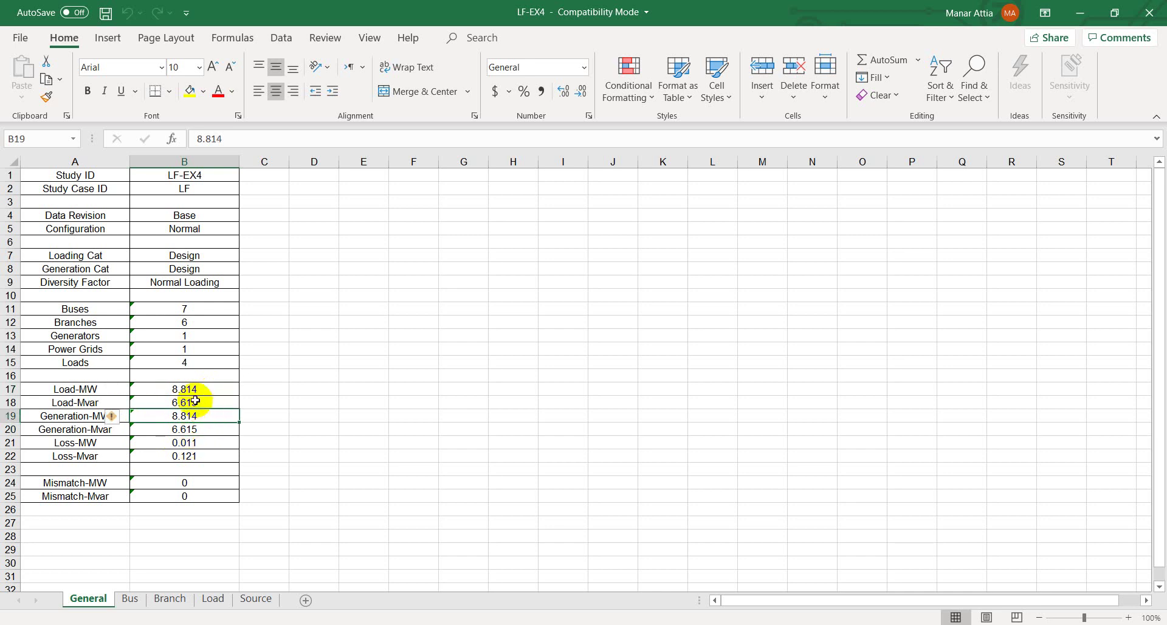
{"action": "left_click", "coordinate": [195, 401]}
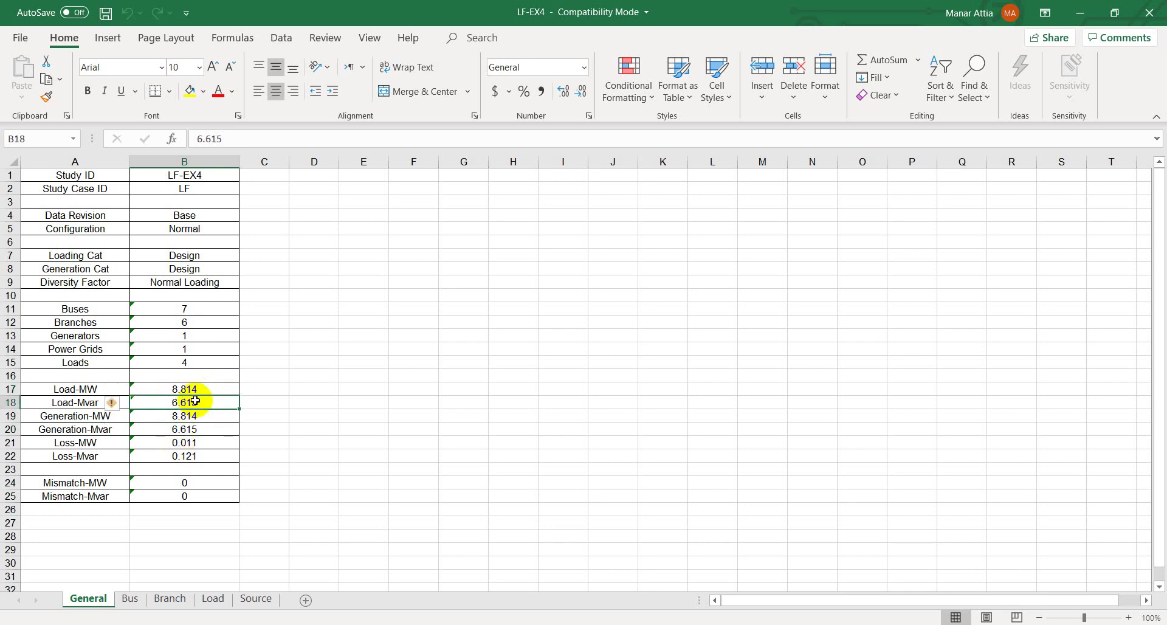
{"action": "left_click", "coordinate": [190, 453]}
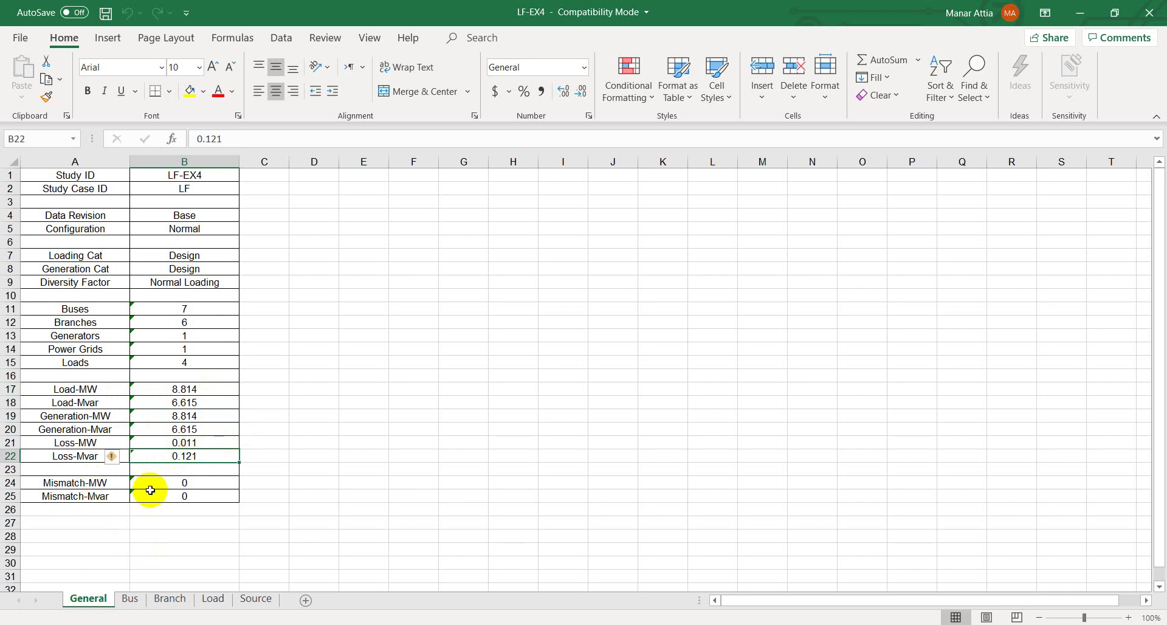
Step: View the workbook's Bus sheet, switch to ETAP with the Result Analyzer closed, and inspect Bus7 and Lump4 in Network1
{"action": "left_click", "coordinate": [131, 599]}
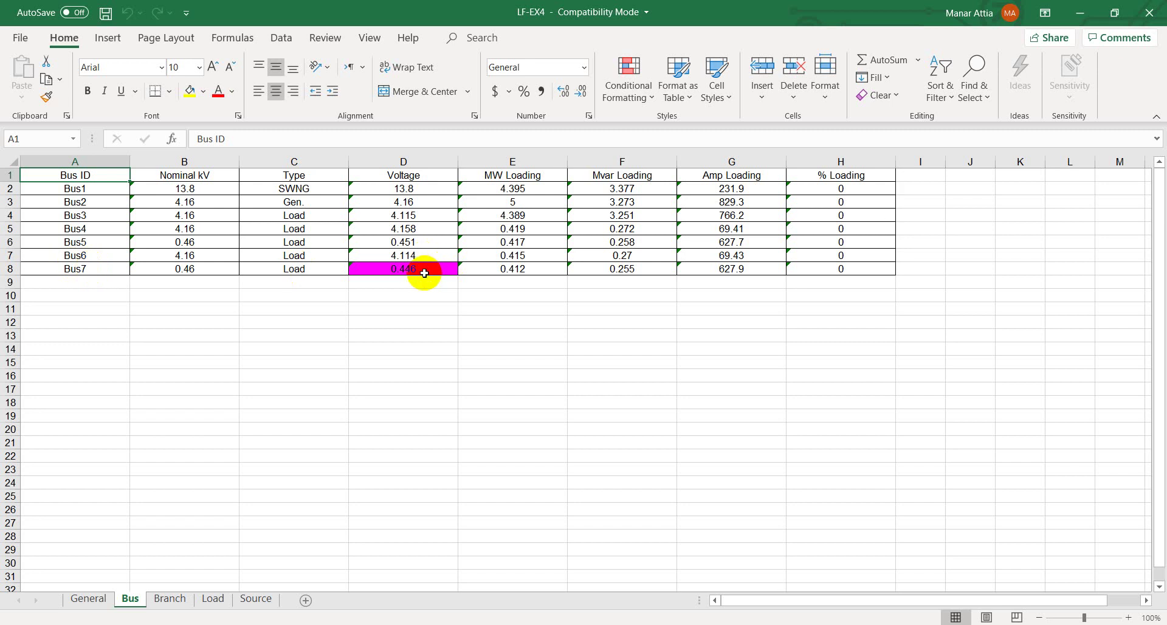
{"action": "left_click", "coordinate": [369, 623]}
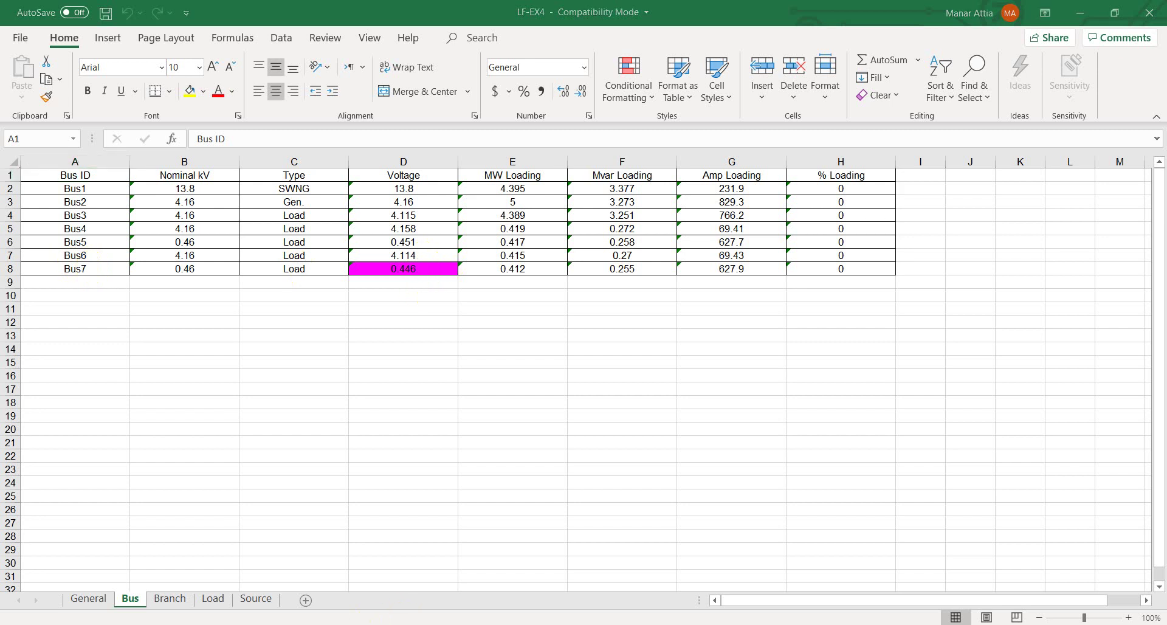
{"action": "left_click", "coordinate": [949, 112]}
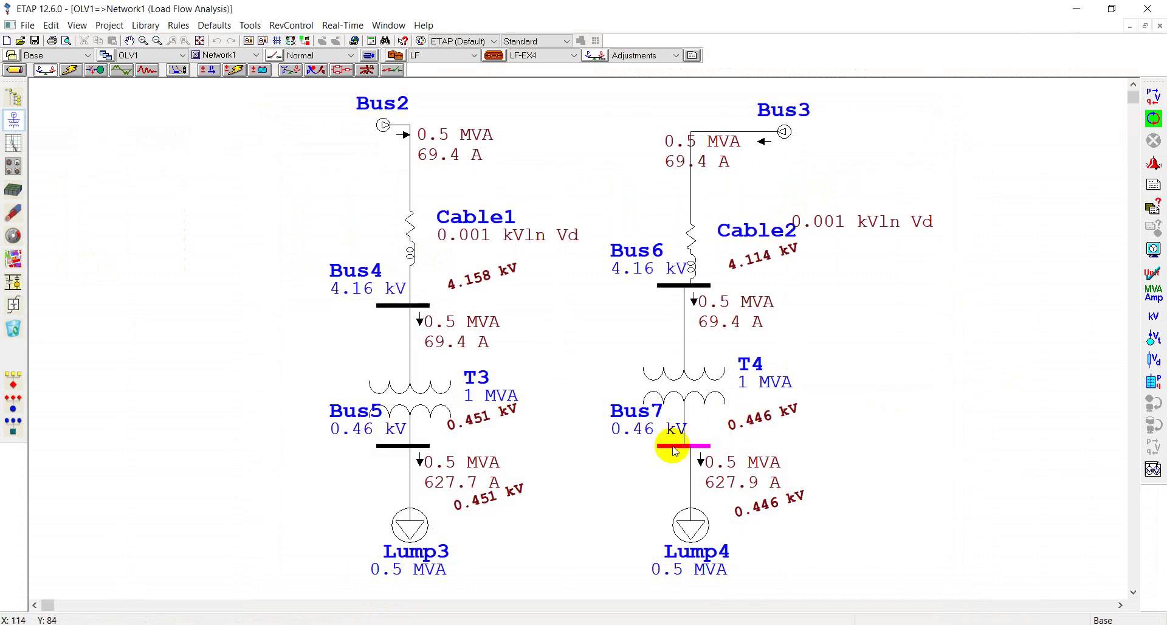
{"action": "left_click", "coordinate": [692, 474]}
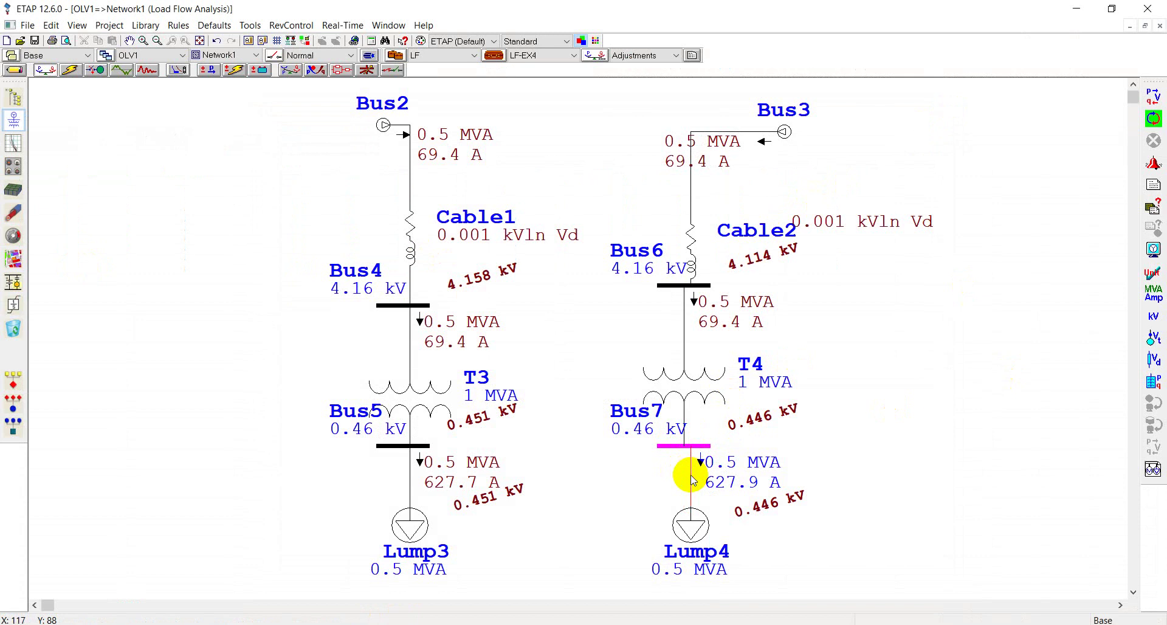
{"action": "left_click_drag", "start_coordinate": [691, 524], "coordinate": [691, 530]}
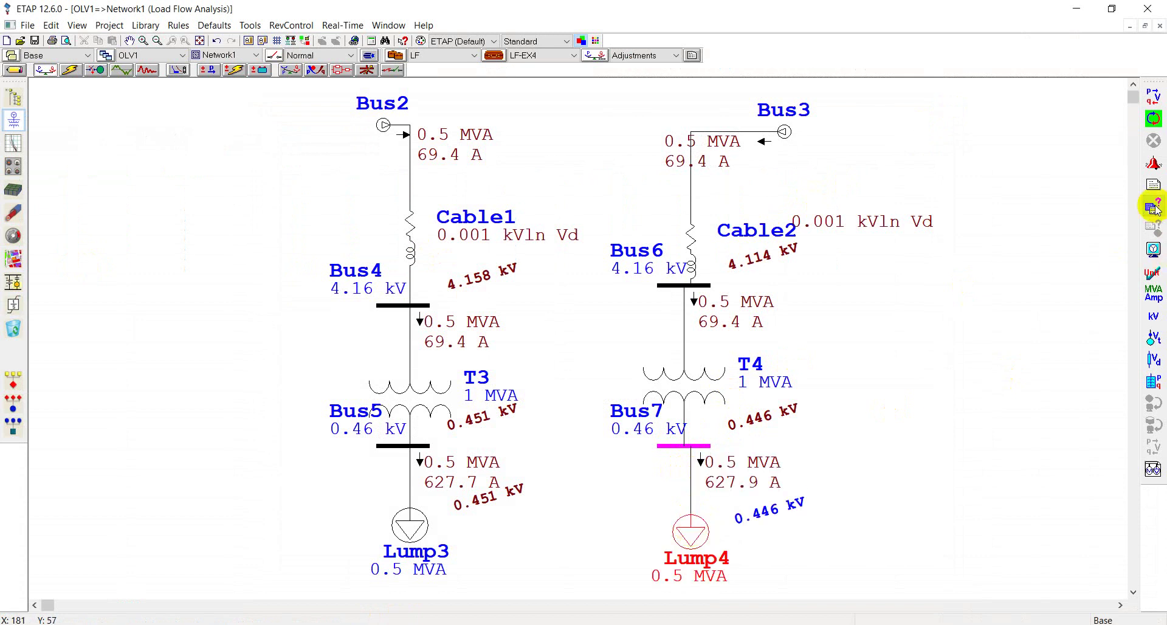
Step: Check the critical and marginal alerts in the Load Flow Analysis Alert View against the OLV1 one-line diagram
{"action": "left_click", "coordinate": [1153, 163]}
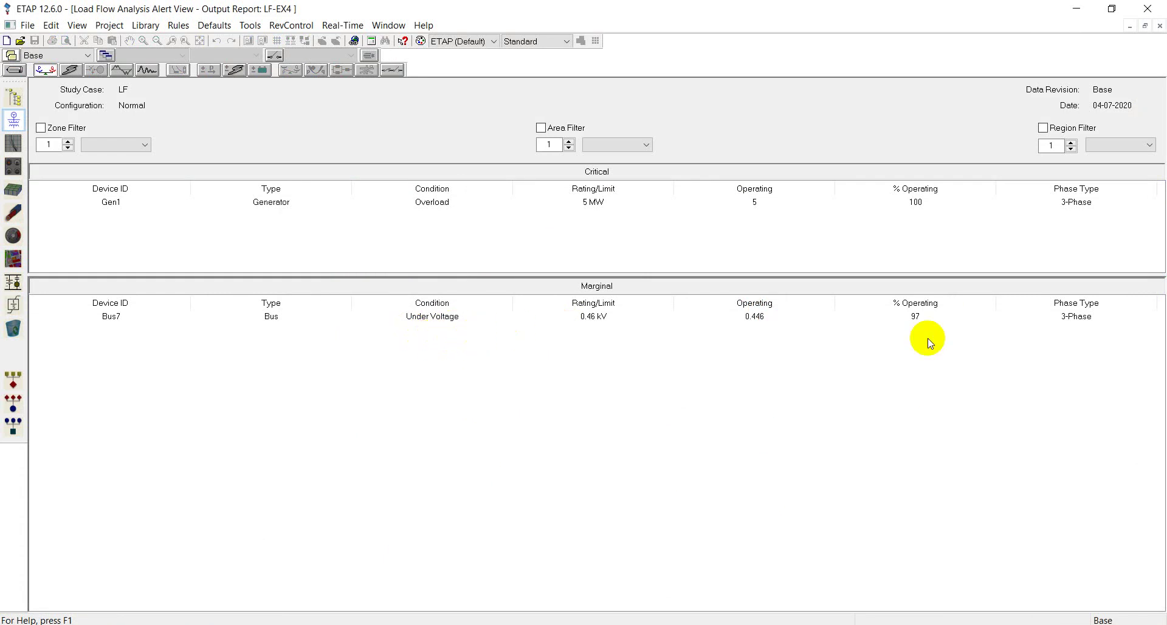
{"action": "left_click", "coordinate": [1127, 26]}
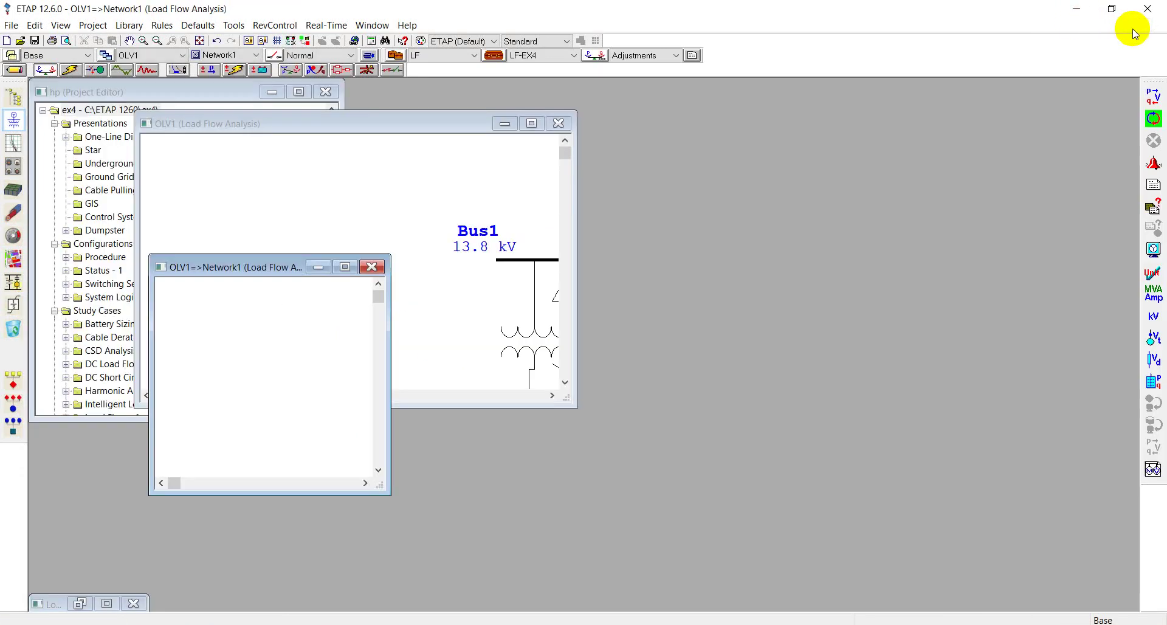
{"action": "left_click", "coordinate": [531, 123]}
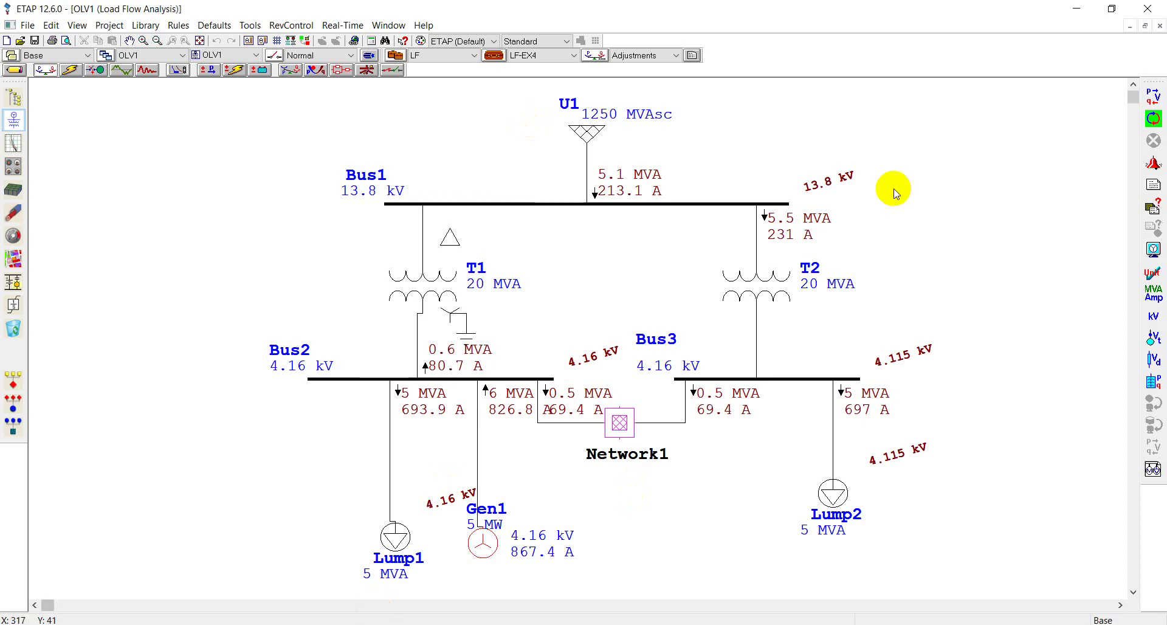
{"action": "left_click", "coordinate": [1129, 26]}
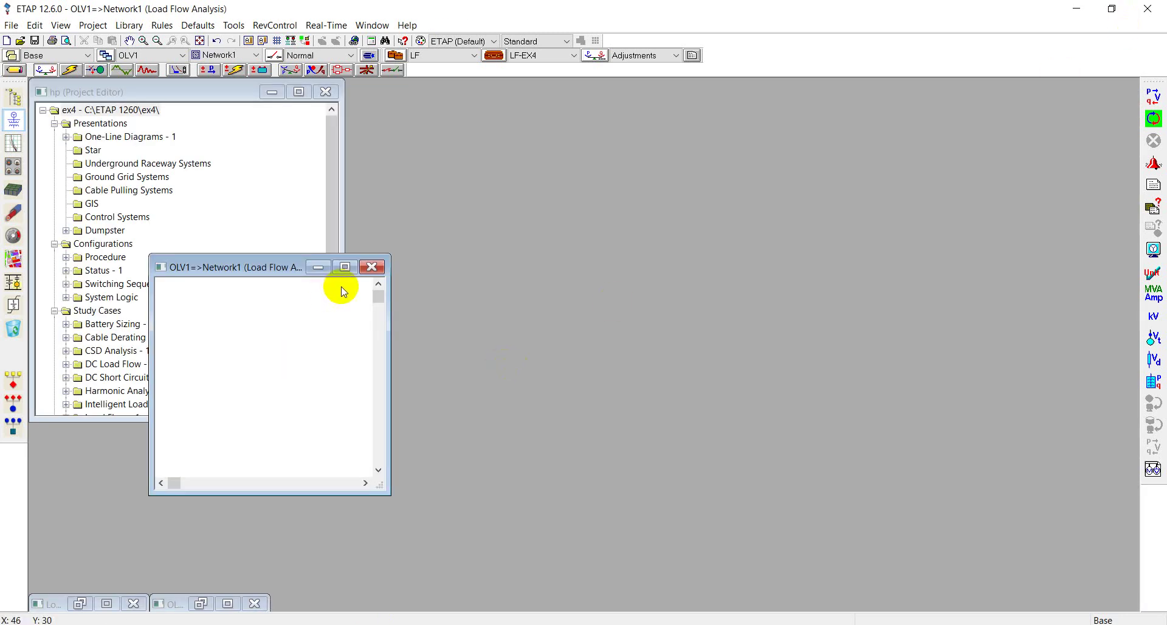
{"action": "left_click", "coordinate": [201, 604]}
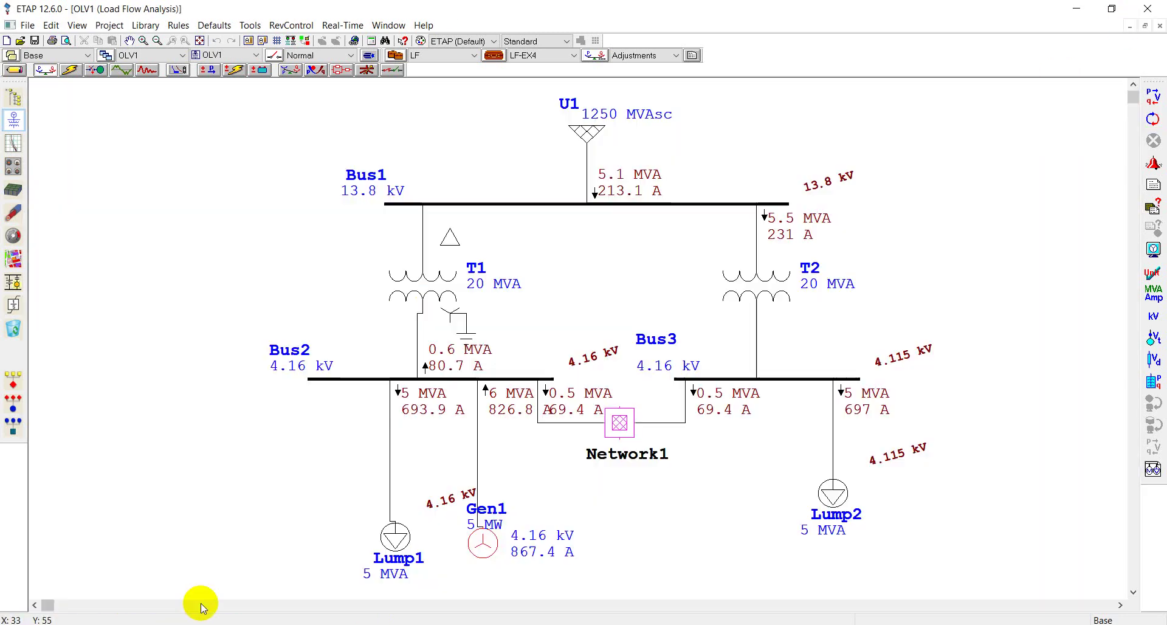
{"action": "left_click", "coordinate": [1126, 27]}
{"action": "left_click", "coordinate": [79, 603]}
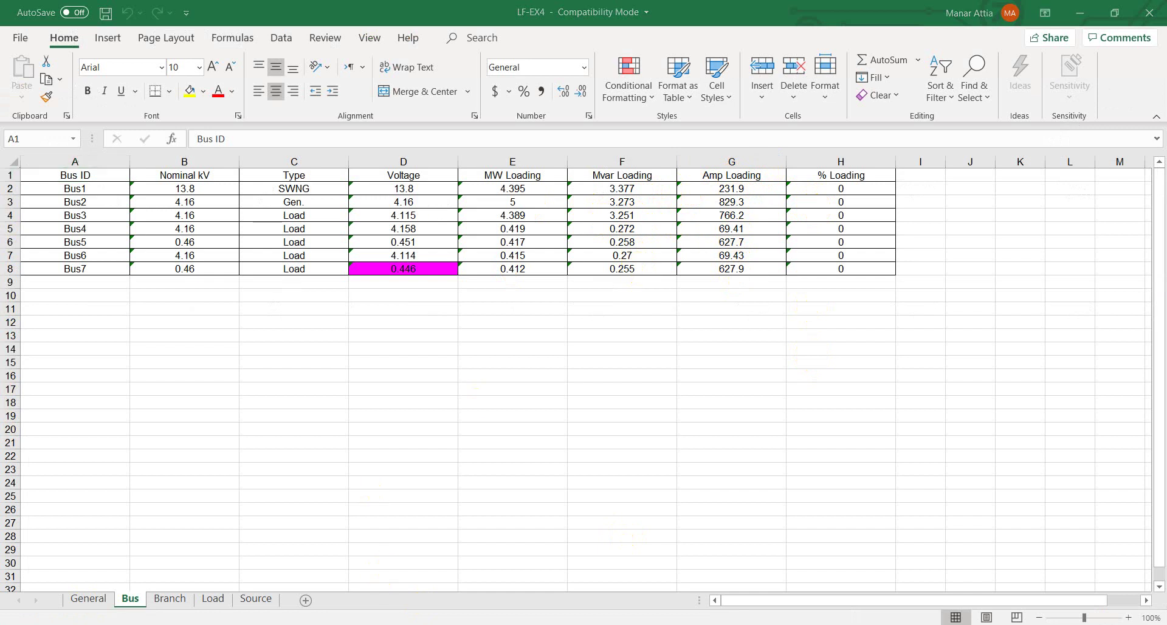
Step: Return to ETAP, close the Alert View and bring up the OLV1 one-line diagram
{"action": "key", "text": "alt+Tab"}
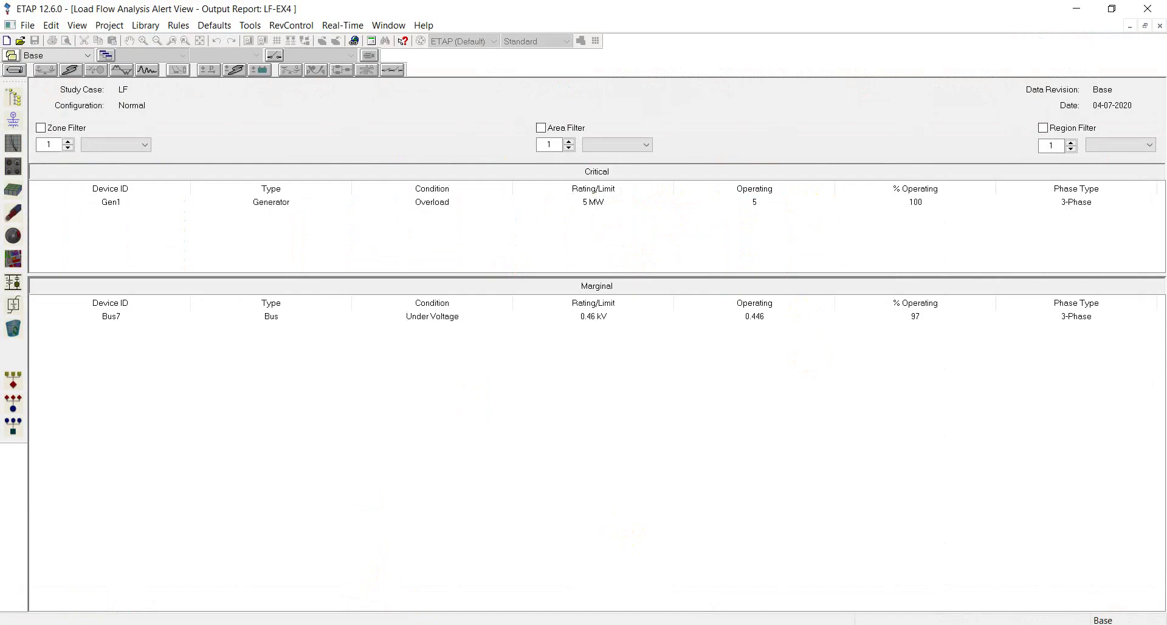
{"action": "left_click", "coordinate": [1159, 26]}
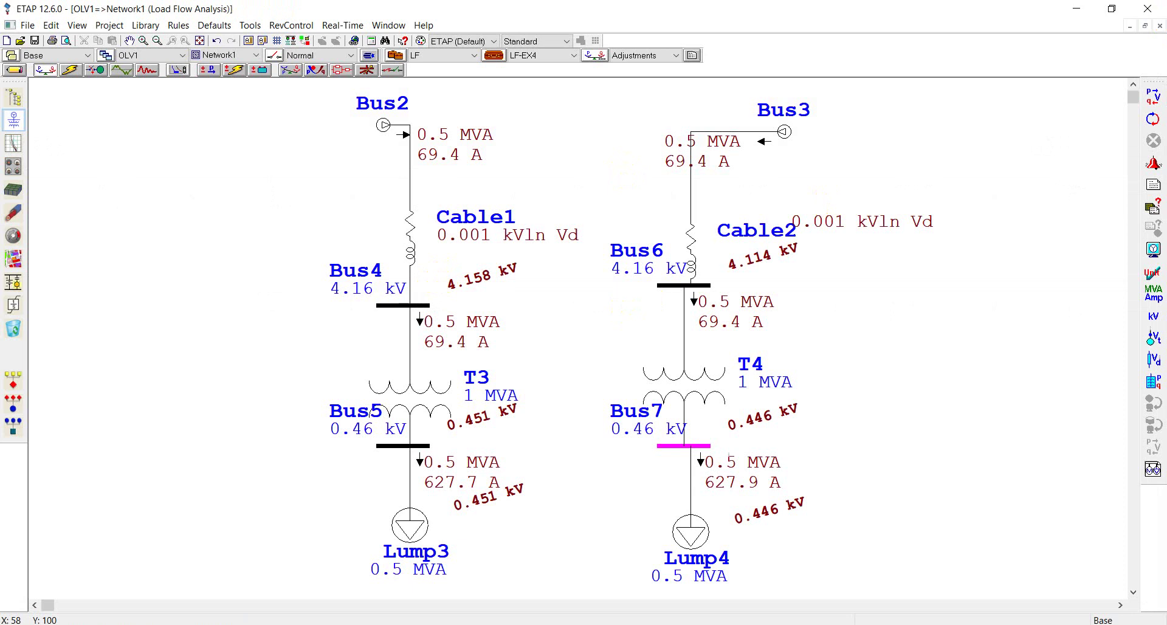
{"action": "left_click", "coordinate": [1129, 25]}
{"action": "left_click", "coordinate": [201, 604]}
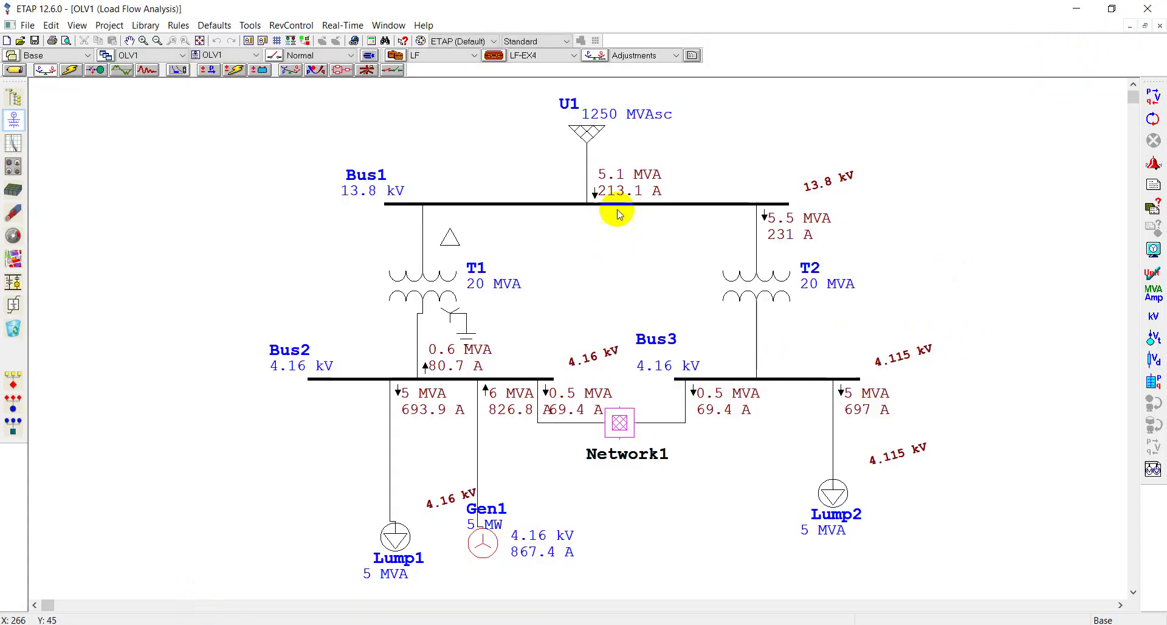
Step: Compare the bus amp loadings on the Excel Bus sheet with the currents on ETAP's OLV1 one-line diagram
{"action": "left_click", "coordinate": [391, 621]}
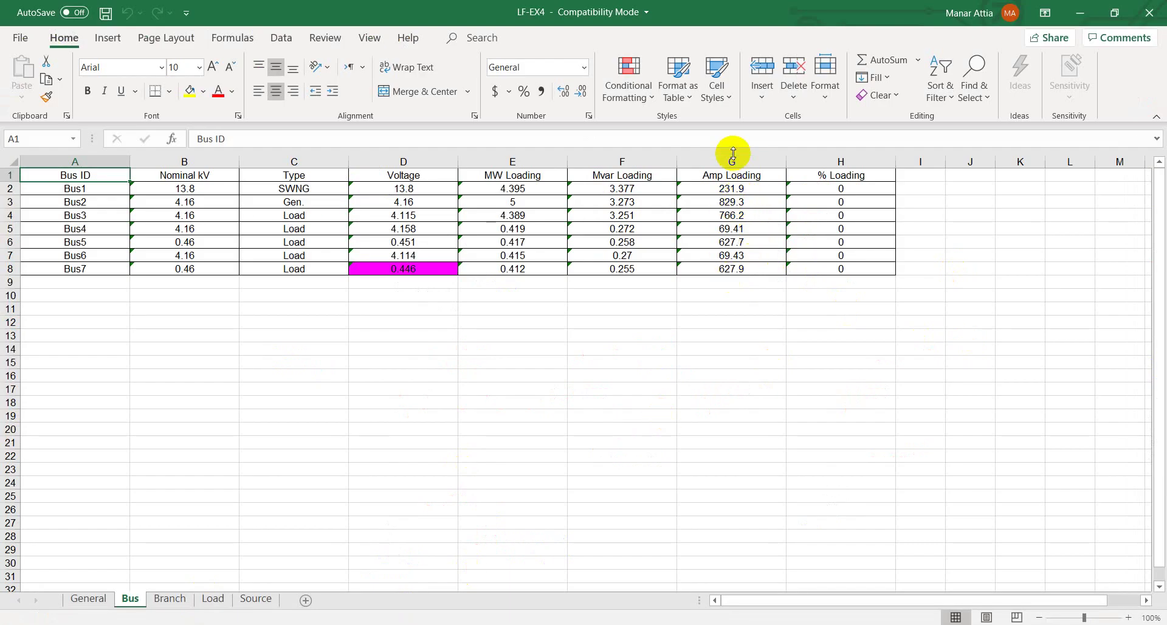
{"action": "left_click", "coordinate": [1080, 13]}
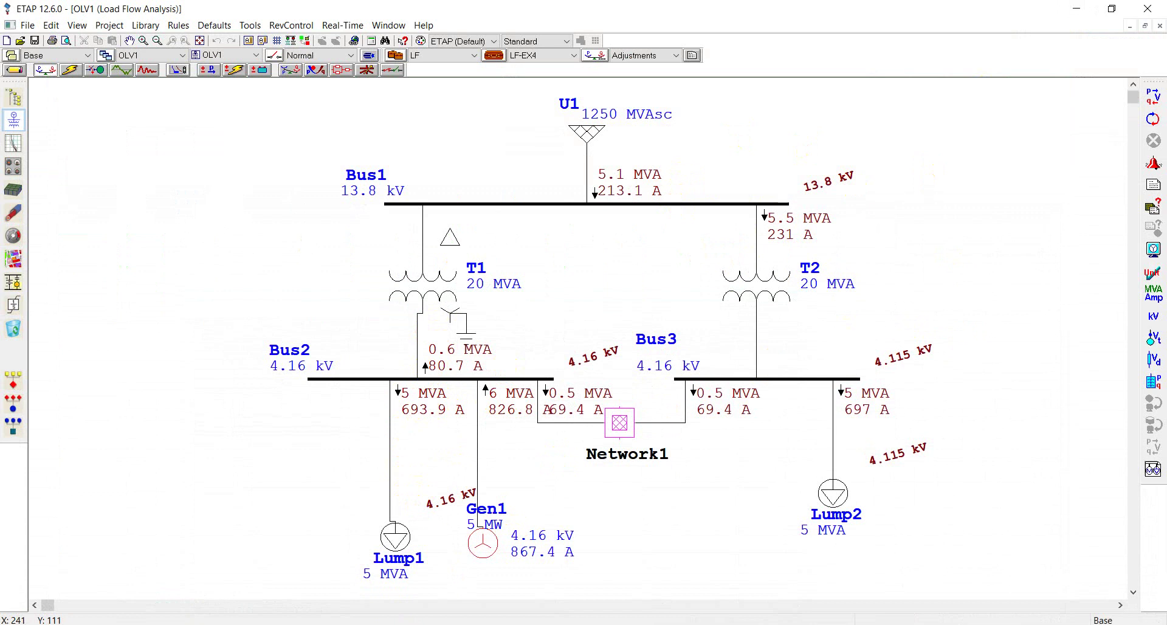
{"action": "key", "text": "alt+Tab"}
{"action": "key", "text": "alt+Tab"}
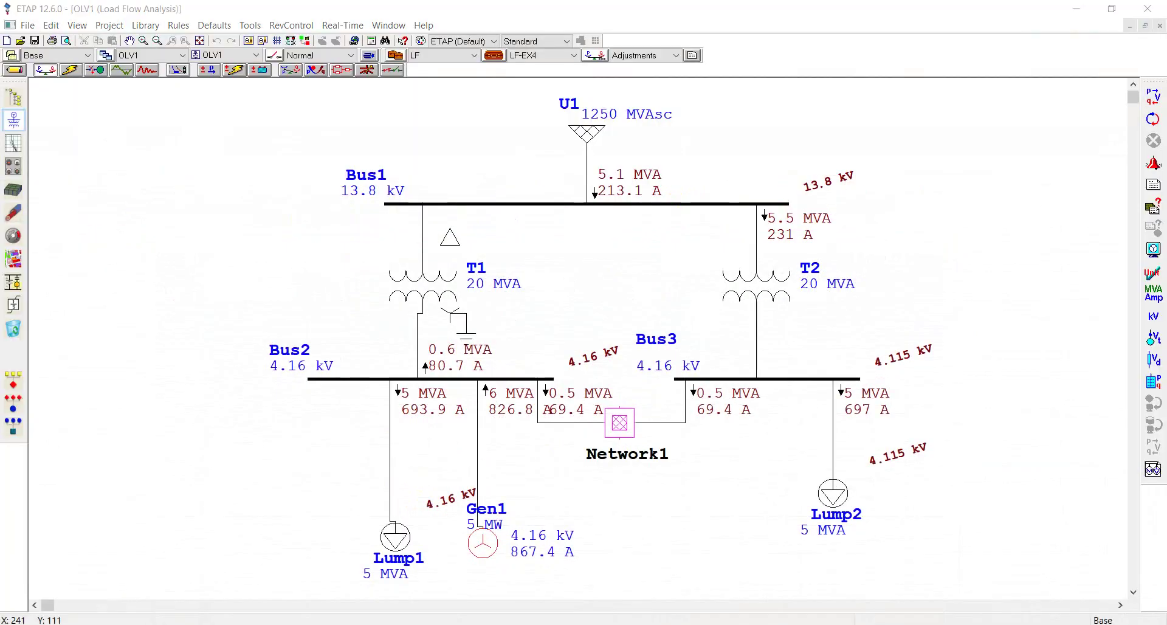
{"action": "key", "text": "alt+Tab"}
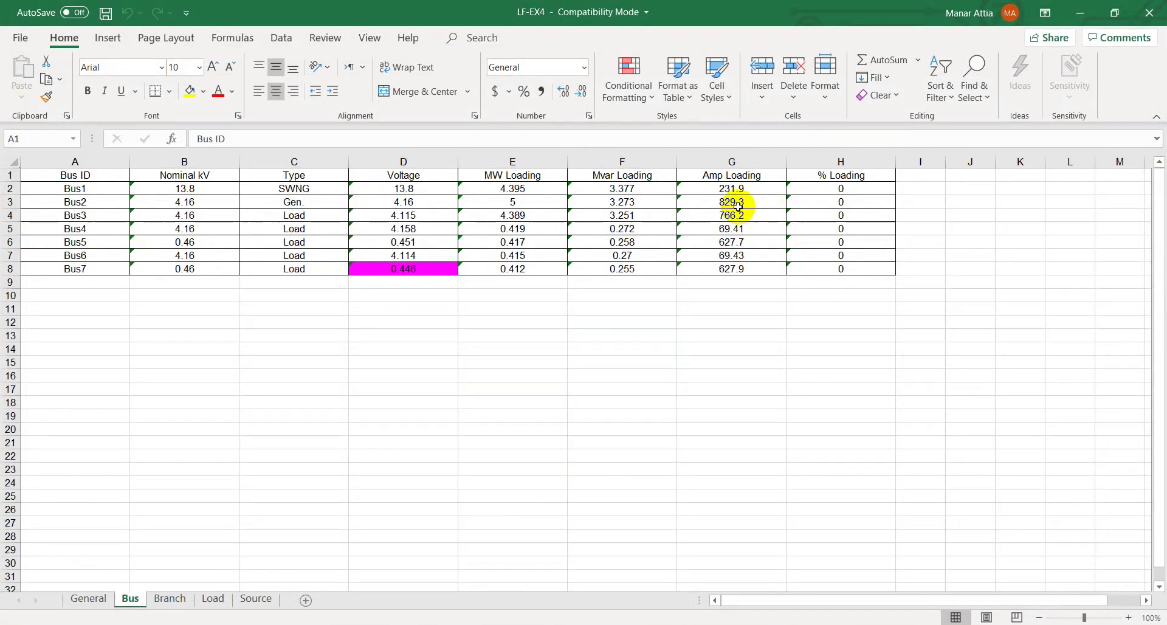
{"action": "key", "text": "alt+Tab"}
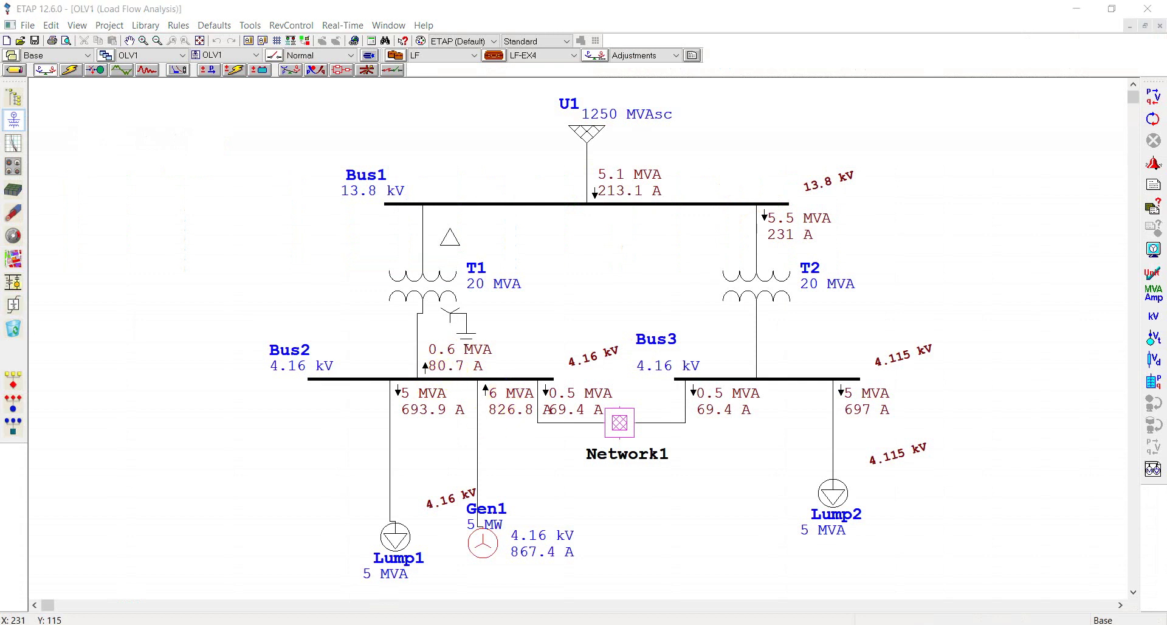
{"action": "key", "text": "alt+Tab"}
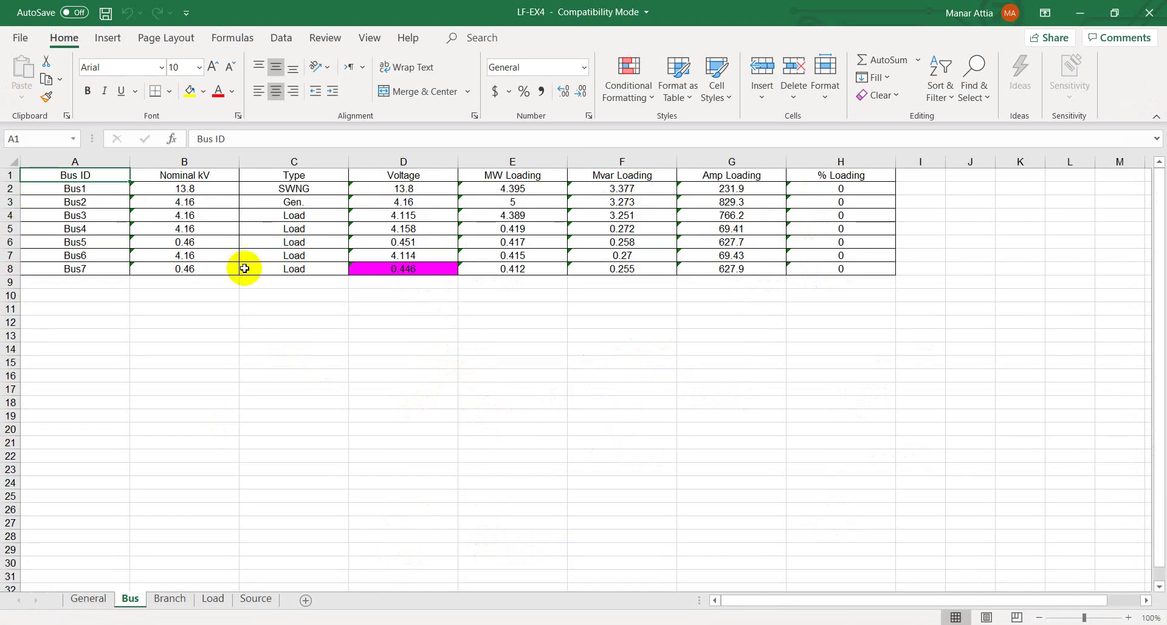
Step: Review the workbook's Branch sheet, including the power flows, % loading, % voltage drop and the kW and kvar losses
{"action": "left_click", "coordinate": [171, 598]}
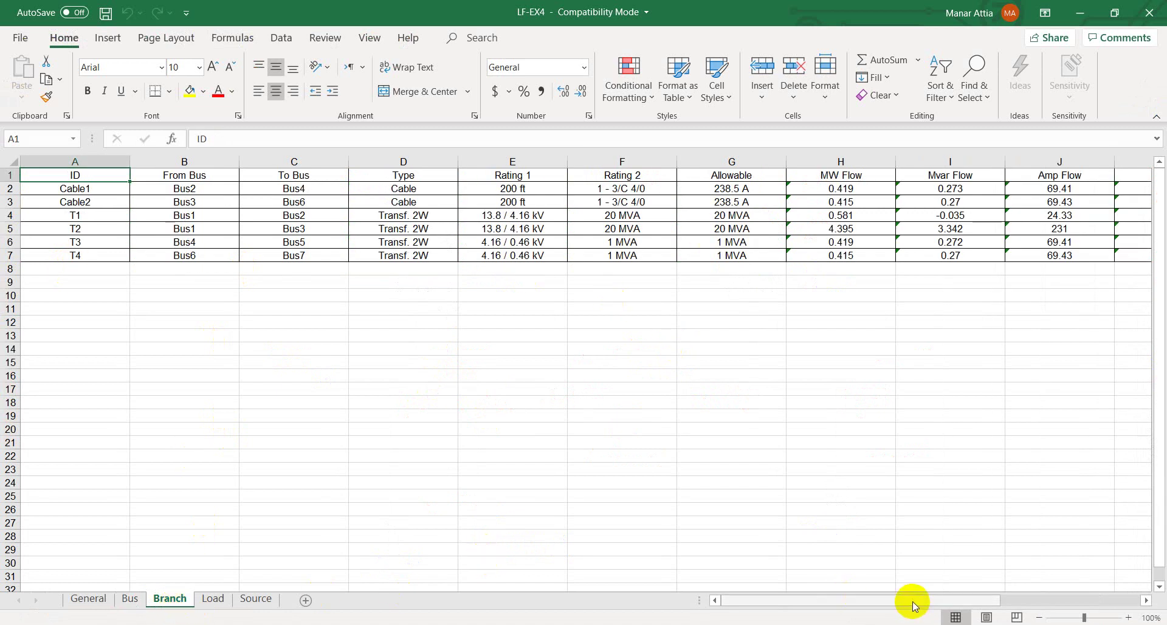
{"action": "left_click_drag", "start_coordinate": [909, 604], "coordinate": [1037, 604]}
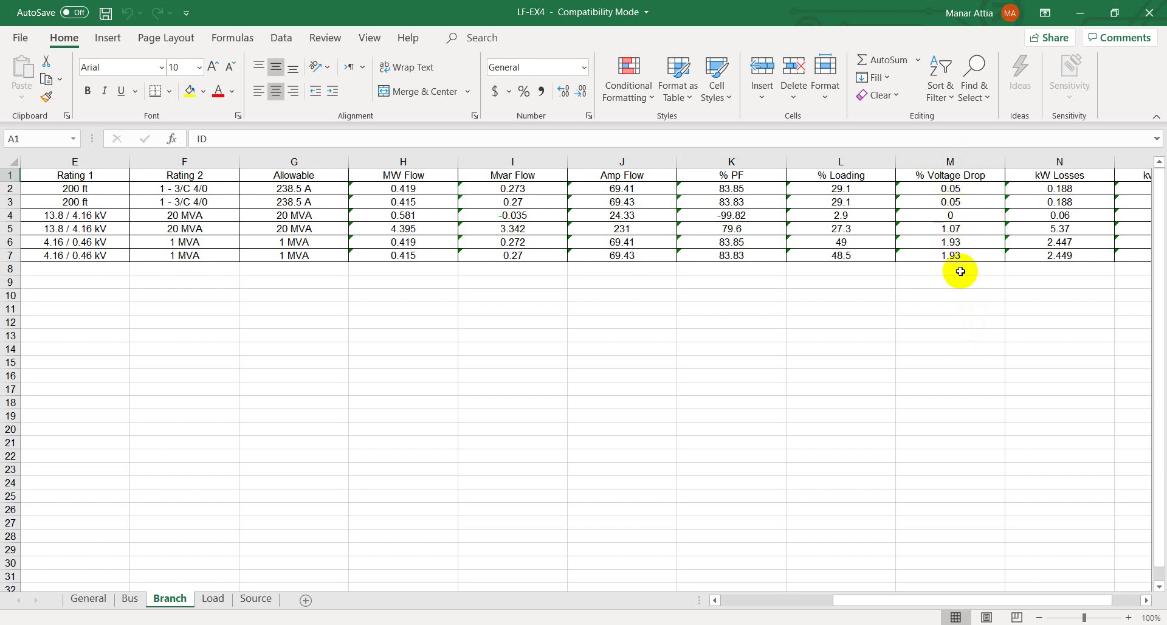
{"action": "left_click_drag", "start_coordinate": [859, 600], "coordinate": [895, 610]}
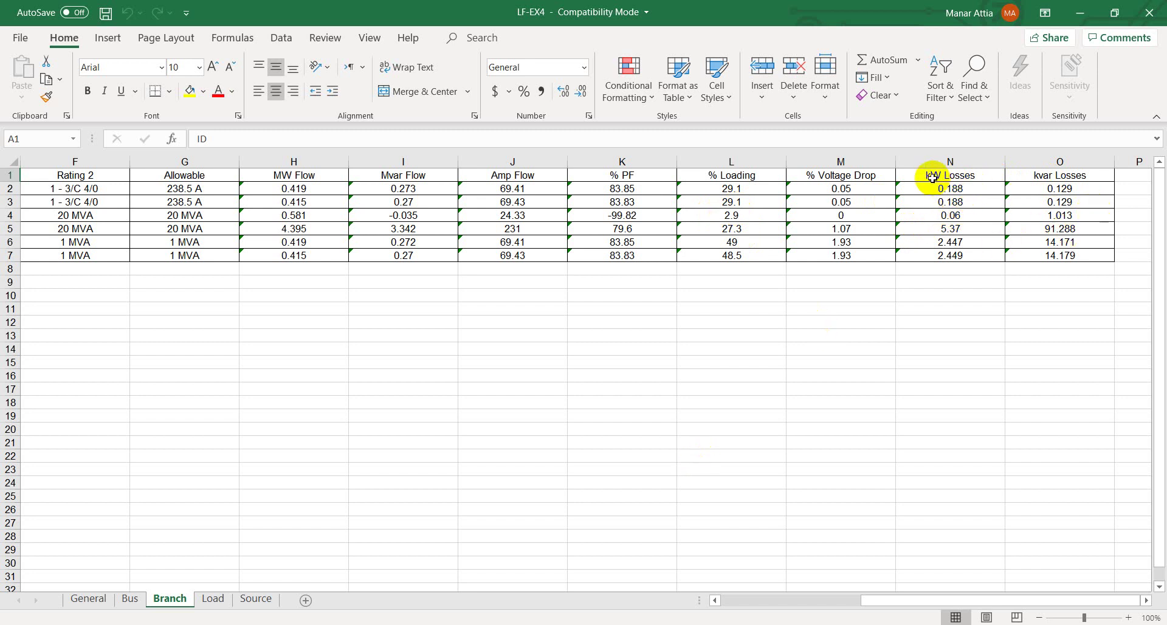
Step: Review the Load sheet's lumped load results, checking the Vtermal value of each of the four loads
{"action": "left_click", "coordinate": [214, 598]}
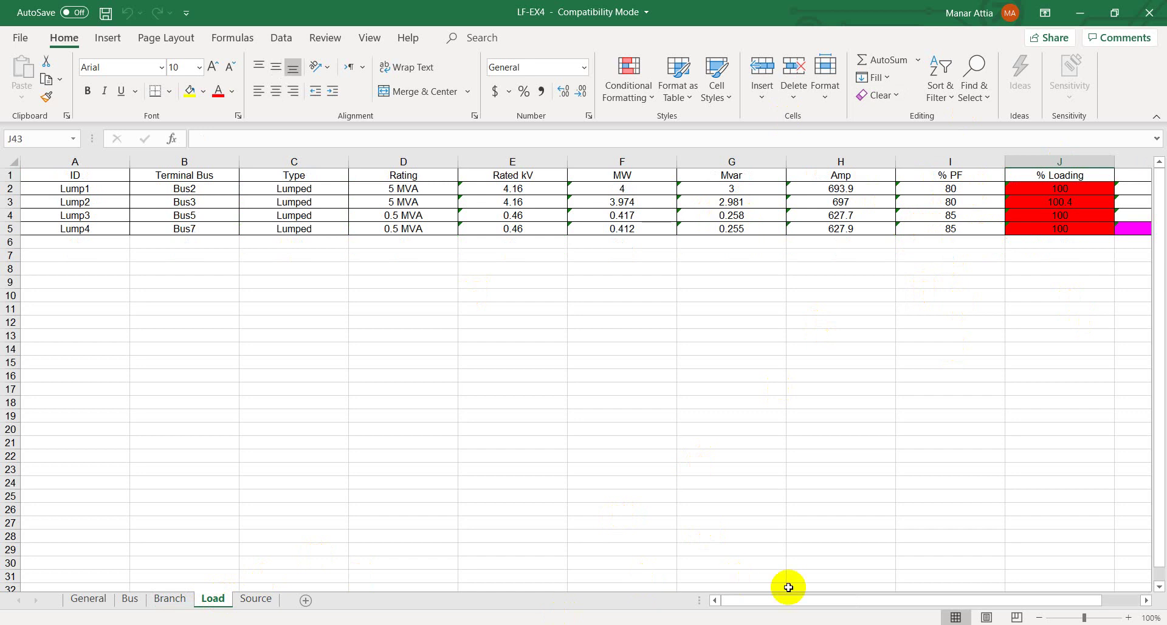
{"action": "left_click_drag", "start_coordinate": [778, 602], "coordinate": [857, 603]}
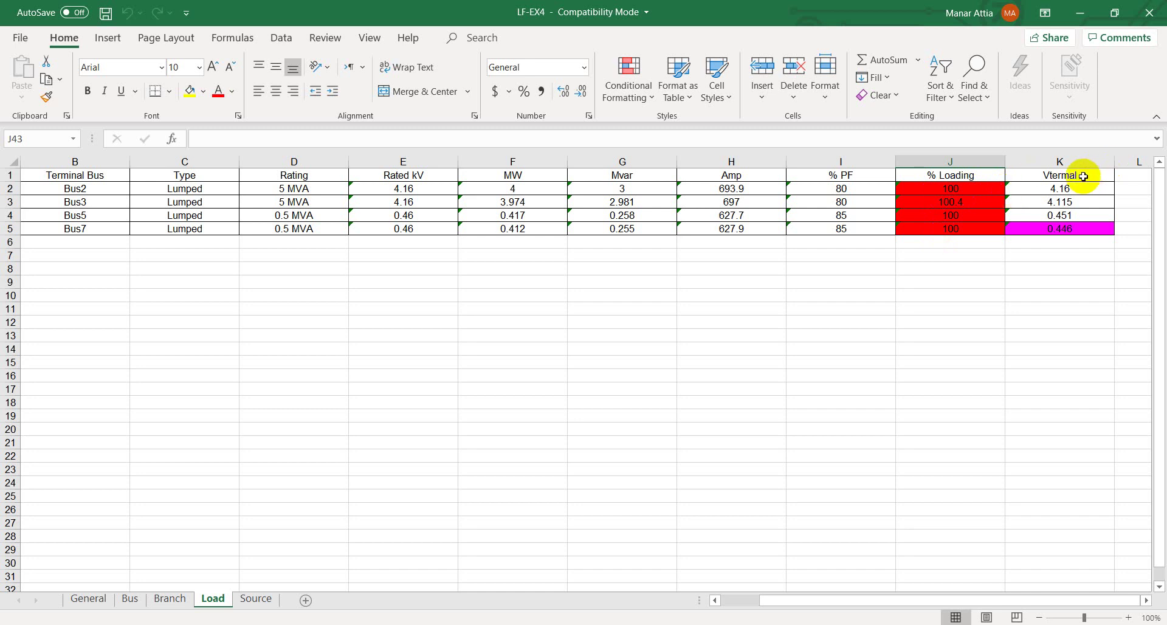
{"action": "left_click", "coordinate": [1065, 189]}
{"action": "left_click", "coordinate": [1060, 201]}
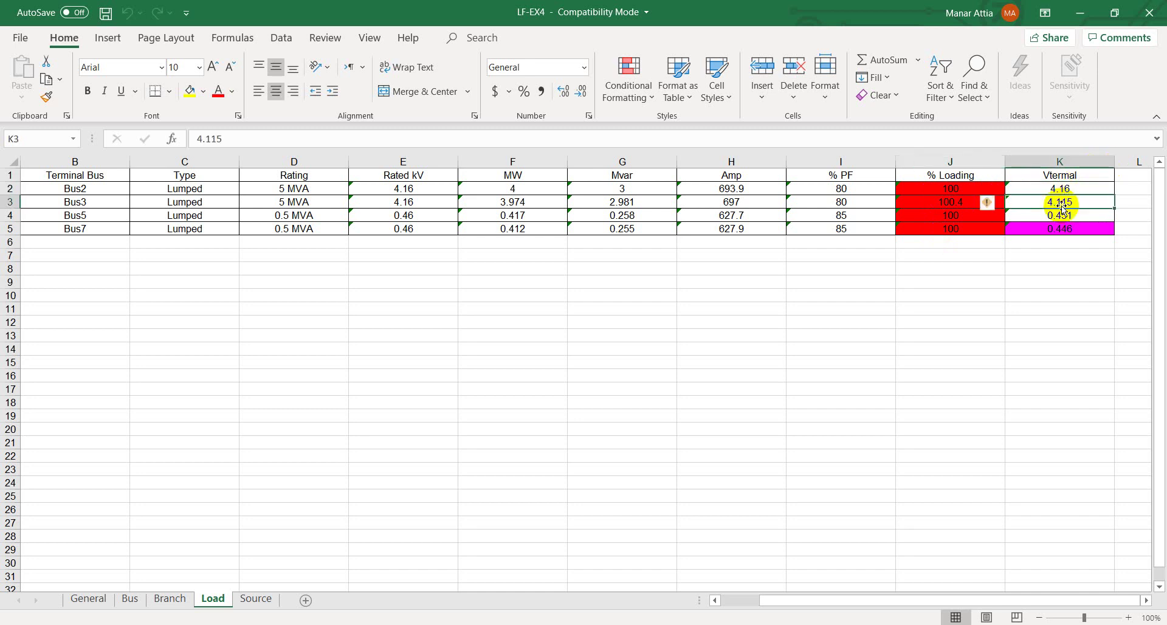
{"action": "left_click", "coordinate": [1060, 215]}
{"action": "left_click", "coordinate": [1059, 229]}
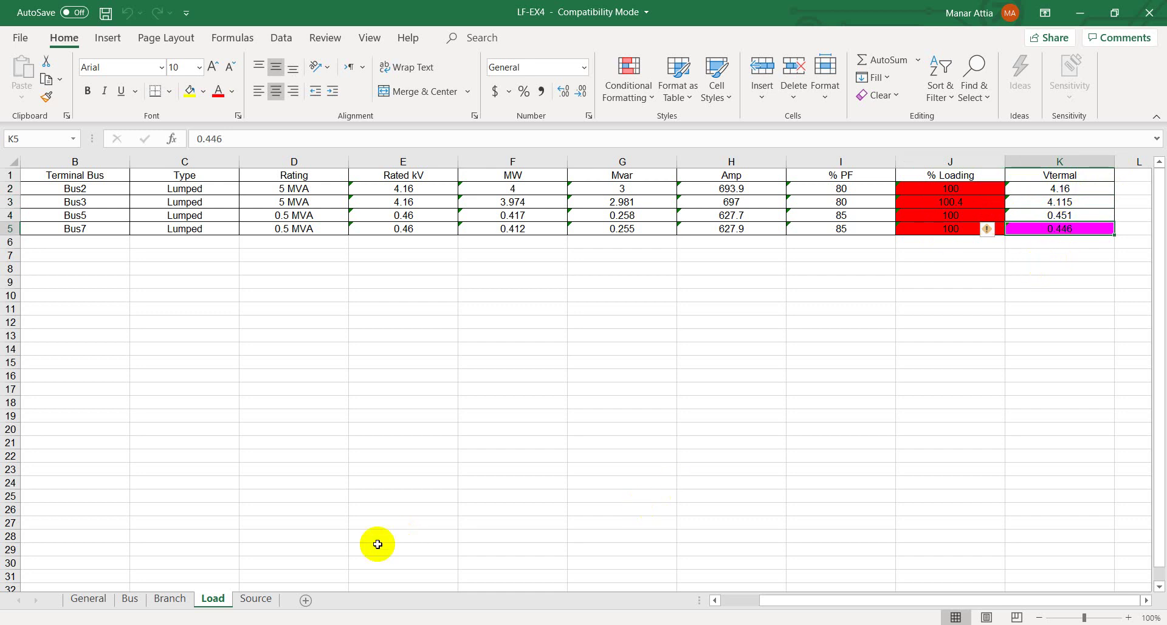
Step: Review the results for generator Gen1 and power grid U1 on the workbook's Source sheet
{"action": "left_click", "coordinate": [255, 601]}
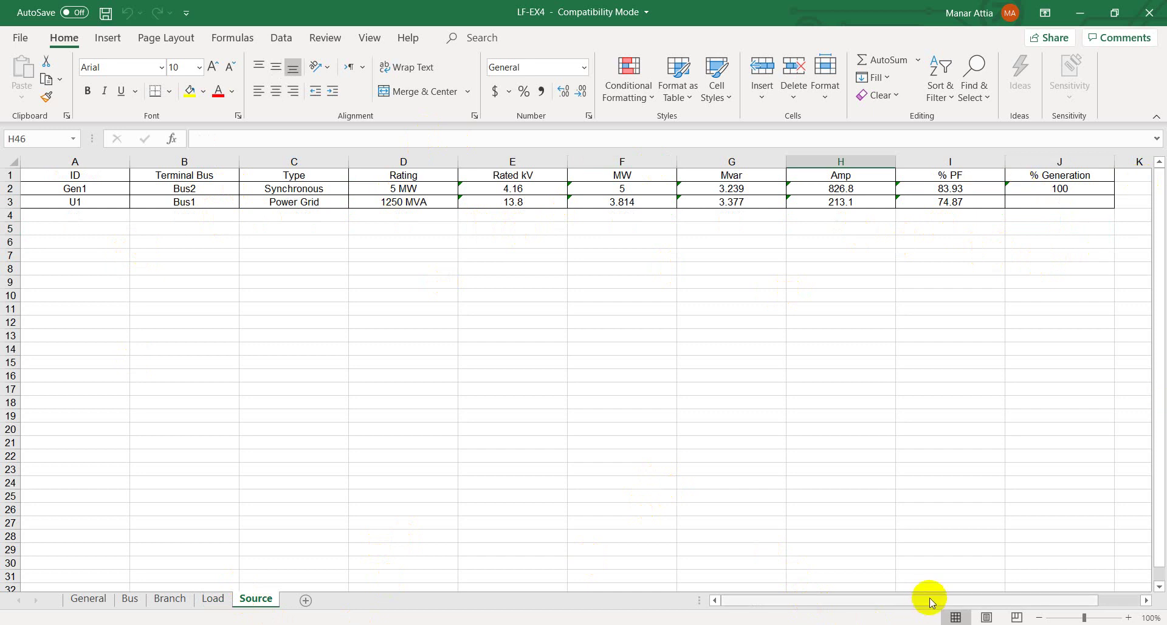
{"action": "scroll", "coordinate": [930, 599], "scroll_direction": "right", "scroll_amount": 1}
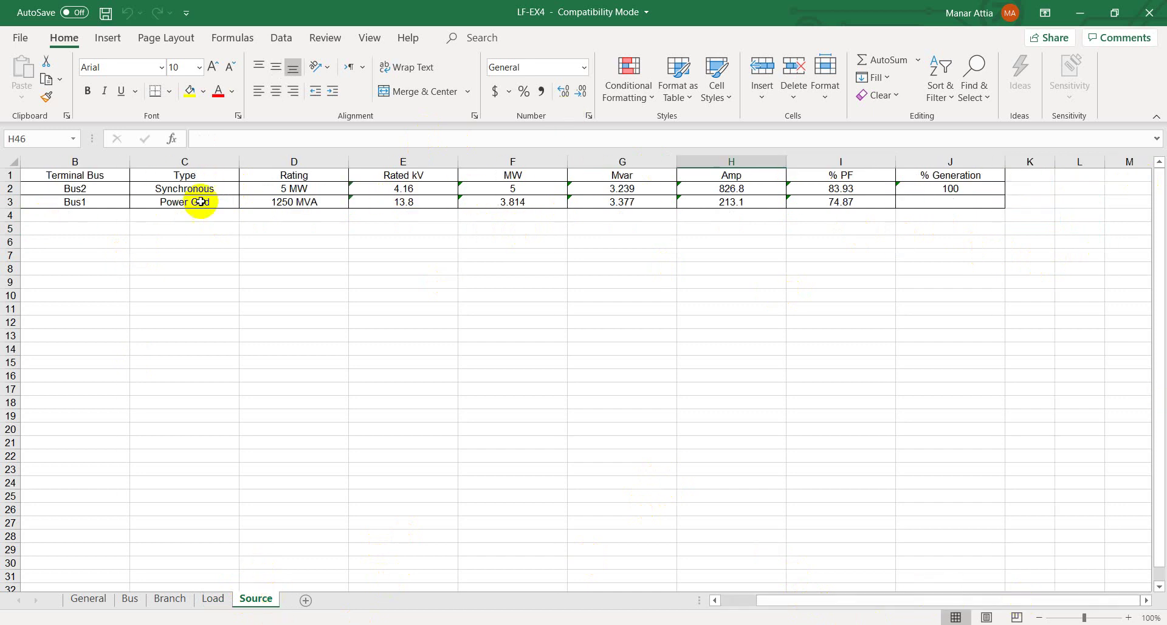
{"action": "left_click_drag", "start_coordinate": [773, 601], "coordinate": [738, 601]}
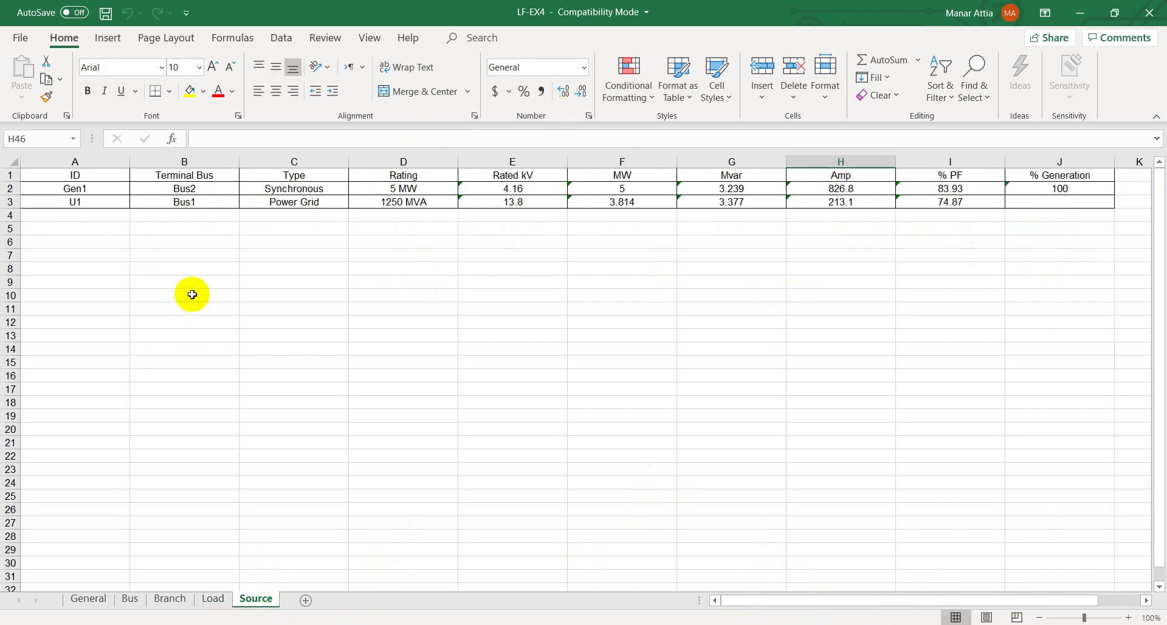
Step: Return to ETAP and choose the Complete report in PDF format in the Load Flow Report Manager
{"action": "left_click", "coordinate": [1160, 7]}
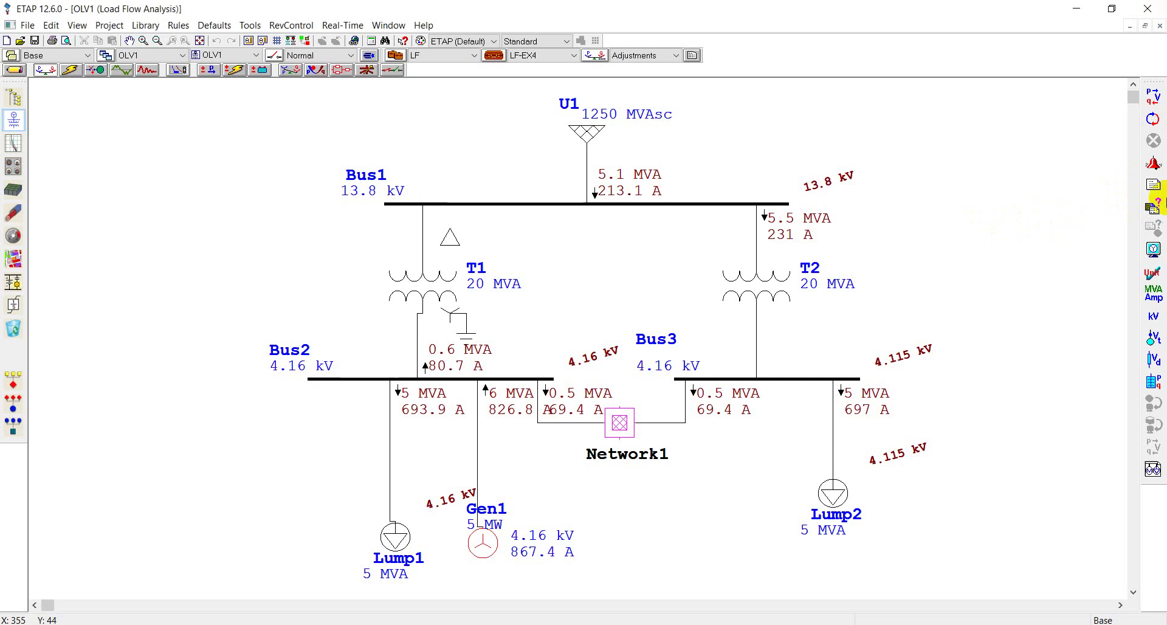
{"action": "left_click", "coordinate": [1153, 186]}
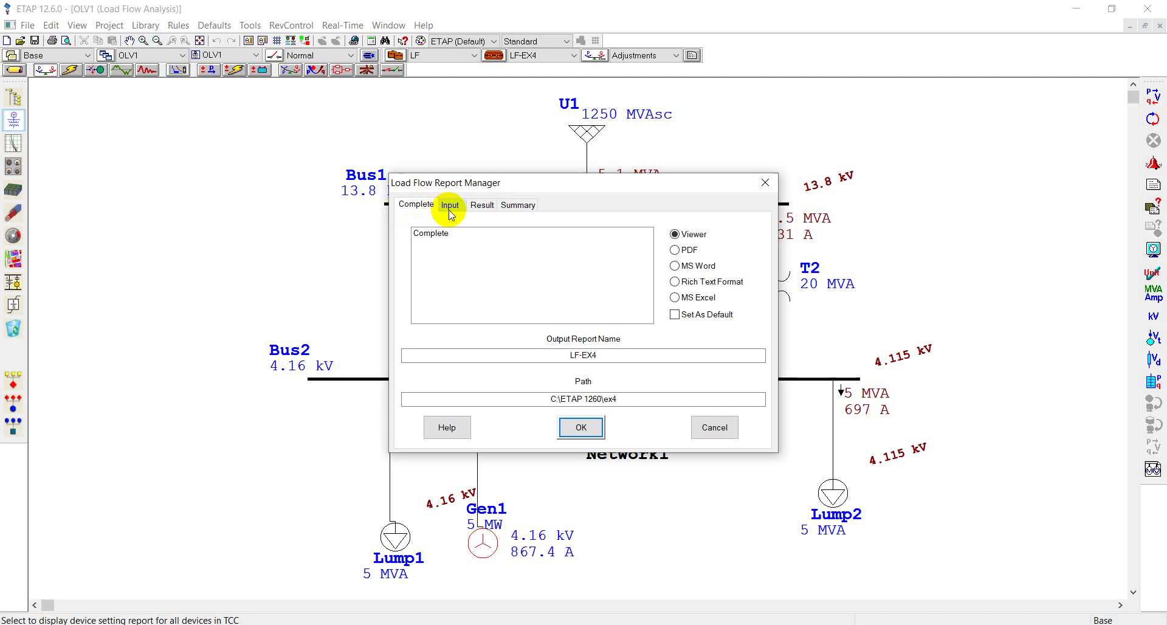
{"action": "left_click_drag", "start_coordinate": [521, 189], "coordinate": [482, 188]}
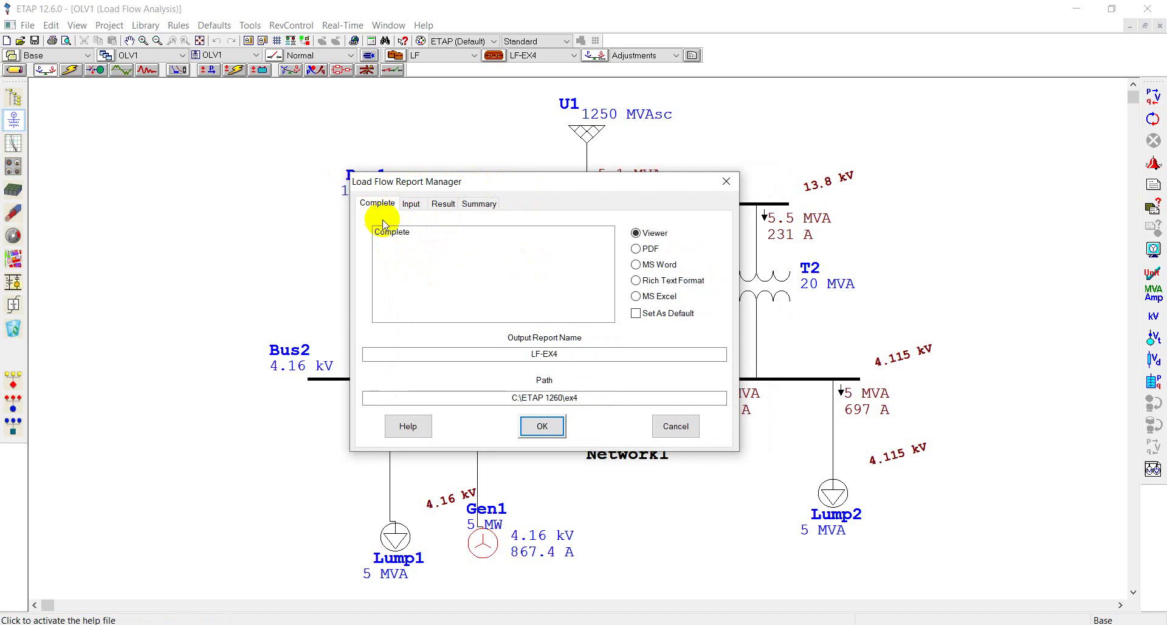
{"action": "left_click", "coordinate": [394, 239]}
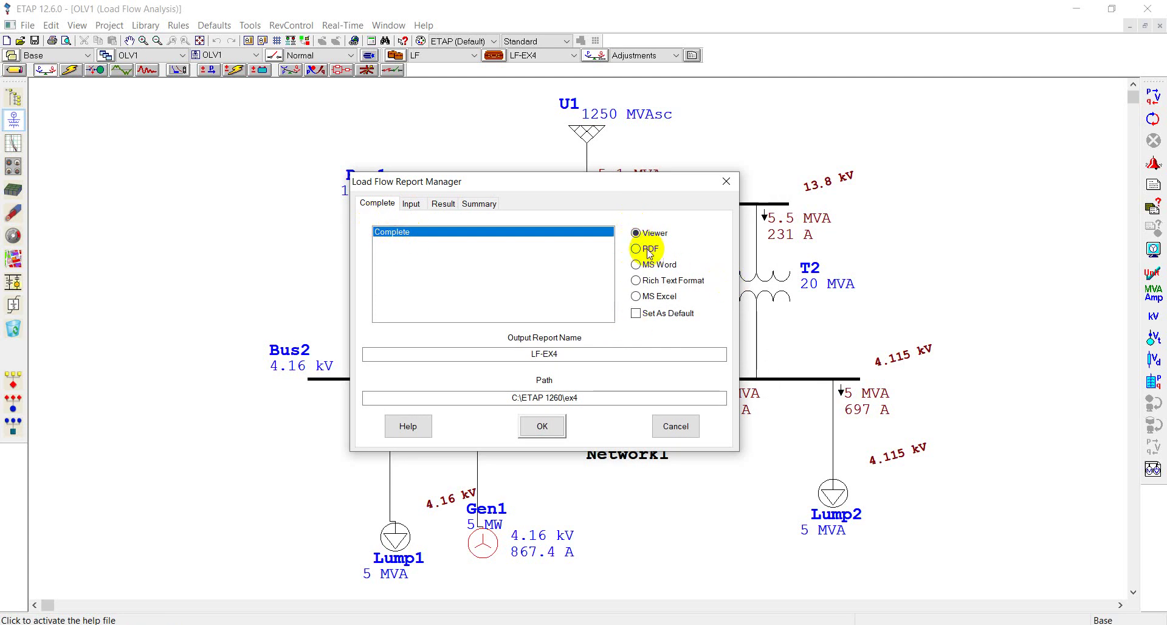
{"action": "left_click", "coordinate": [633, 251]}
Step: Try a multiple selection of the Branch, Bus, Cable and Cover input reports, and clear it again
{"action": "left_click", "coordinate": [414, 204]}
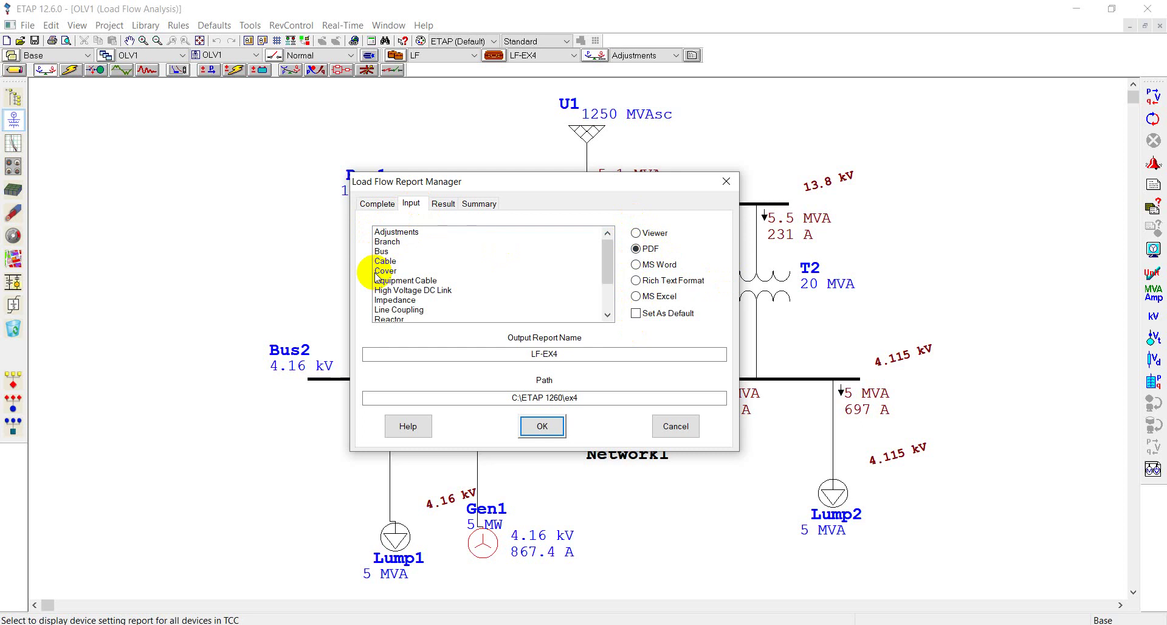
{"action": "left_click", "coordinate": [387, 242]}
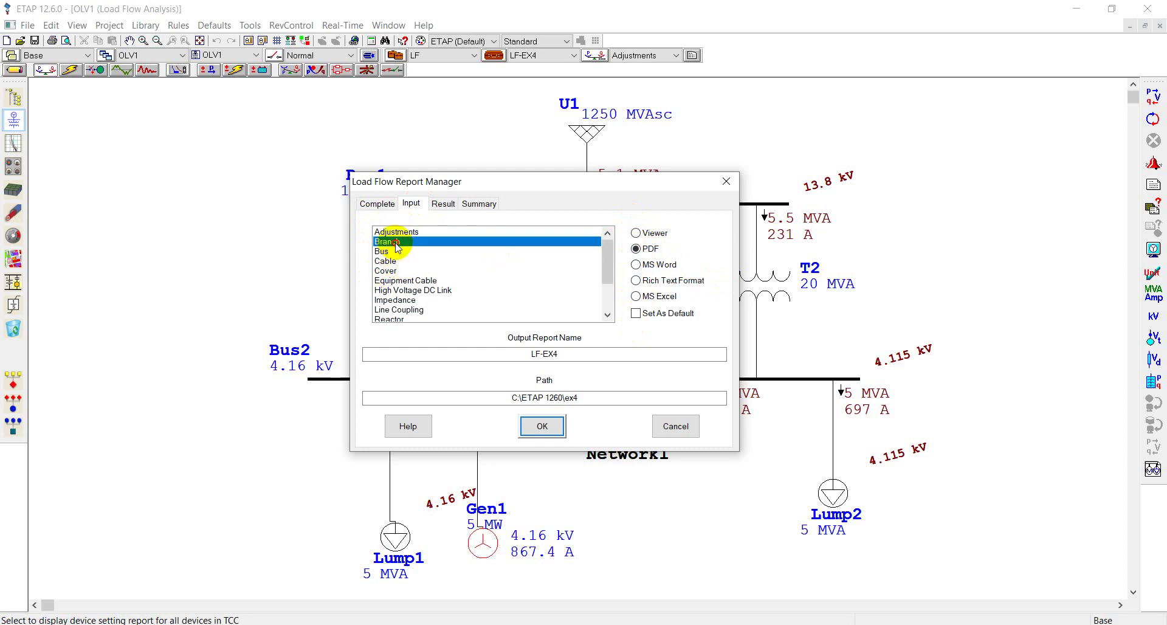
{"action": "left_click", "coordinate": [389, 251], "text": "ctrl"}
{"action": "left_click", "coordinate": [388, 270], "text": "ctrl"}
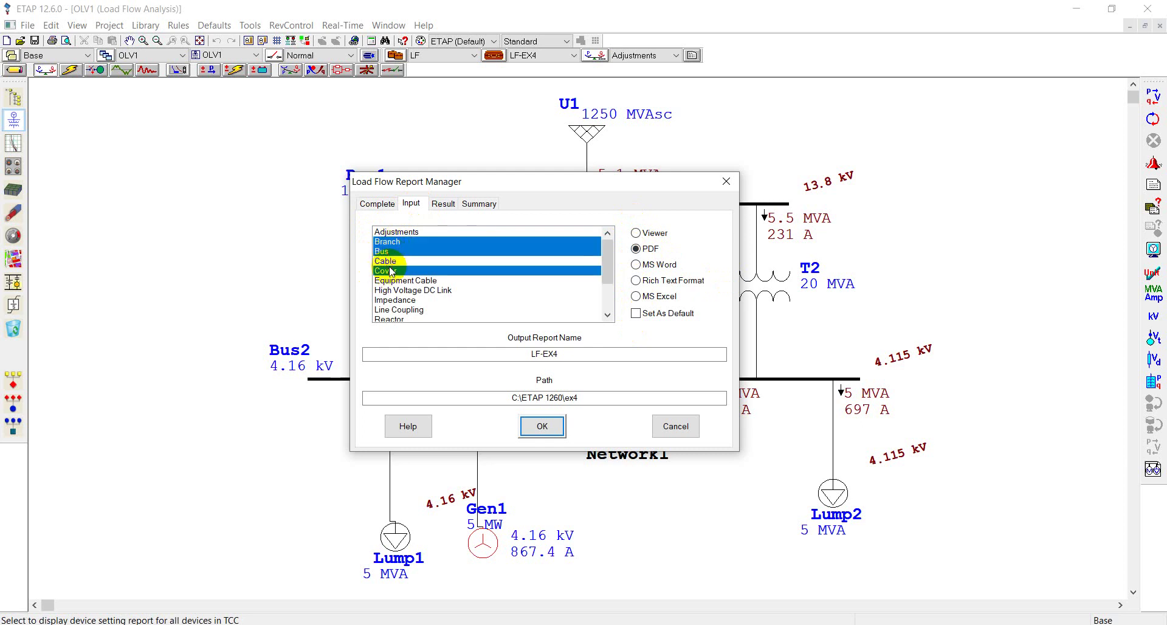
{"action": "left_click", "coordinate": [390, 262], "text": "ctrl"}
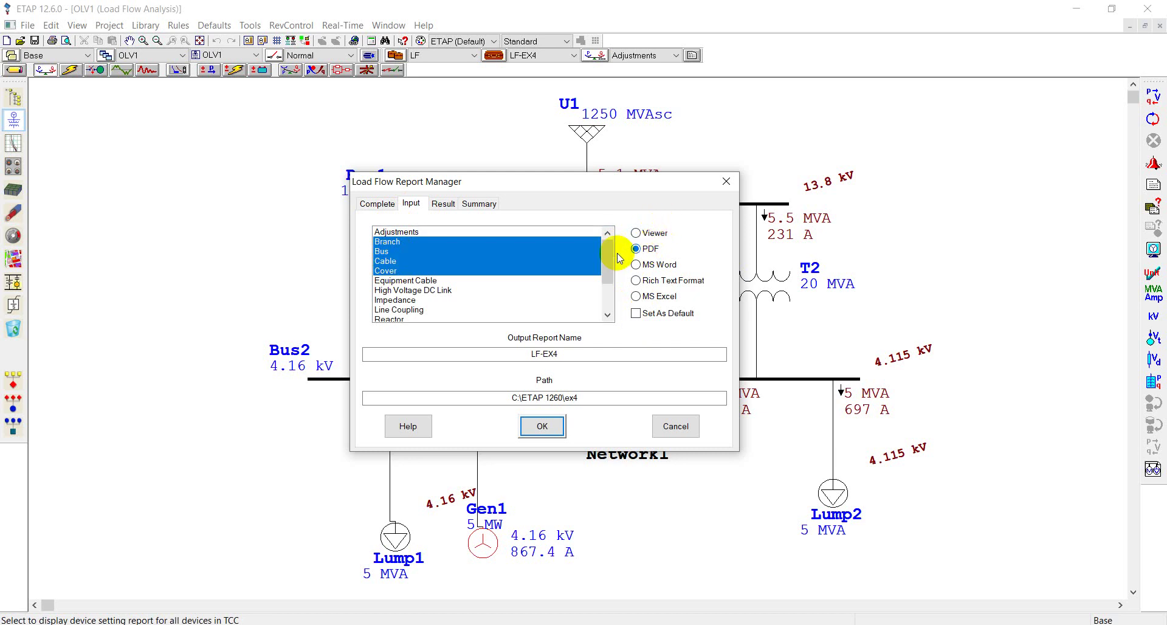
{"action": "left_click", "coordinate": [389, 251], "text": "ctrl"}
{"action": "left_click", "coordinate": [387, 242], "text": "ctrl"}
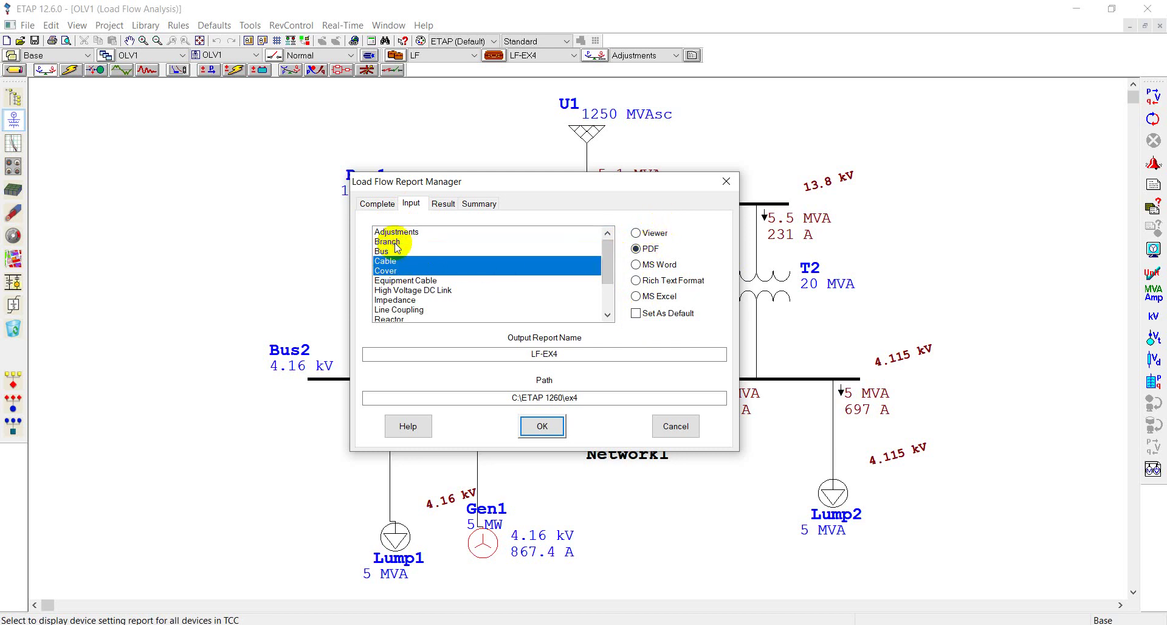
{"action": "left_click", "coordinate": [391, 263], "text": "ctrl"}
{"action": "left_click", "coordinate": [390, 271], "text": "ctrl"}
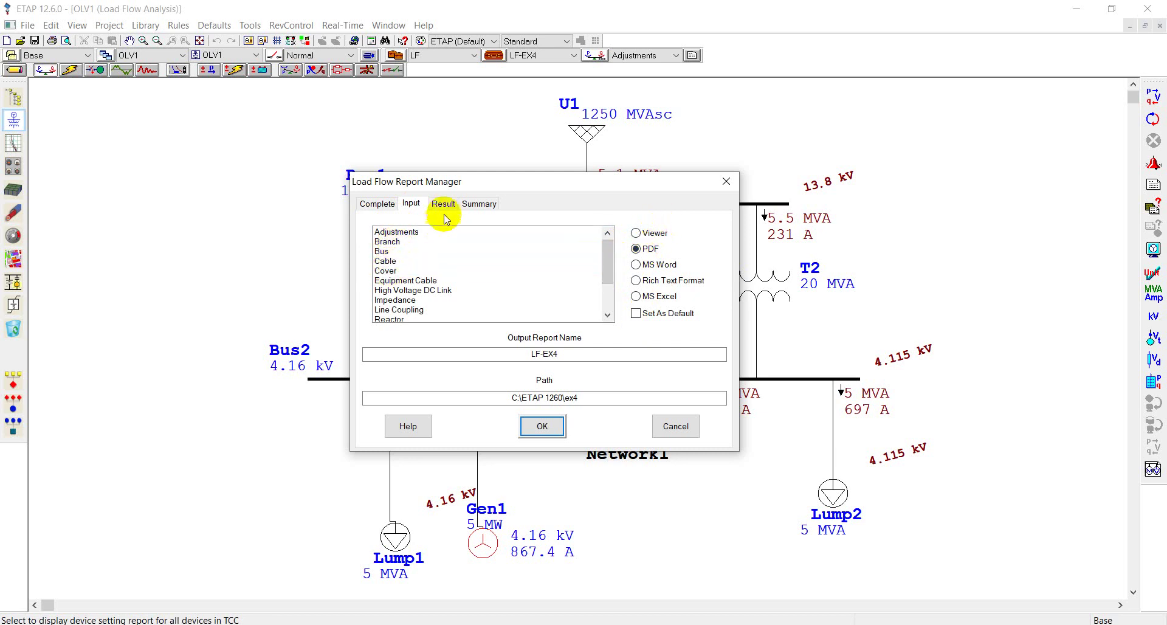
Step: Look through the Input, Result and Summary report options offered in the Load Flow Report Manager
{"action": "left_click", "coordinate": [443, 203]}
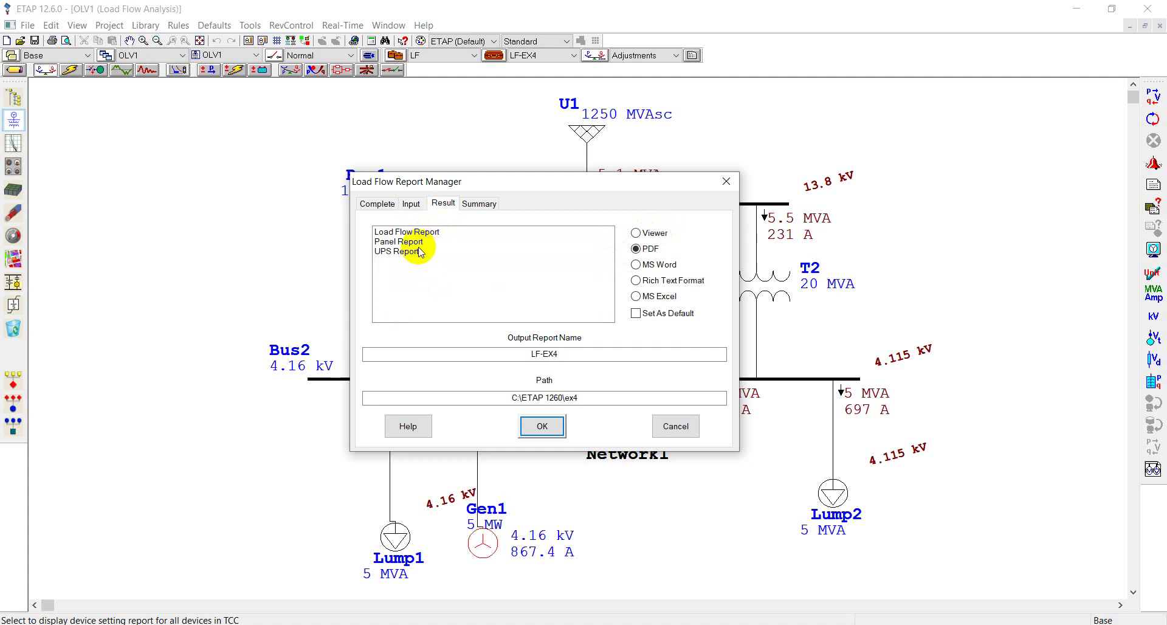
{"action": "left_click", "coordinate": [480, 204]}
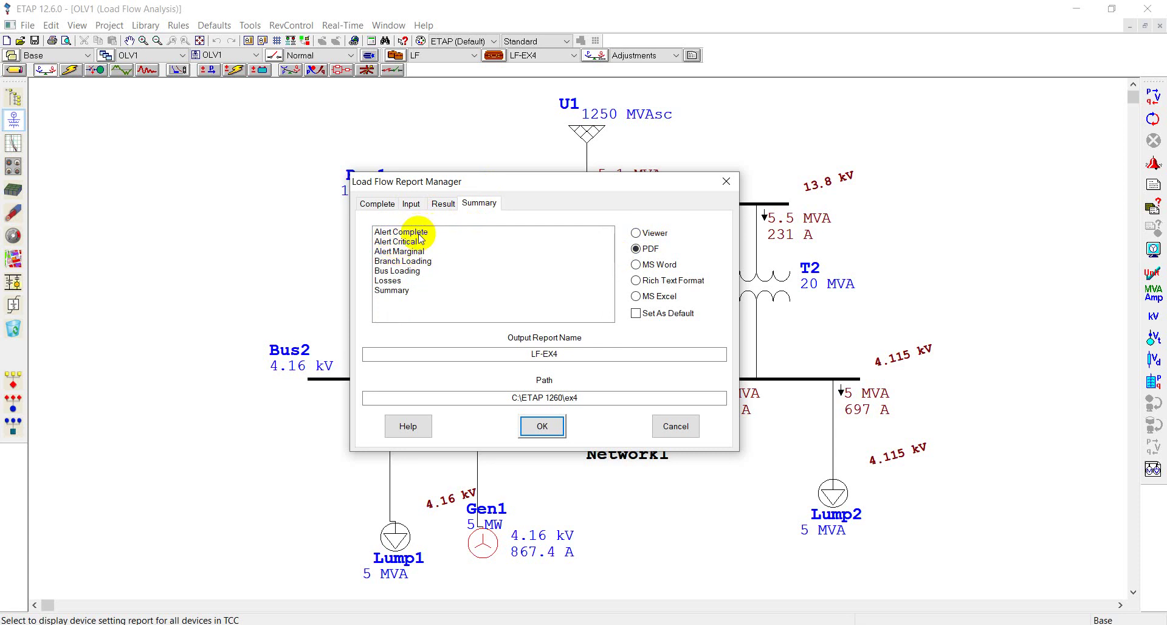
{"action": "left_click", "coordinate": [392, 290]}
{"action": "left_click", "coordinate": [398, 290]}
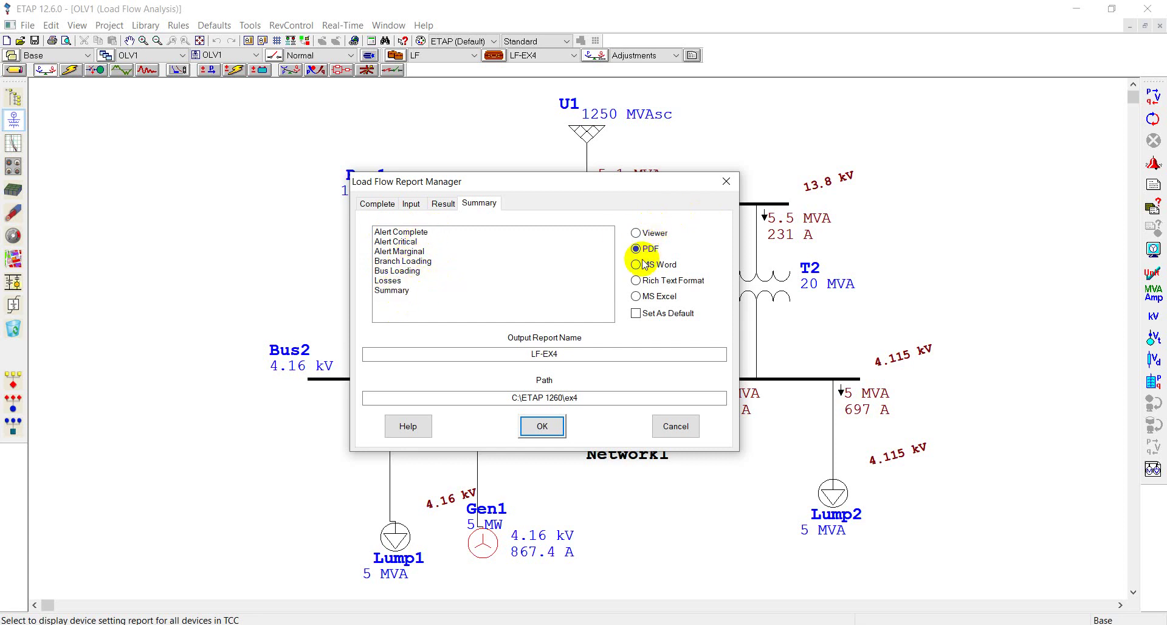
{"action": "left_click", "coordinate": [419, 204]}
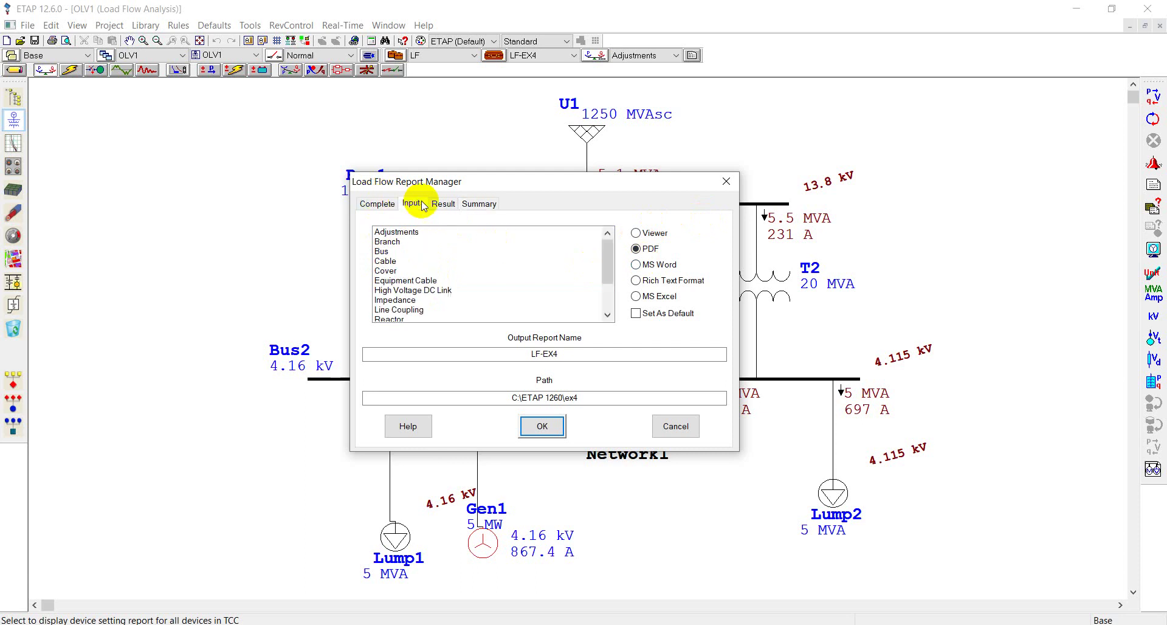
{"action": "left_click", "coordinate": [443, 204]}
{"action": "left_click", "coordinate": [479, 203]}
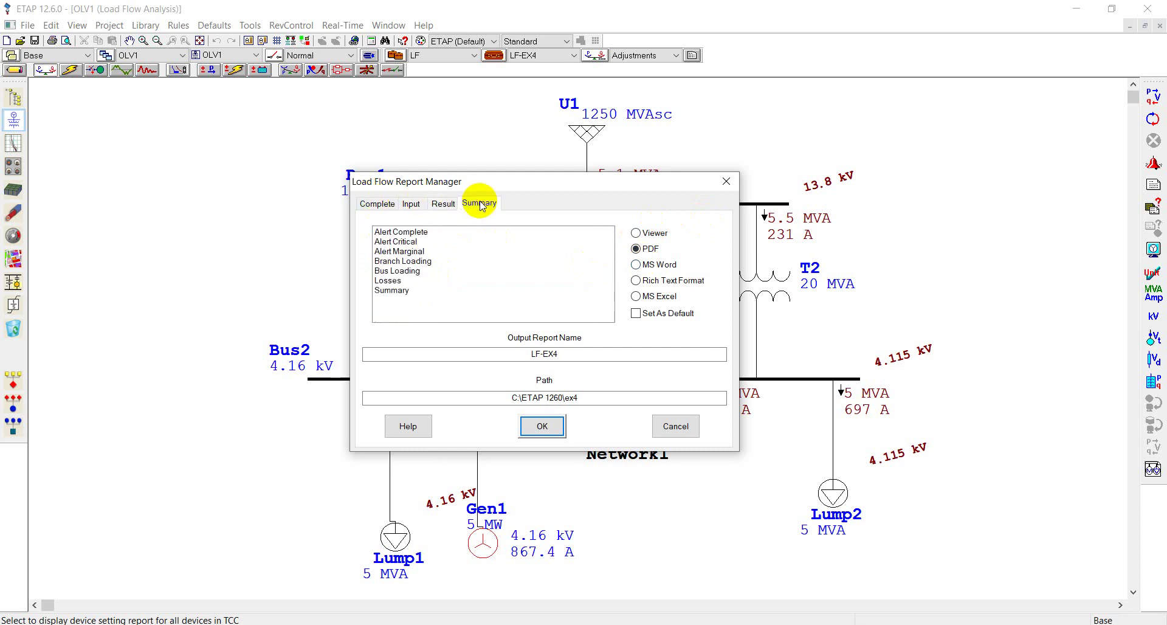
Step: Check the LF-EX4 report name and its output path, and generate the Complete load flow report as a PDF
{"action": "left_click", "coordinate": [367, 210]}
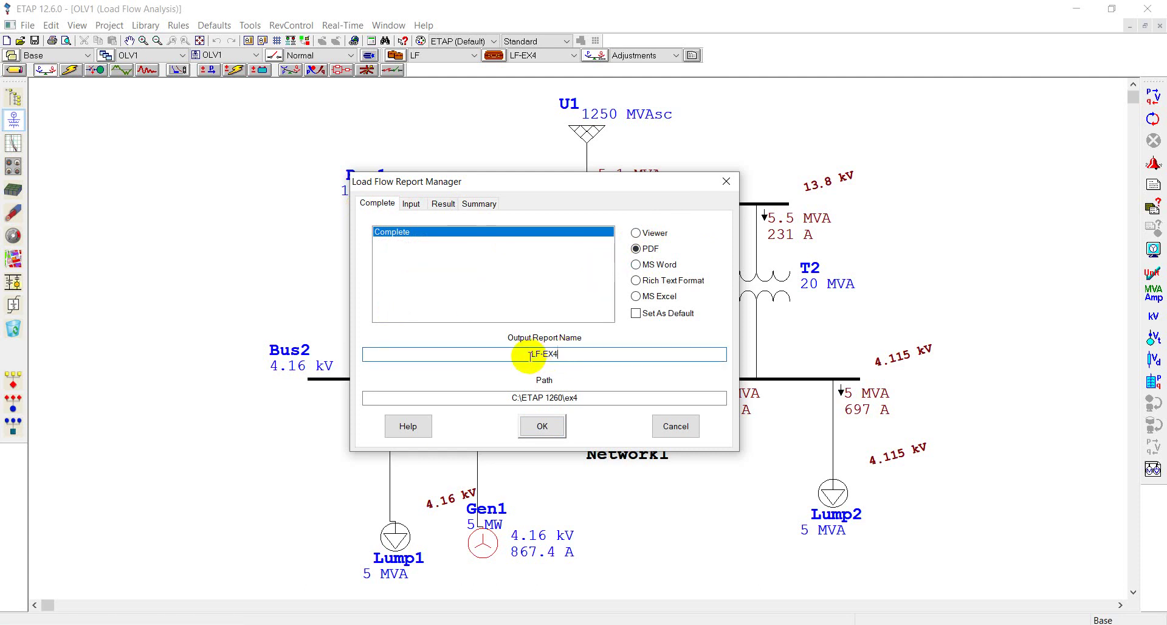
{"action": "left_click_drag", "start_coordinate": [530, 354], "coordinate": [574, 354]}
{"action": "left_click", "coordinate": [574, 354]}
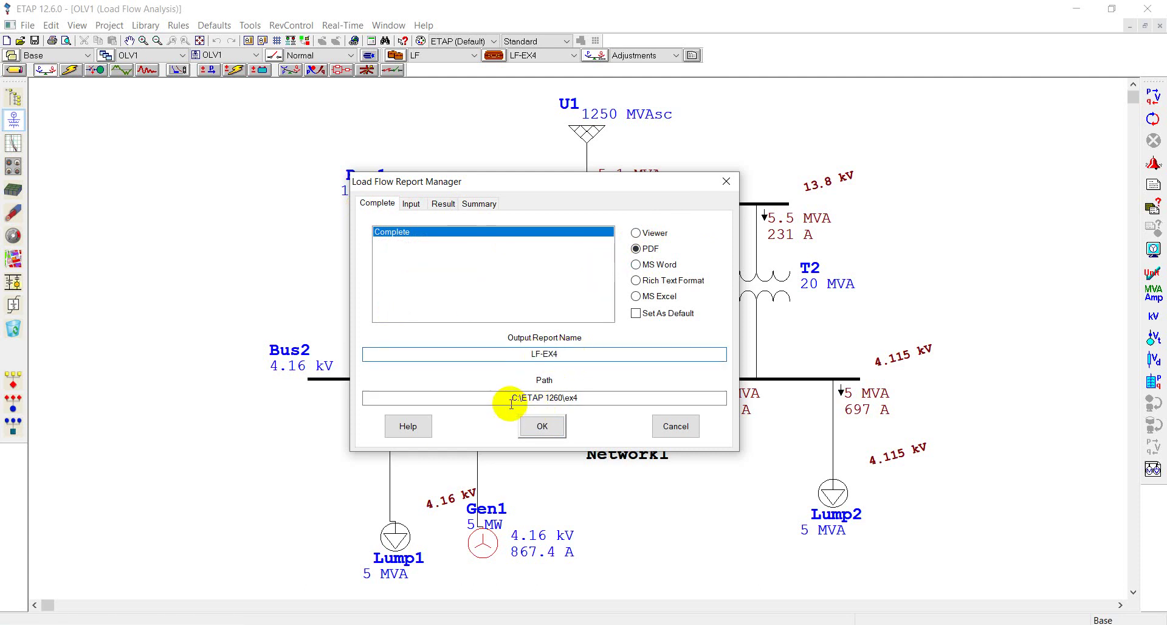
{"action": "left_click_drag", "start_coordinate": [514, 398], "coordinate": [592, 397]}
{"action": "left_click", "coordinate": [592, 398]}
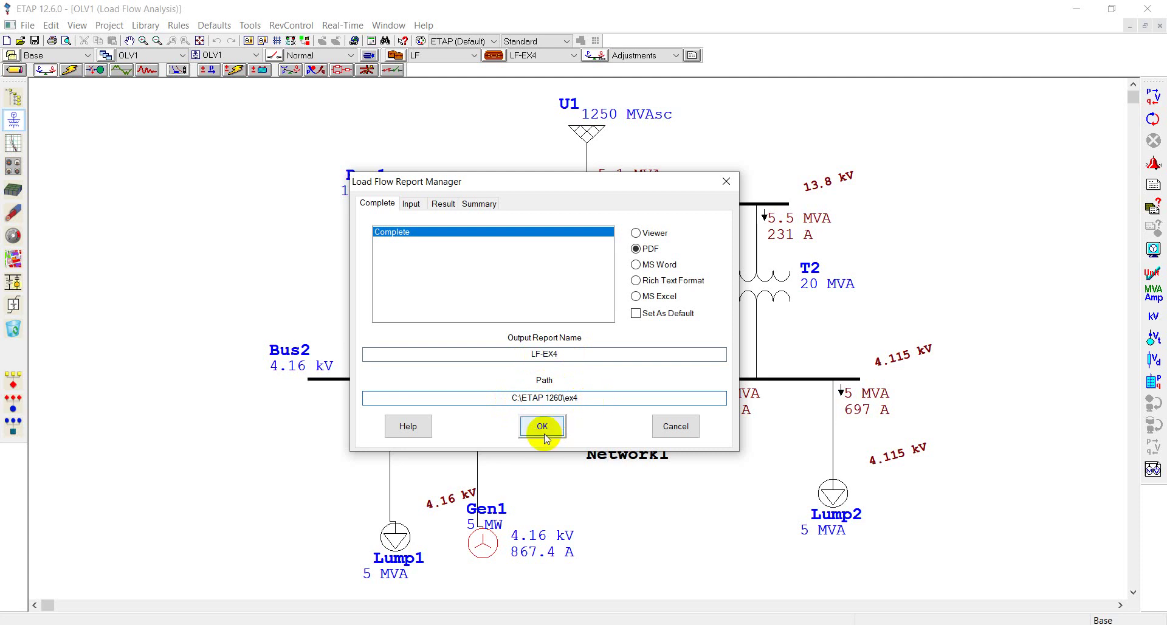
{"action": "left_click", "coordinate": [541, 433]}
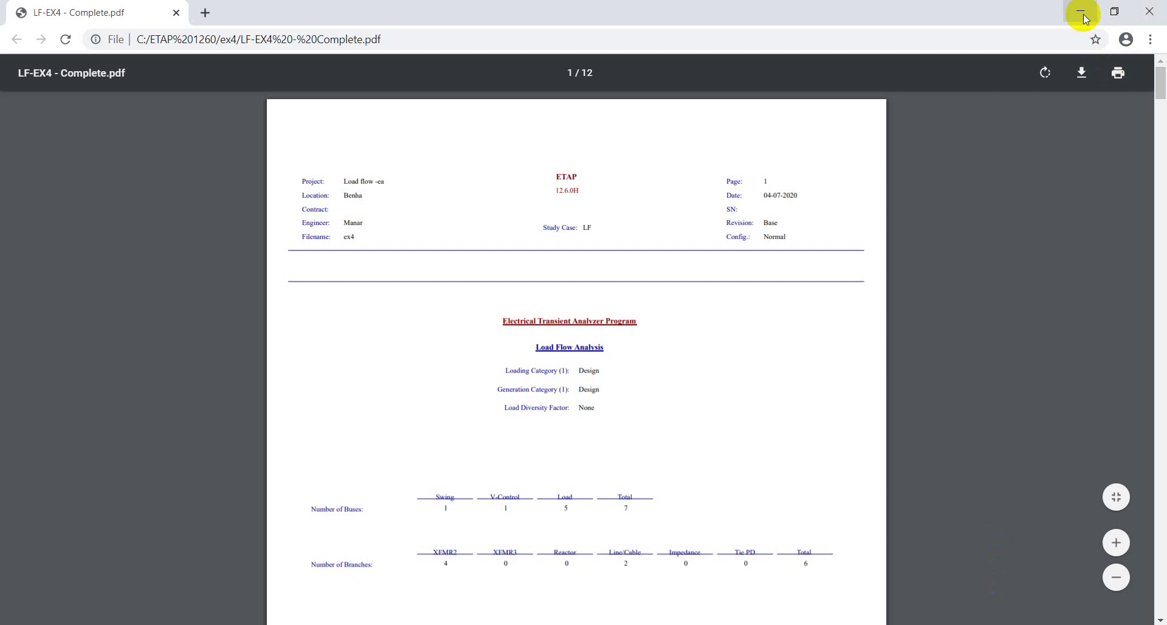
Step: Examine the project details in the header of the PDF report's first page, and return to ETAP
{"action": "left_click", "coordinate": [1116, 542]}
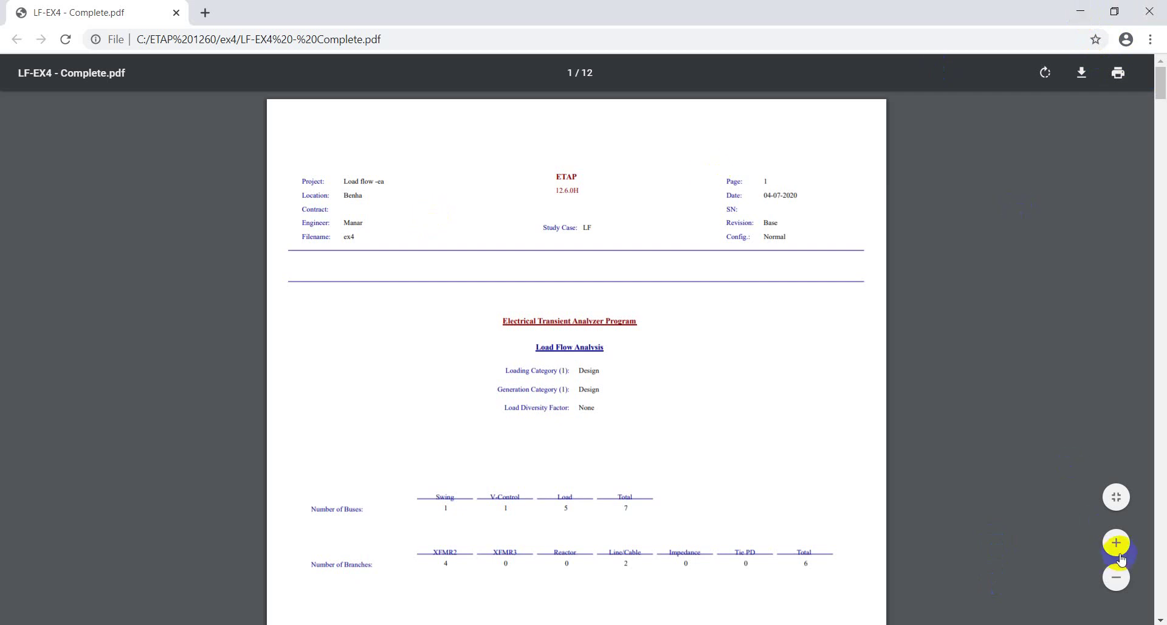
{"action": "left_click", "coordinate": [1116, 543]}
{"action": "left_click", "coordinate": [1116, 542]}
{"action": "left_click", "coordinate": [1116, 542]}
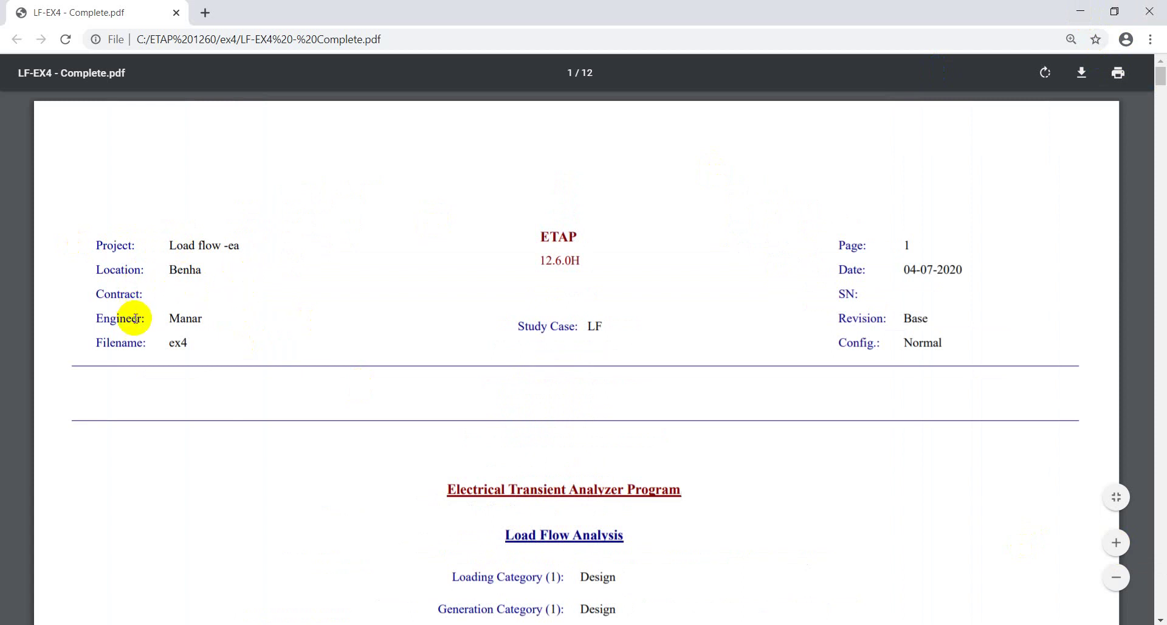
{"action": "left_click", "coordinate": [1075, 13]}
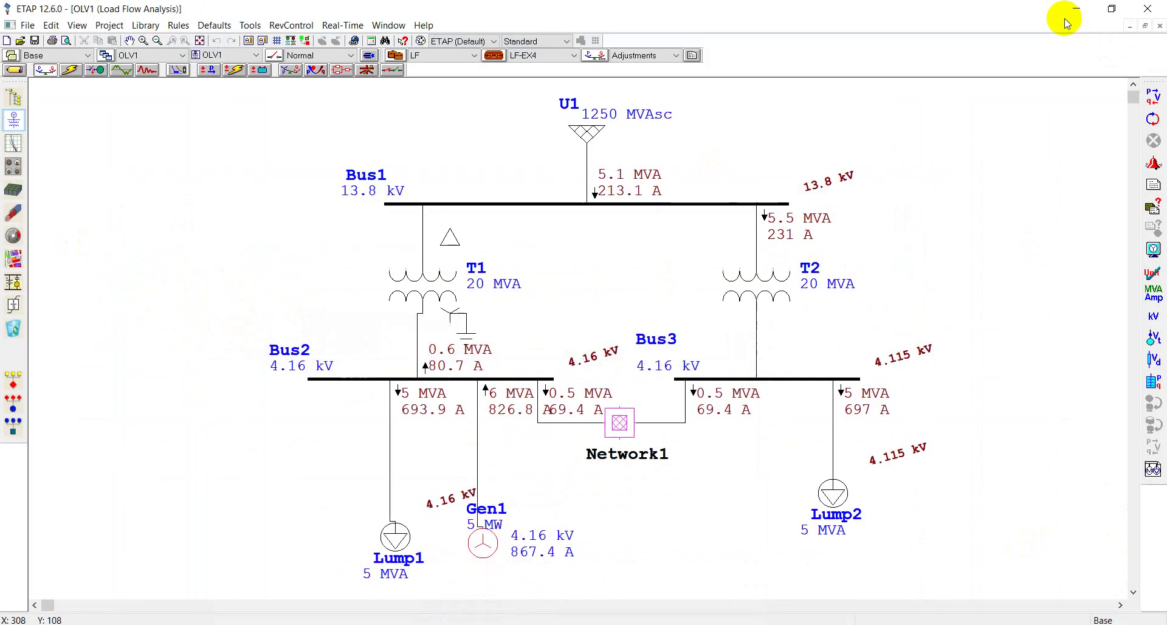
Step: Change the project title in the project information to "teasting" and keep the other details
{"action": "left_click", "coordinate": [101, 30]}
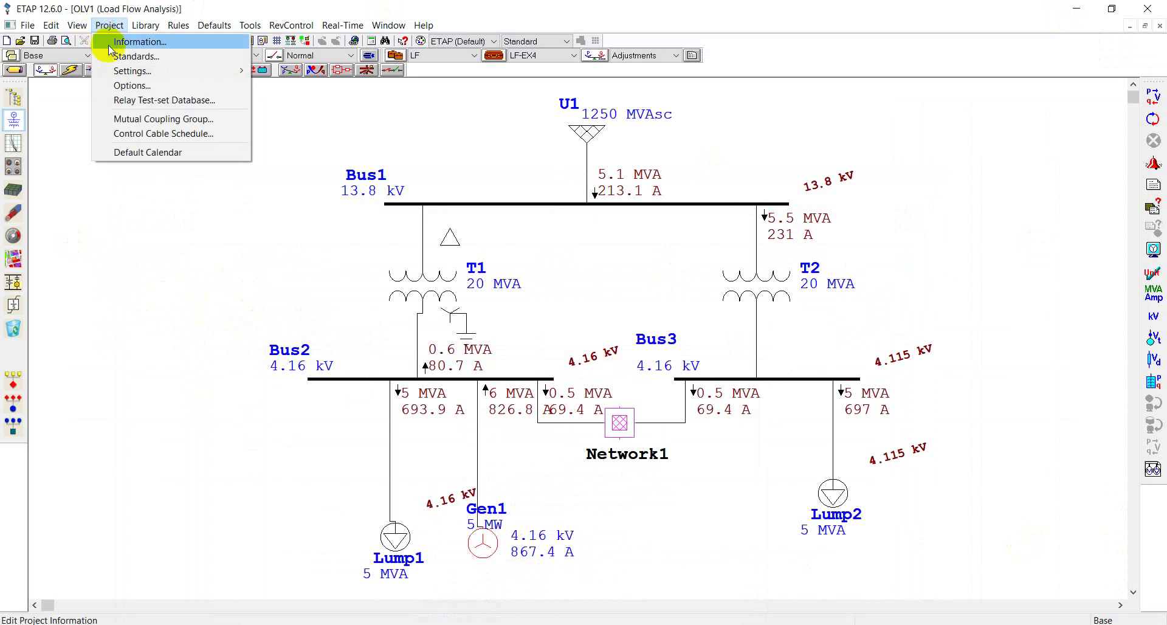
{"action": "left_click", "coordinate": [111, 49]}
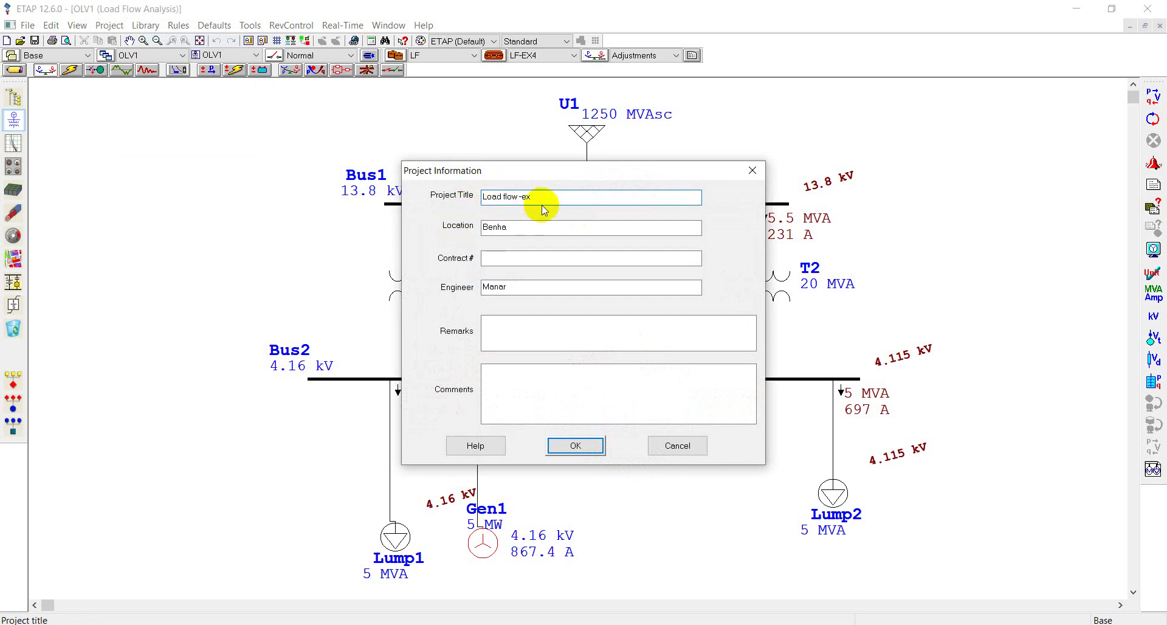
{"action": "left_click_drag", "start_coordinate": [526, 198], "coordinate": [480, 202]}
{"action": "left_click", "coordinate": [502, 197]}
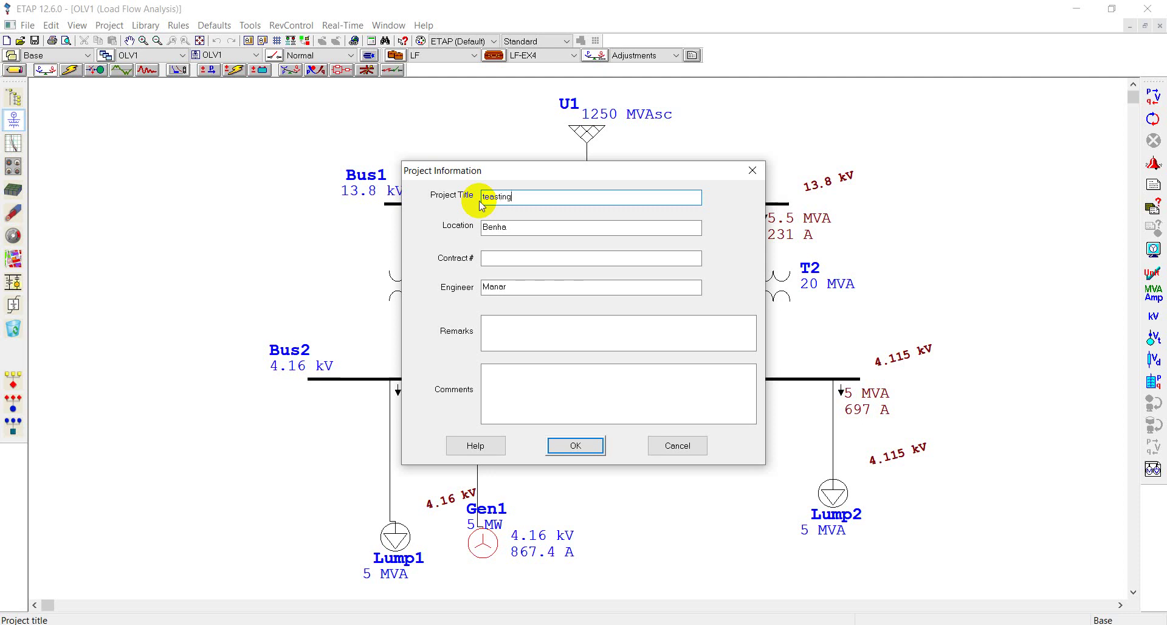
{"action": "left_click", "coordinate": [503, 226]}
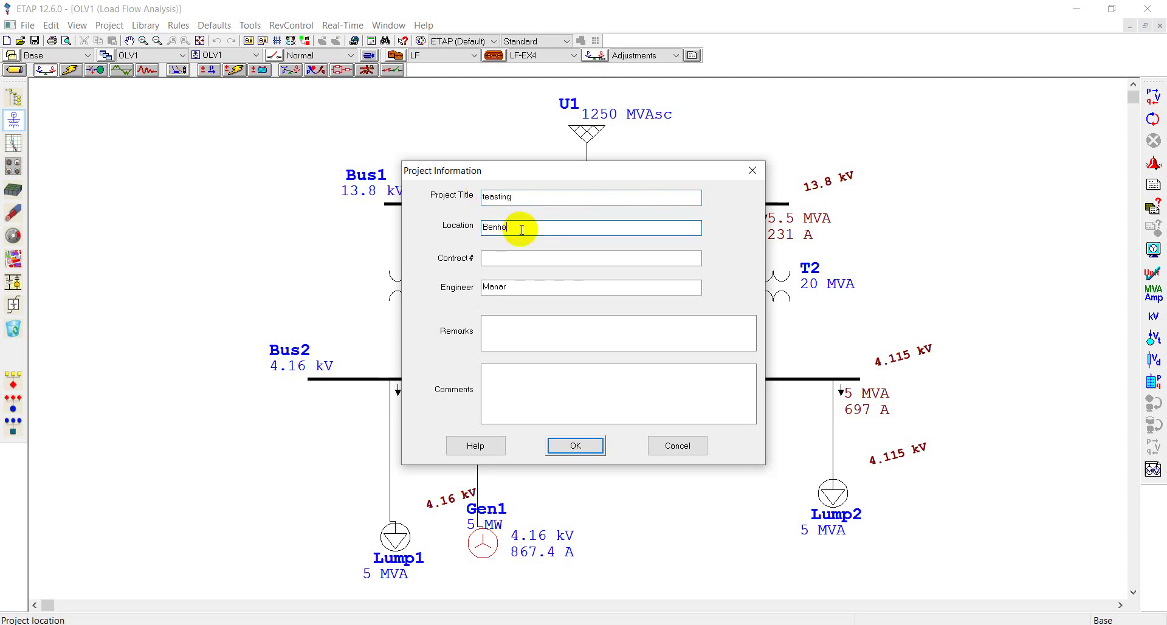
{"action": "left_click", "coordinate": [494, 257]}
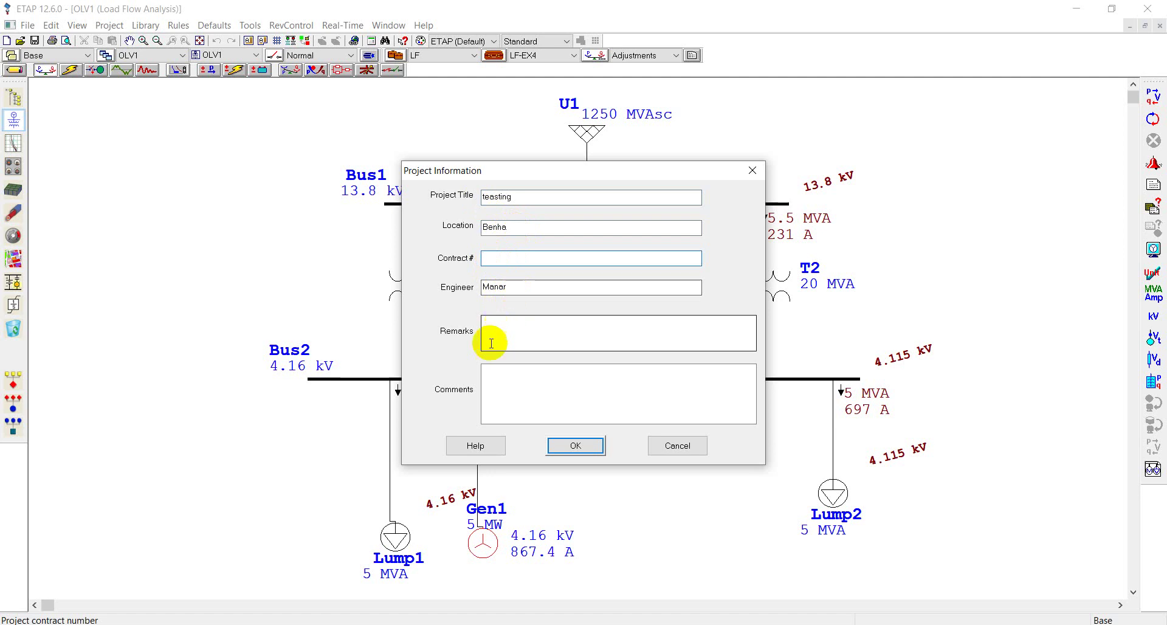
{"action": "left_click", "coordinate": [575, 448]}
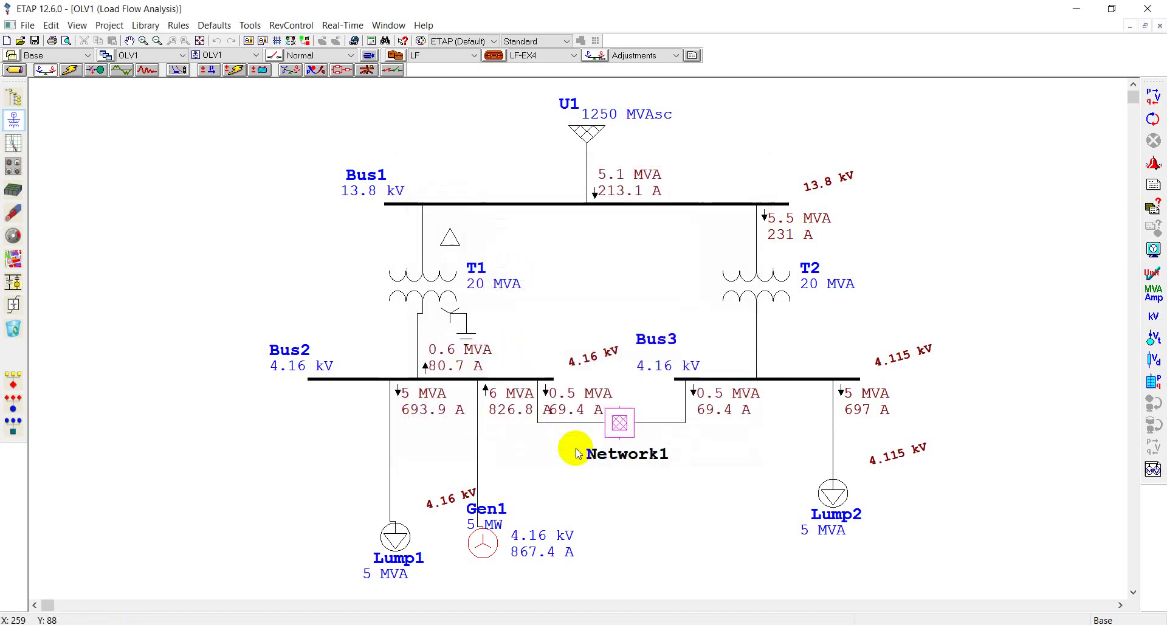
Step: Look over the project standards: the standard, frequency and unit system settings
{"action": "left_click", "coordinate": [109, 26]}
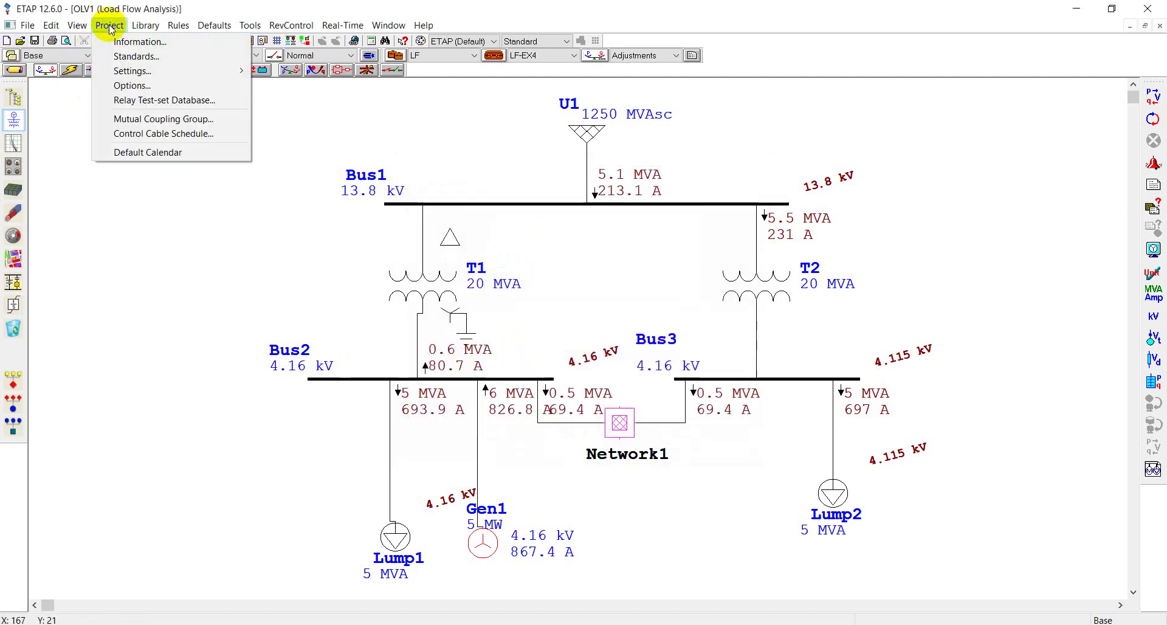
{"action": "left_click", "coordinate": [124, 57]}
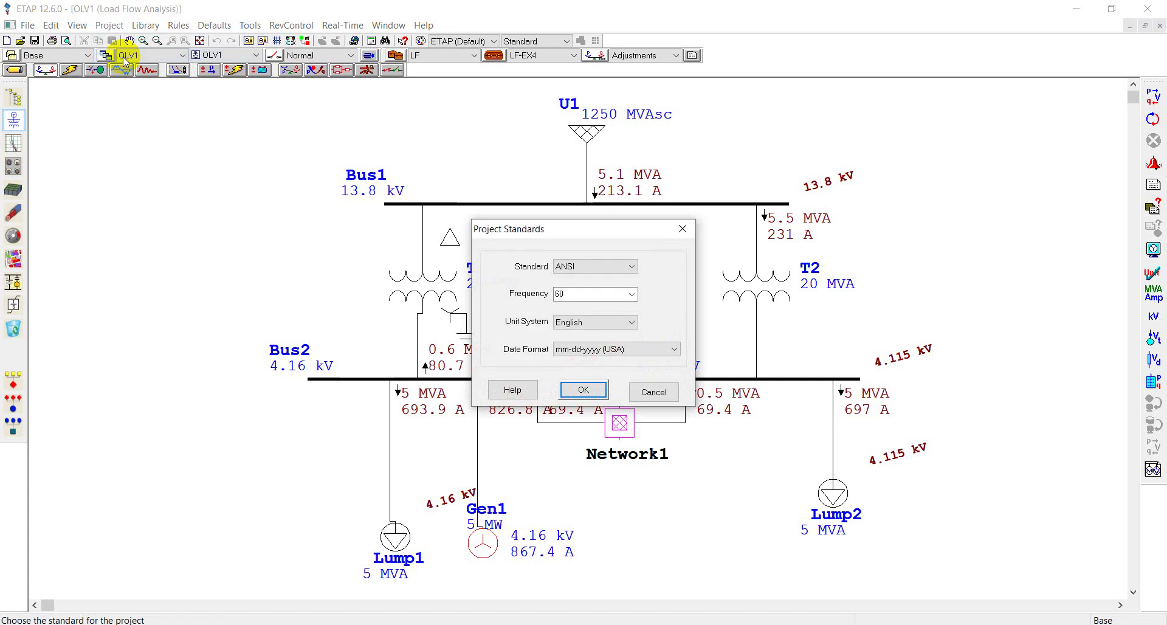
{"action": "left_click", "coordinate": [630, 268]}
{"action": "left_click", "coordinate": [629, 268]}
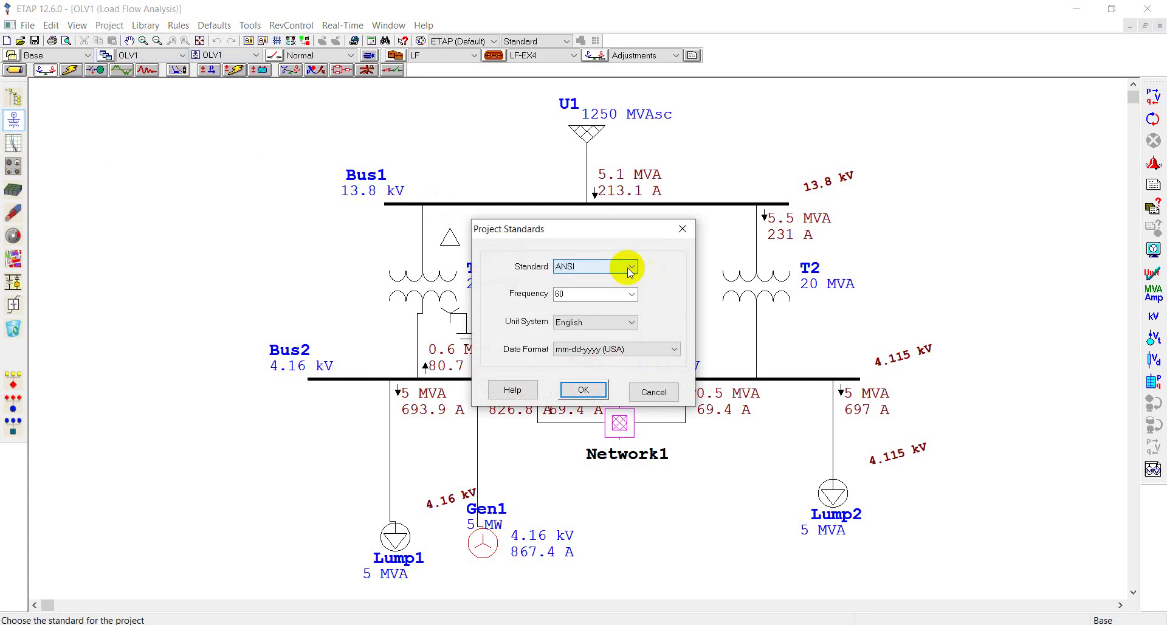
{"action": "left_click", "coordinate": [629, 269]}
{"action": "left_click", "coordinate": [629, 270]}
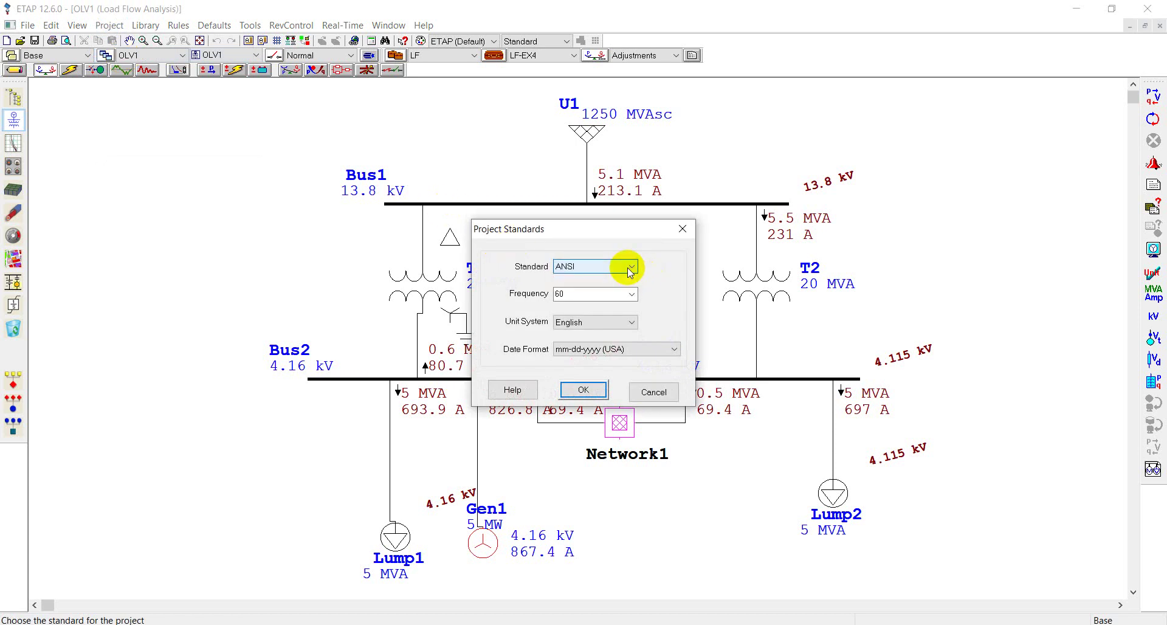
{"action": "left_click", "coordinate": [631, 299]}
{"action": "left_click", "coordinate": [631, 299]}
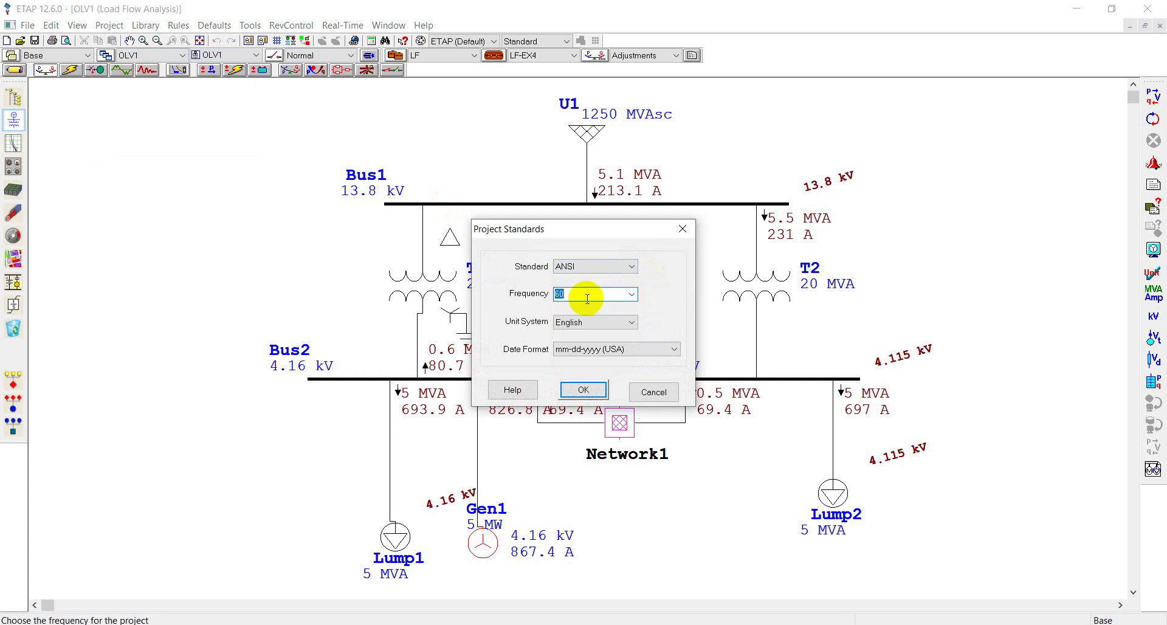
{"action": "left_click", "coordinate": [617, 328]}
{"action": "left_click", "coordinate": [625, 331]}
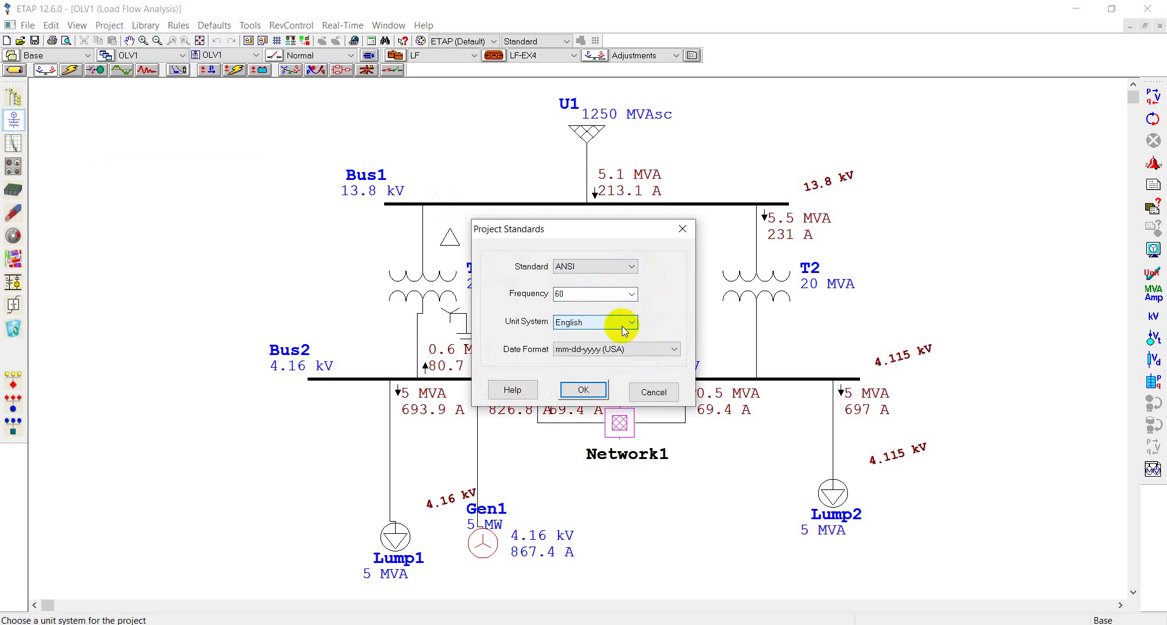
{"action": "left_click", "coordinate": [625, 331]}
{"action": "left_click", "coordinate": [625, 332]}
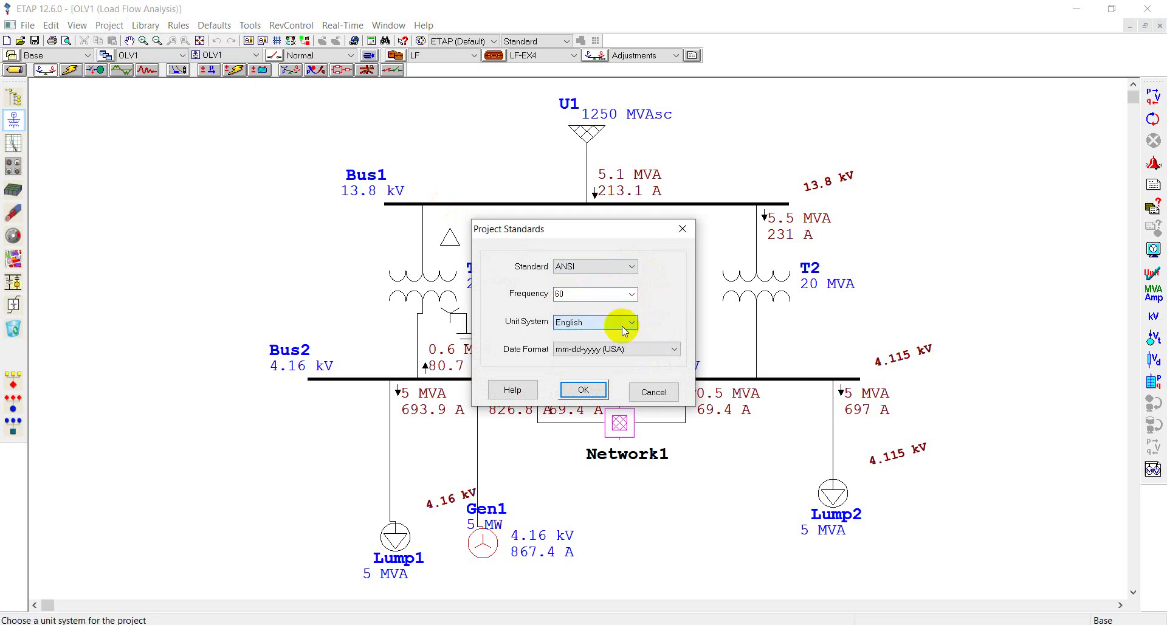
{"action": "left_click", "coordinate": [602, 389]}
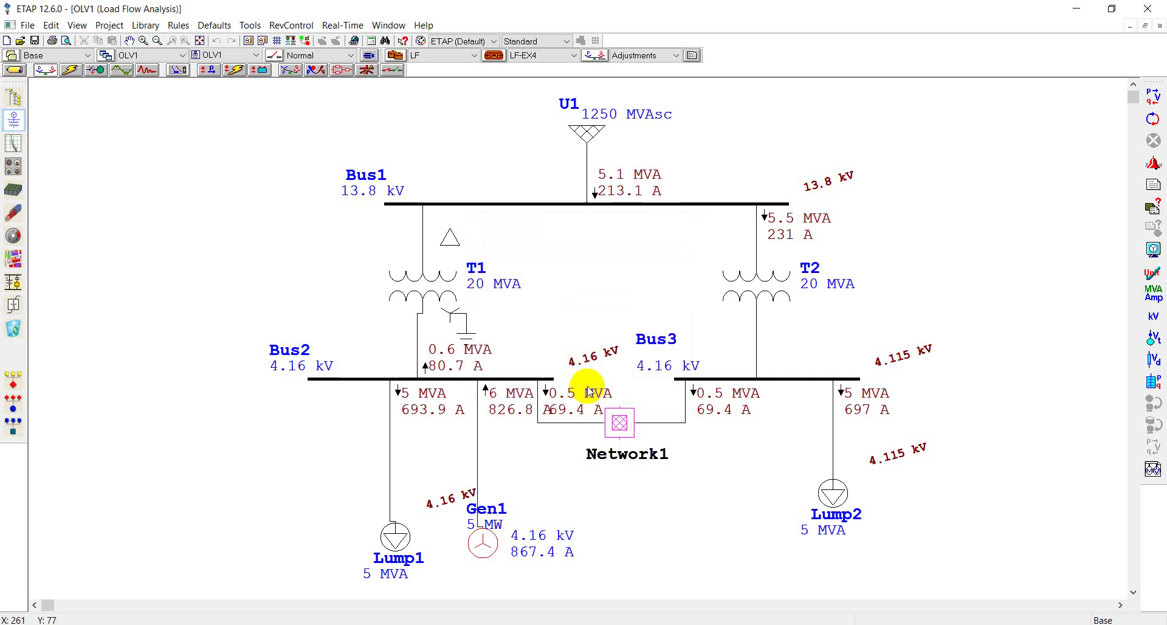
Step: Save the project and generate the Complete load flow report LF-EX4 as a PDF again
{"action": "left_click", "coordinate": [35, 42]}
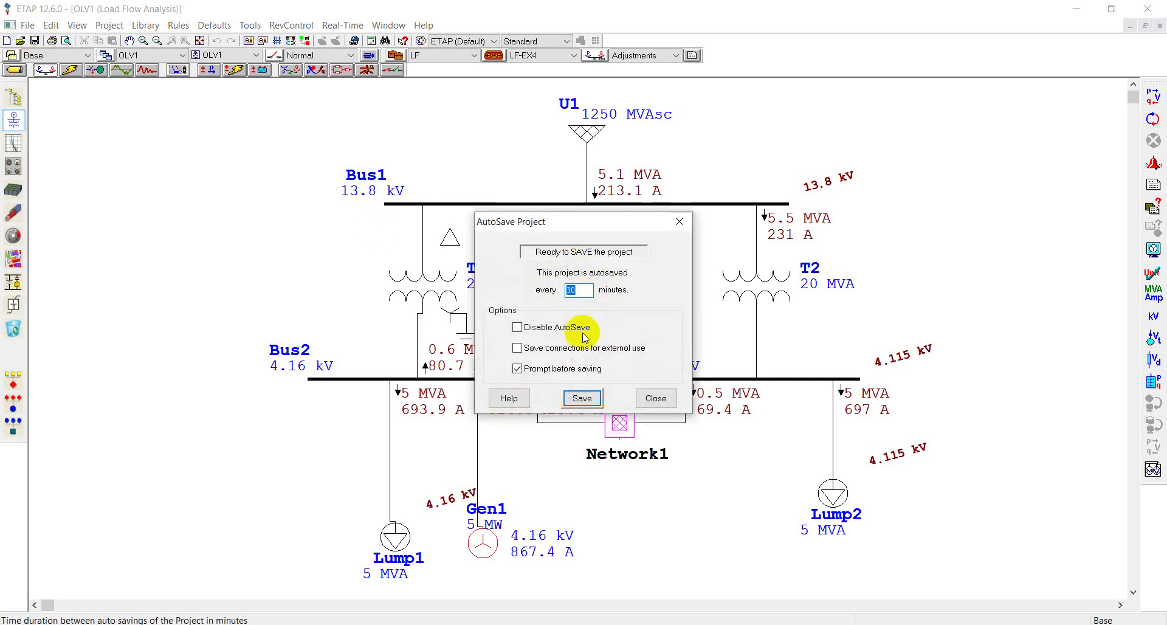
{"action": "left_click", "coordinate": [582, 399]}
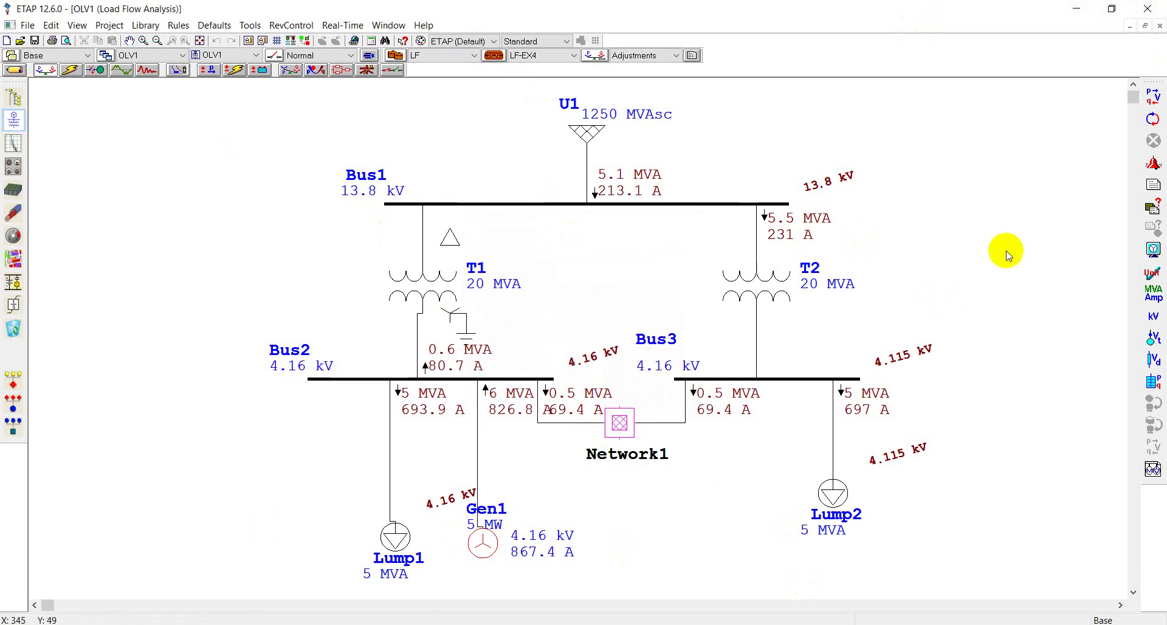
{"action": "left_click", "coordinate": [1146, 208]}
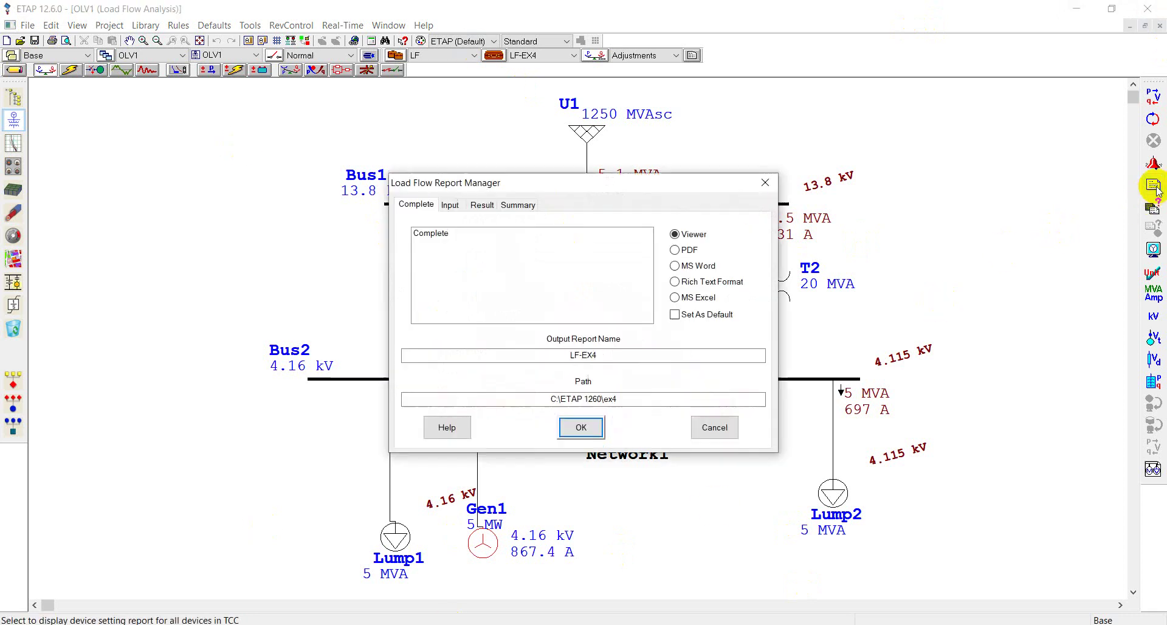
{"action": "left_click", "coordinate": [450, 233]}
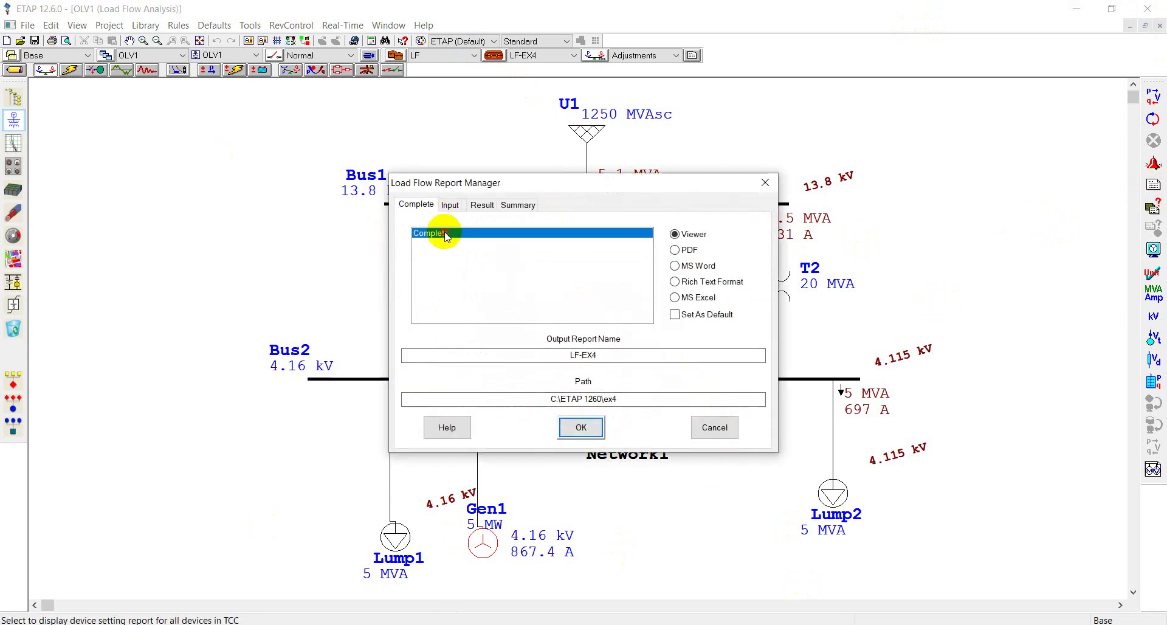
{"action": "left_click", "coordinate": [675, 250]}
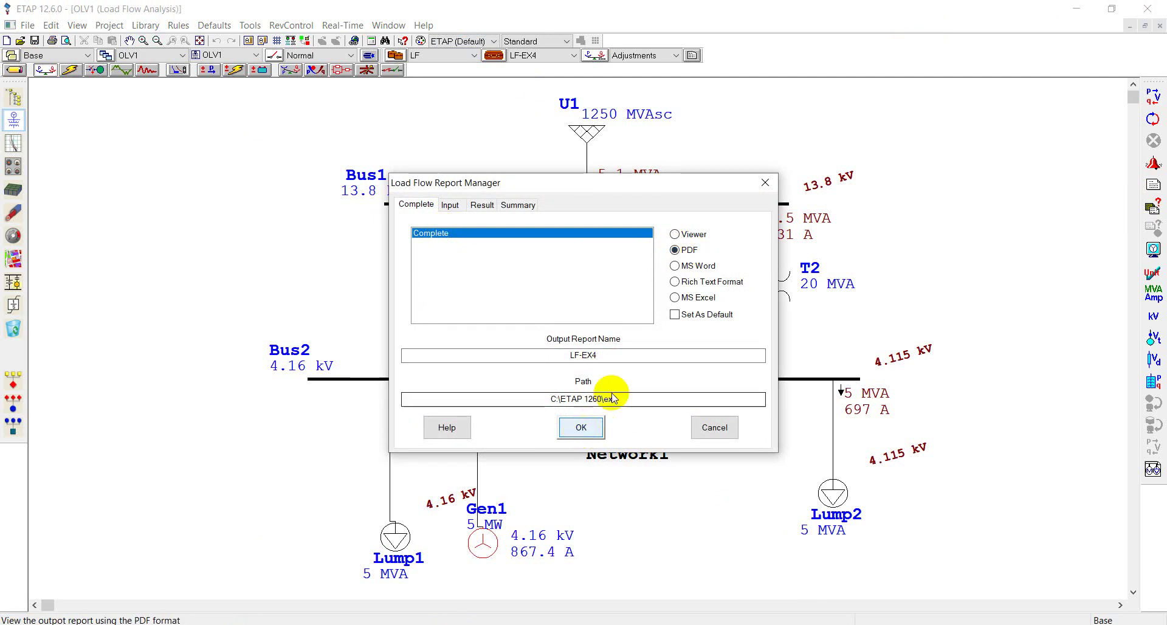
{"action": "left_click", "coordinate": [604, 357]}
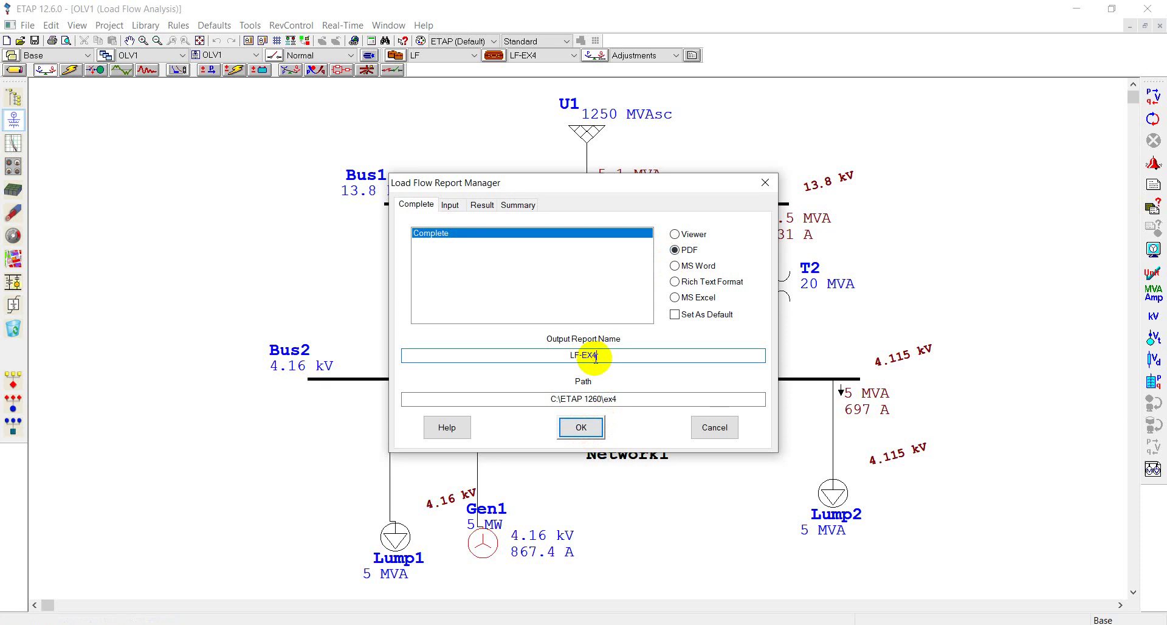
{"action": "left_click", "coordinate": [581, 427]}
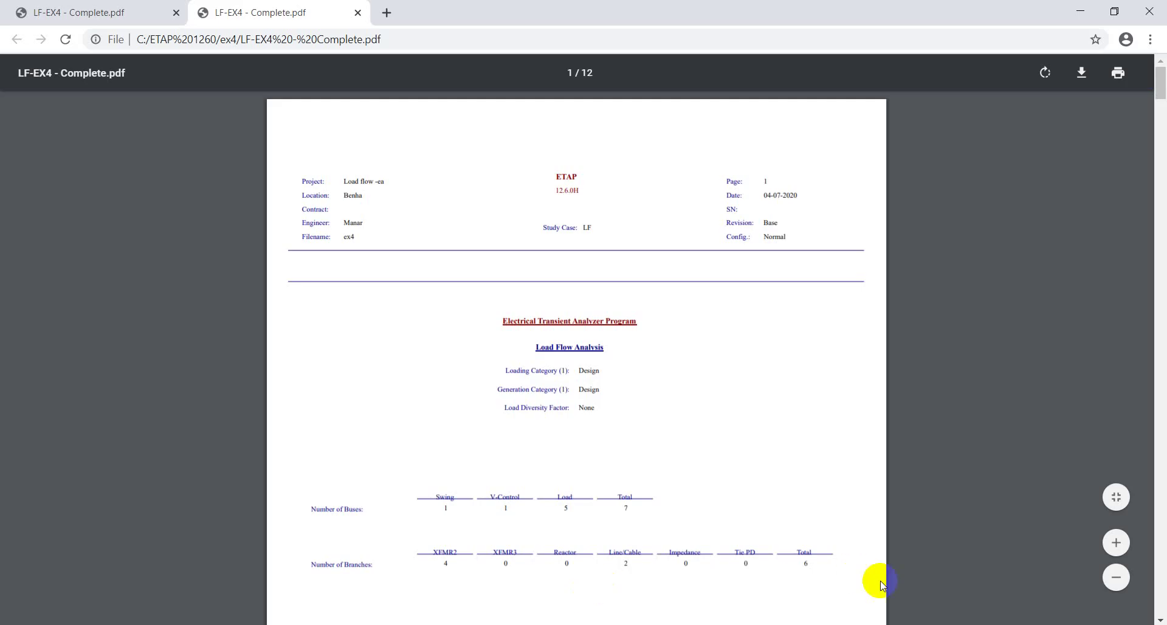
Step: Examine the study case, date and revision in the header of the PDF report's first page
{"action": "left_click", "coordinate": [1117, 547]}
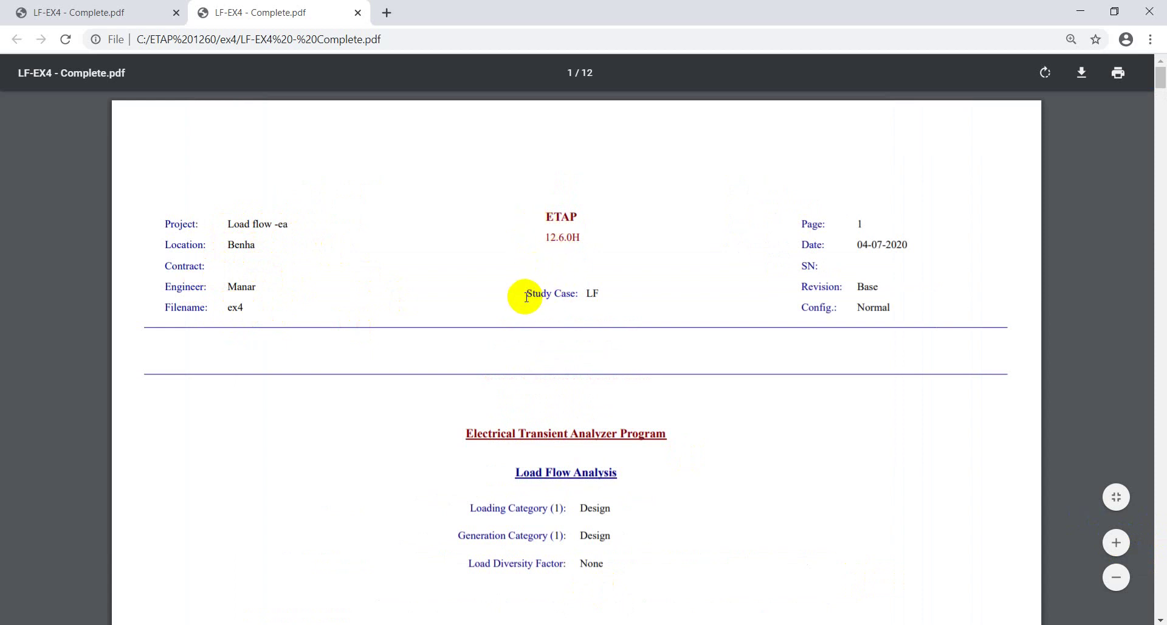
{"action": "double_click", "coordinate": [586, 294]}
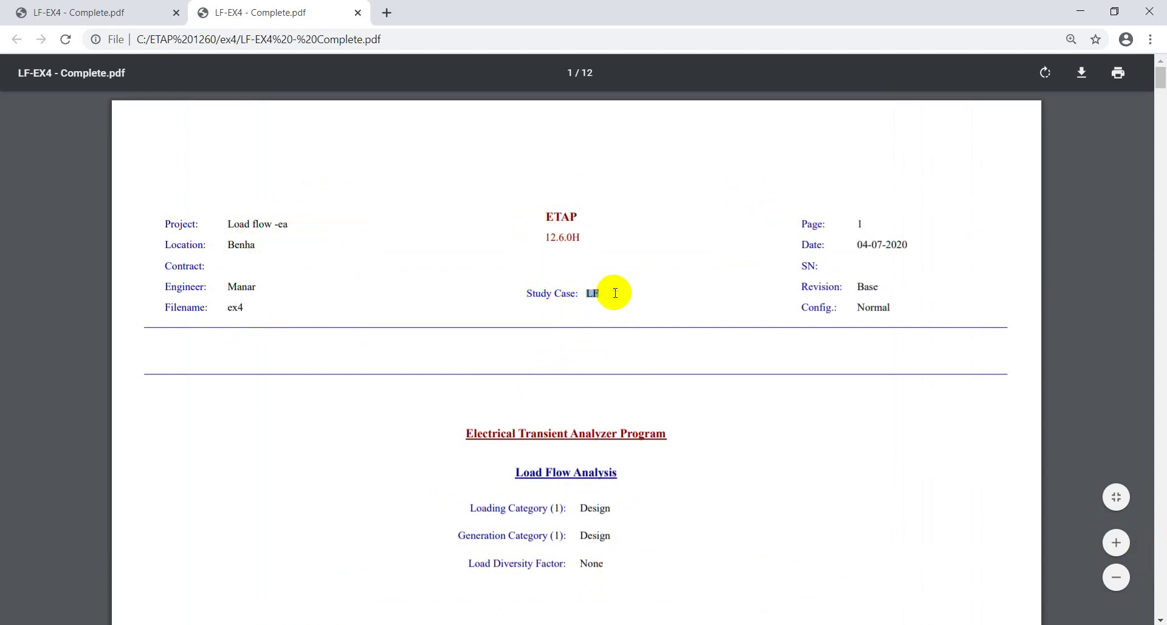
{"action": "left_click_drag", "start_coordinate": [854, 246], "coordinate": [910, 247]}
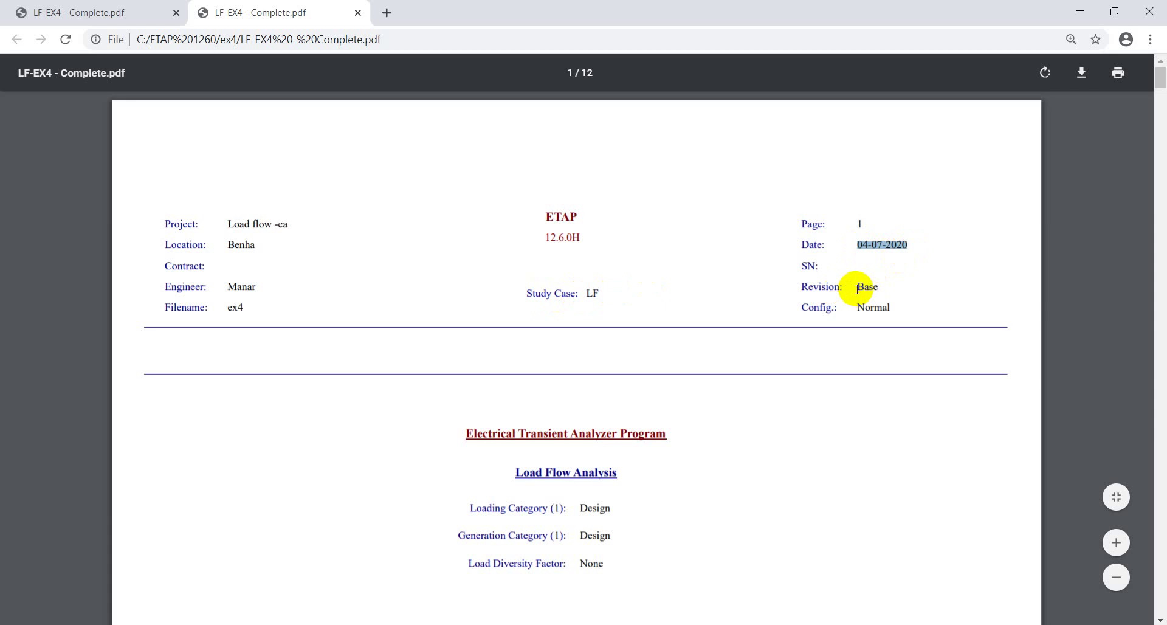
{"action": "left_click_drag", "start_coordinate": [857, 289], "coordinate": [878, 289]}
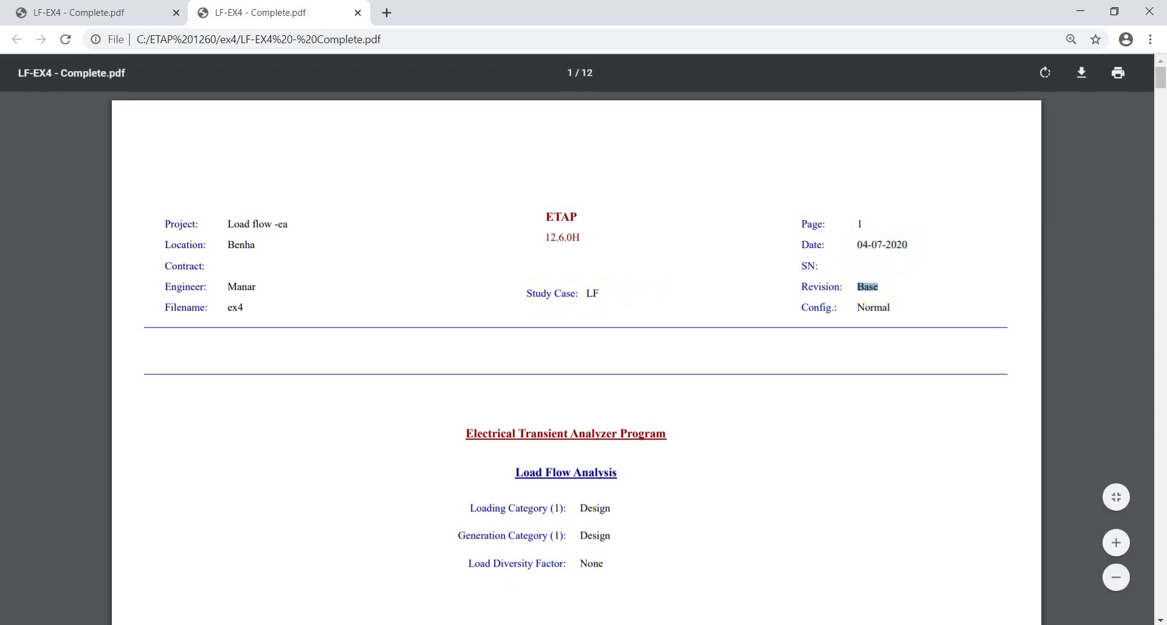
Step: Switch to ETAP, check the study's general information in the Load Flow Result Analyzer, and return to the PDF report
{"action": "key", "text": "alt+Tab"}
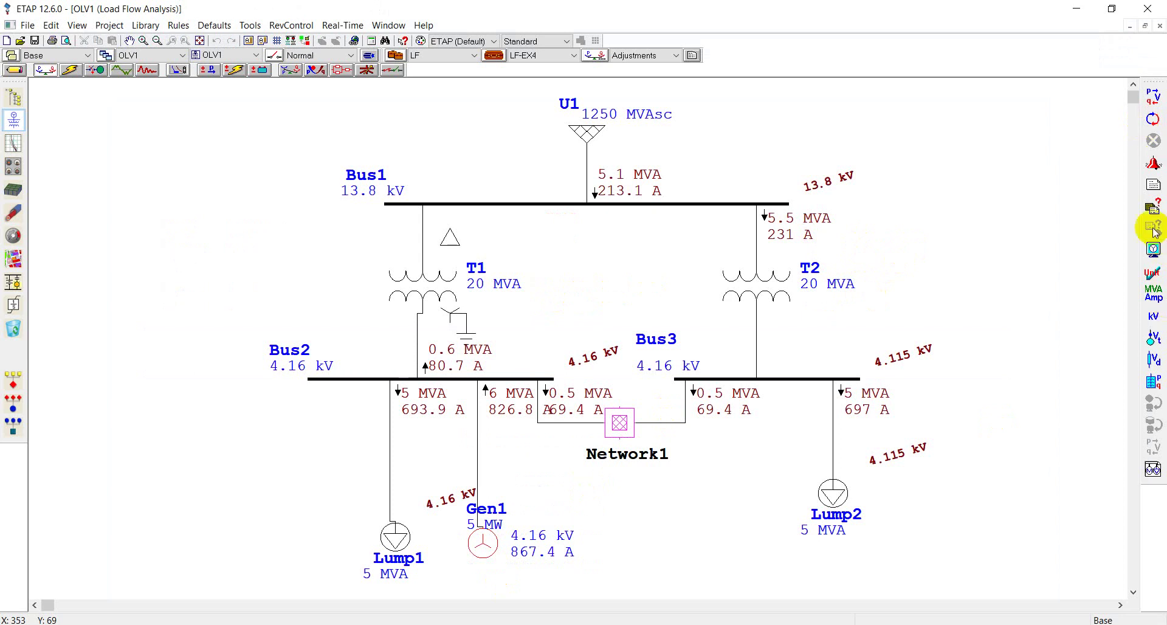
{"action": "left_click", "coordinate": [1154, 228]}
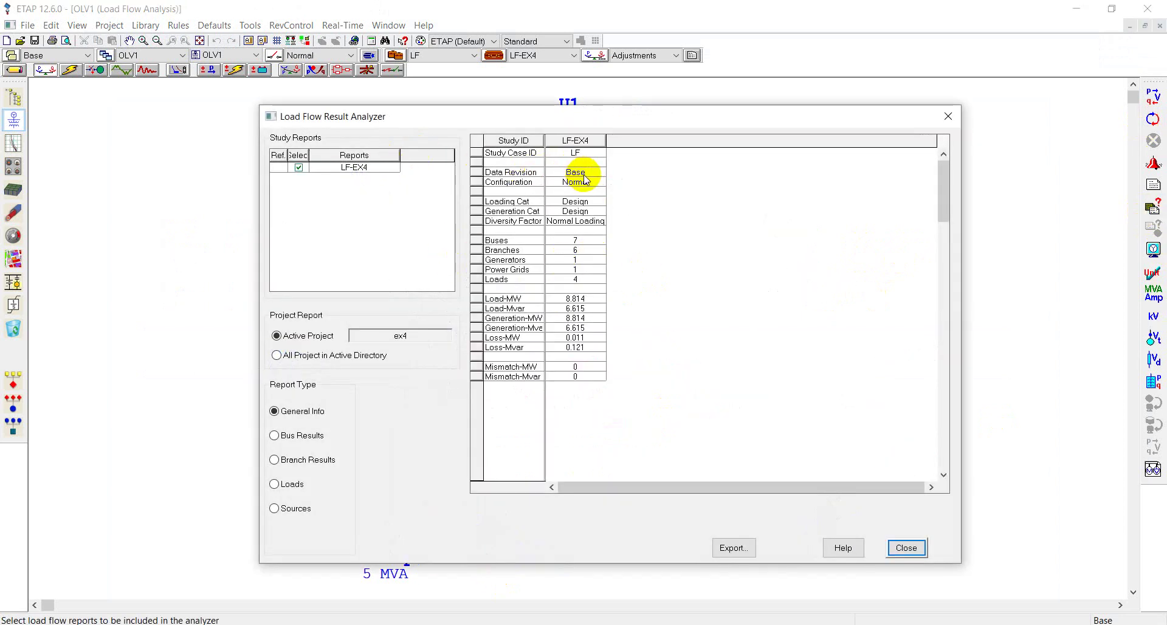
{"action": "left_click", "coordinate": [949, 116]}
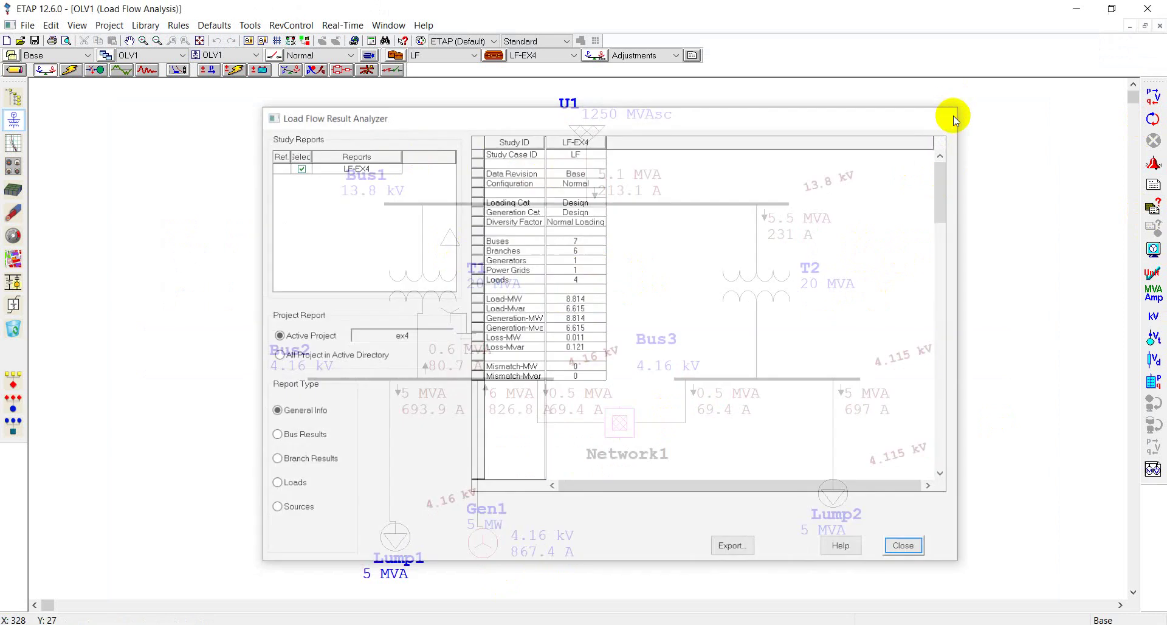
{"action": "left_click", "coordinate": [404, 623]}
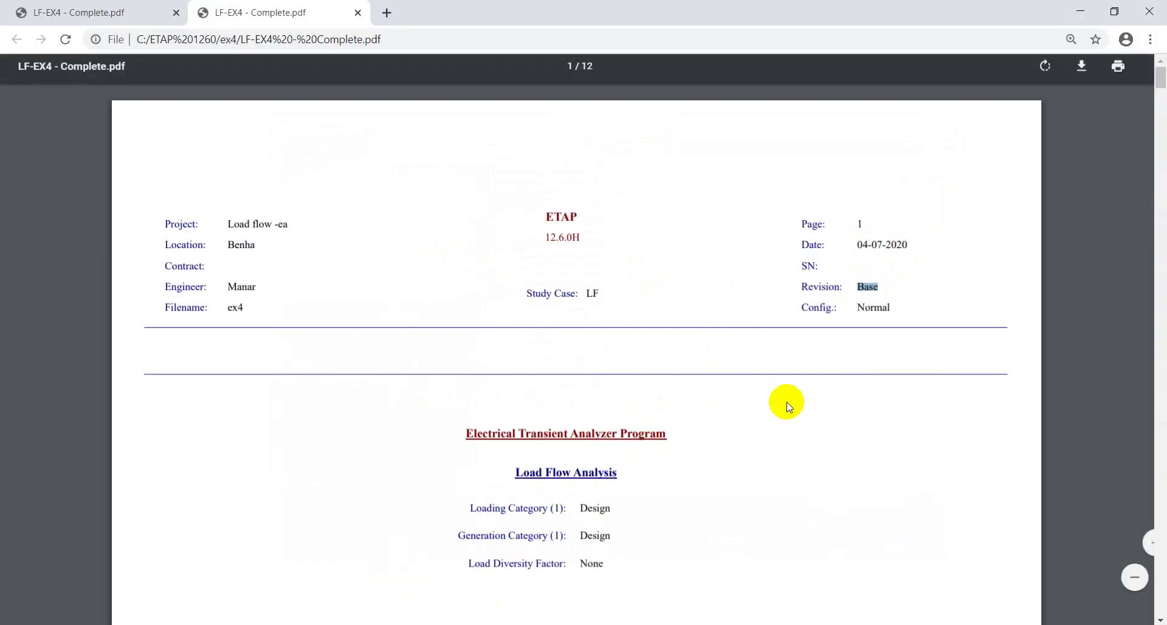
Step: Examine the loading and generation categories and the bus and branch count tables on the report's first page
{"action": "scroll", "coordinate": [1159, 77], "scroll_direction": "down", "scroll_amount": 1}
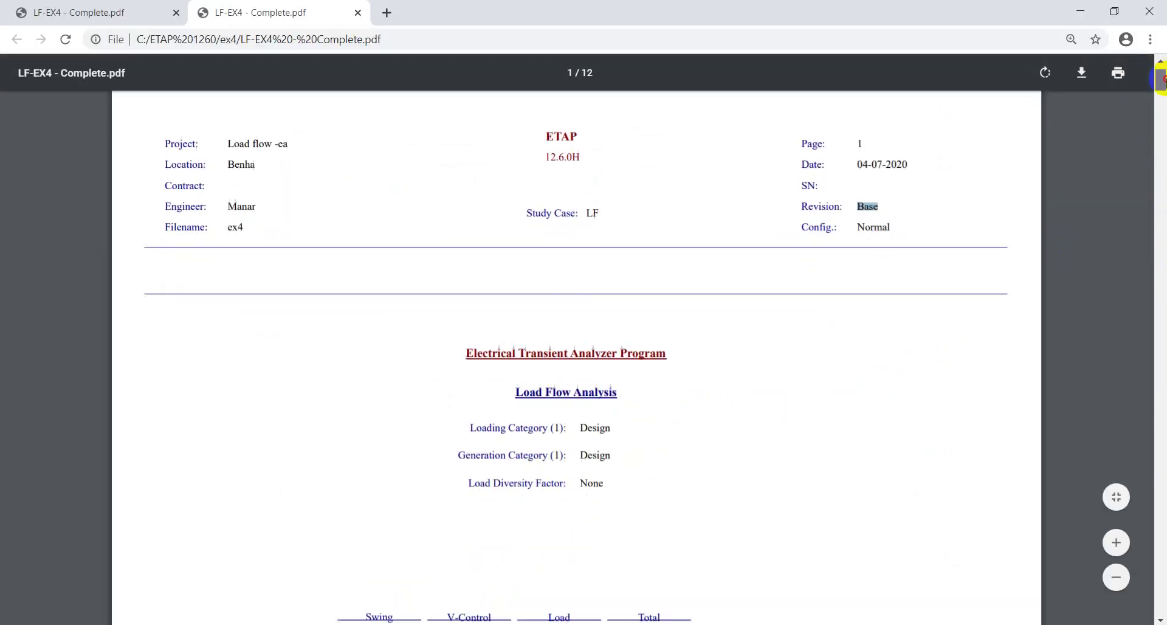
{"action": "left_click_drag", "start_coordinate": [1161, 79], "coordinate": [1161, 86]}
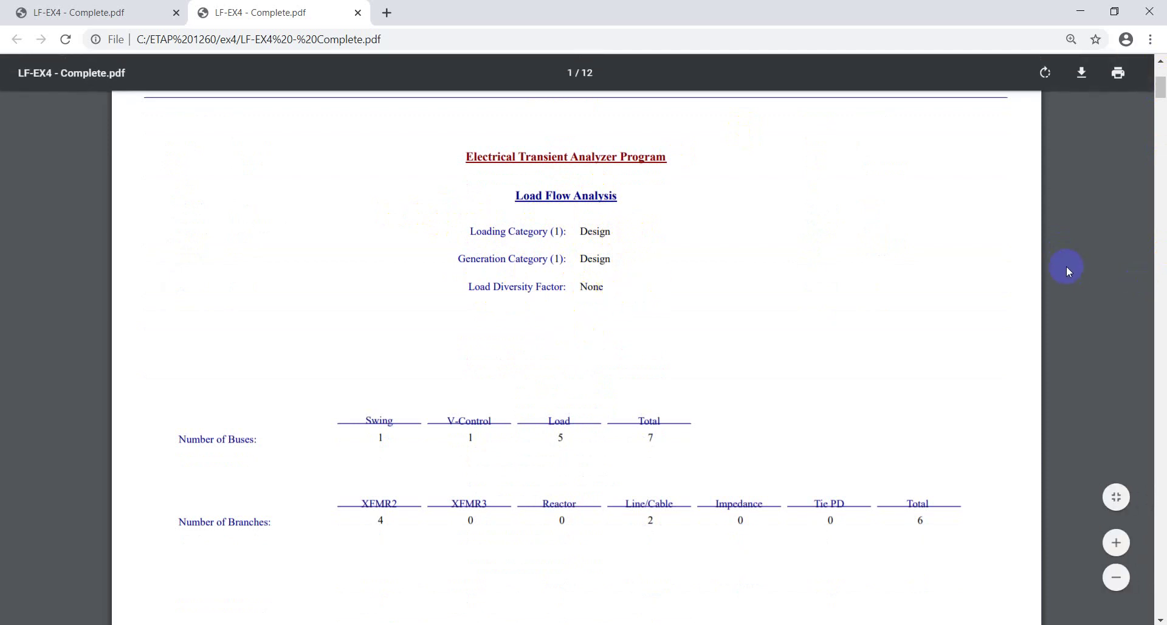
{"action": "scroll", "coordinate": [1066, 266], "scroll_direction": "down", "scroll_amount": 2}
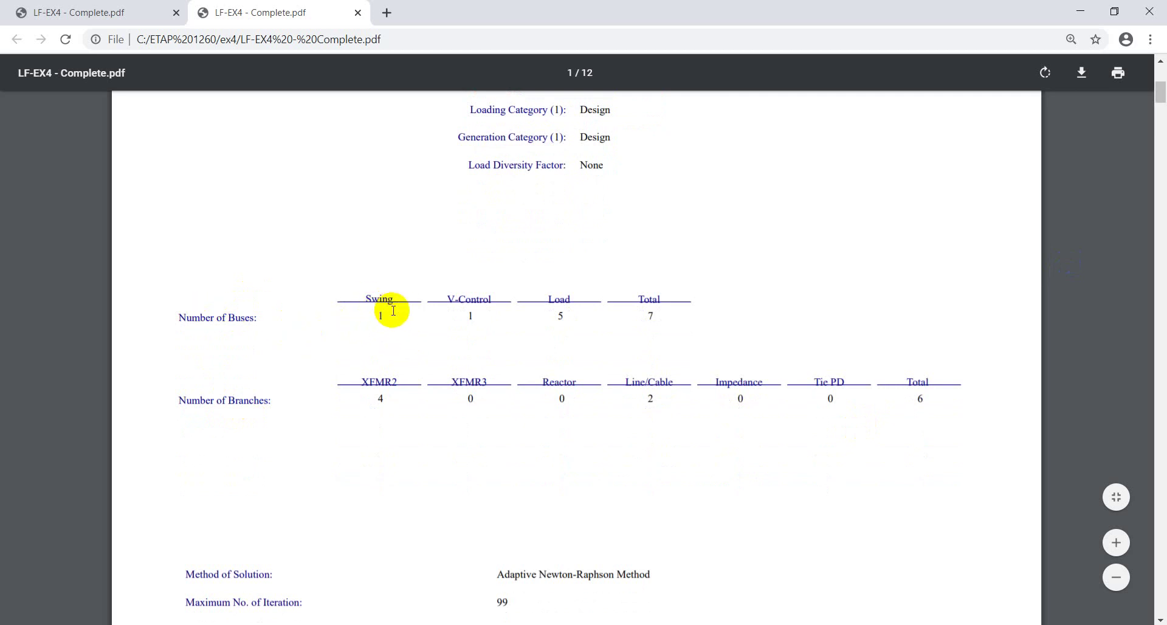
{"action": "left_click_drag", "start_coordinate": [448, 296], "coordinate": [685, 315]}
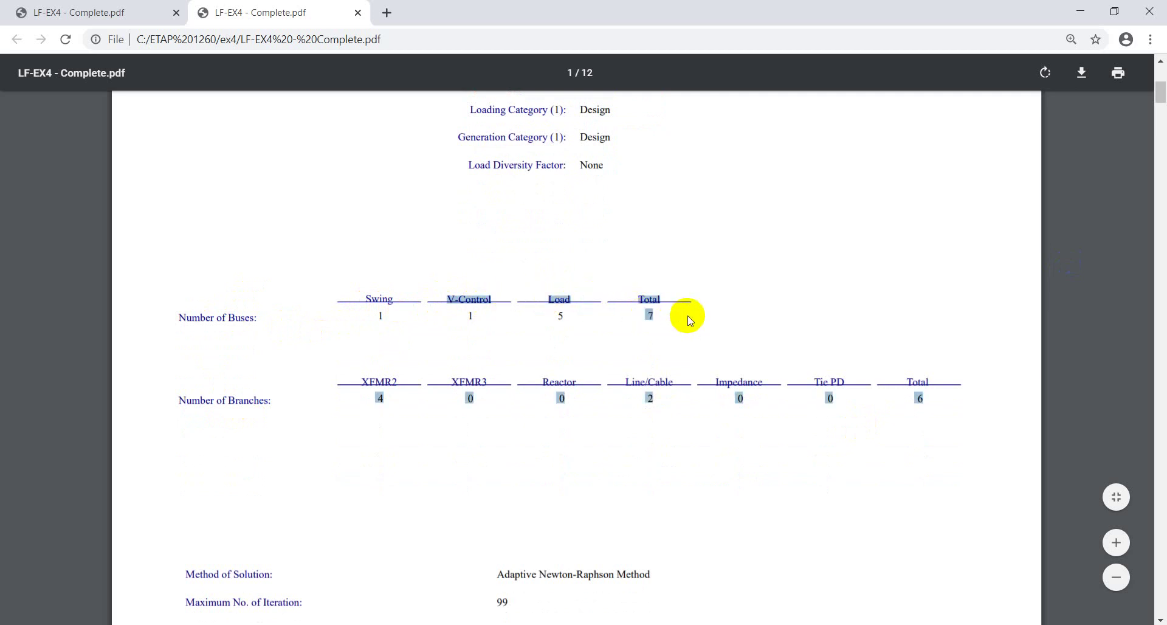
{"action": "left_click", "coordinate": [689, 319]}
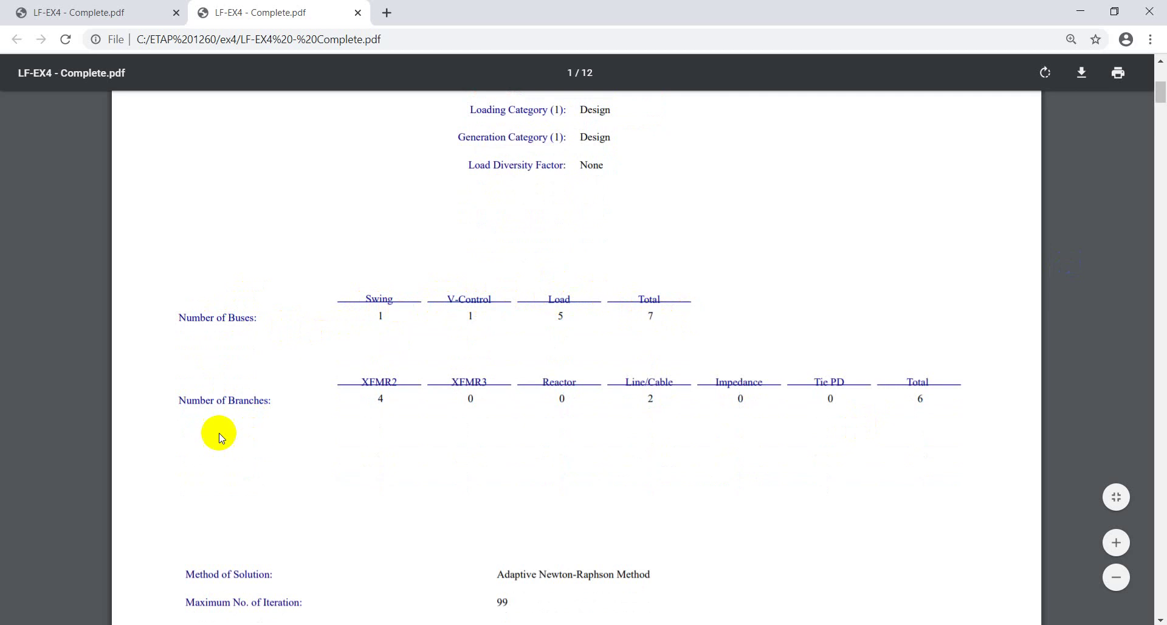
{"action": "left_click", "coordinate": [1065, 372]}
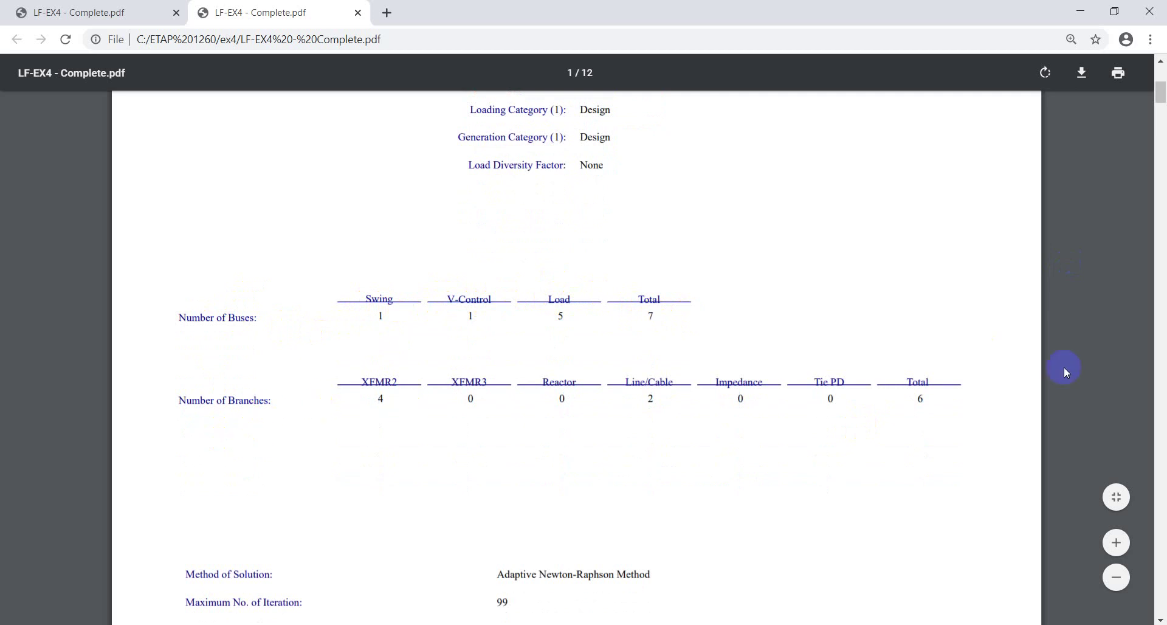
Step: Examine the total, line/cable and two-winding transformer entries in the branch count table on the report's first page
{"action": "left_click_drag", "start_coordinate": [912, 390], "coordinate": [941, 399]}
{"action": "left_click", "coordinate": [941, 399]}
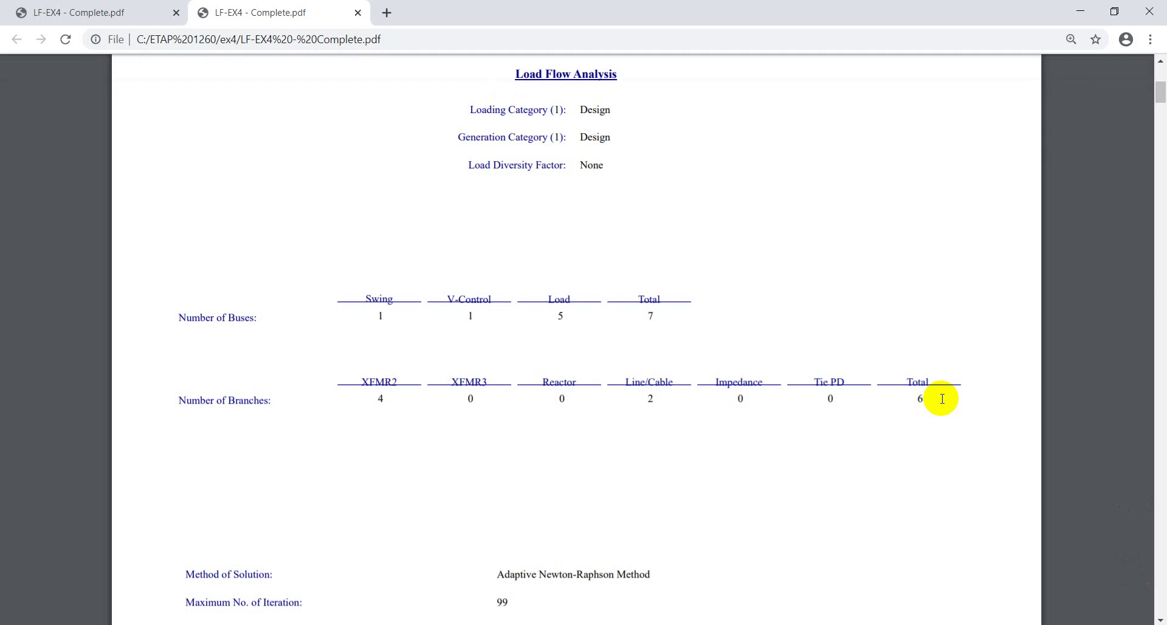
{"action": "triple_click", "coordinate": [645, 396]}
{"action": "left_click", "coordinate": [645, 396]}
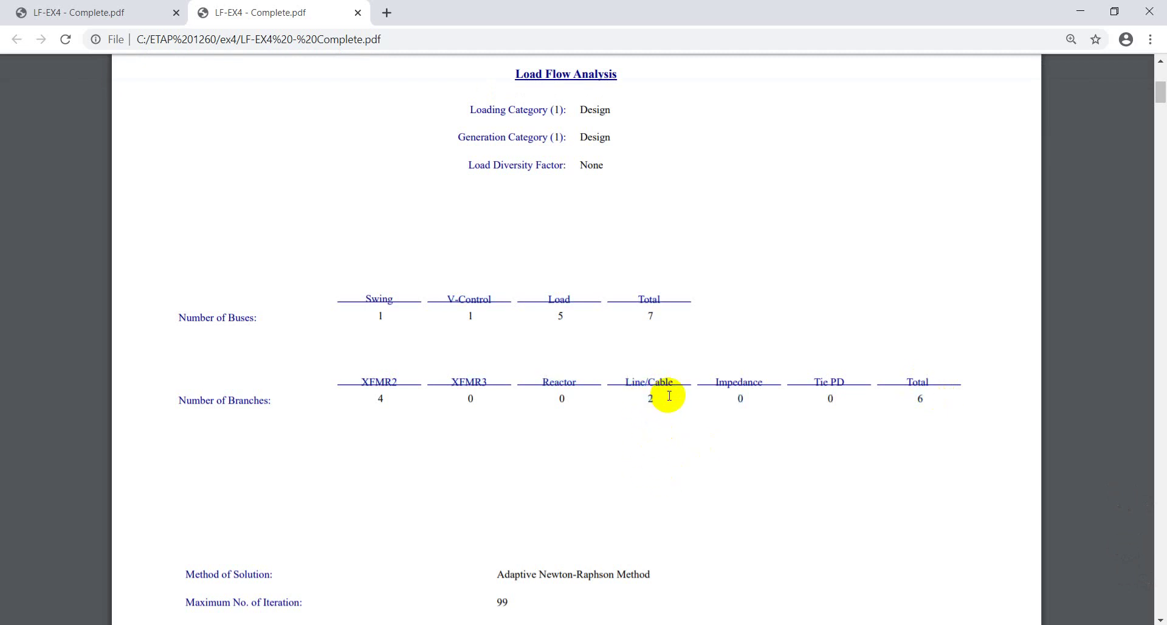
{"action": "double_click", "coordinate": [377, 397]}
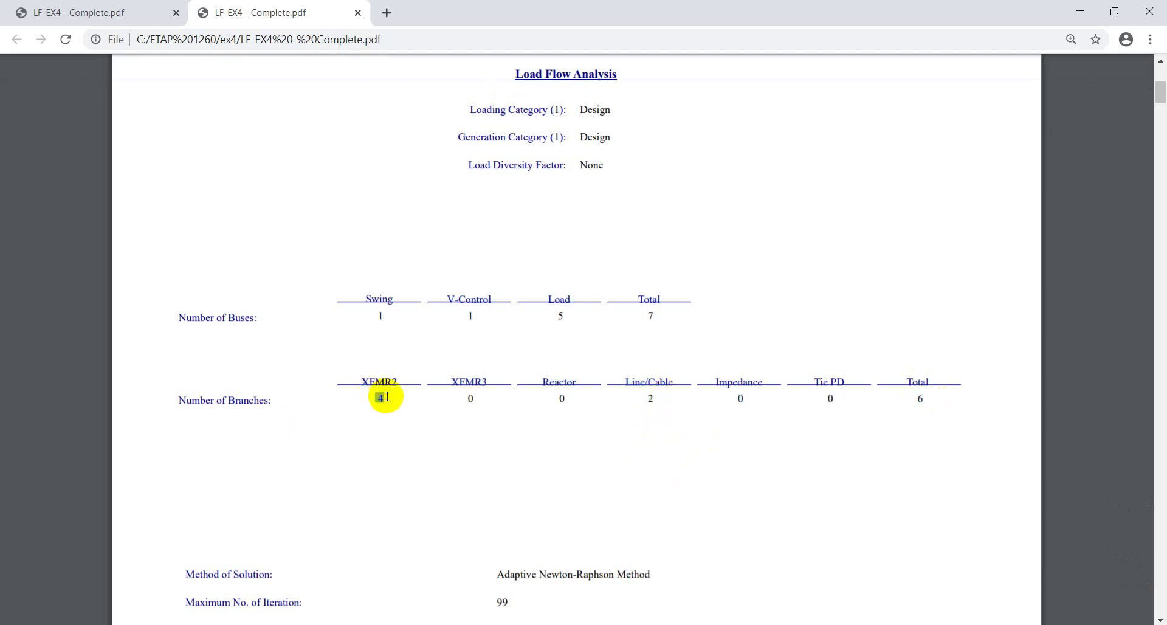
{"action": "double_click", "coordinate": [381, 381]}
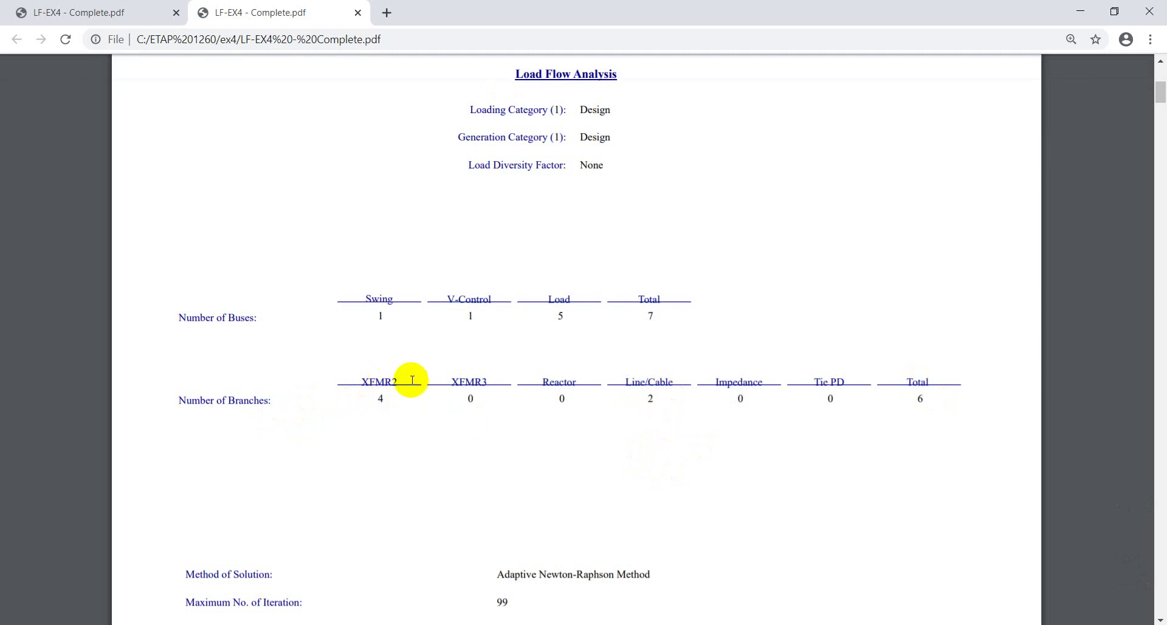
Step: Examine the method of solution listed in the solution parameters on the report's first page
{"action": "left_click", "coordinate": [1163, 141]}
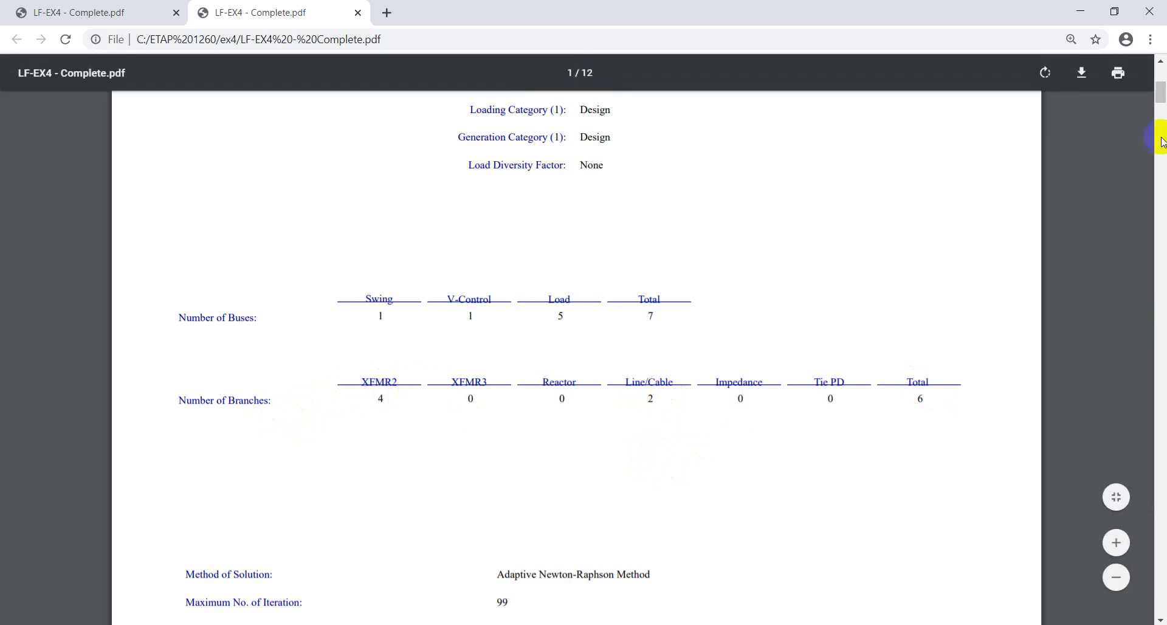
{"action": "left_click_drag", "start_coordinate": [1162, 94], "coordinate": [1162, 109]}
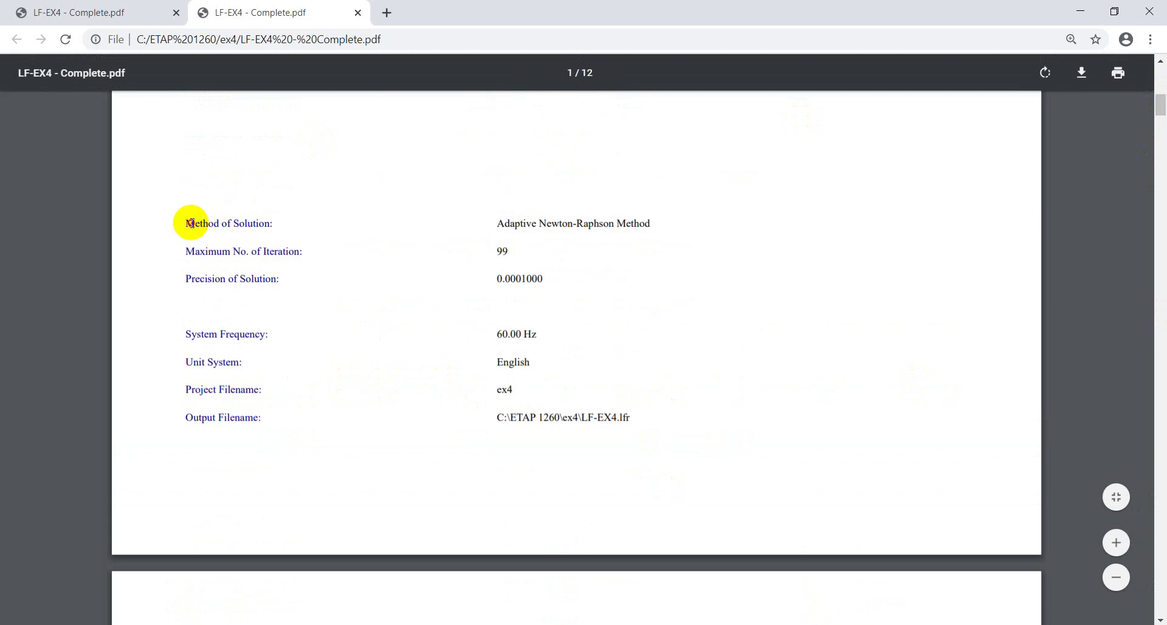
{"action": "left_click_drag", "start_coordinate": [190, 224], "coordinate": [338, 227]}
{"action": "left_click", "coordinate": [498, 225]}
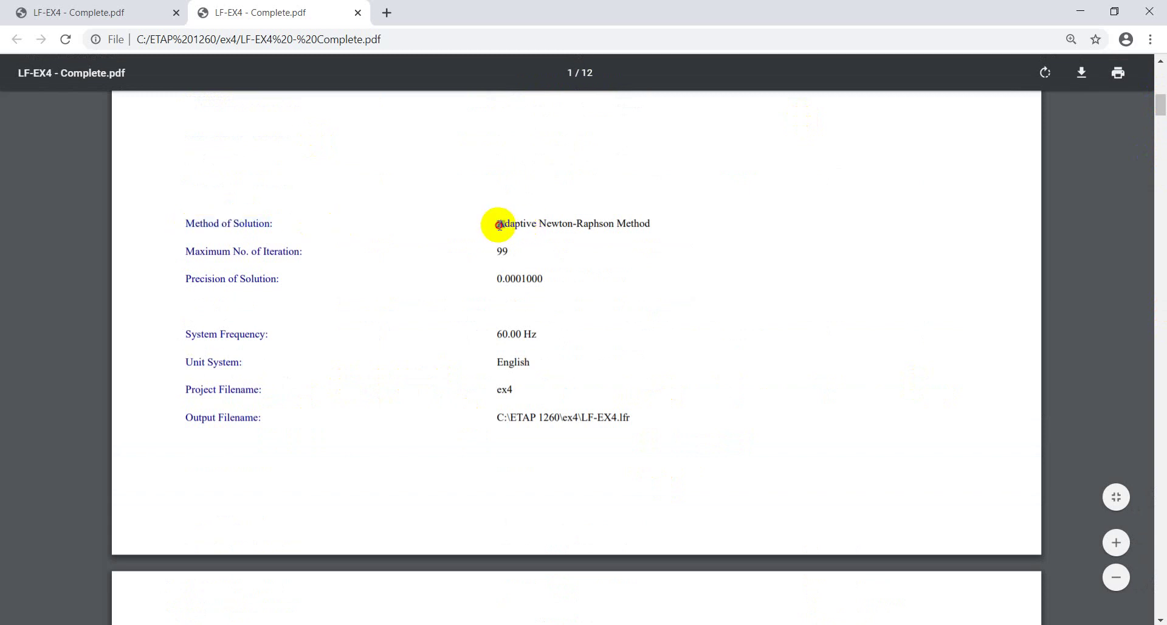
{"action": "mouse_move", "coordinate": [499, 224]}
{"action": "left_mouse_down"}
{"action": "mouse_move", "coordinate": [657, 231]}
{"action": "mouse_move", "coordinate": [485, 230]}
{"action": "left_mouse_up"}
{"action": "left_click", "coordinate": [656, 232]}
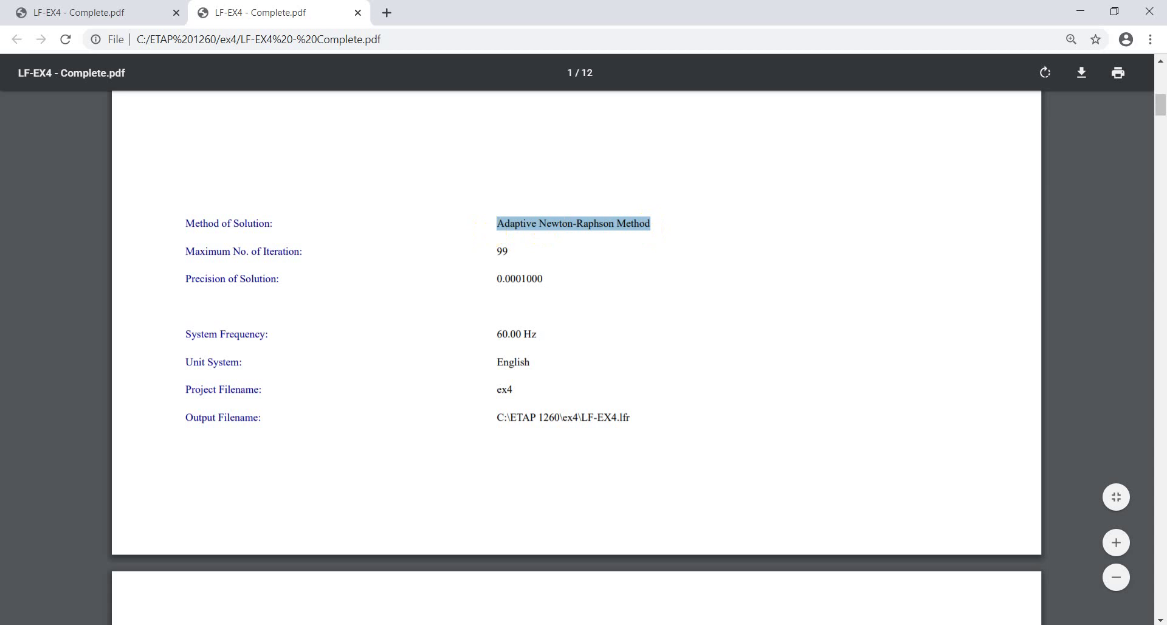
Step: Switch to ETAP, check the maximum iteration and precision in the LF study case, cancel without changes, and return to the PDF report
{"action": "key", "text": "alt+Tab"}
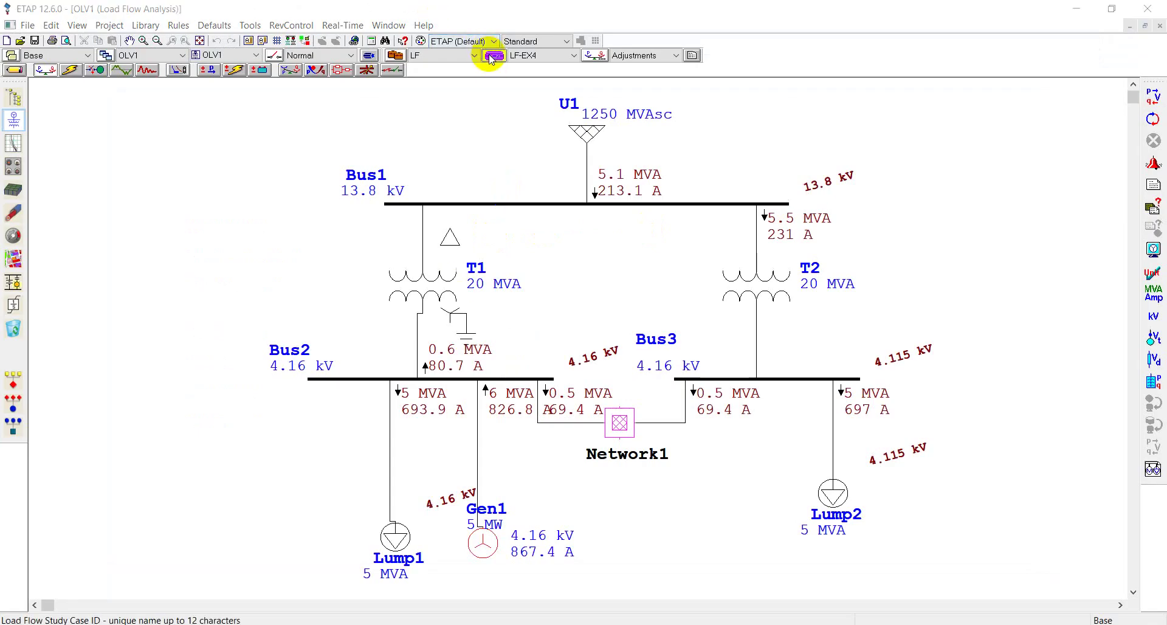
{"action": "left_click", "coordinate": [492, 56]}
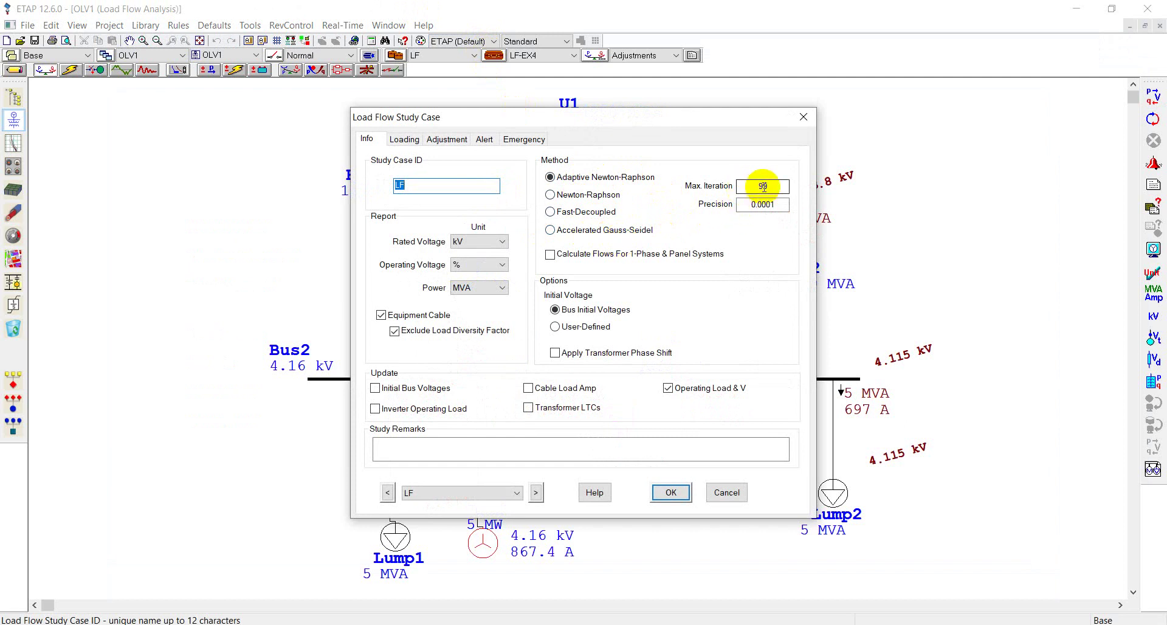
{"action": "left_click_drag", "start_coordinate": [764, 185], "coordinate": [779, 185]}
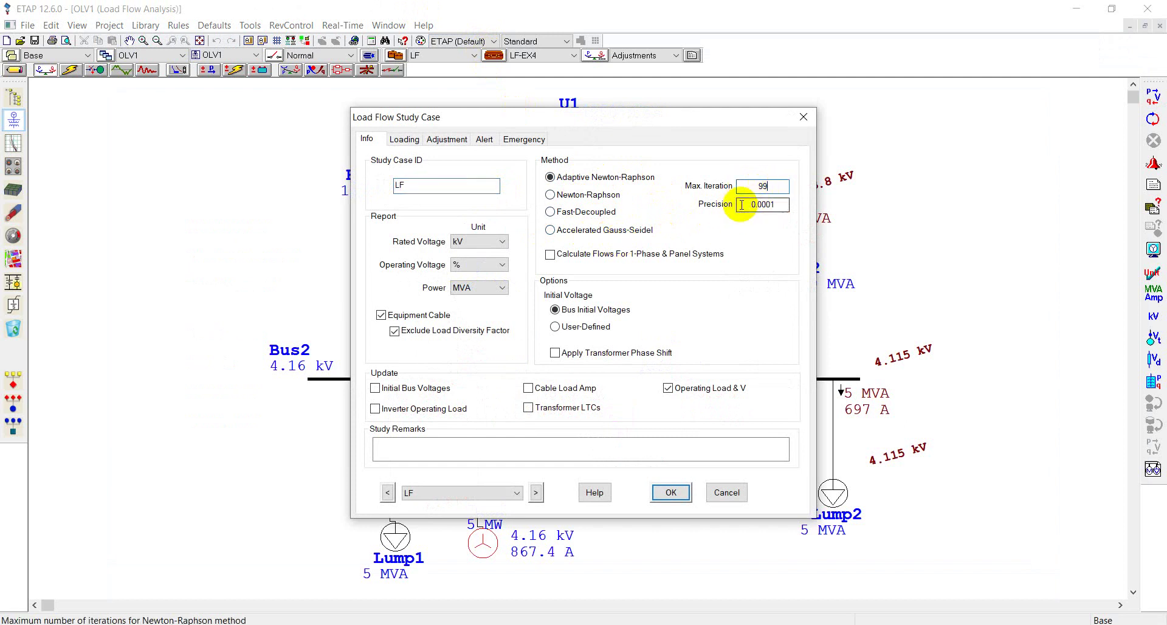
{"action": "double_click", "coordinate": [785, 200]}
{"action": "key", "text": "Tab"}
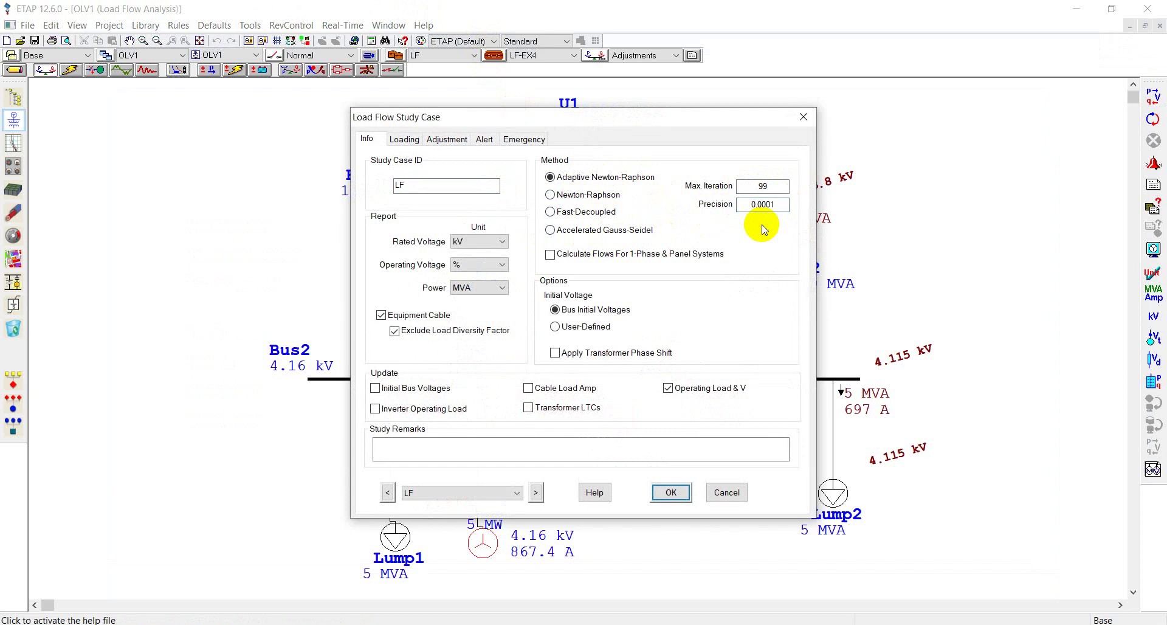
{"action": "left_click", "coordinate": [729, 494]}
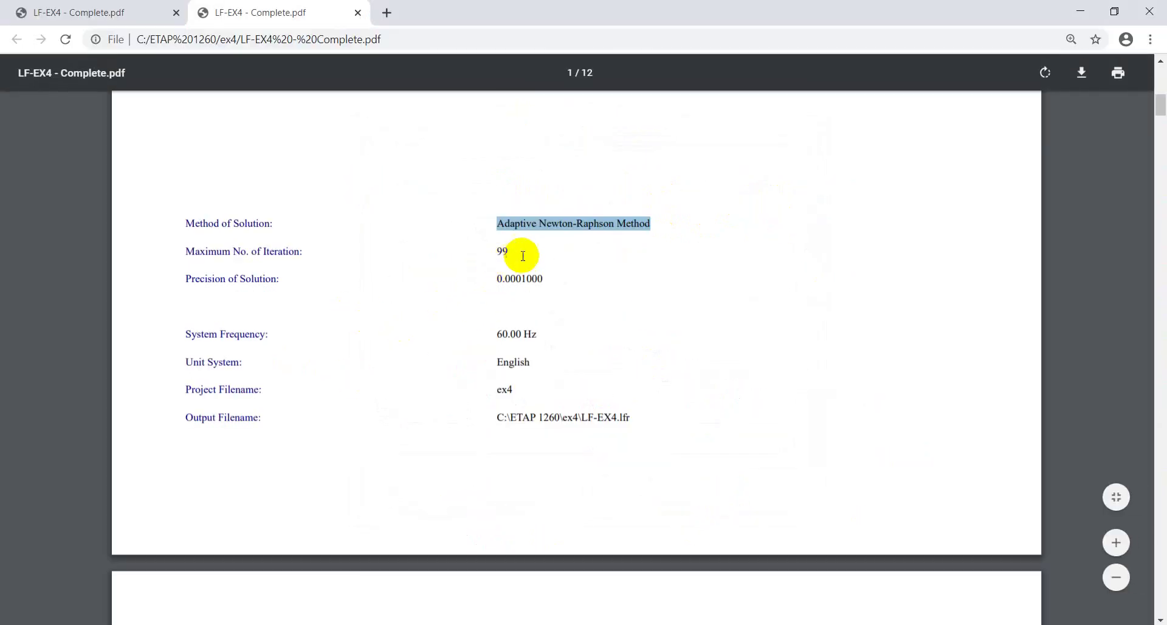
Step: Examine the precision, system frequency and unit system in the PDF report, followed by the tolerance and temperature correction adjustments on page 2
{"action": "left_click_drag", "start_coordinate": [522, 255], "coordinate": [557, 279]}
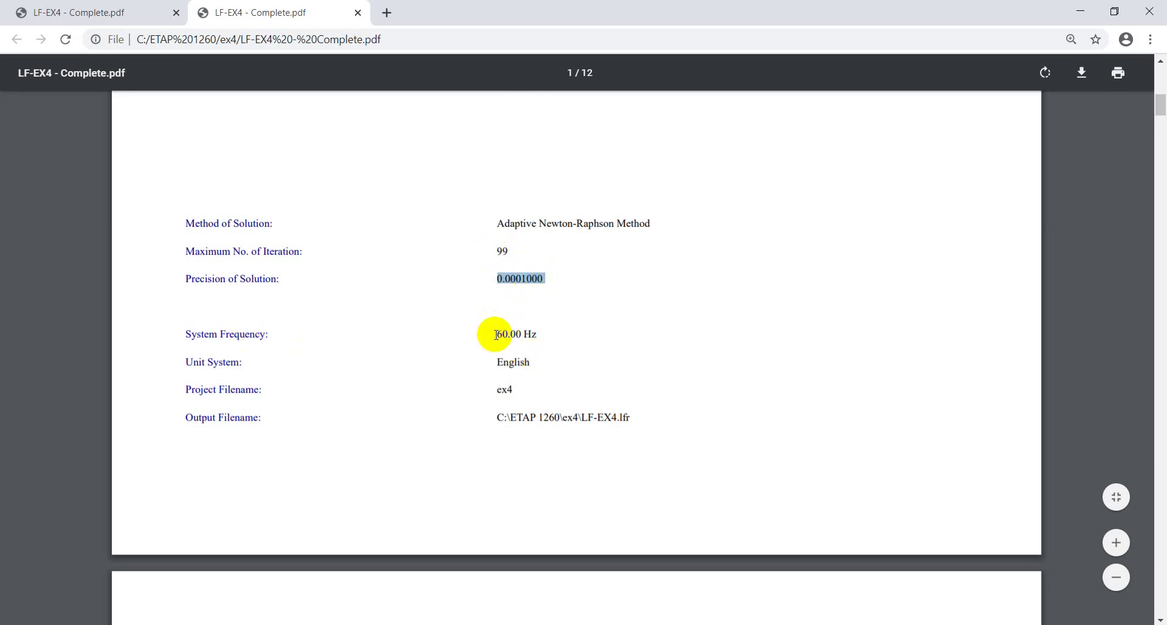
{"action": "left_click_drag", "start_coordinate": [495, 334], "coordinate": [535, 362]}
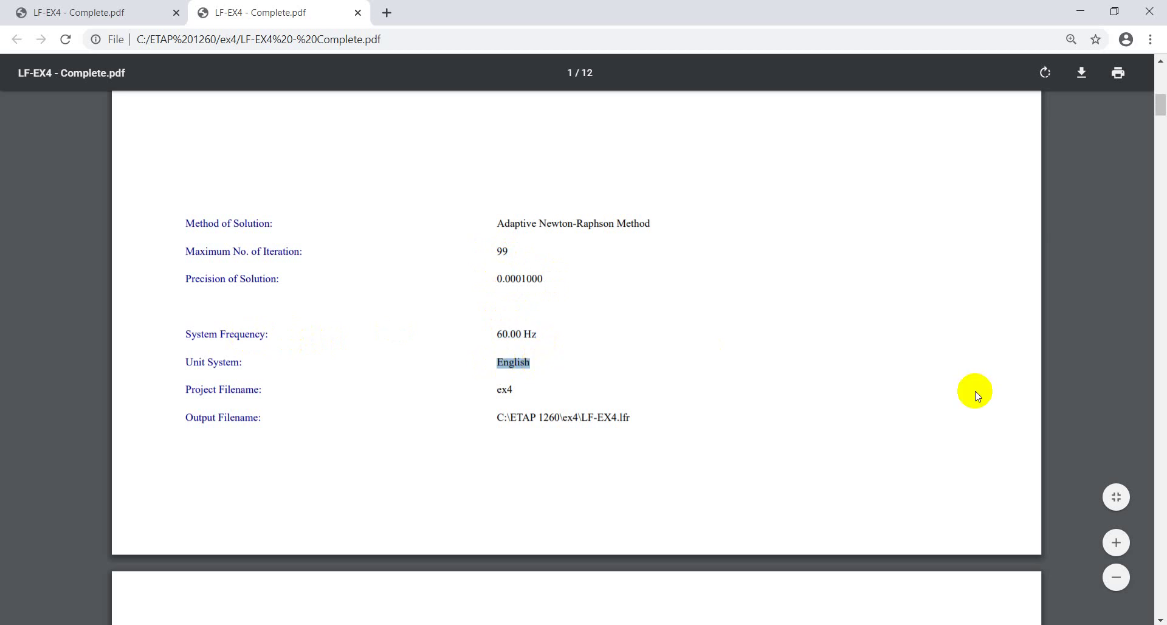
{"action": "scroll", "coordinate": [976, 394], "scroll_direction": "down", "scroll_amount": 8}
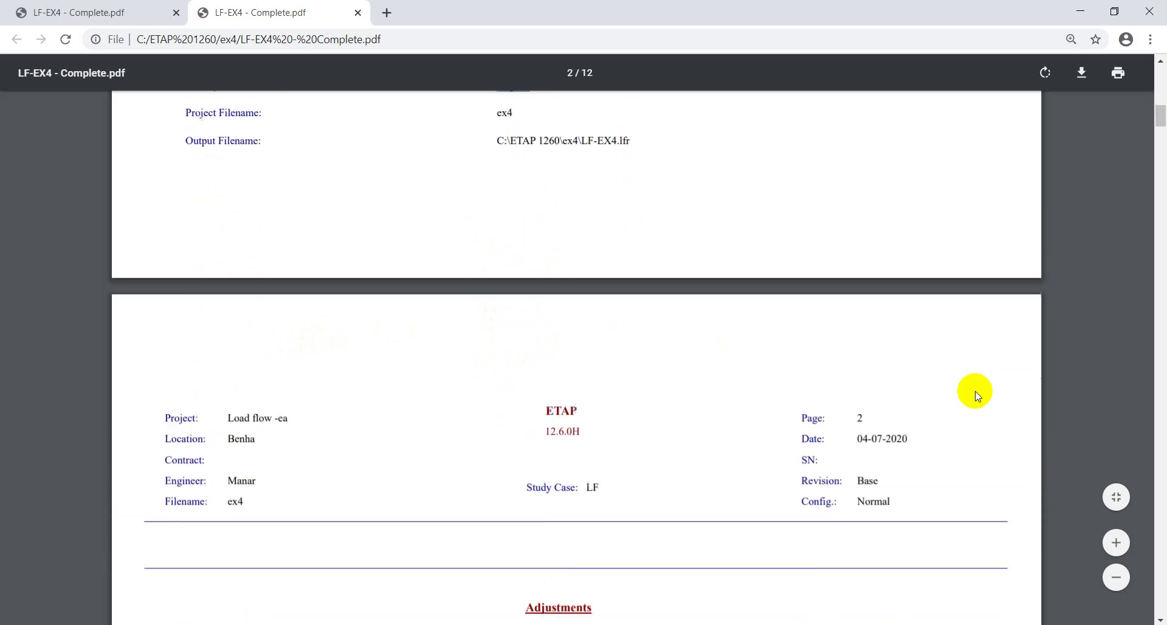
{"action": "scroll", "coordinate": [975, 394], "scroll_direction": "up", "scroll_amount": 1}
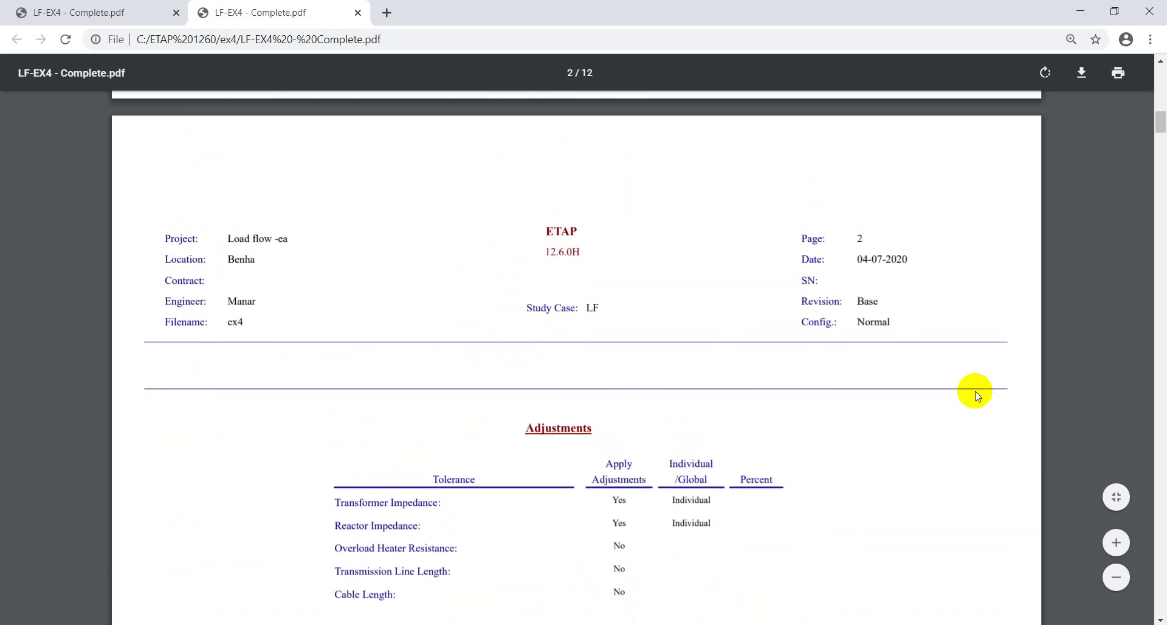
{"action": "scroll", "coordinate": [975, 394], "scroll_direction": "down", "scroll_amount": 4}
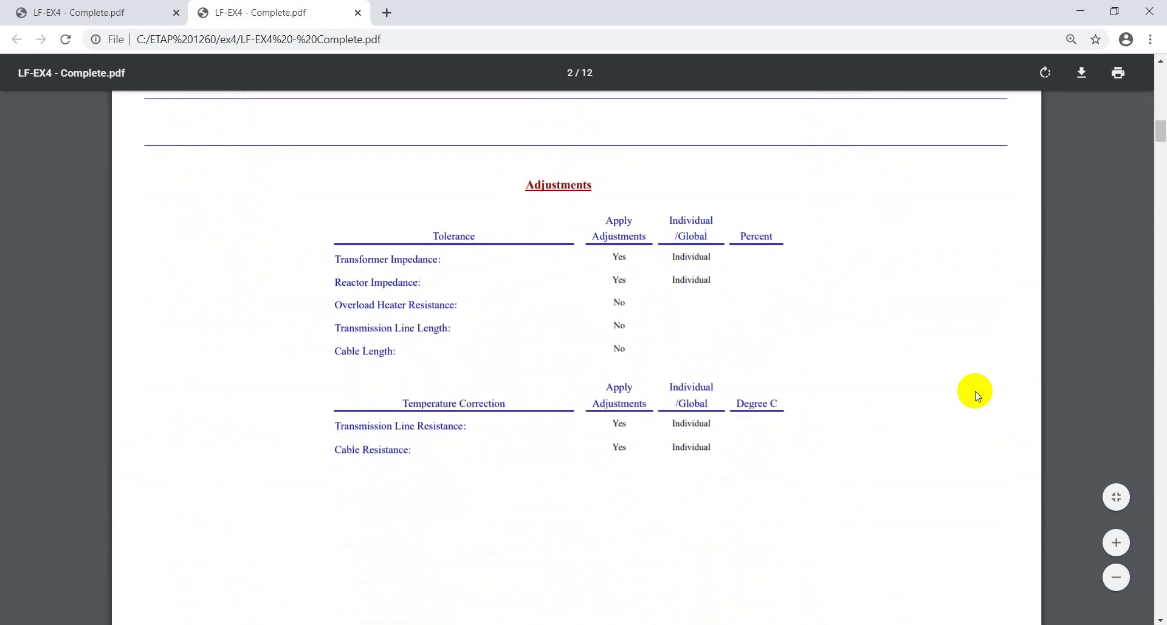
{"action": "scroll", "coordinate": [976, 394], "scroll_direction": "down", "scroll_amount": 2}
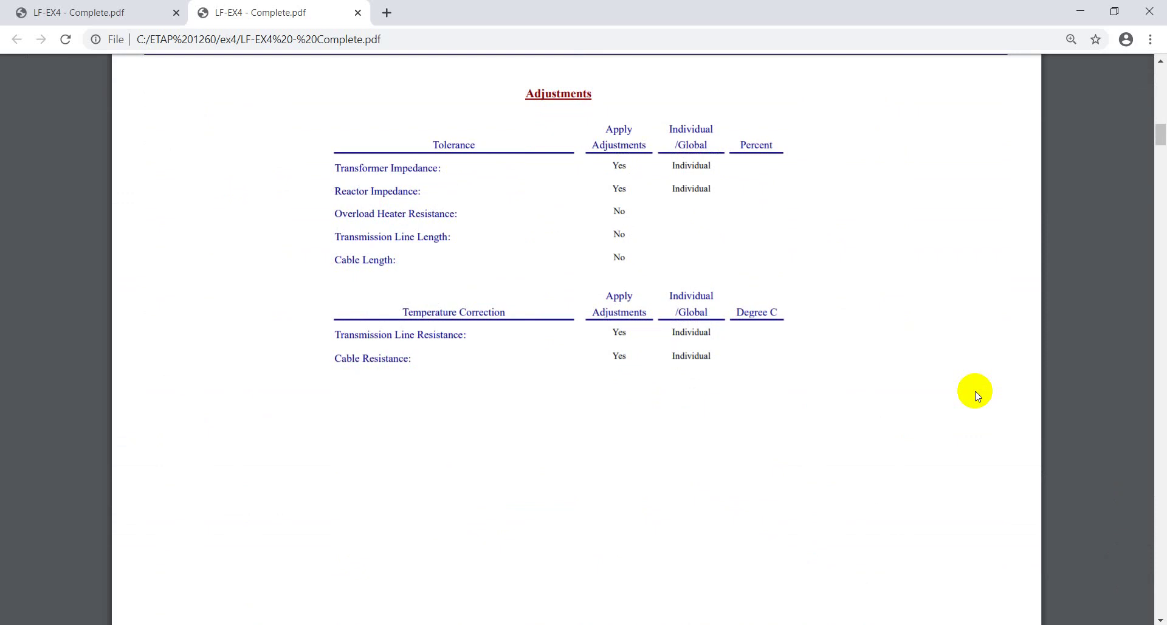
Step: Examine the initial voltage magnitudes of the buses in the Bus Input Data table on page 3
{"action": "scroll", "coordinate": [975, 394], "scroll_direction": "down", "scroll_amount": 12}
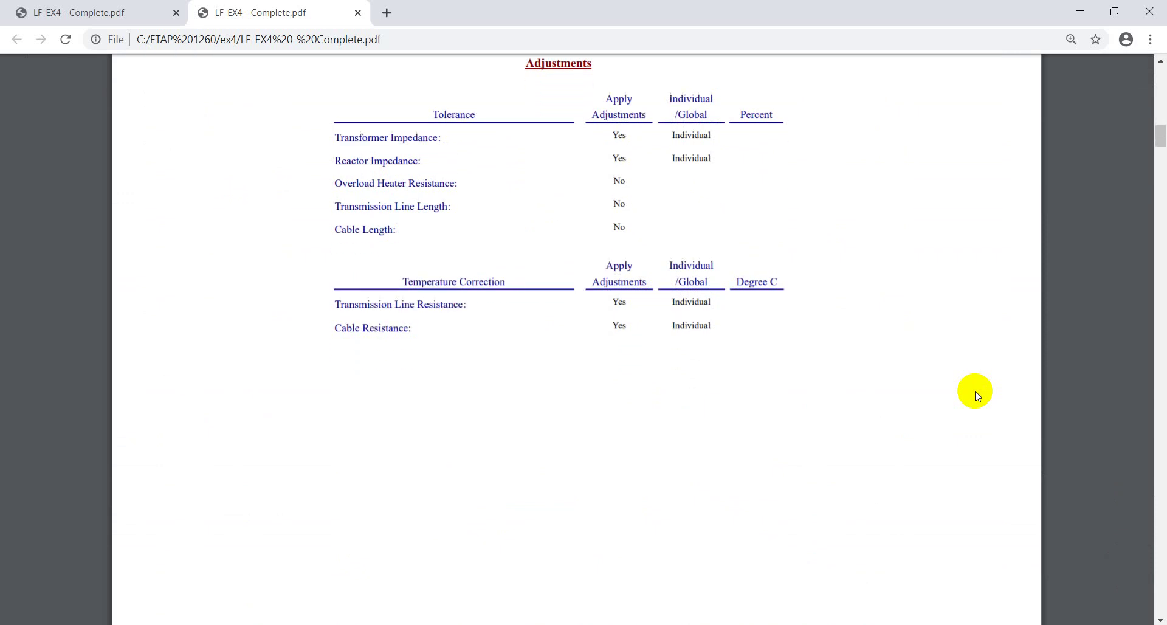
{"action": "scroll", "coordinate": [975, 394], "scroll_direction": "down", "scroll_amount": 5}
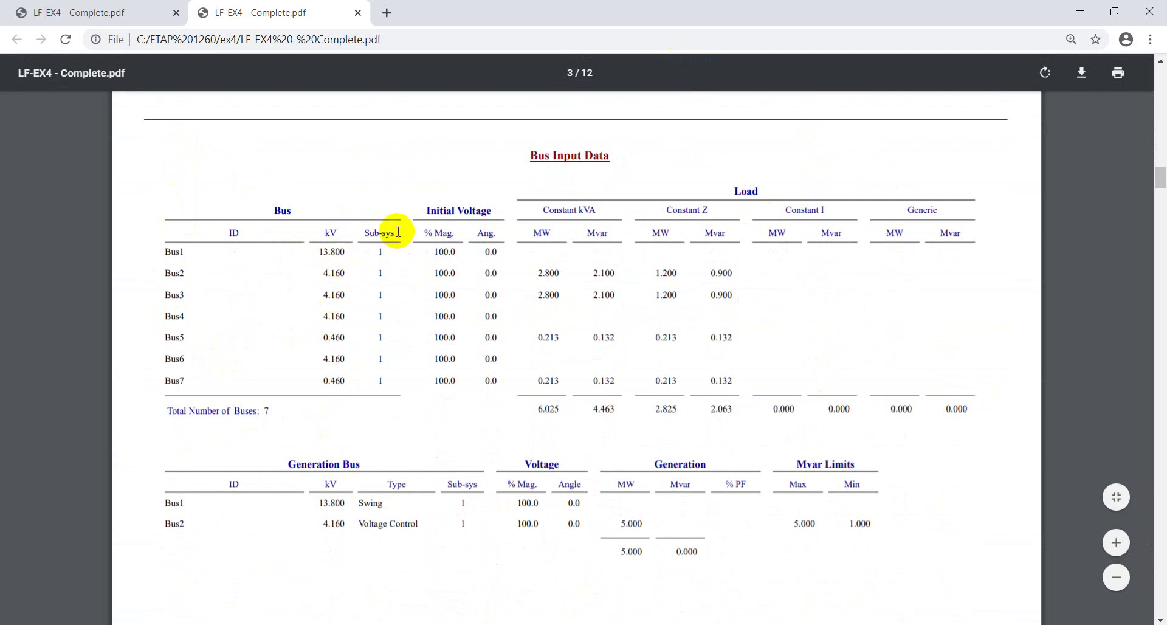
{"action": "left_click_drag", "start_coordinate": [423, 210], "coordinate": [442, 240]}
{"action": "double_click", "coordinate": [444, 251]}
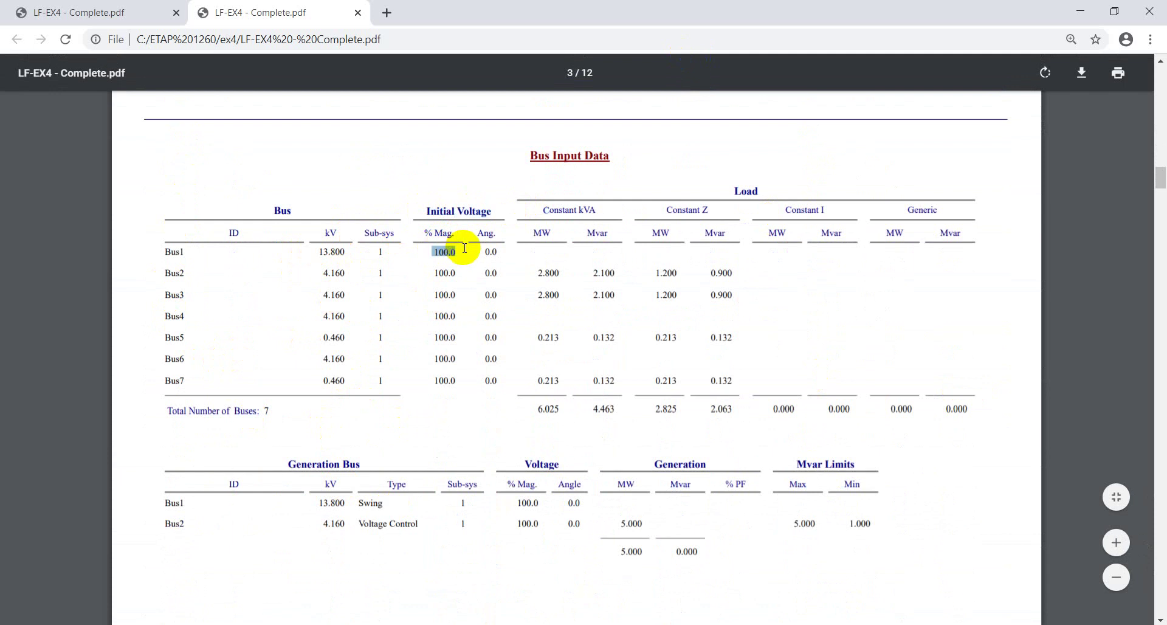
{"action": "double_click", "coordinate": [440, 272]}
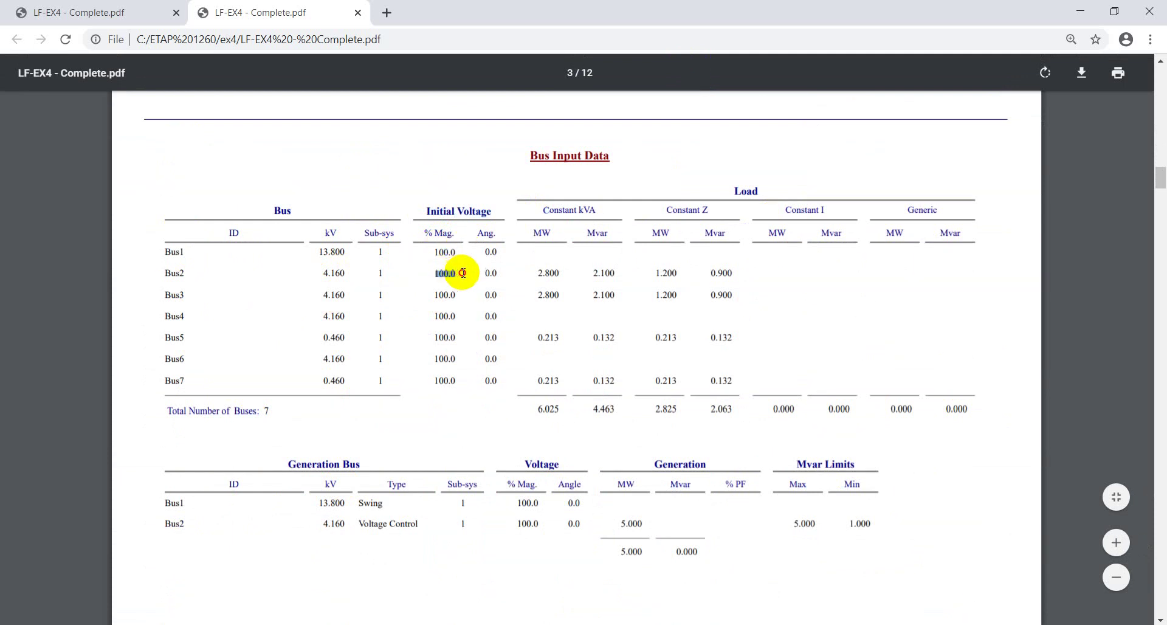
{"action": "double_click", "coordinate": [437, 294]}
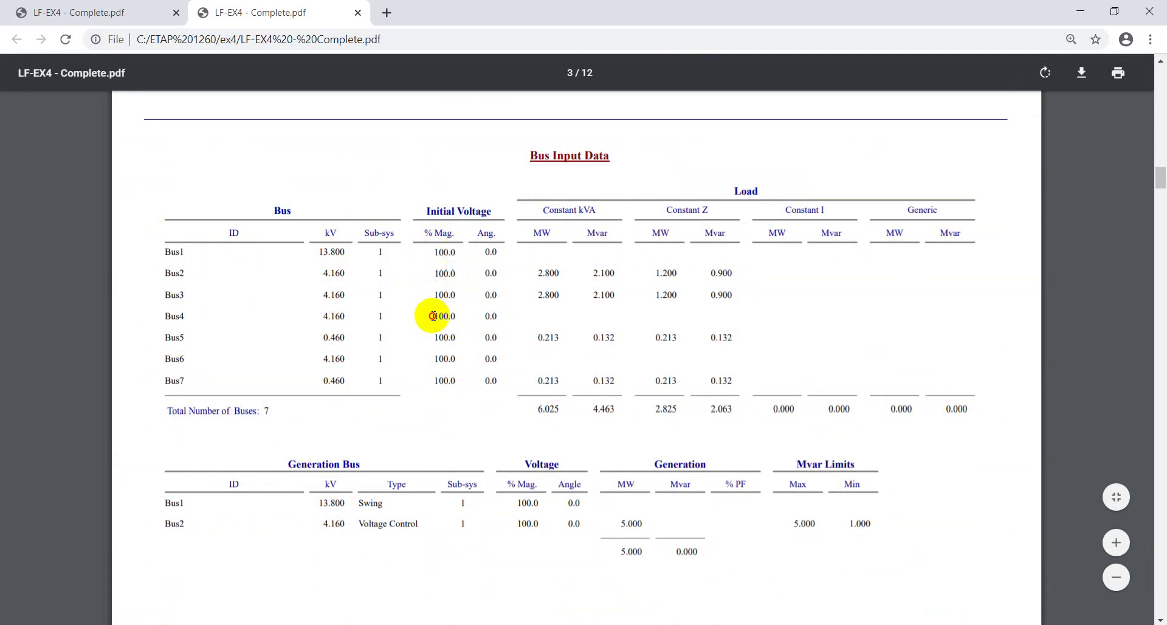
{"action": "left_click_drag", "start_coordinate": [433, 316], "coordinate": [464, 316]}
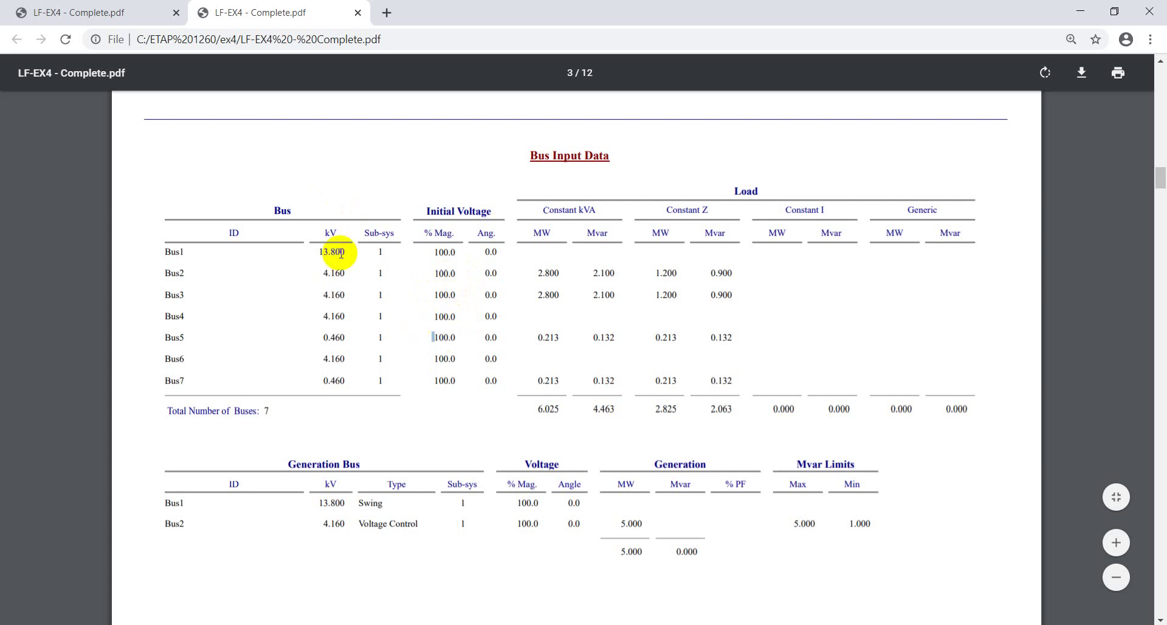
{"action": "left_click", "coordinate": [440, 348]}
{"action": "left_click_drag", "start_coordinate": [434, 335], "coordinate": [486, 338]}
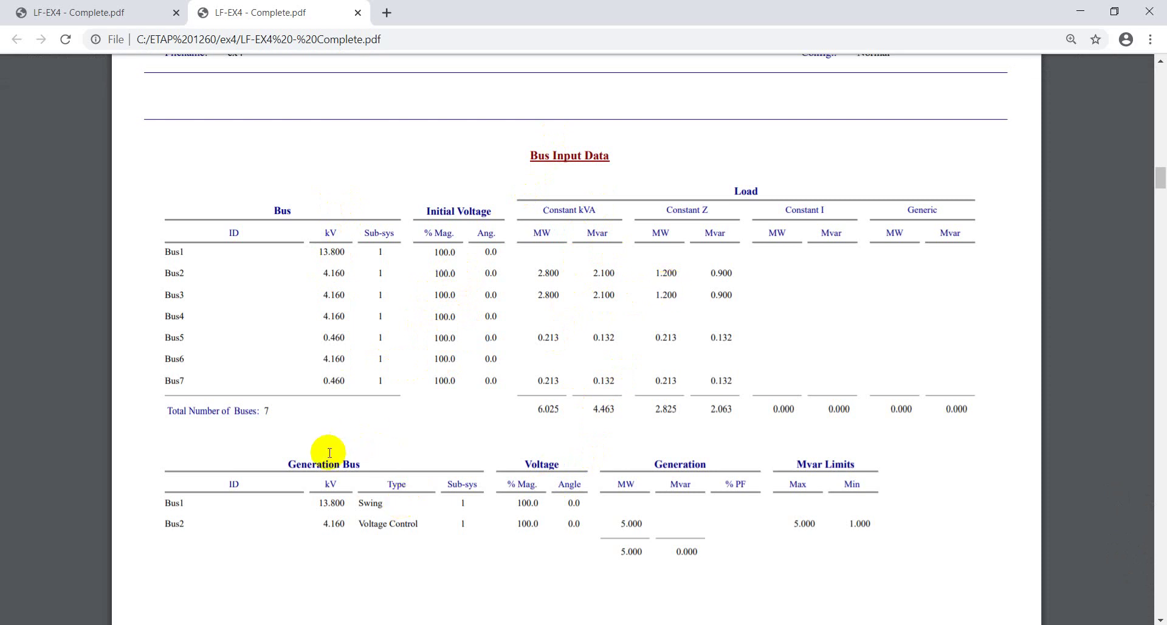
Step: Examine the Generation Bus table on page 3, including the Mvar limits of Bus2
{"action": "left_click_drag", "start_coordinate": [292, 465], "coordinate": [369, 470]}
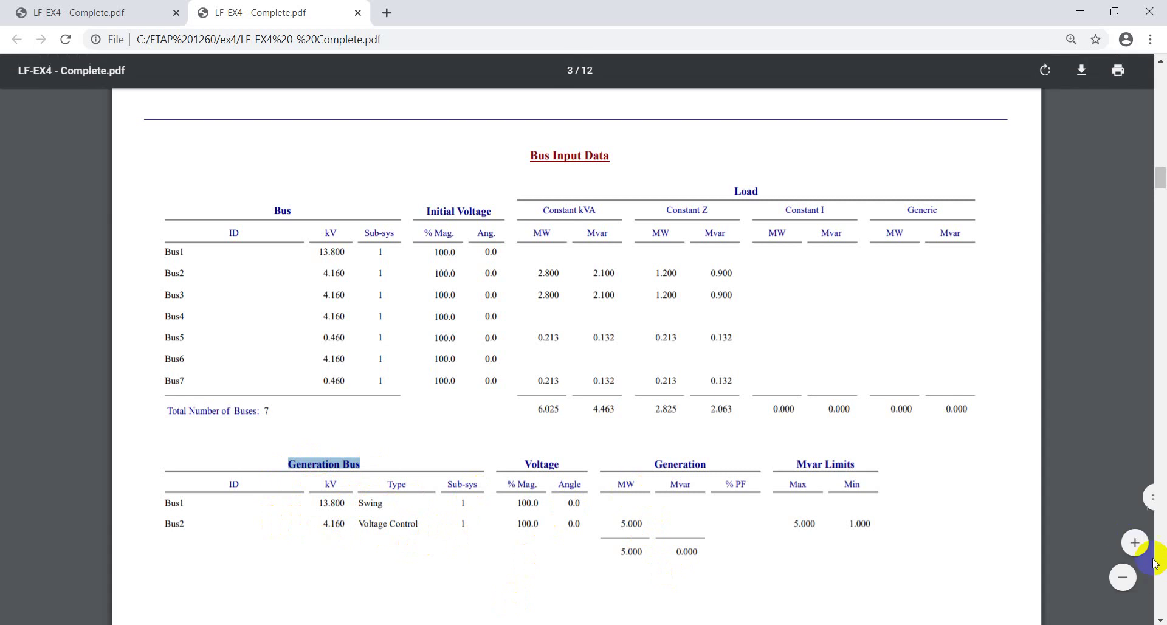
{"action": "left_click_drag", "start_coordinate": [802, 523], "coordinate": [906, 521]}
{"action": "left_click", "coordinate": [906, 521]}
Step: Examine Cable1's library, size, length, temperature, resistance and reactance in the Line/Cable Input Data table on page 4
{"action": "left_click_drag", "start_coordinate": [1162, 183], "coordinate": [1162, 227]}
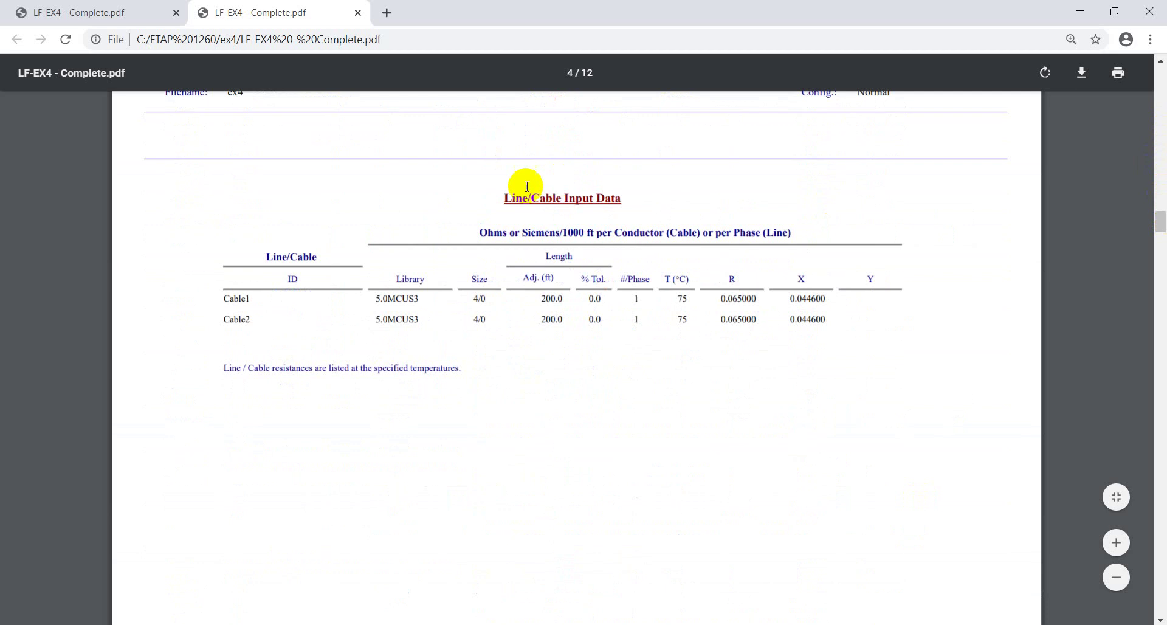
{"action": "left_click_drag", "start_coordinate": [502, 194], "coordinate": [630, 191]}
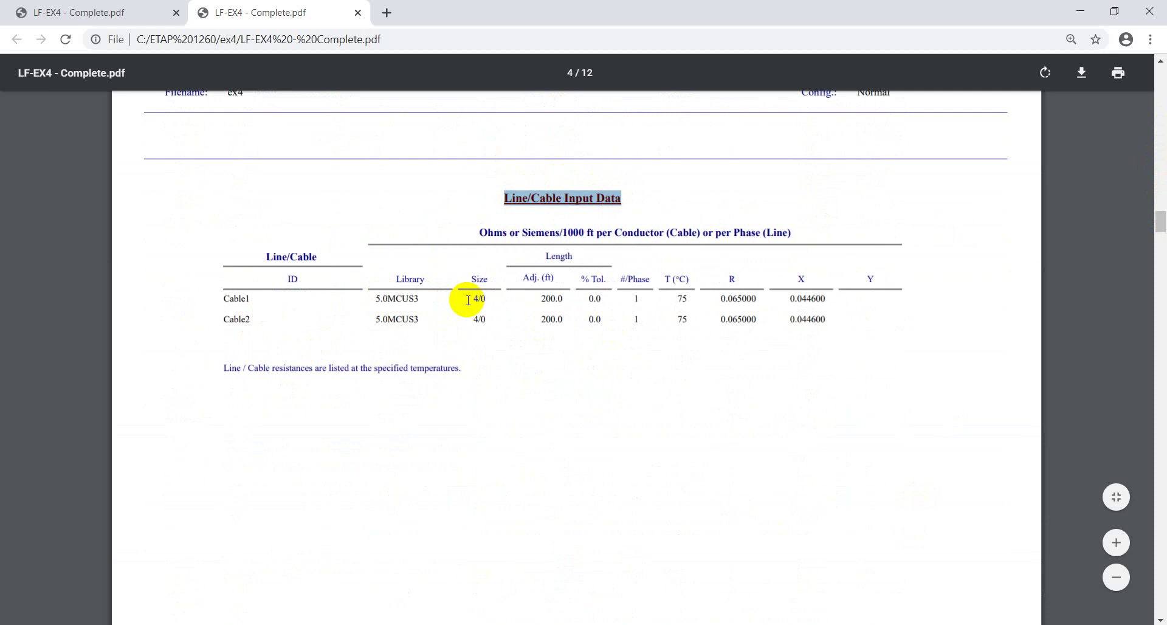
{"action": "left_click_drag", "start_coordinate": [422, 299], "coordinate": [367, 299]}
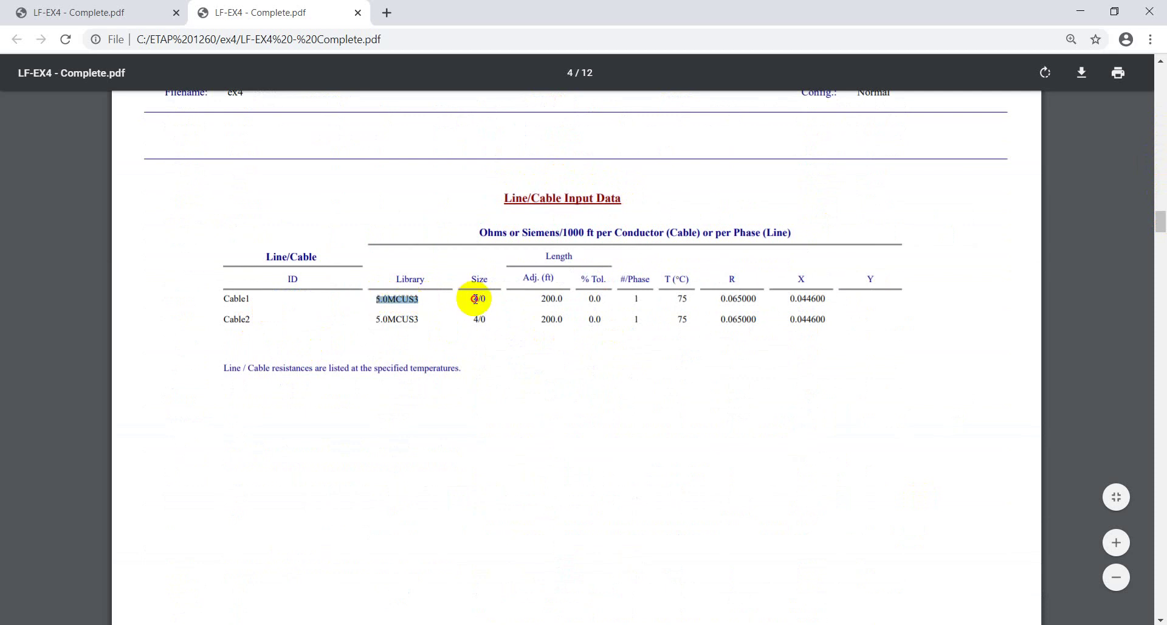
{"action": "left_click_drag", "start_coordinate": [475, 298], "coordinate": [513, 294]}
{"action": "left_click", "coordinate": [547, 299]}
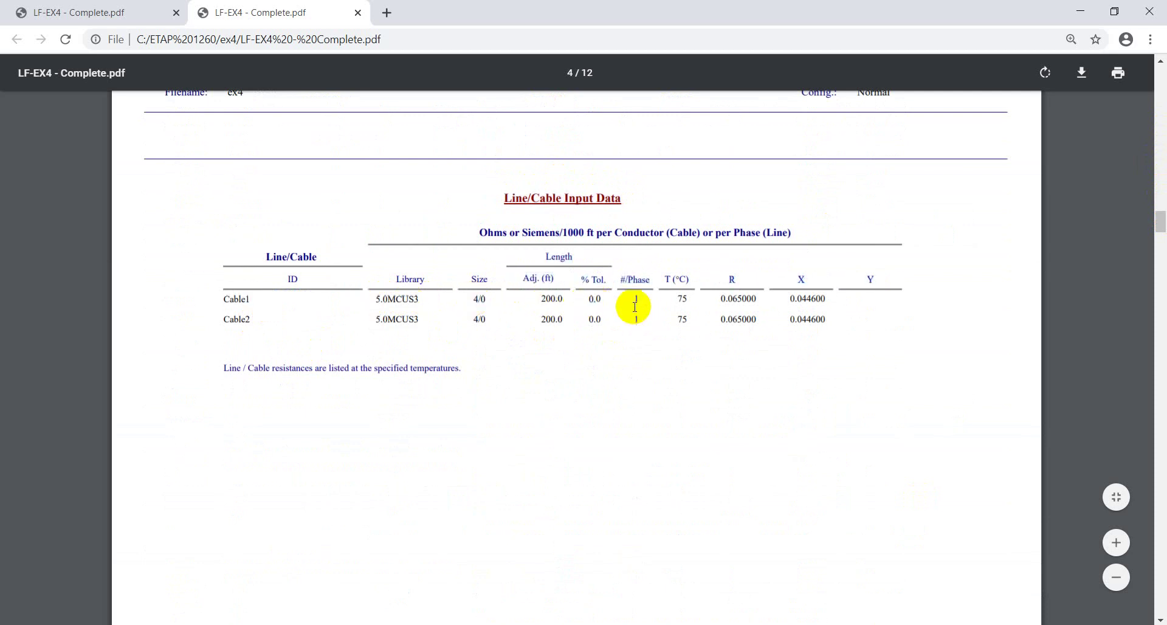
{"action": "left_click_drag", "start_coordinate": [677, 301], "coordinate": [819, 297]}
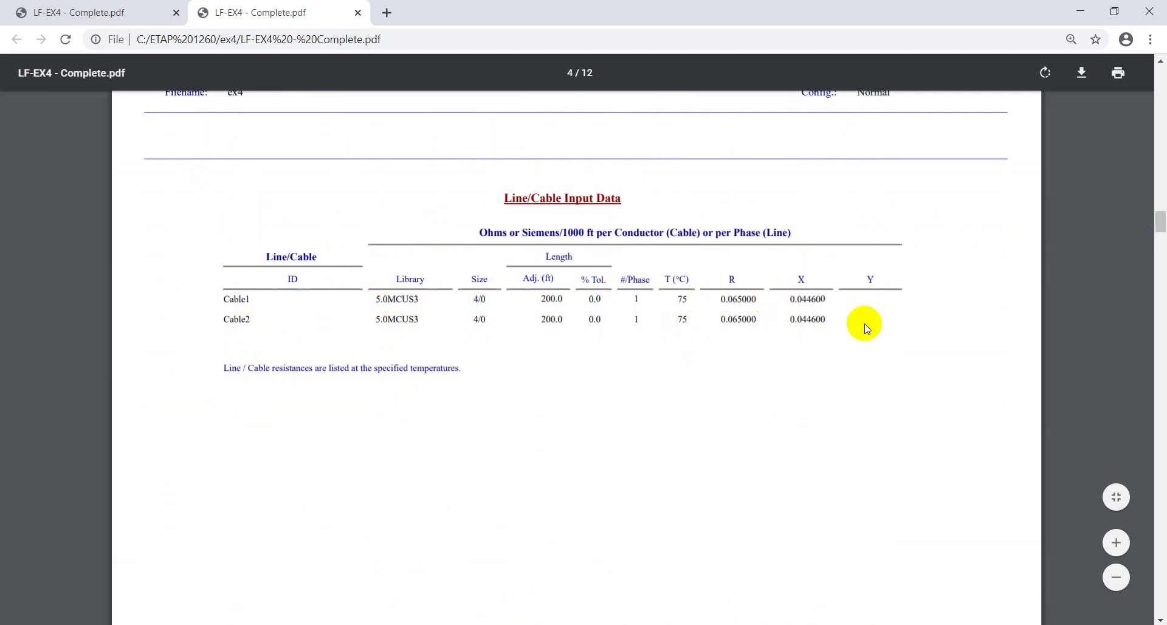
Step: Examine the ratings, tap settings and phase shifts in the 2-Winding Transformer Input Data table on page 5
{"action": "scroll", "coordinate": [866, 328], "scroll_direction": "down", "scroll_amount": 12}
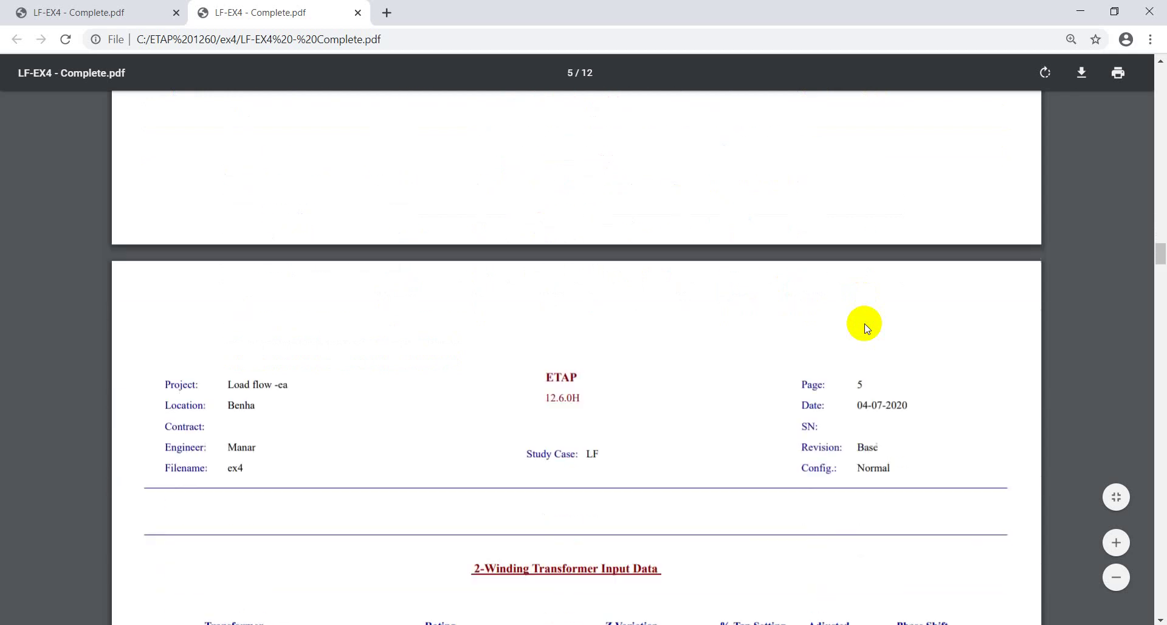
{"action": "scroll", "coordinate": [867, 328], "scroll_direction": "down", "scroll_amount": 6}
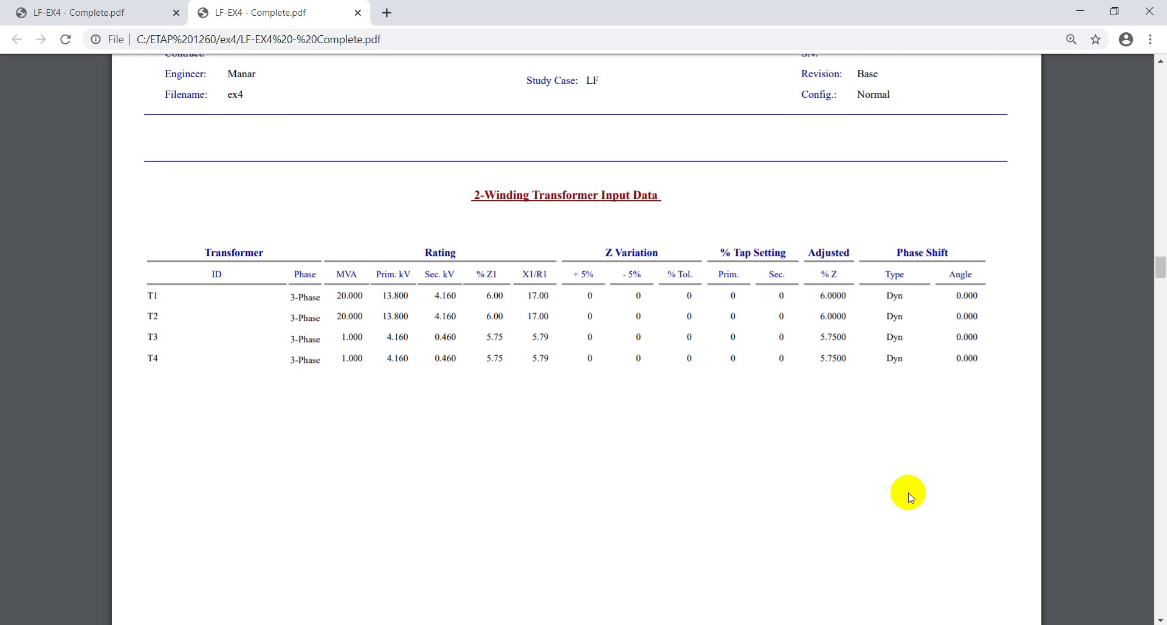
{"action": "scroll", "coordinate": [910, 497], "scroll_direction": "down", "scroll_amount": 1}
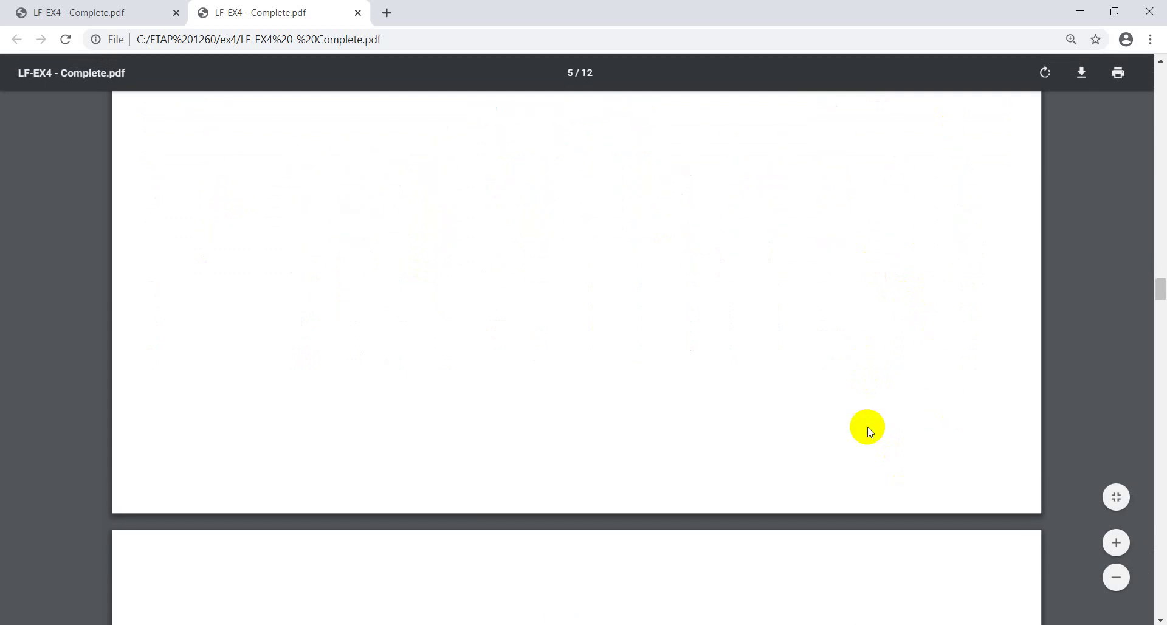
Step: Examine the branch impedances and their 100 MVA base in the Branch Connections table on page 6
{"action": "scroll", "coordinate": [868, 432], "scroll_direction": "up", "scroll_amount": 3}
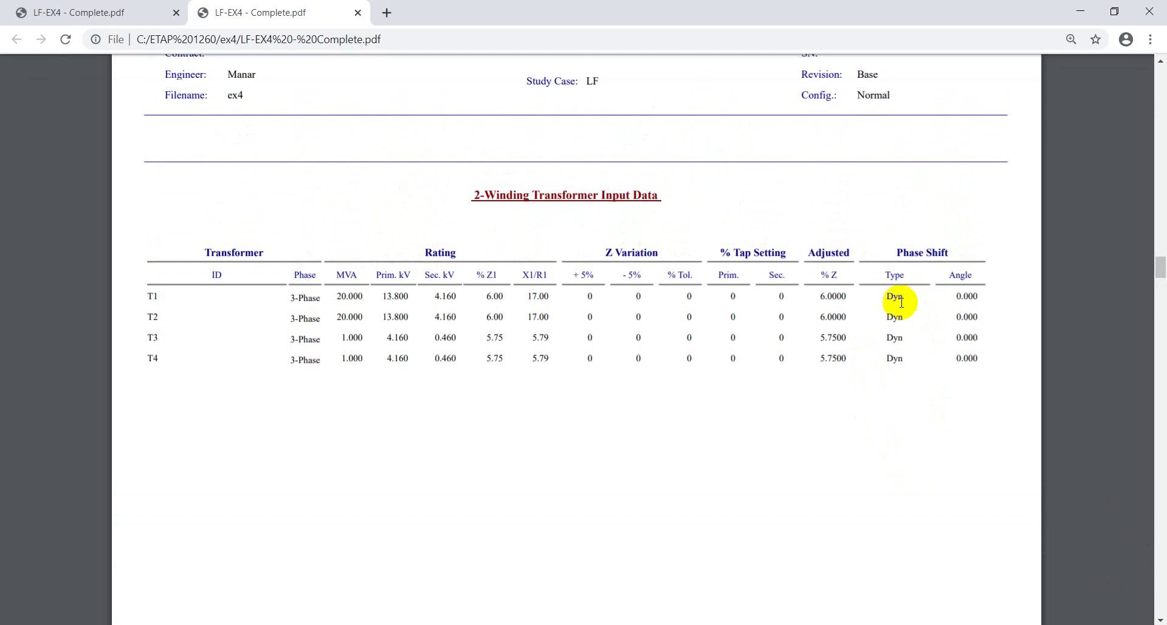
{"action": "scroll", "coordinate": [935, 303], "scroll_direction": "down", "scroll_amount": 10}
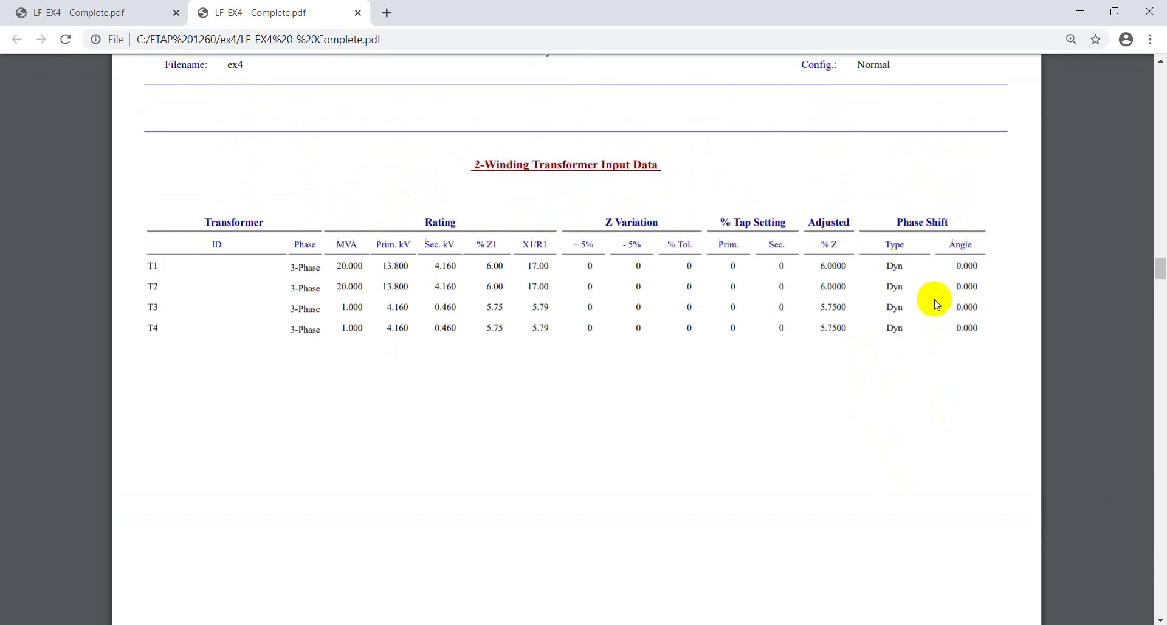
{"action": "scroll", "coordinate": [935, 302], "scroll_direction": "down", "scroll_amount": 5}
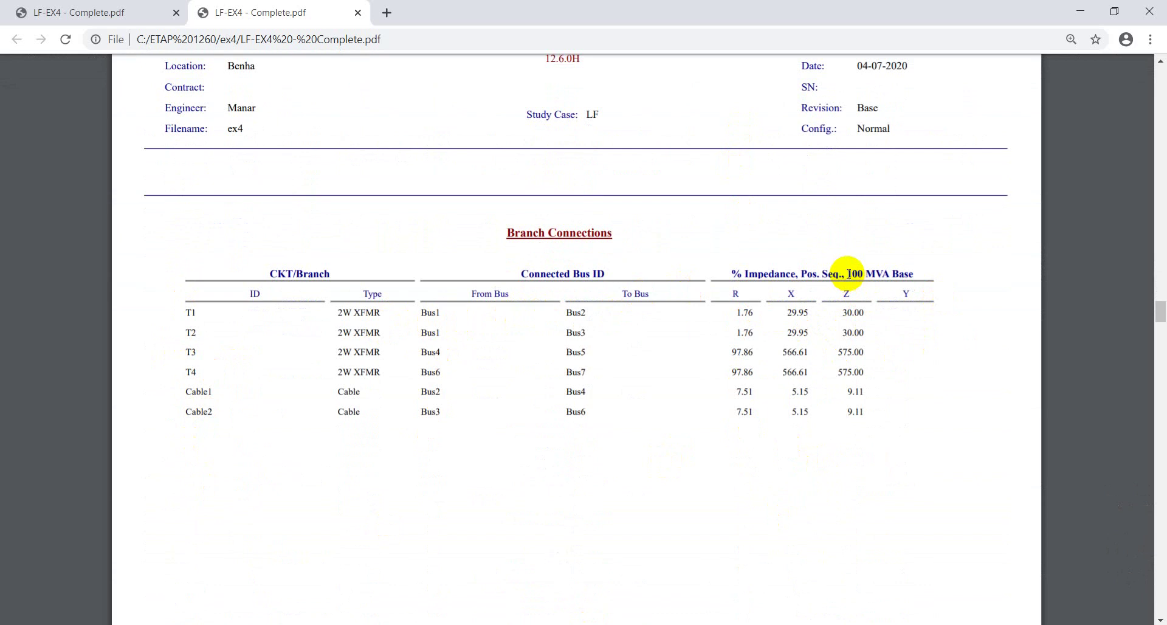
{"action": "left_click_drag", "start_coordinate": [852, 272], "coordinate": [922, 280]}
{"action": "left_click", "coordinate": [936, 416]}
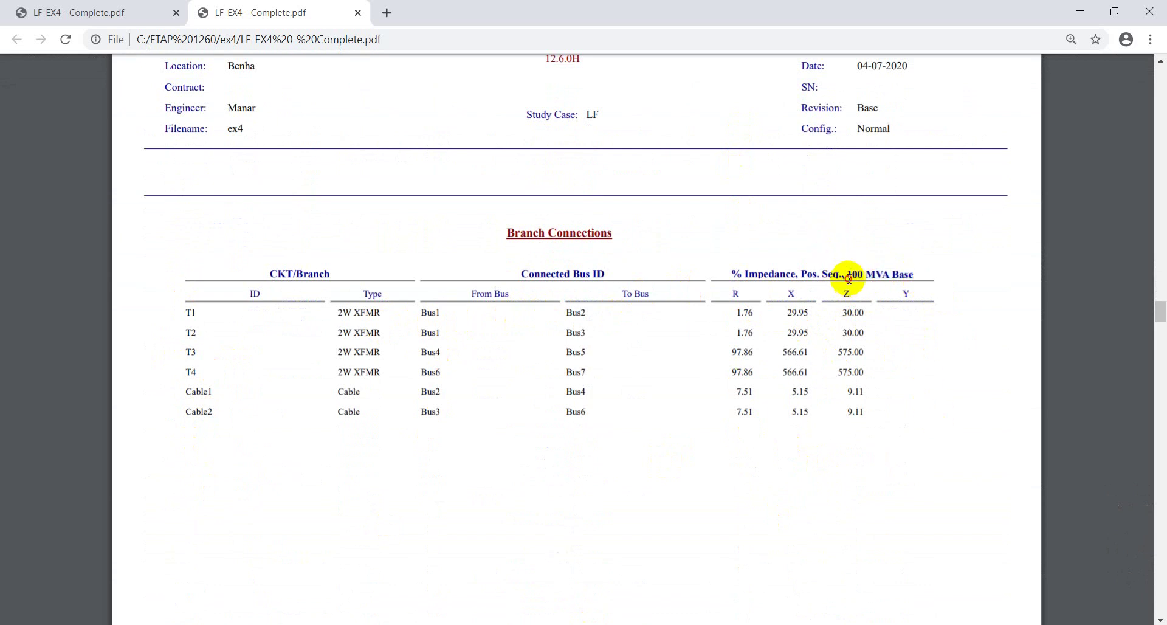
{"action": "left_click_drag", "start_coordinate": [848, 279], "coordinate": [906, 277]}
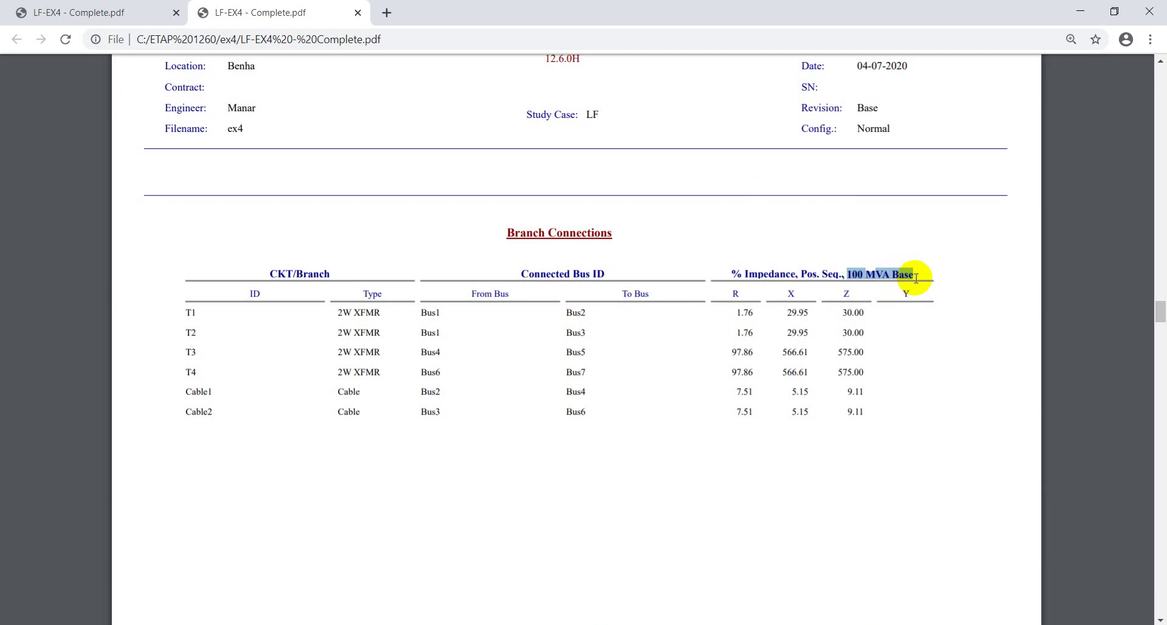
Step: Examine the Load Flow columns in the LOAD FLOW REPORT table on page 7, especially the Bus1 to Bus2 power factor
{"action": "scroll", "coordinate": [916, 278], "scroll_direction": "down", "scroll_amount": 15}
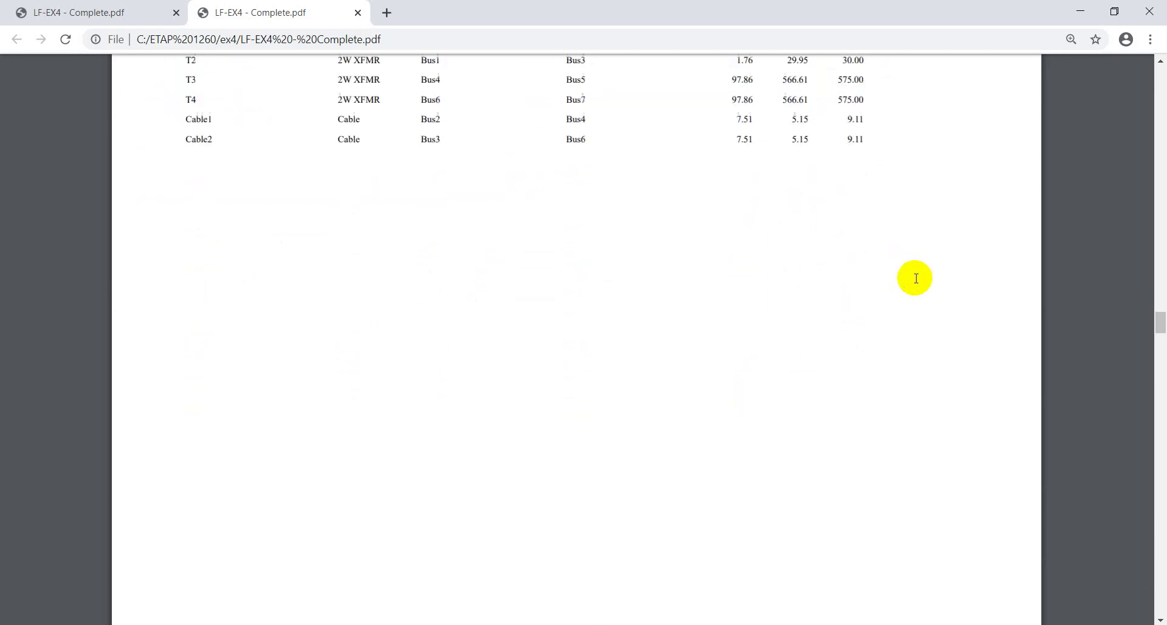
{"action": "scroll", "coordinate": [916, 278], "scroll_direction": "down", "scroll_amount": 2}
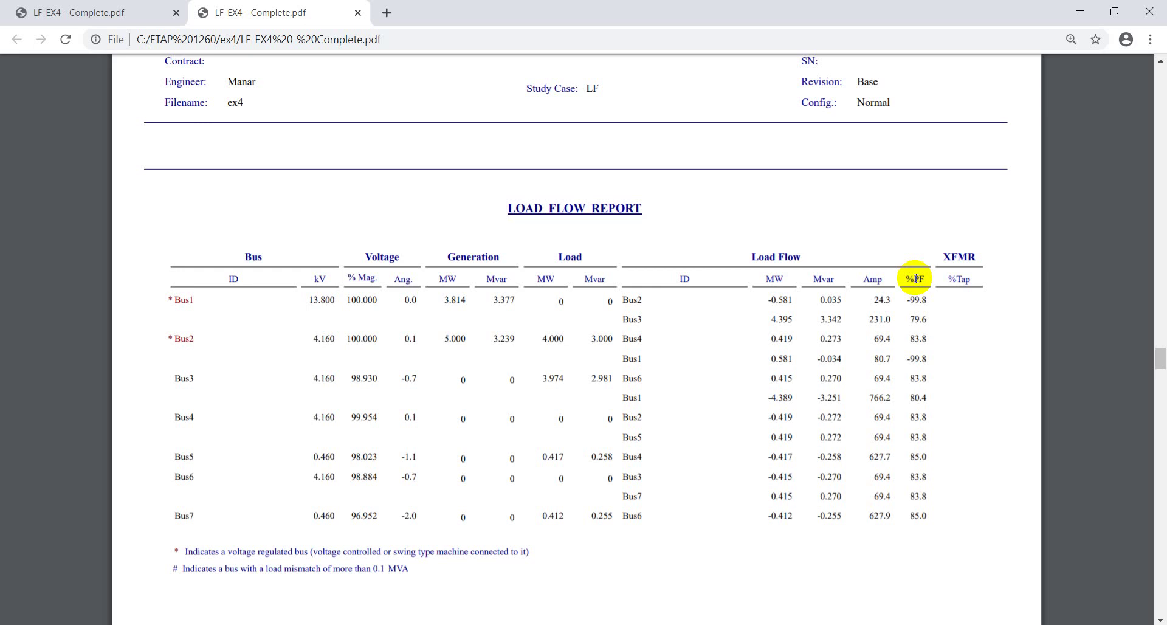
{"action": "scroll", "coordinate": [914, 278], "scroll_direction": "down", "scroll_amount": 3}
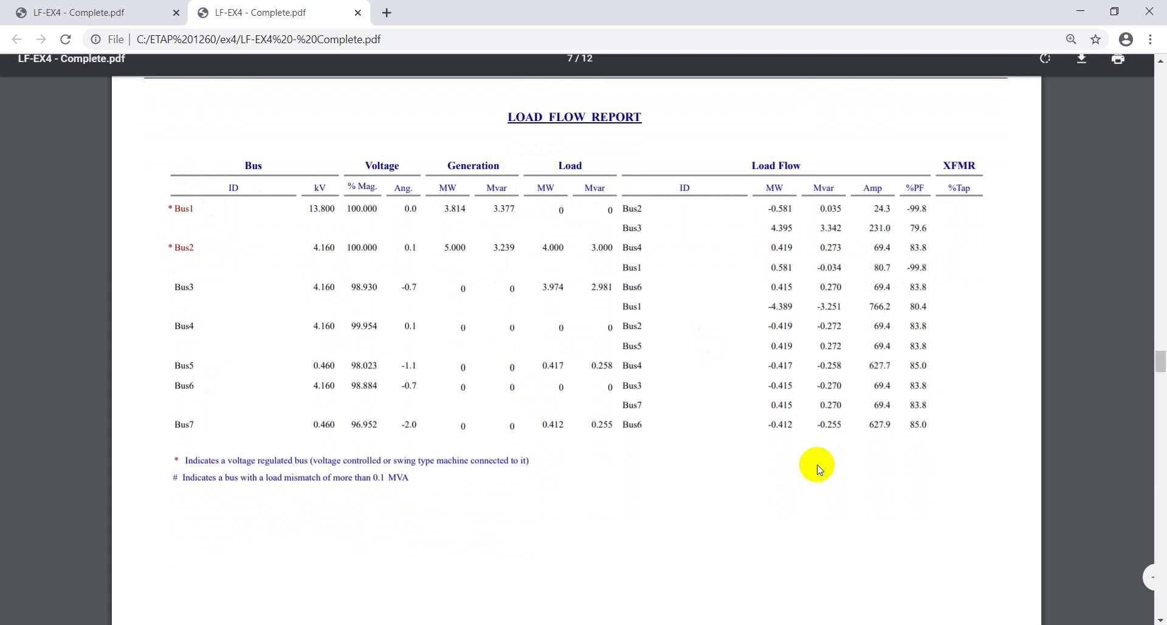
{"action": "left_click", "coordinate": [1115, 543]}
{"action": "left_click", "coordinate": [1116, 542]}
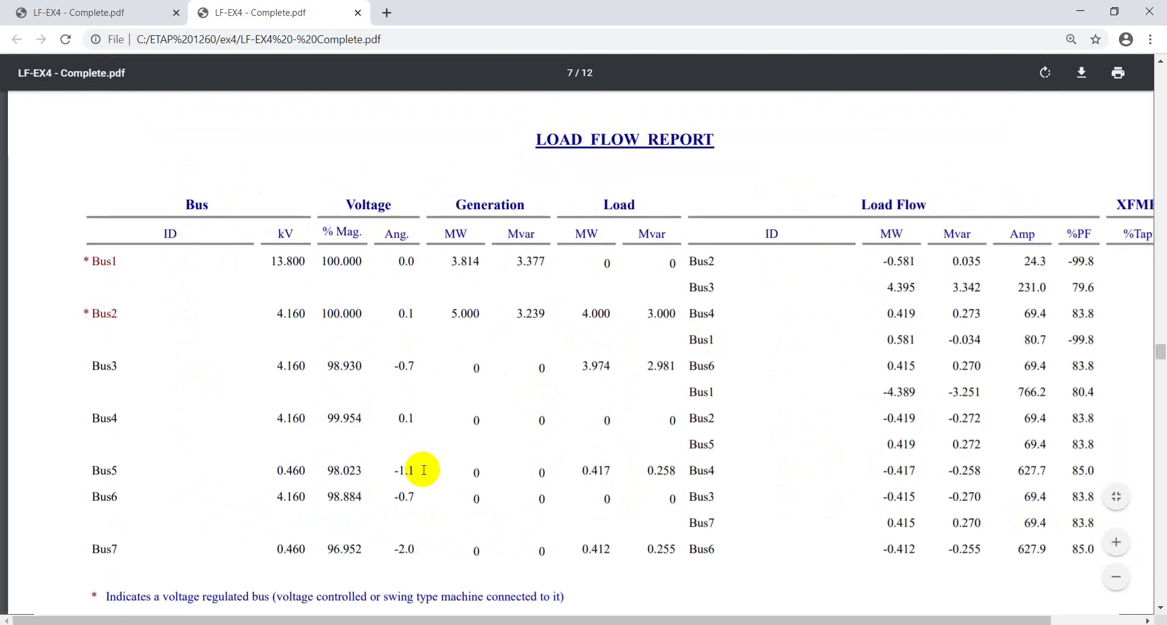
{"action": "left_click", "coordinate": [1116, 576]}
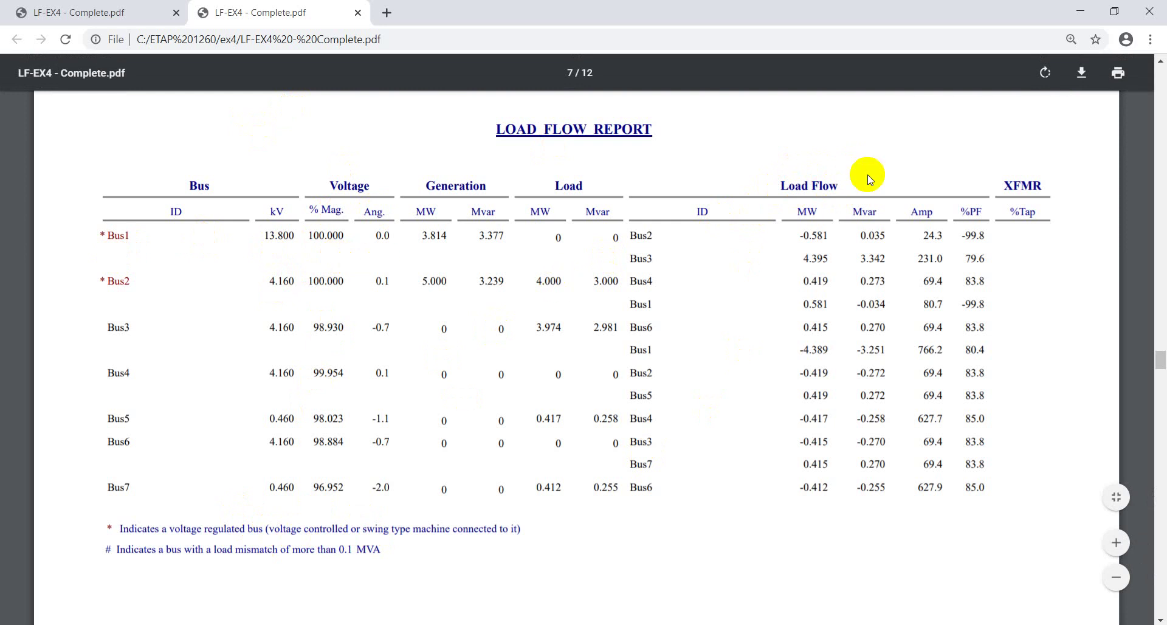
{"action": "left_click_drag", "start_coordinate": [782, 184], "coordinate": [838, 185]}
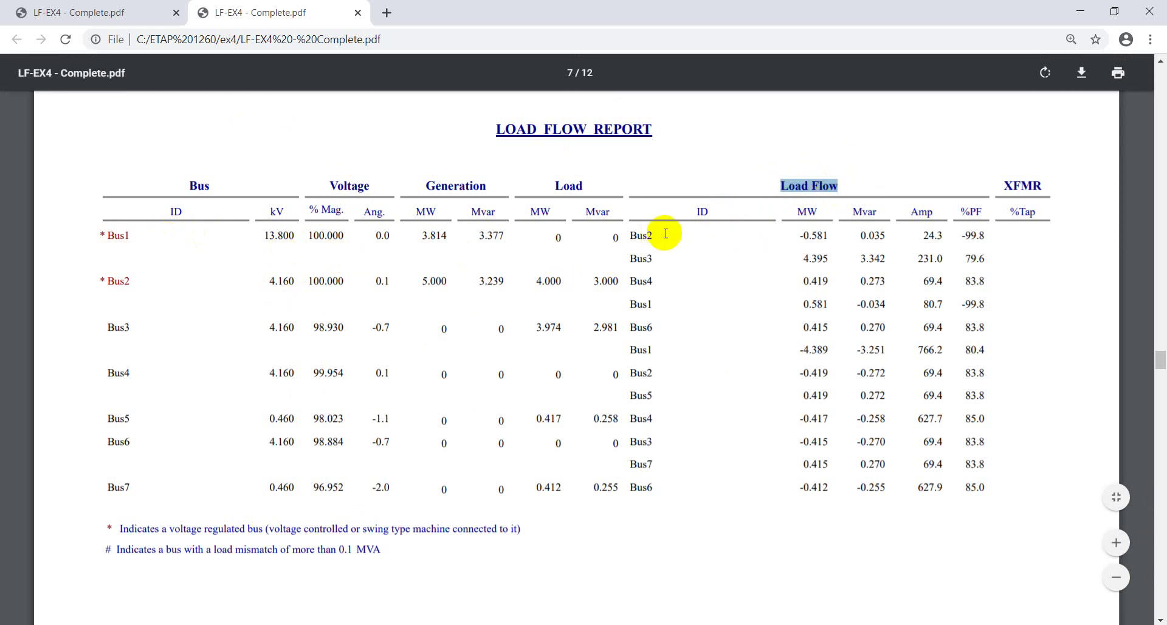
{"action": "left_click_drag", "start_coordinate": [799, 239], "coordinate": [991, 236]}
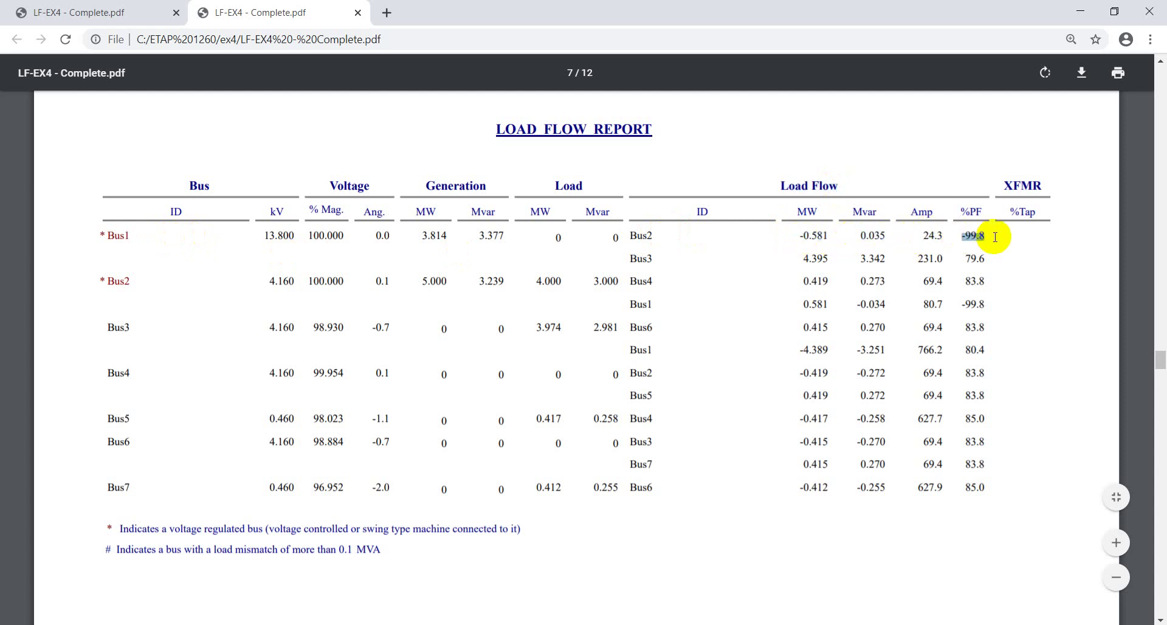
Step: Switch to ETAP, check the power flow through T1 on the one-line diagram, and return to the PDF report
{"action": "mouse_move", "coordinate": [341, 623]}
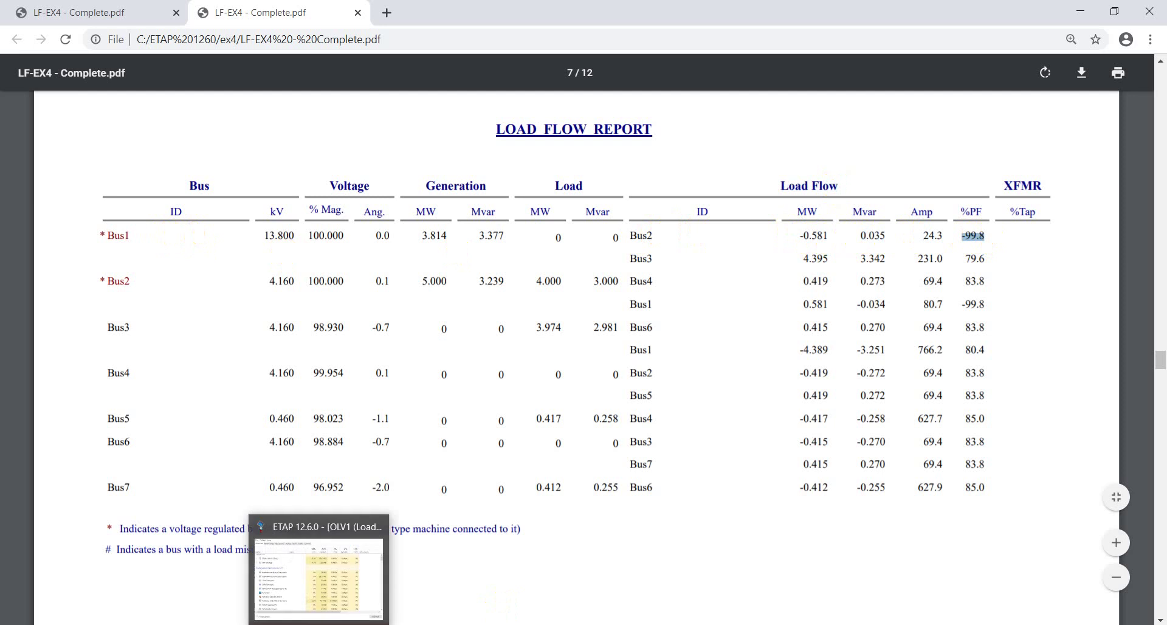
{"action": "left_click", "coordinate": [331, 550]}
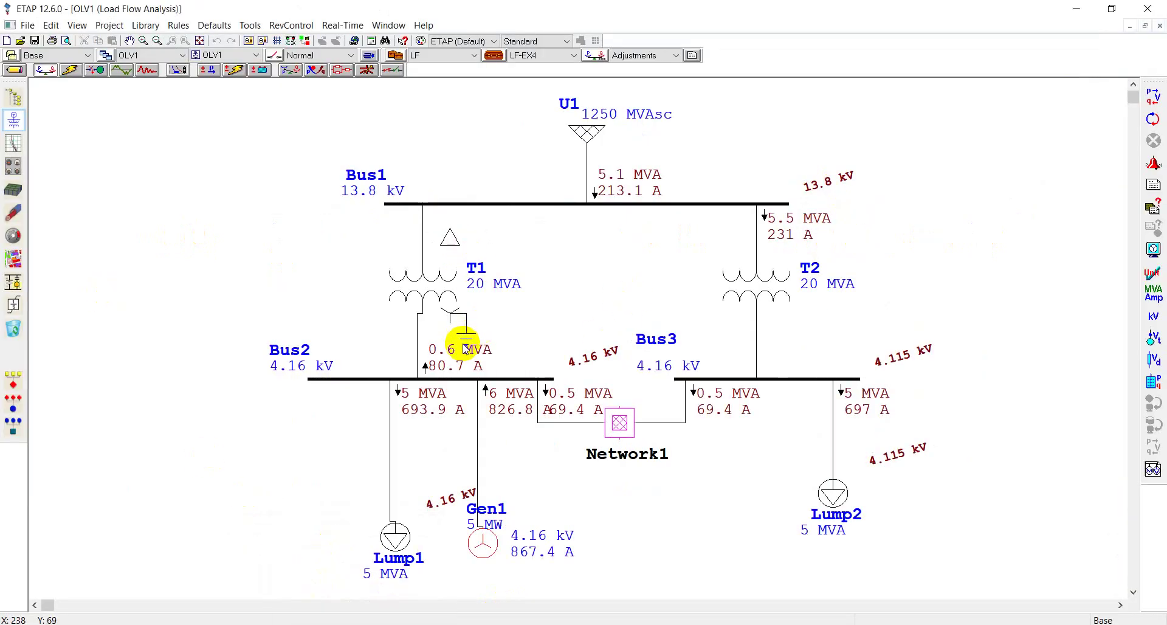
{"action": "left_click_drag", "start_coordinate": [447, 345], "coordinate": [502, 337]}
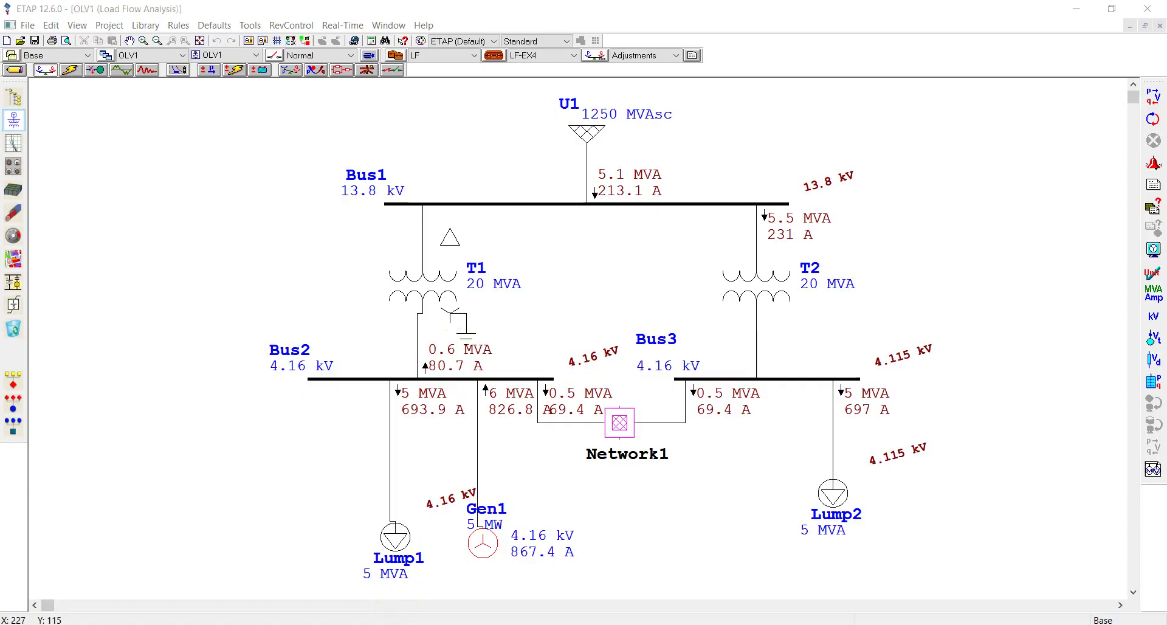
{"action": "left_click", "coordinate": [405, 624]}
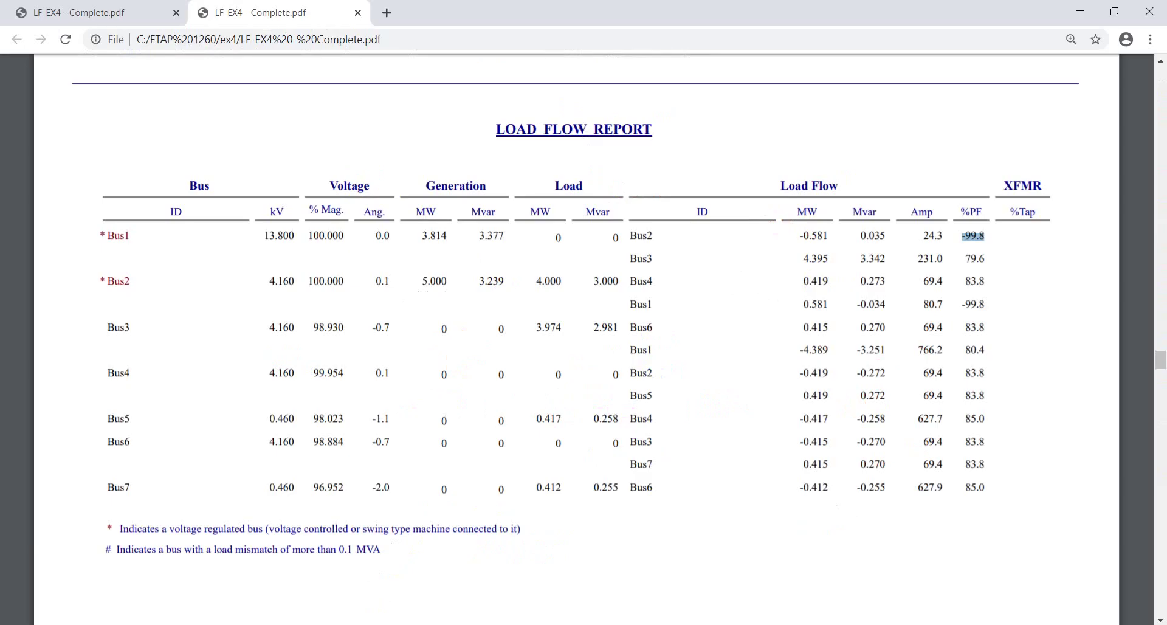
Step: In ETAP, display the one-line diagram's power flows in MW and Mvar, and return to the PDF report
{"action": "key", "text": "alt+Tab"}
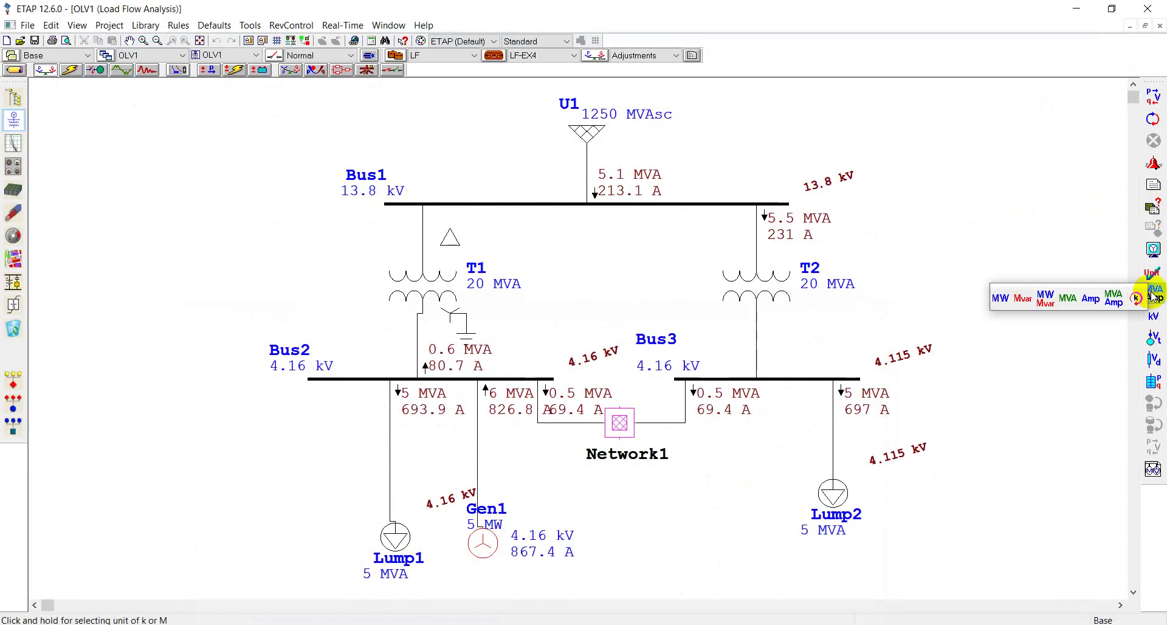
{"action": "left_click_drag", "start_coordinate": [1152, 296], "coordinate": [1055, 305]}
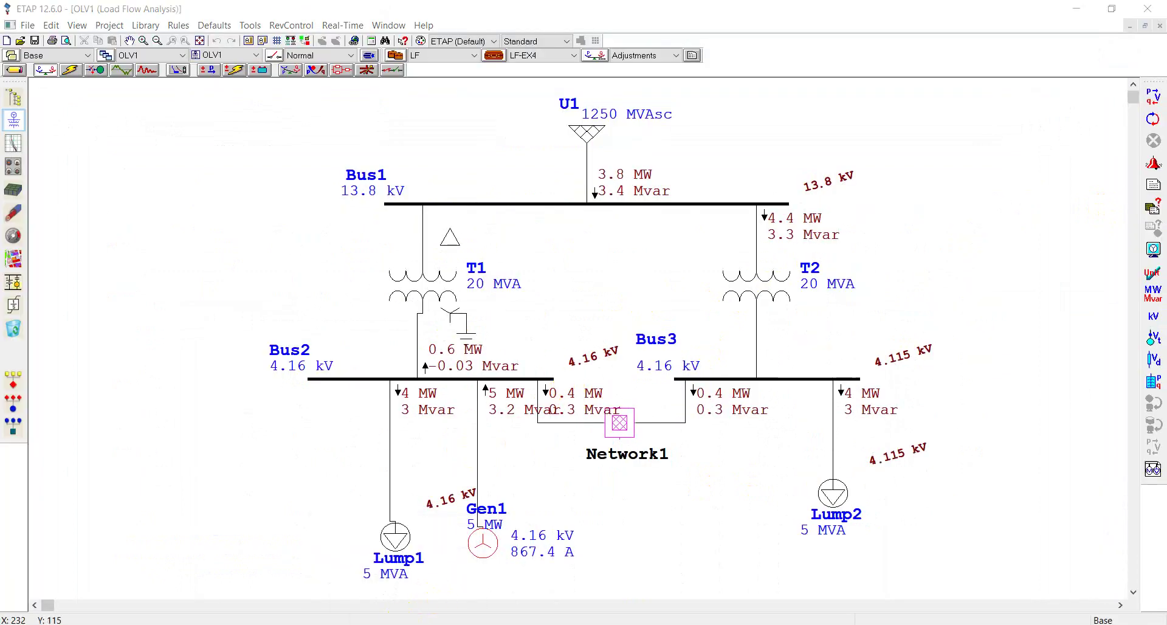
{"action": "left_click", "coordinate": [401, 622]}
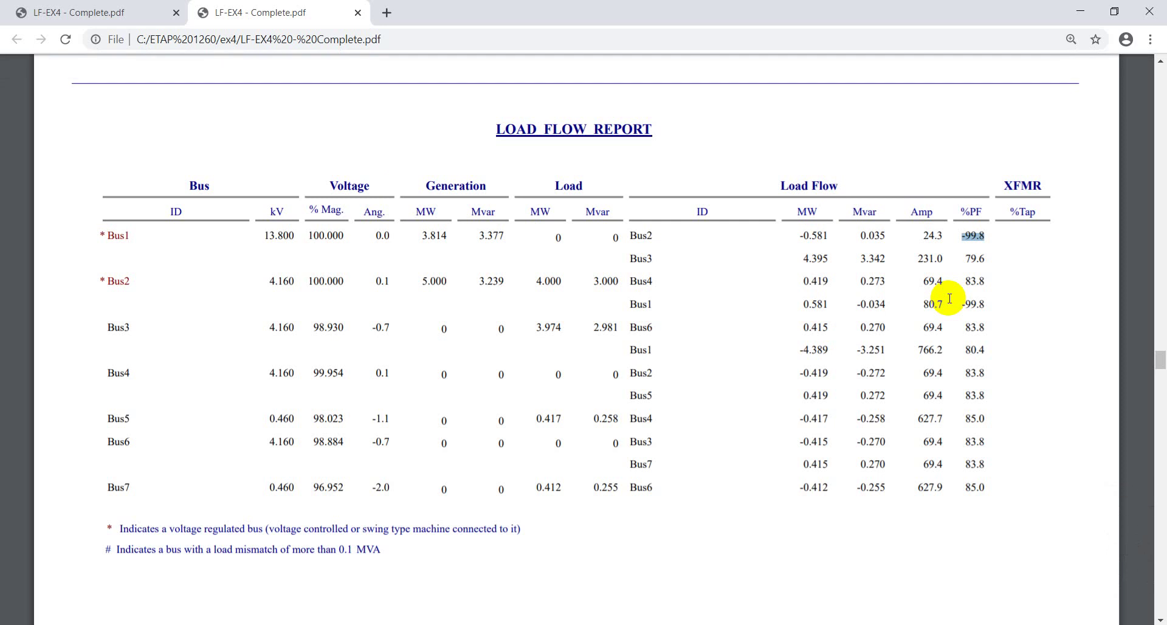
Step: Review the bus voltages, generation, loads and power factors across the whole LOAD FLOW REPORT table on page 7
{"action": "left_click", "coordinate": [1028, 328]}
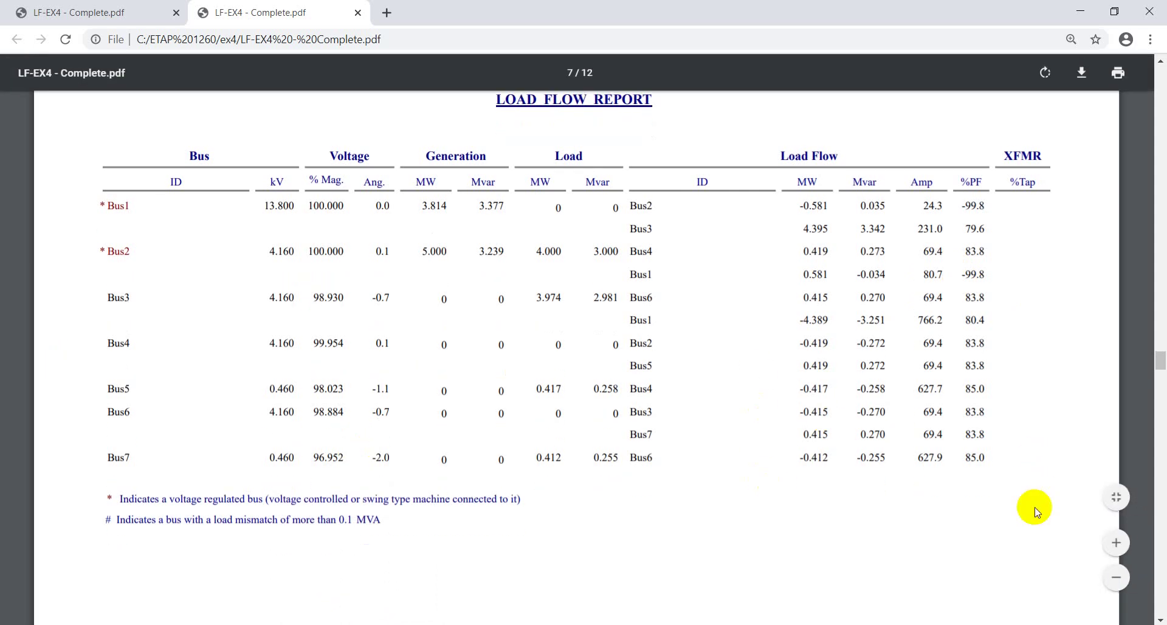
{"action": "scroll", "coordinate": [1037, 512], "scroll_direction": "down", "scroll_amount": 4}
{"action": "scroll", "coordinate": [1036, 511], "scroll_direction": "up", "scroll_amount": 2}
{"action": "scroll", "coordinate": [1036, 512], "scroll_direction": "up", "scroll_amount": 5}
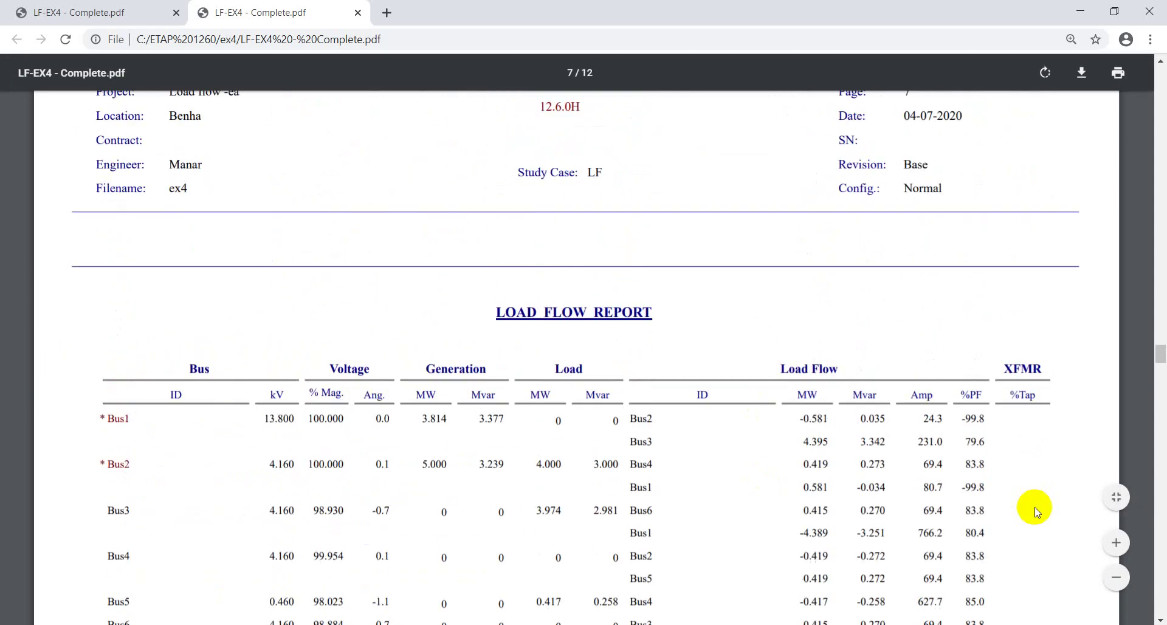
{"action": "left_click_drag", "start_coordinate": [658, 314], "coordinate": [487, 312]}
{"action": "left_click", "coordinate": [701, 338]}
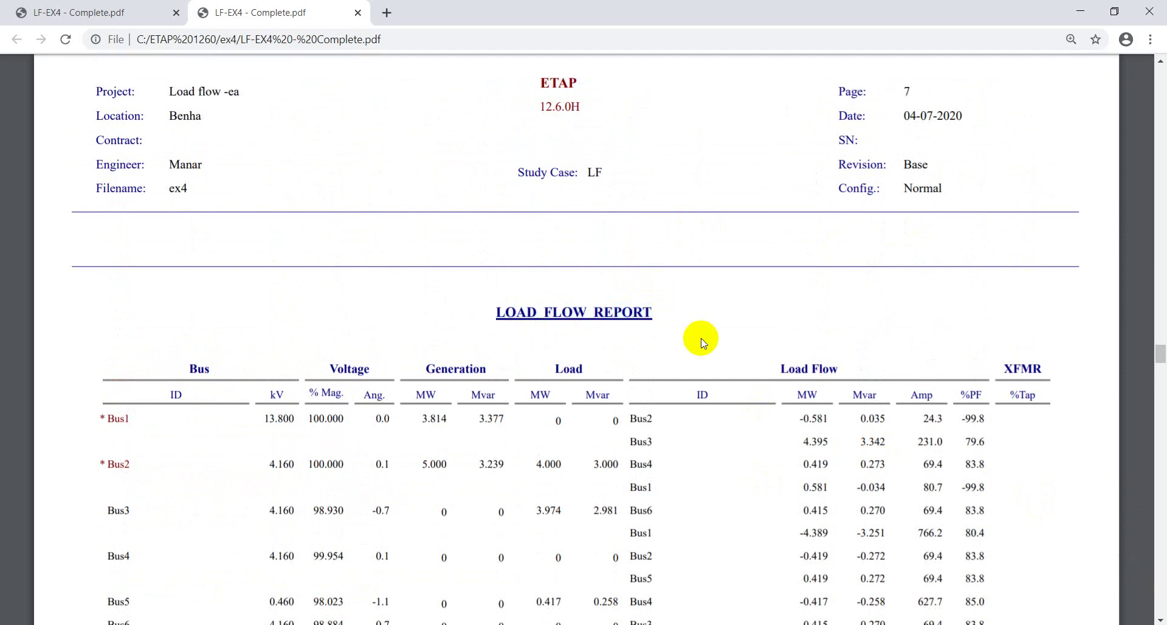
{"action": "scroll", "coordinate": [701, 341], "scroll_direction": "down", "scroll_amount": 3}
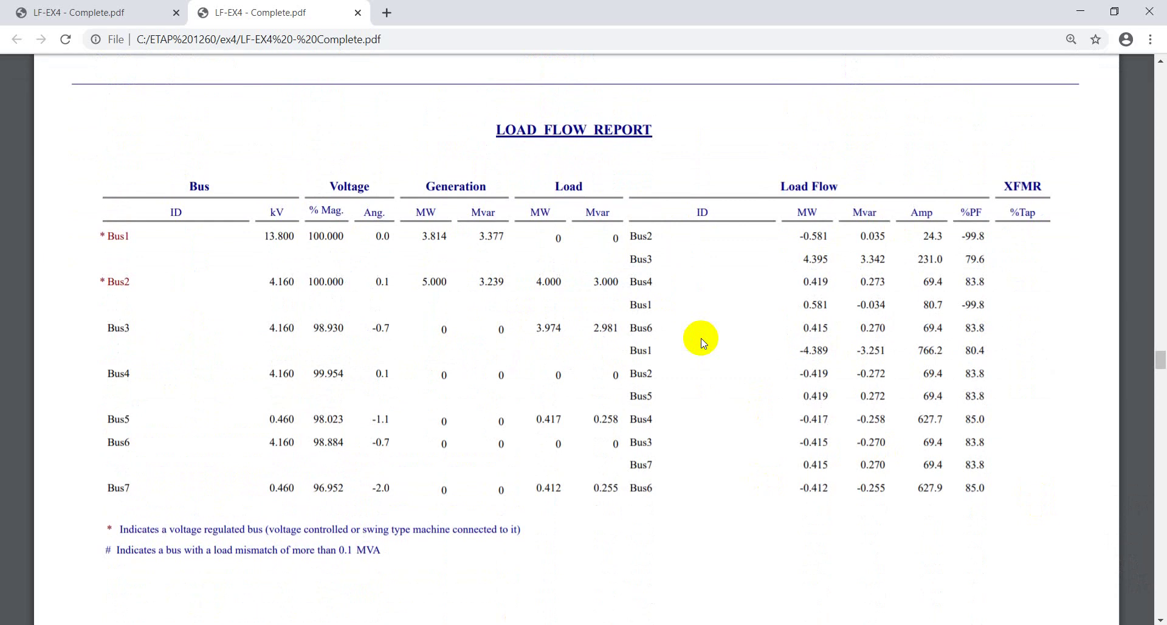
{"action": "scroll", "coordinate": [700, 341], "scroll_direction": "down", "scroll_amount": 10}
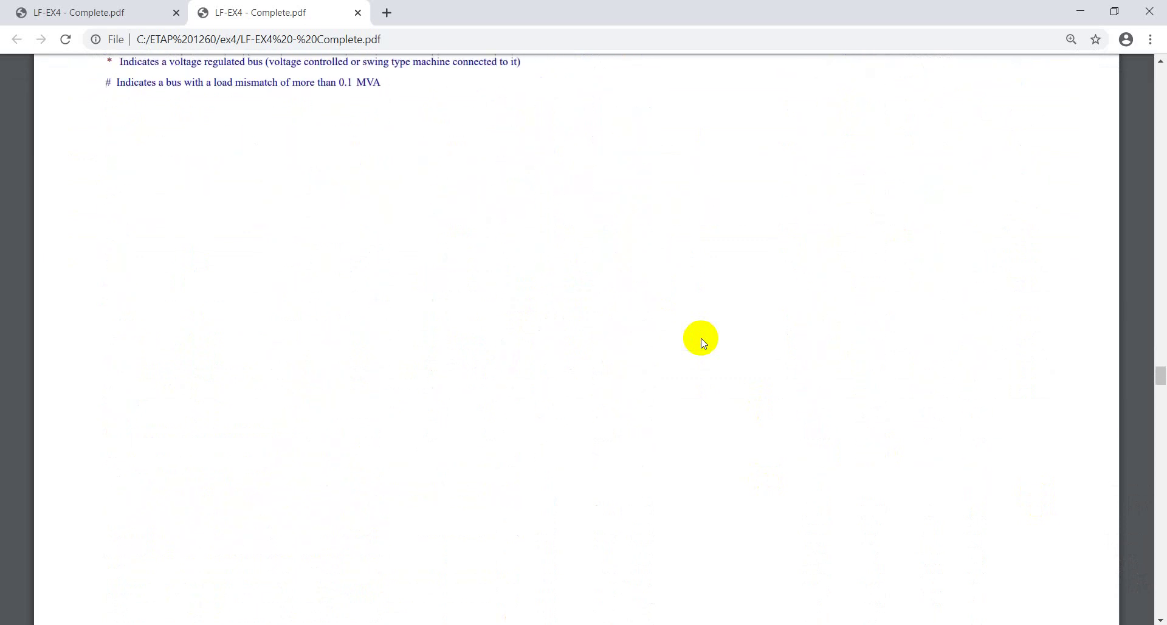
{"action": "scroll", "coordinate": [701, 342], "scroll_direction": "up", "scroll_amount": 10}
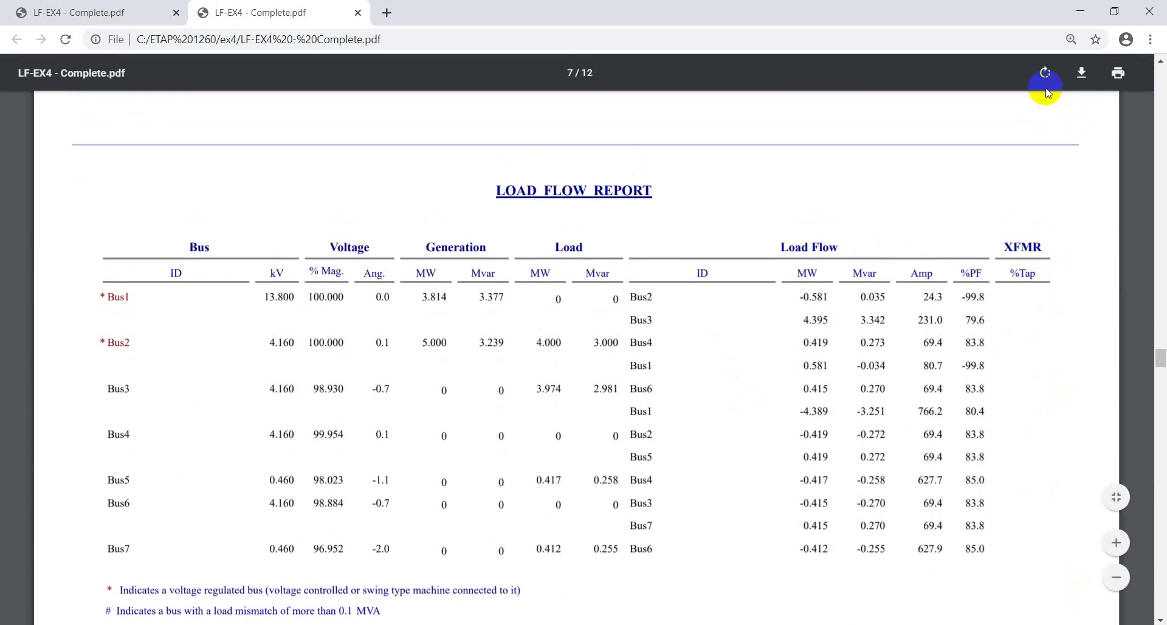
{"action": "scroll", "coordinate": [979, 452], "scroll_direction": "down", "scroll_amount": 10}
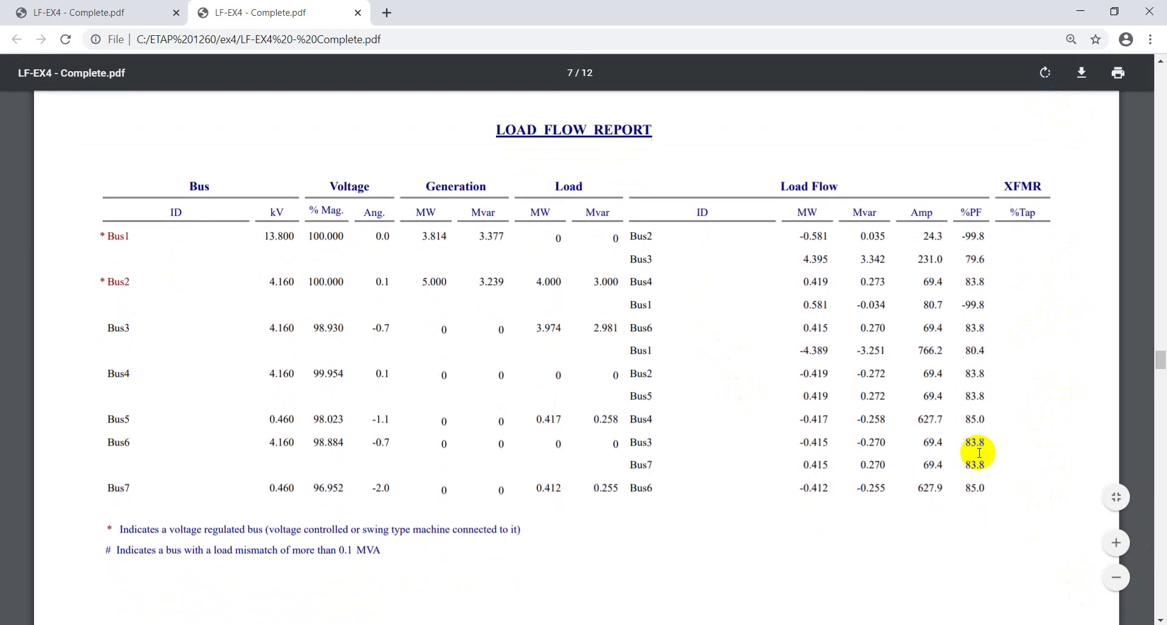
Step: Compare the Bus Loading Summary Report on page 8 with the loads inside Network1 in ETAP's one-line diagram
{"action": "scroll", "coordinate": [979, 453], "scroll_direction": "down", "scroll_amount": 8}
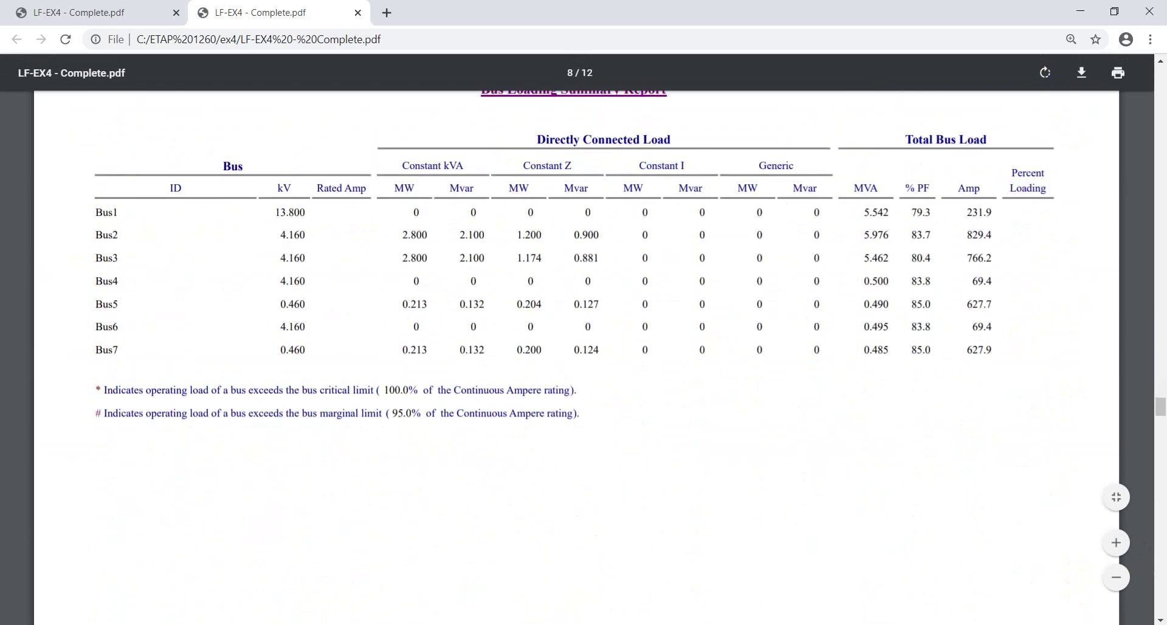
{"action": "scroll", "coordinate": [978, 453], "scroll_direction": "up", "scroll_amount": 2}
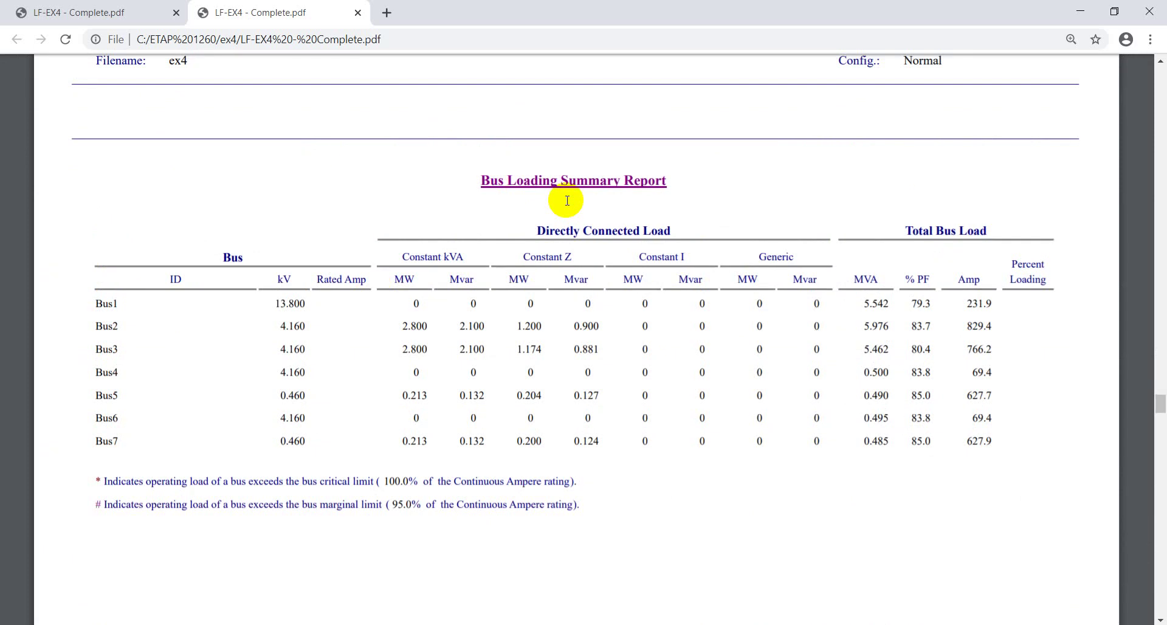
{"action": "key", "text": "alt+Tab"}
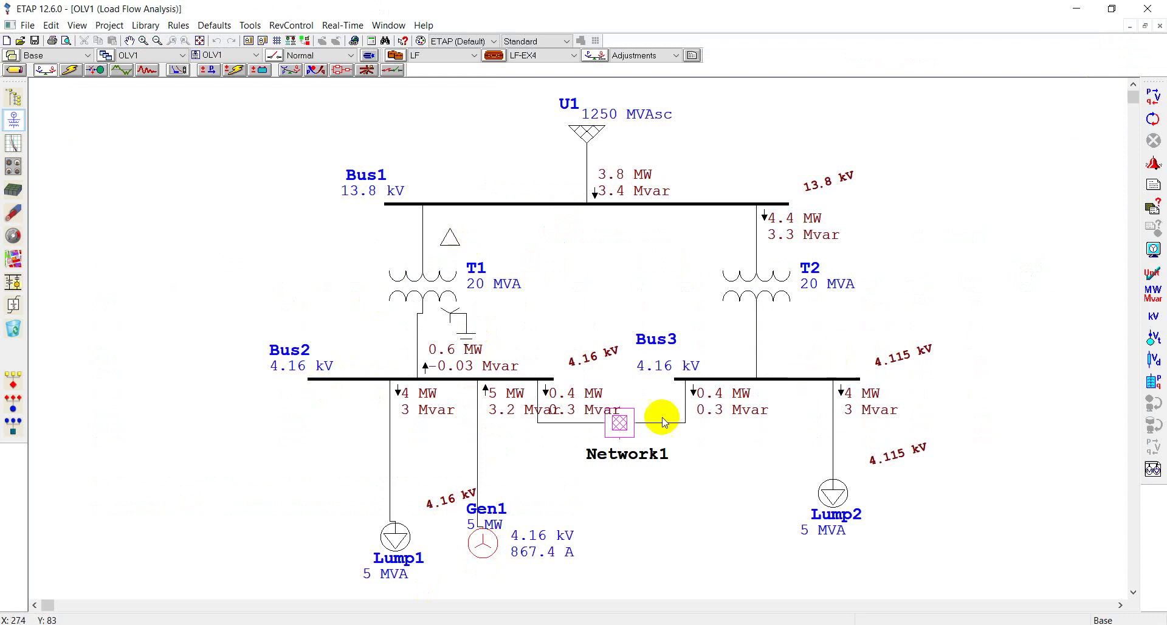
{"action": "double_click", "coordinate": [619, 425]}
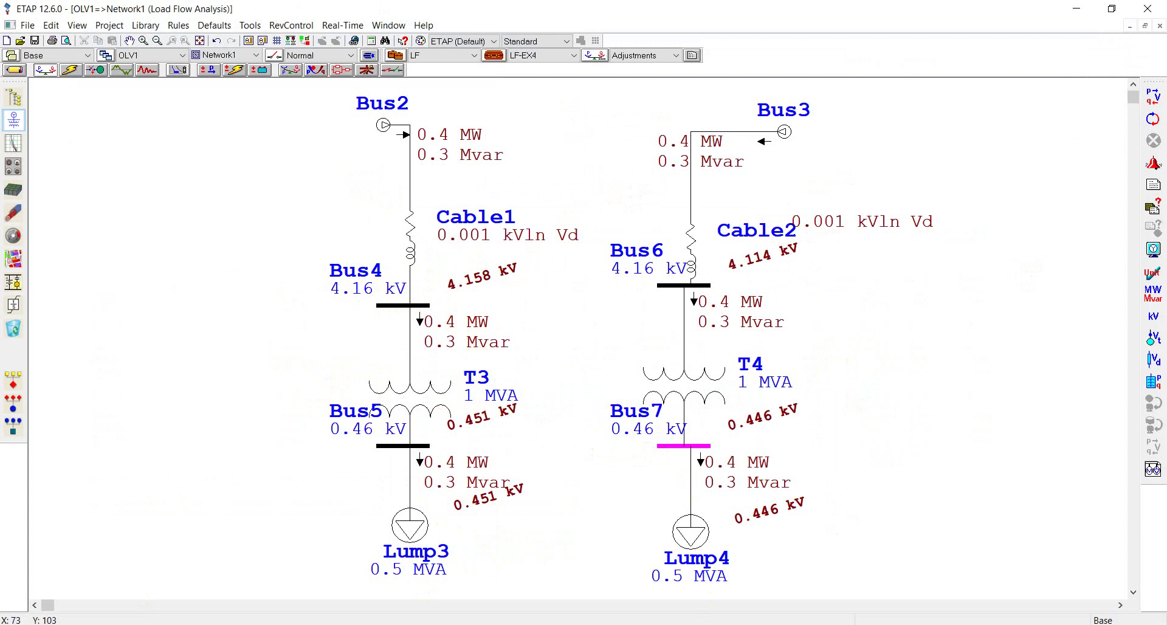
{"action": "key", "text": "alt+Tab"}
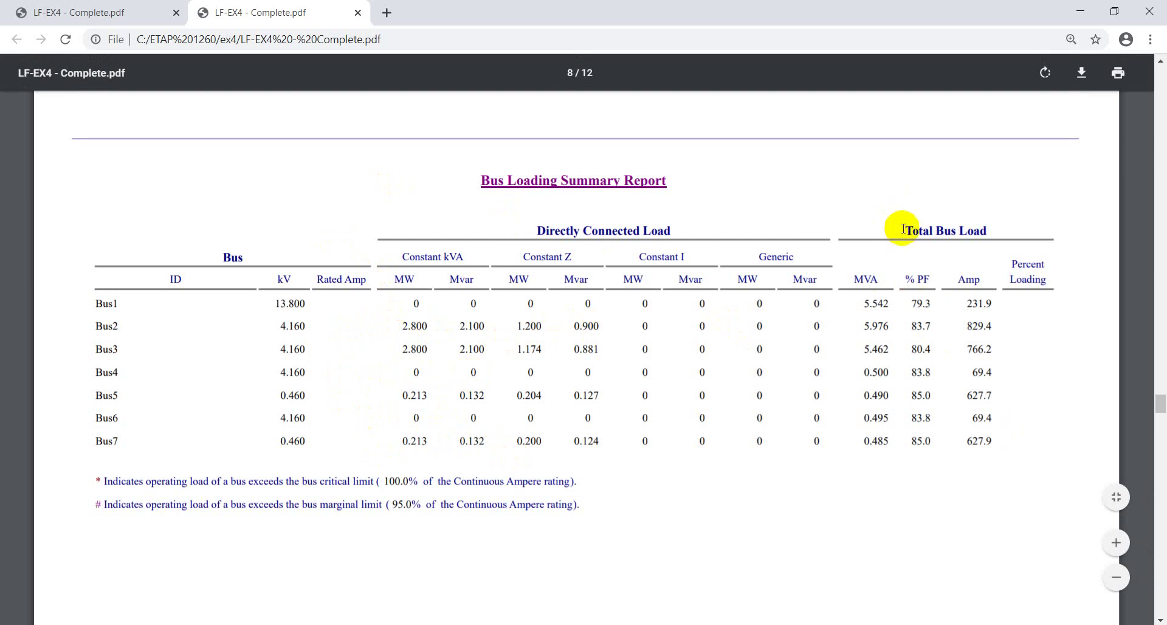
Step: Examine the Total Bus Load columns in the Bus Loading Summary Report, including Bus1's current and power factor
{"action": "left_click_drag", "start_coordinate": [904, 229], "coordinate": [992, 227]}
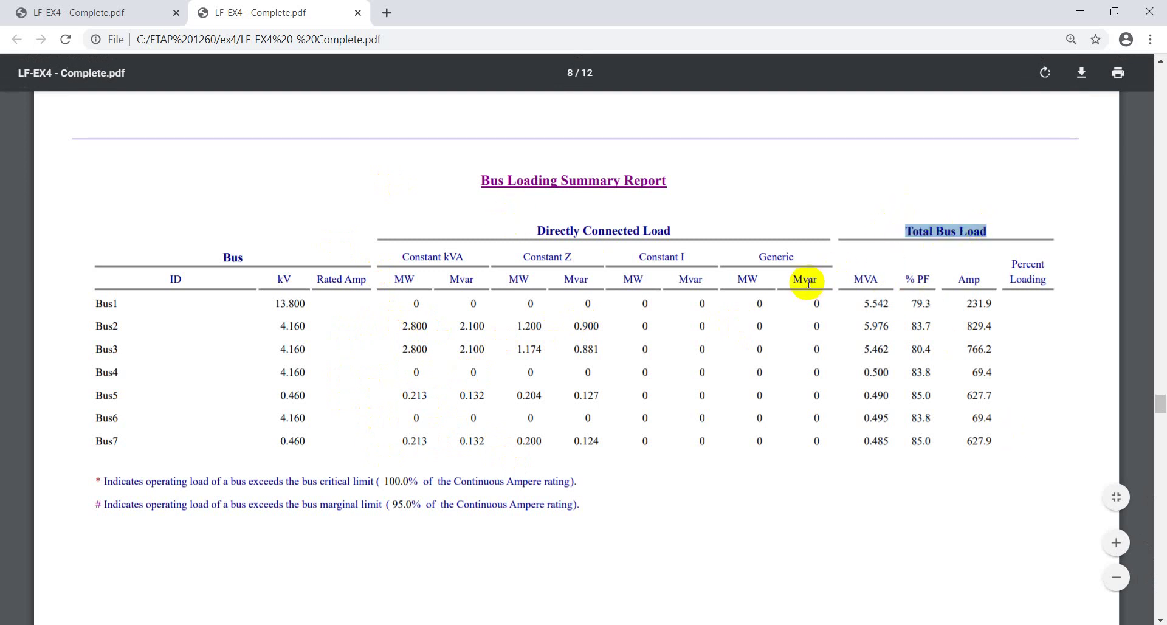
{"action": "left_click_drag", "start_coordinate": [853, 279], "coordinate": [981, 281]}
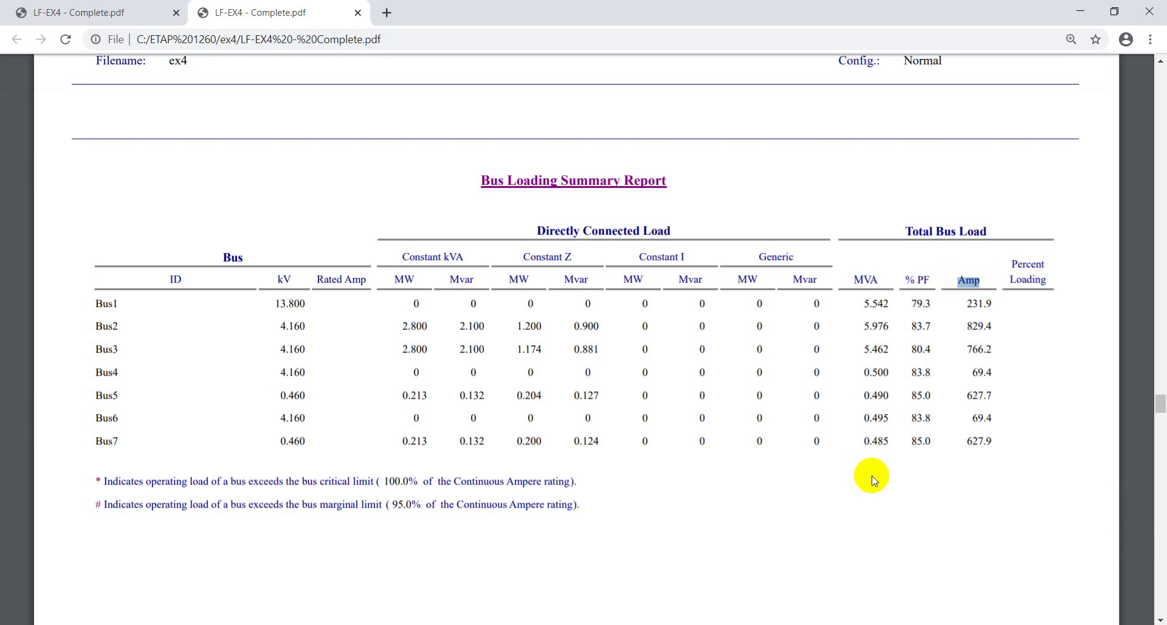
{"action": "left_click_drag", "start_coordinate": [962, 304], "coordinate": [1018, 313]}
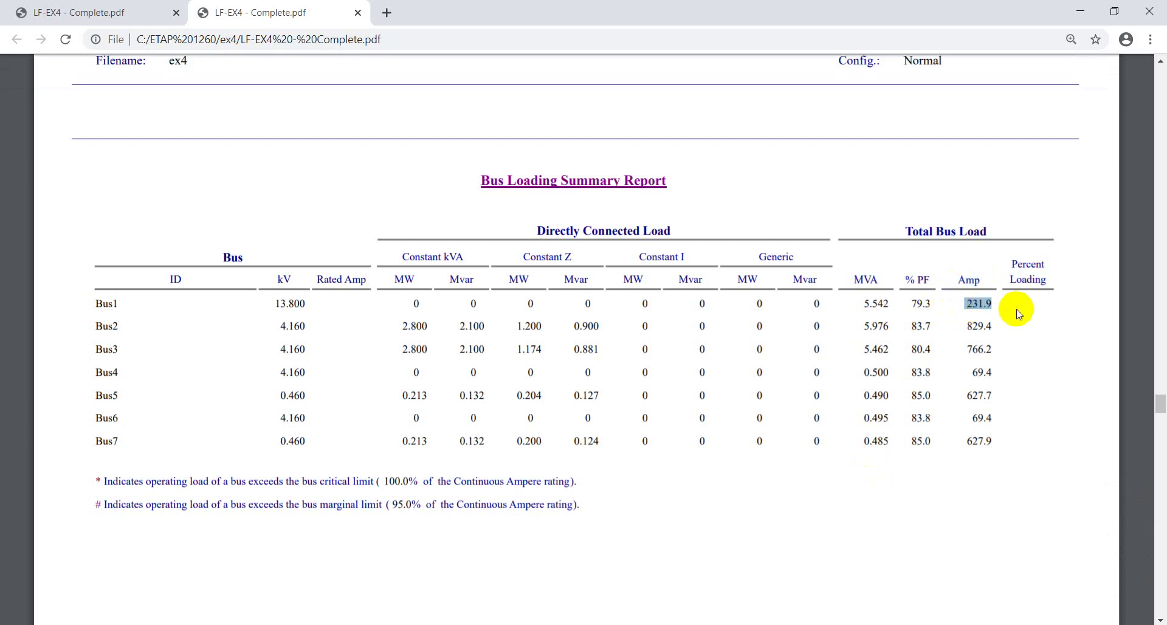
{"action": "left_click_drag", "start_coordinate": [907, 304], "coordinate": [933, 305]}
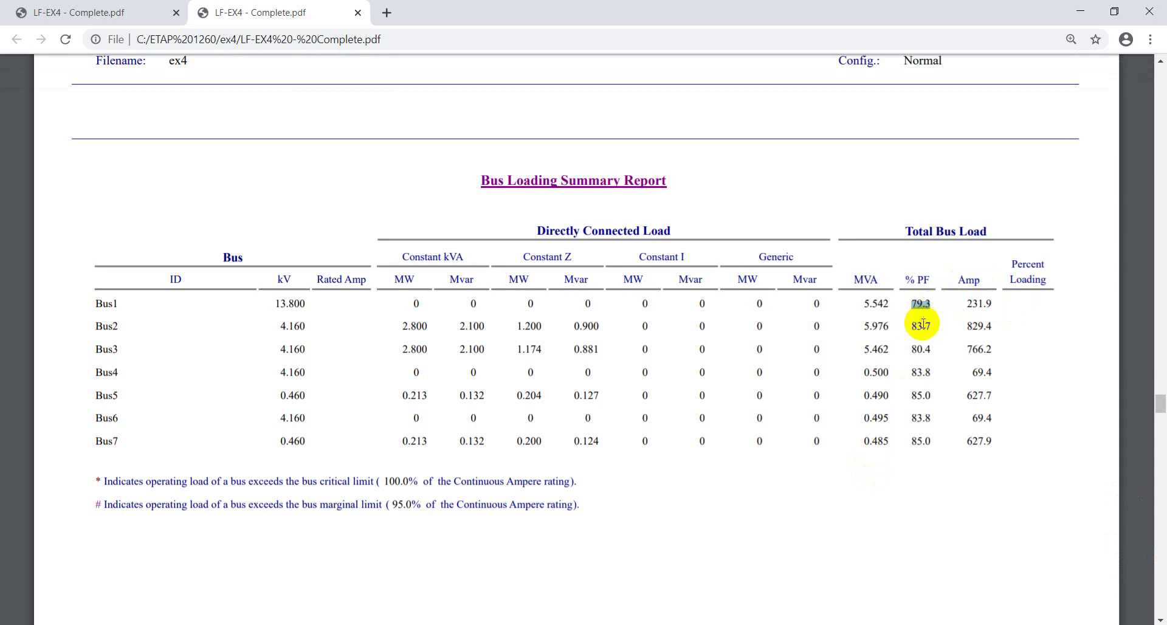
Step: Check the Bus2 and Bus3 power factors and the critical and marginal limit footnotes in the Bus Loading Summary Report
{"action": "left_click_drag", "start_coordinate": [908, 327], "coordinate": [923, 359]}
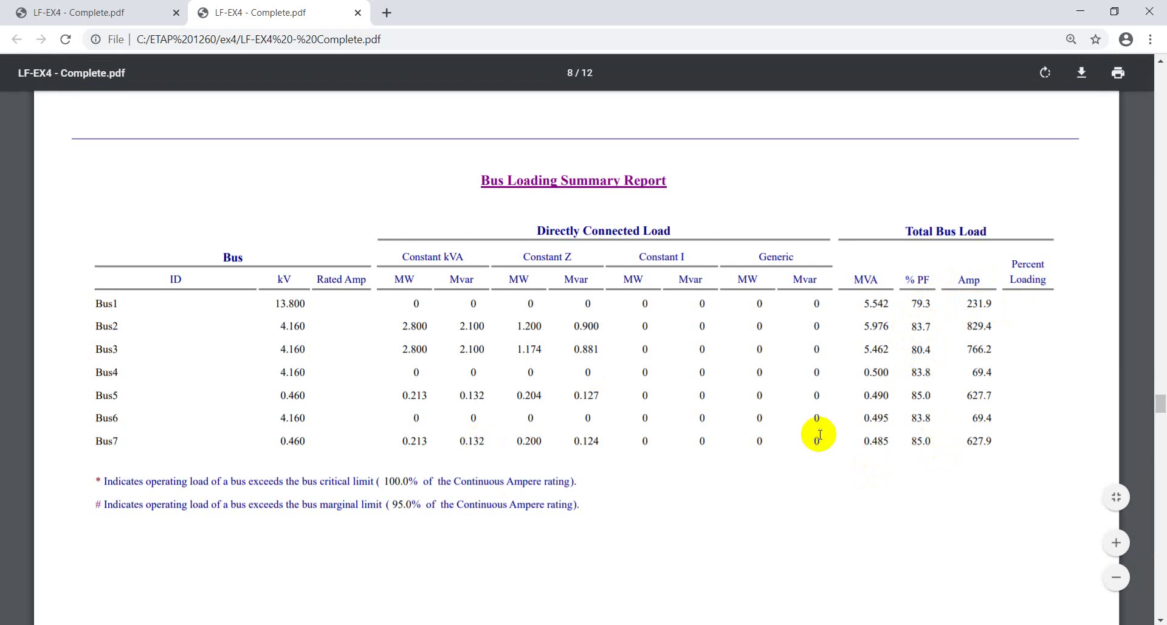
{"action": "scroll", "coordinate": [820, 434], "scroll_direction": "down", "scroll_amount": 10}
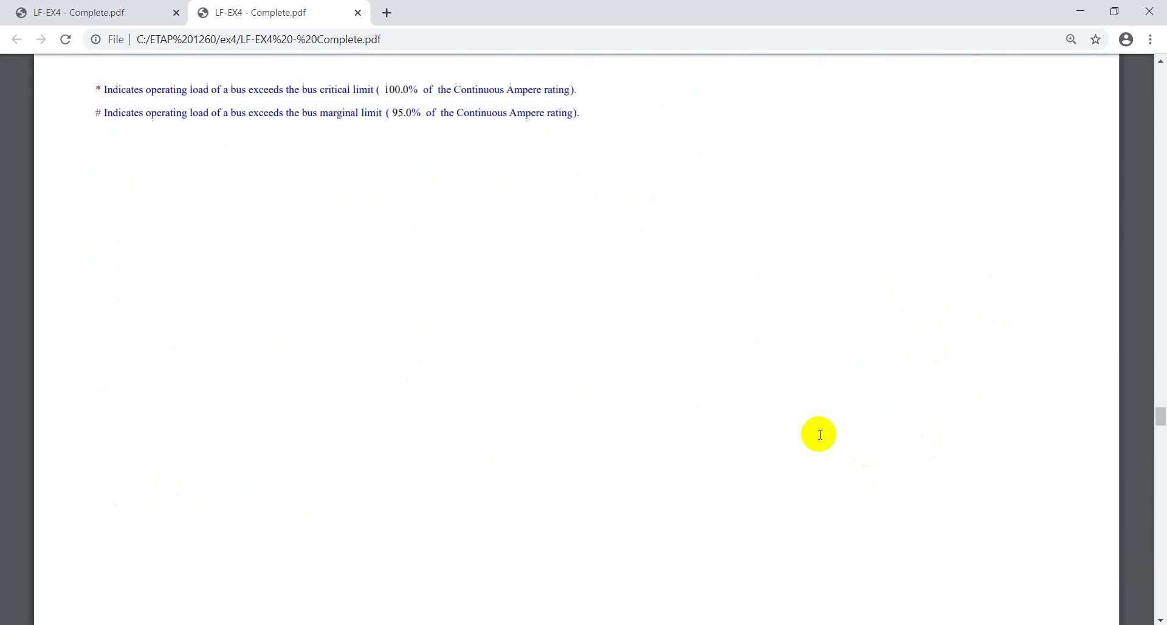
{"action": "scroll", "coordinate": [820, 434], "scroll_direction": "up", "scroll_amount": 5}
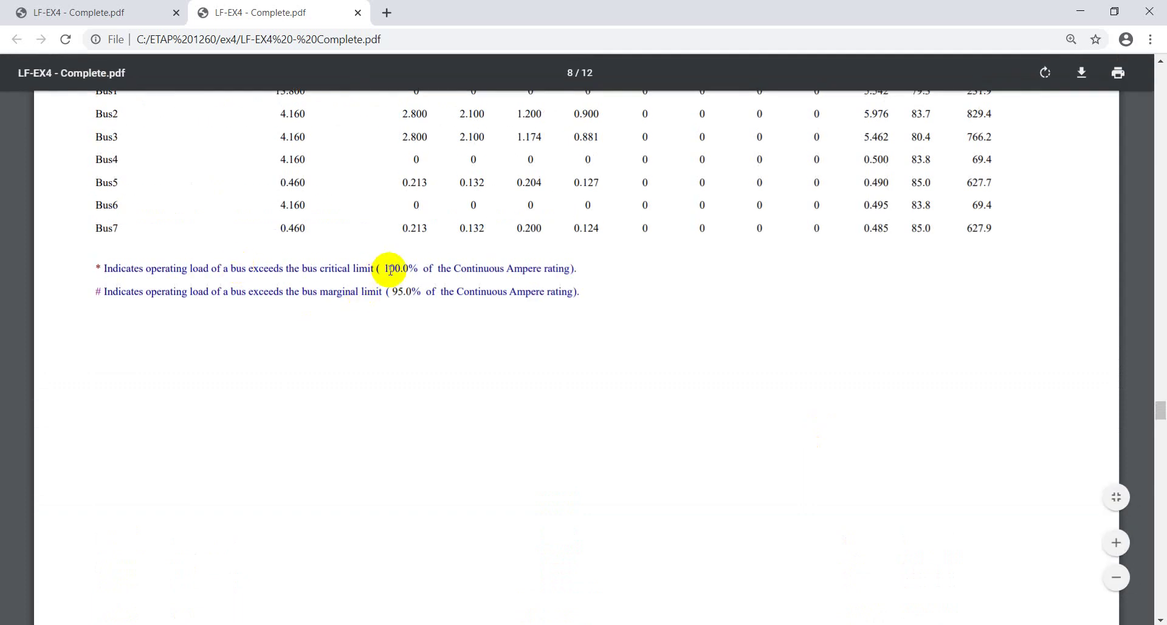
{"action": "scroll", "coordinate": [560, 314], "scroll_direction": "up", "scroll_amount": 3}
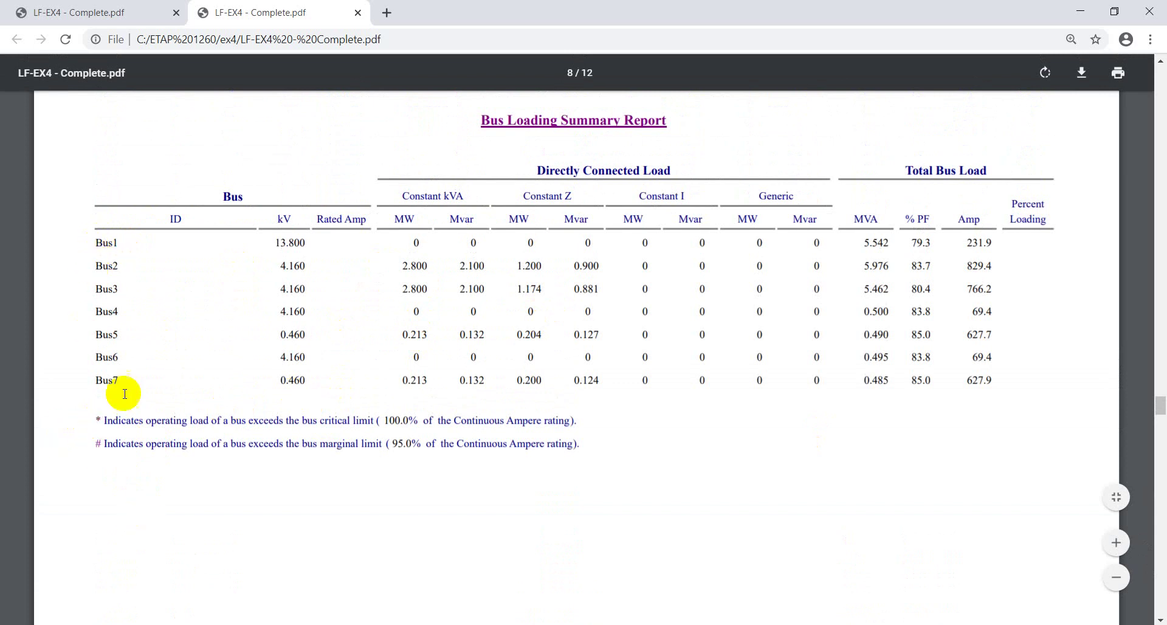
{"action": "left_click", "coordinate": [93, 419]}
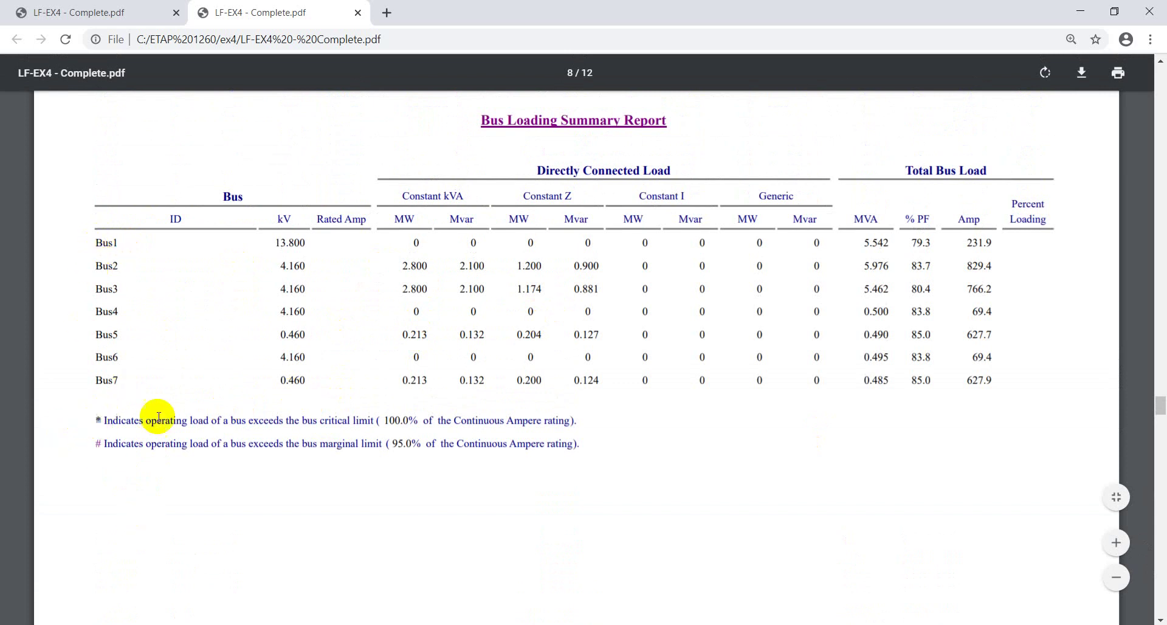
{"action": "left_click_drag", "start_coordinate": [380, 420], "coordinate": [434, 420]}
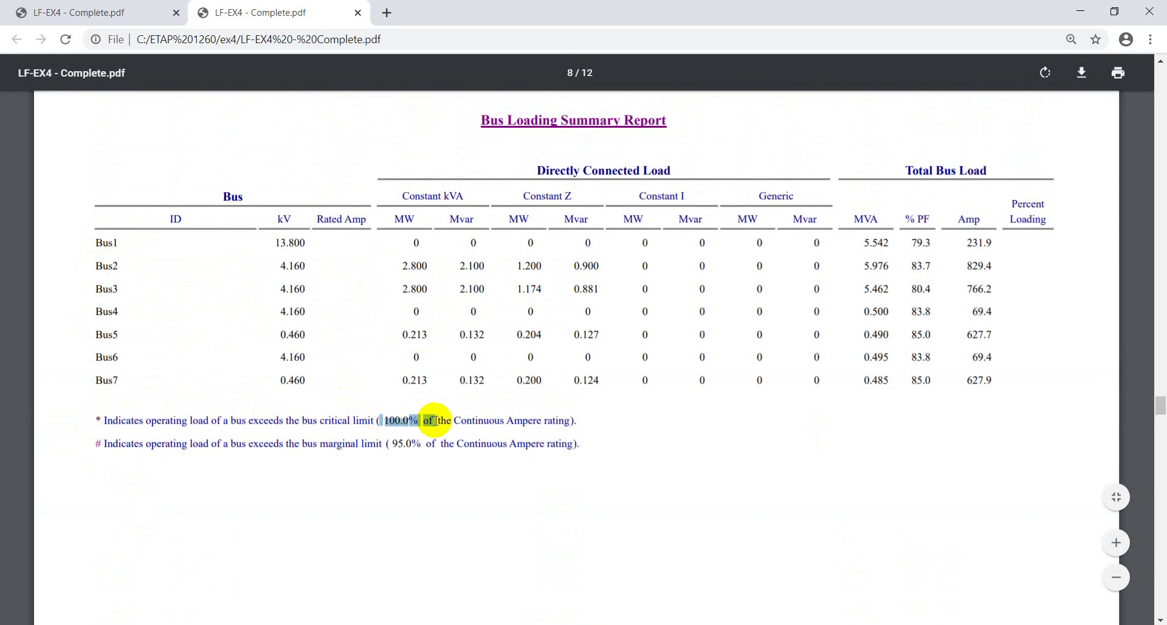
{"action": "left_click", "coordinate": [96, 443]}
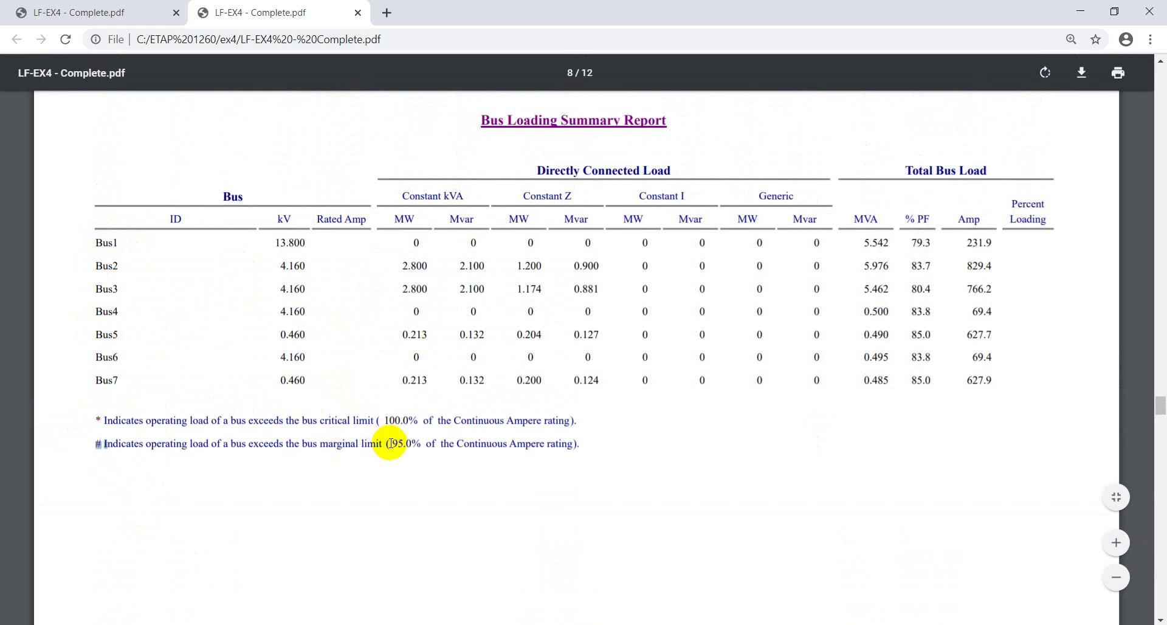
Step: Examine the Cable & Reactor and Transformer loading columns in the Branch Loading Summary Report on page 9
{"action": "scroll", "coordinate": [661, 461], "scroll_direction": "down", "scroll_amount": 10}
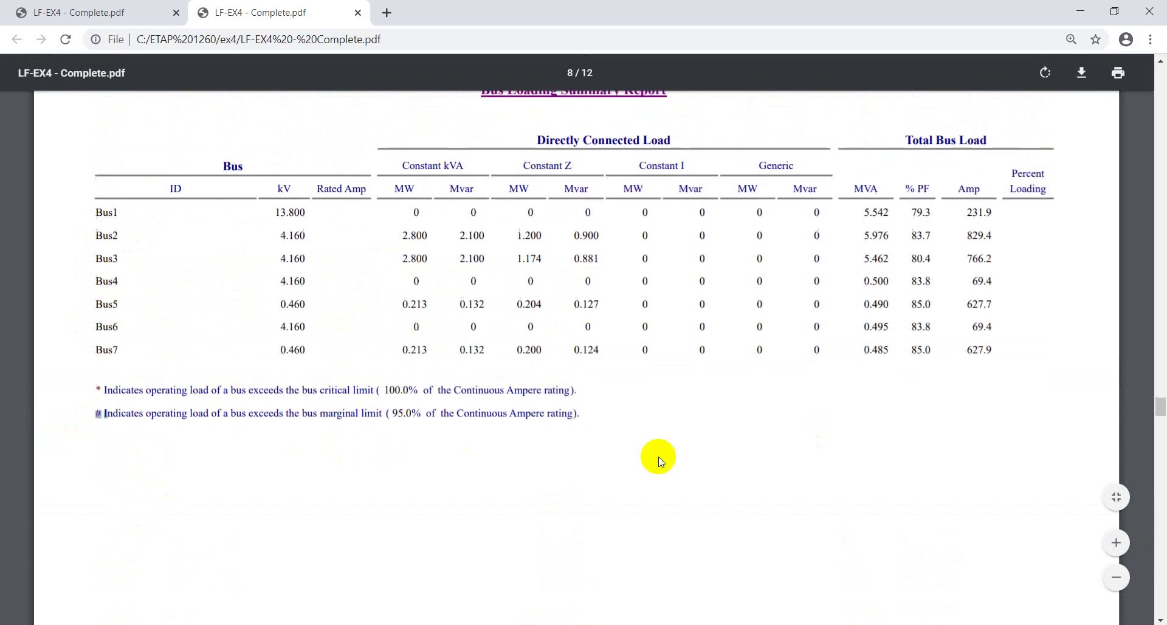
{"action": "scroll", "coordinate": [660, 460], "scroll_direction": "down", "scroll_amount": 7}
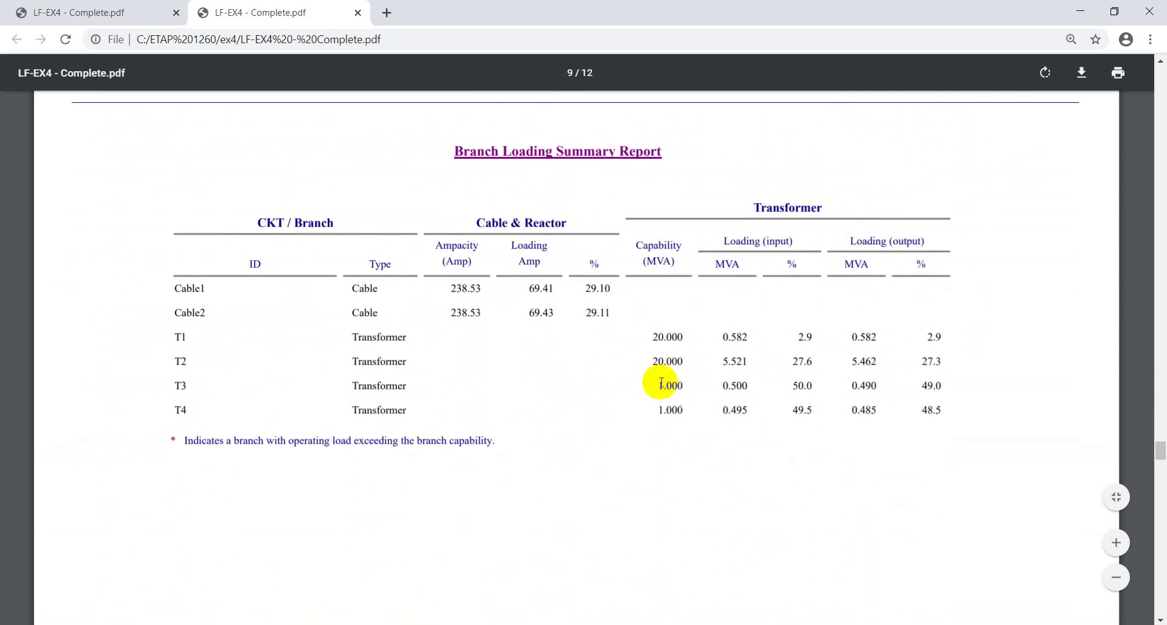
{"action": "left_click_drag", "start_coordinate": [455, 152], "coordinate": [685, 160]}
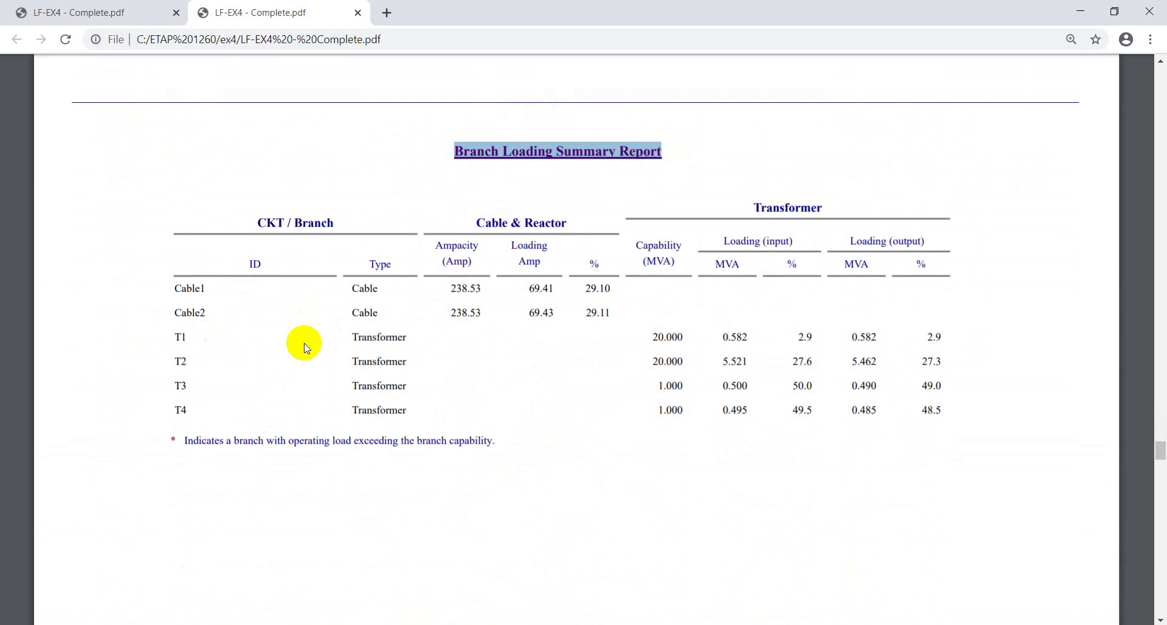
{"action": "left_click", "coordinate": [482, 224]}
{"action": "left_click_drag", "start_coordinate": [482, 223], "coordinate": [556, 222]}
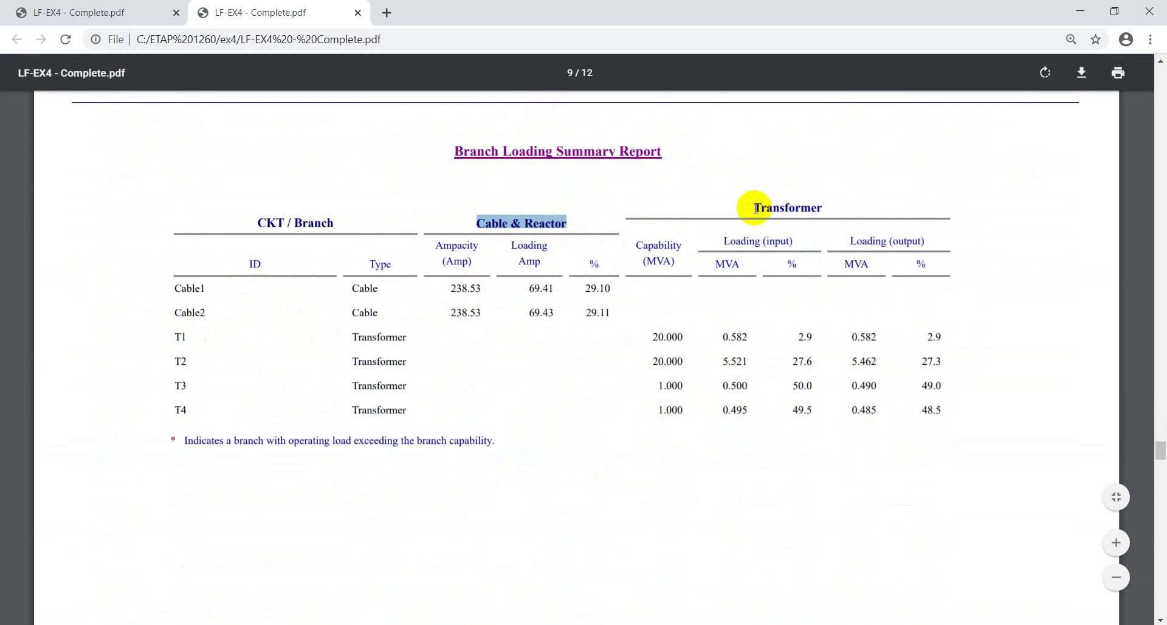
{"action": "left_click_drag", "start_coordinate": [754, 208], "coordinate": [832, 211]}
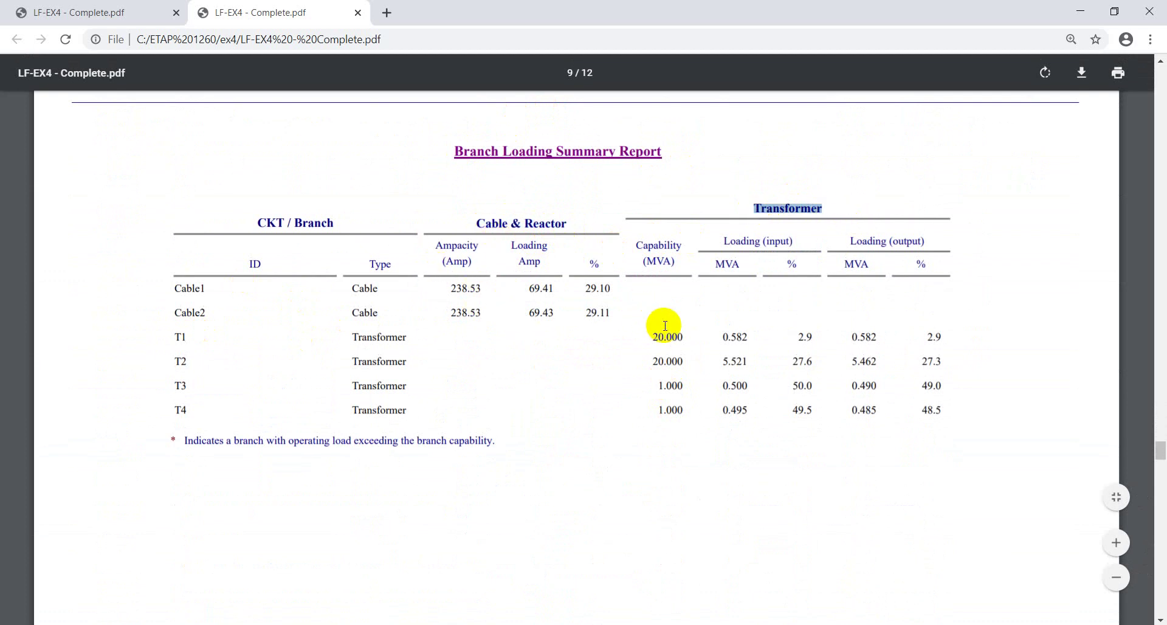
Step: Go to the Branch Losses Summary Report on page 10 and highlight its title
{"action": "scroll", "coordinate": [665, 326], "scroll_direction": "down", "scroll_amount": 10}
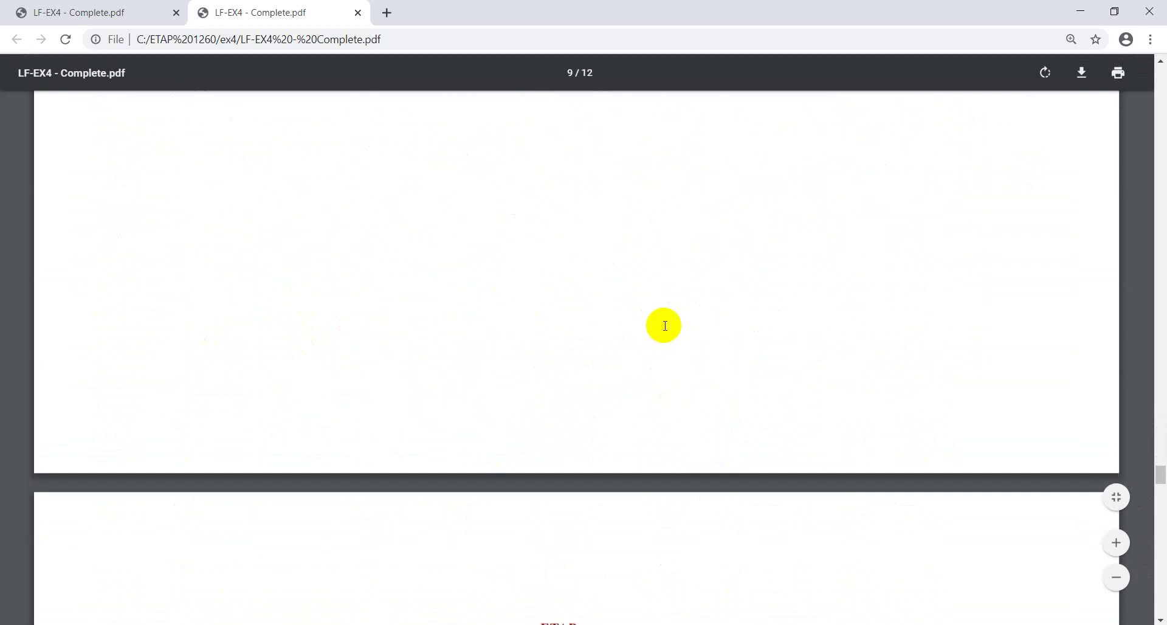
{"action": "scroll", "coordinate": [665, 326], "scroll_direction": "down", "scroll_amount": 9}
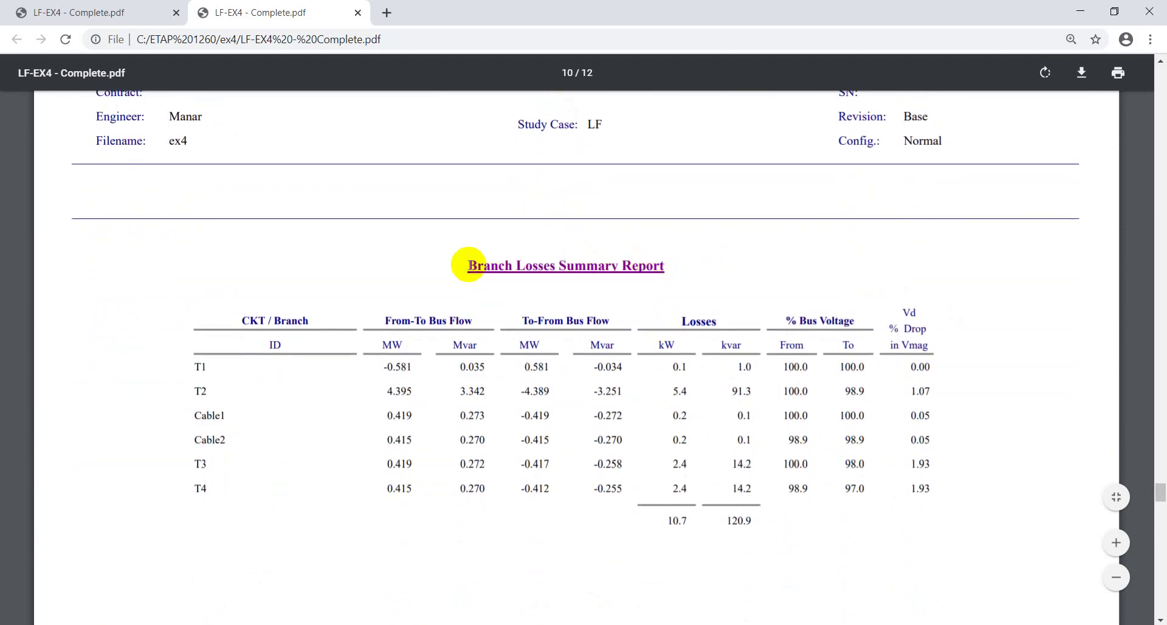
{"action": "left_click_drag", "start_coordinate": [468, 265], "coordinate": [672, 271]}
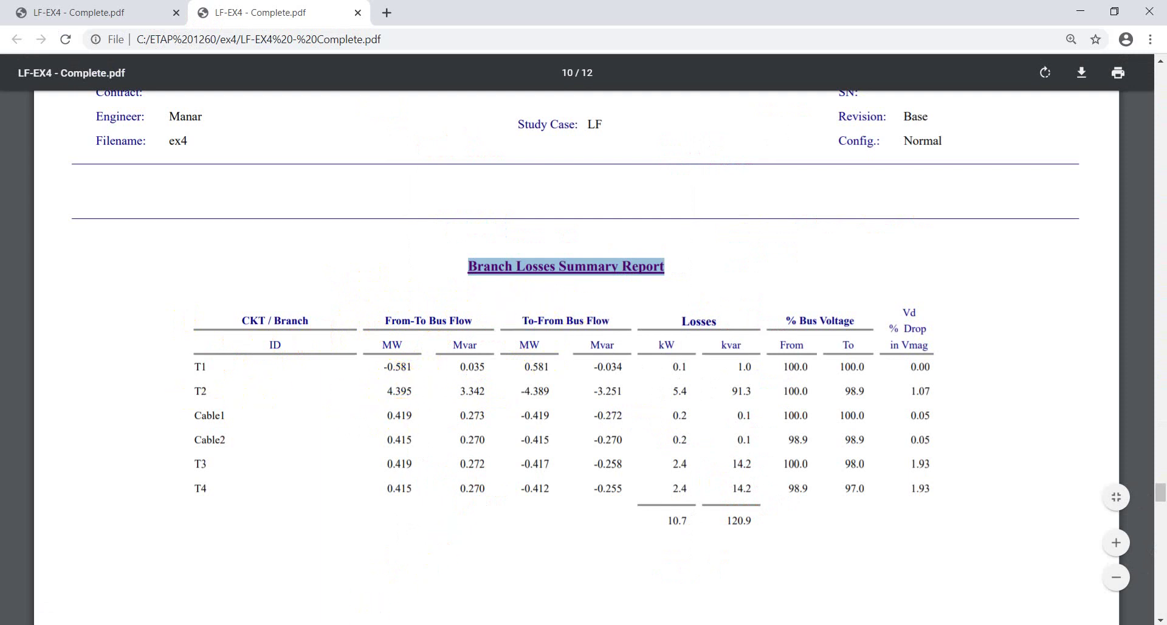
Step: Look over the branches in ETAP's Network1 and OLV1 one-line diagrams, and return to the PDF report
{"action": "key", "text": "alt+Tab"}
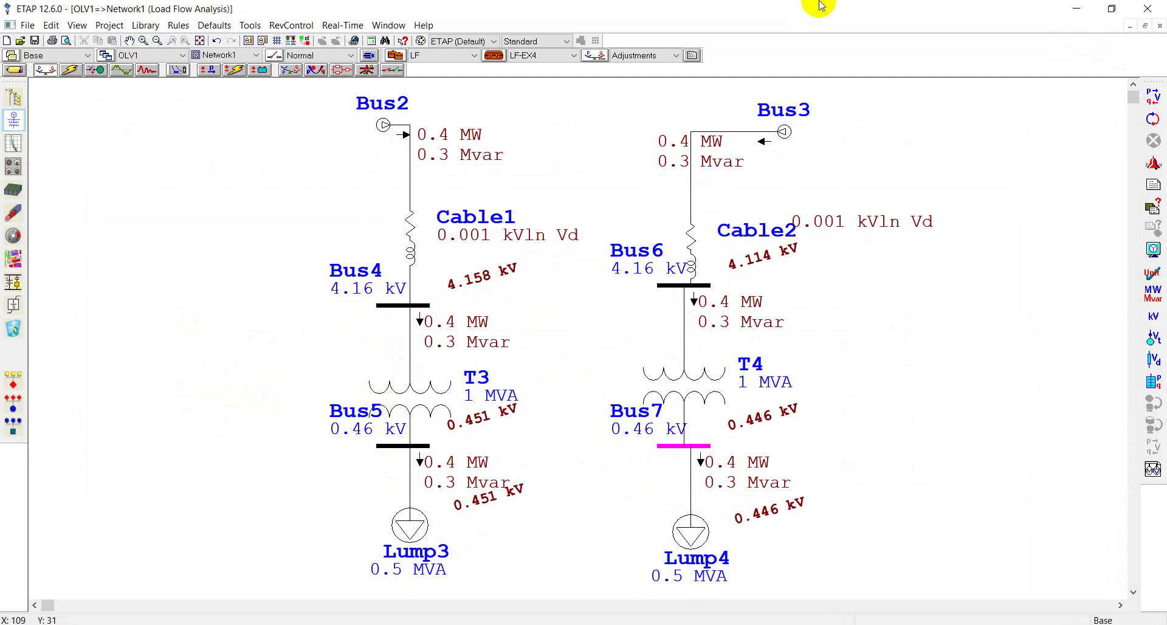
{"action": "left_click", "coordinate": [1130, 27]}
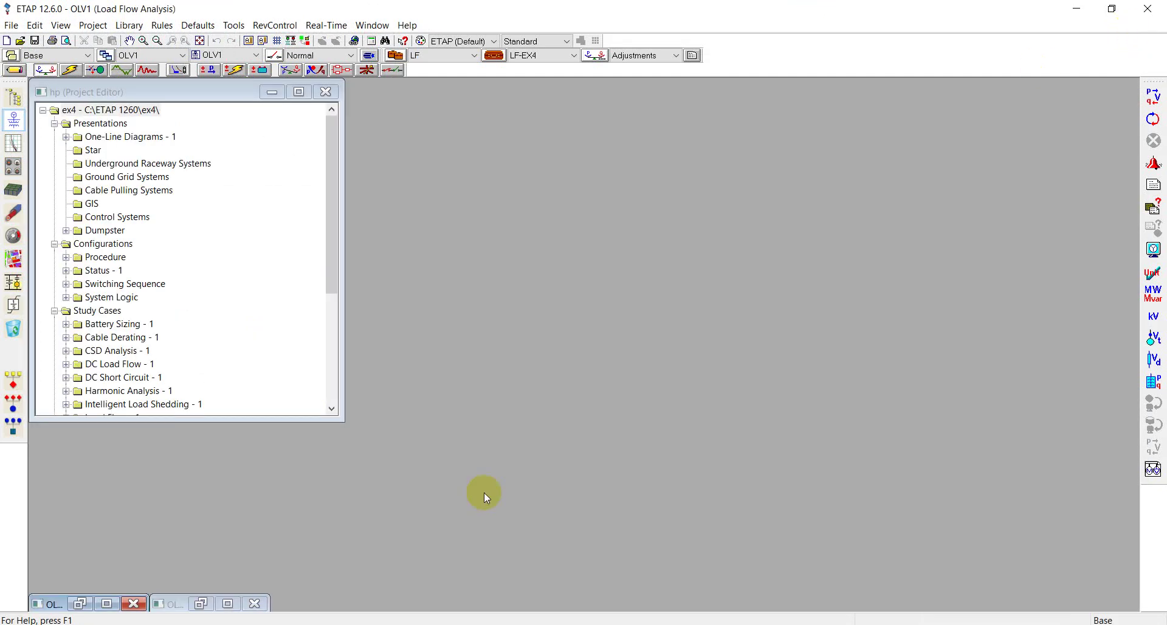
{"action": "left_click", "coordinate": [200, 603]}
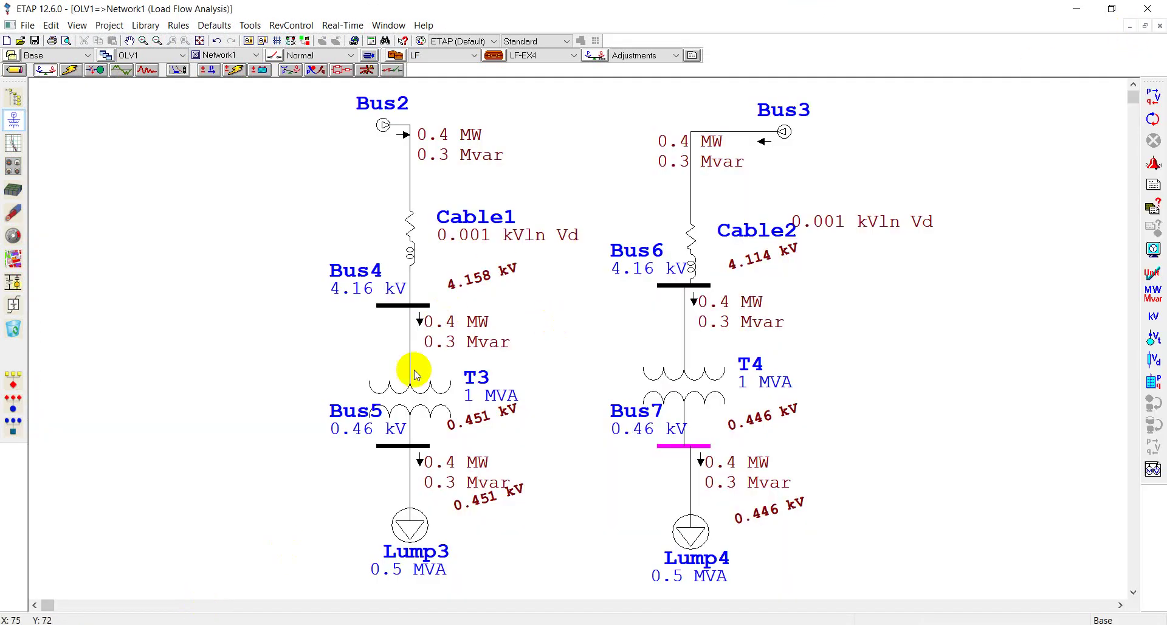
{"action": "left_click", "coordinate": [1128, 27]}
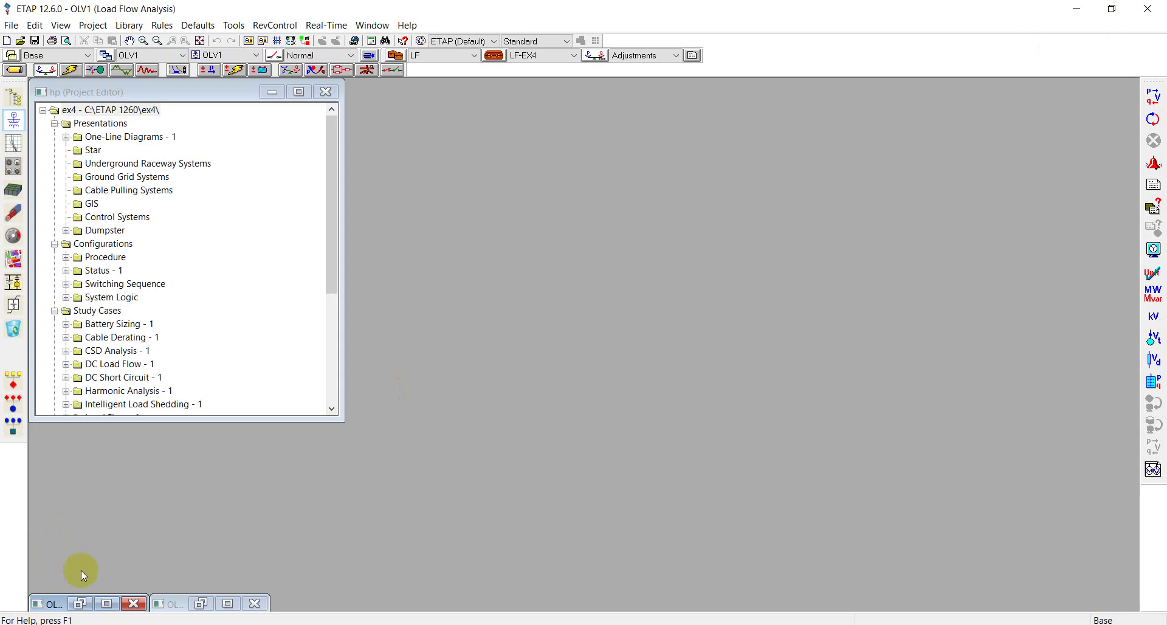
{"action": "left_click", "coordinate": [81, 603]}
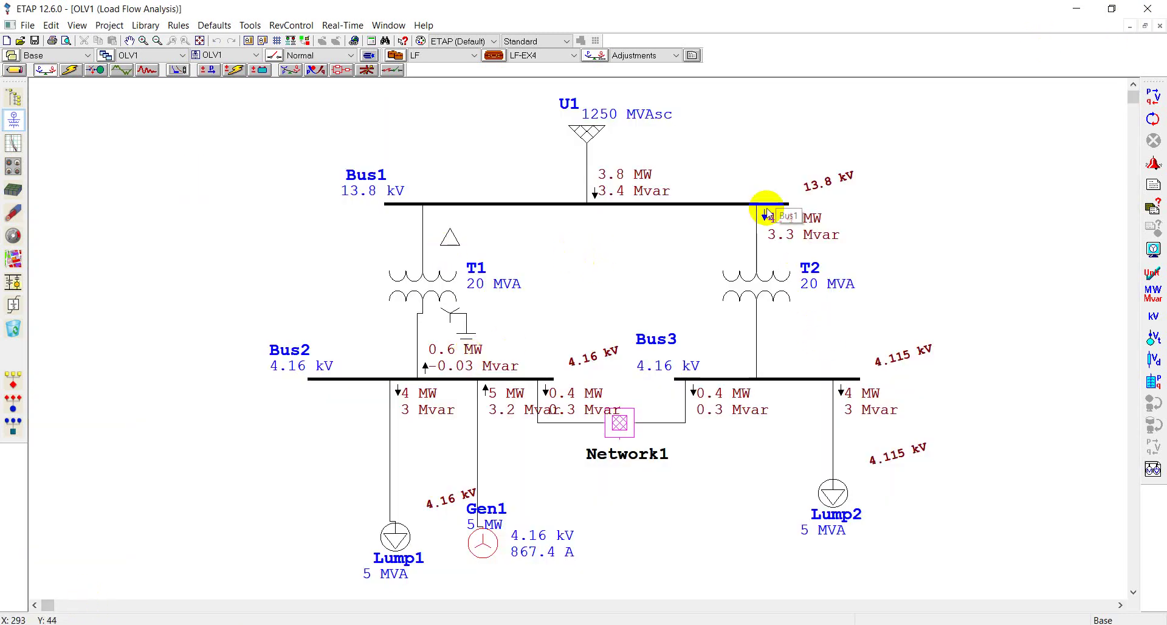
{"action": "left_click", "coordinate": [773, 378]}
{"action": "key", "text": "alt+Tab"}
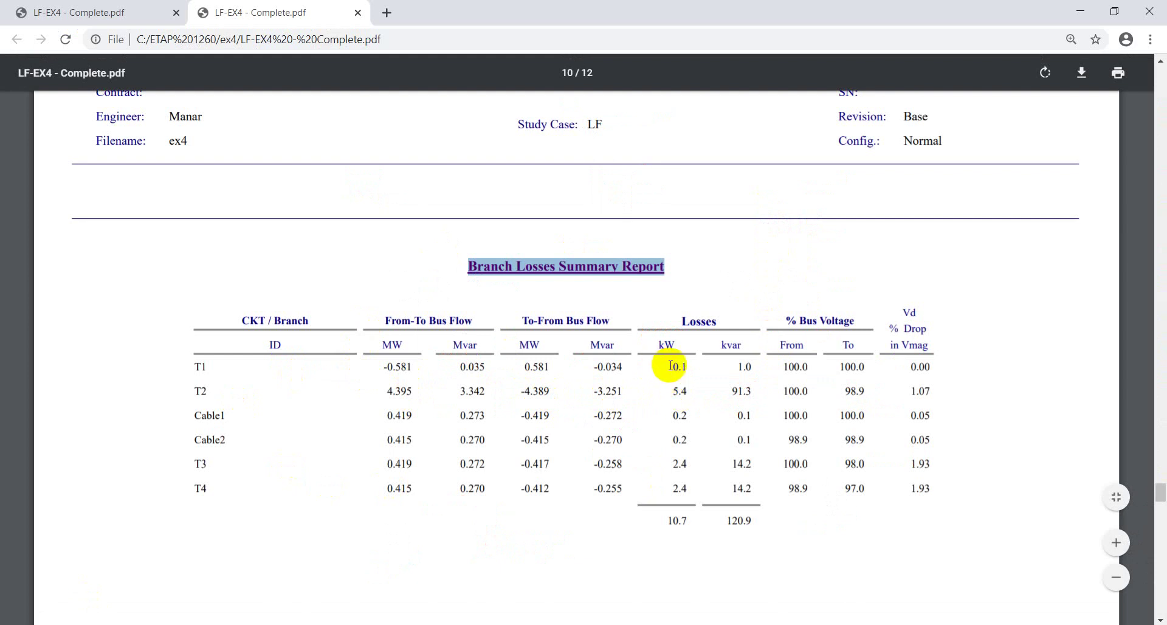
Step: Check the kW and kvar losses of transformers T1 and T2 in the Branch Losses Summary Report
{"action": "left_click_drag", "start_coordinate": [671, 366], "coordinate": [756, 367]}
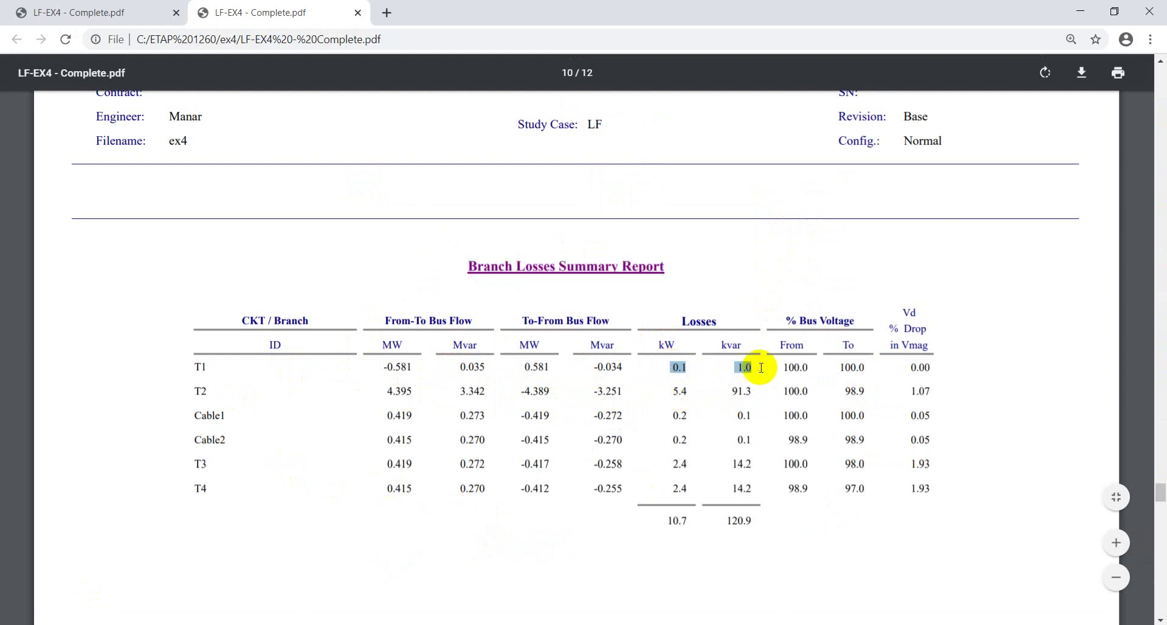
{"action": "left_click", "coordinate": [664, 391]}
{"action": "left_click_drag", "start_coordinate": [664, 391], "coordinate": [756, 394]}
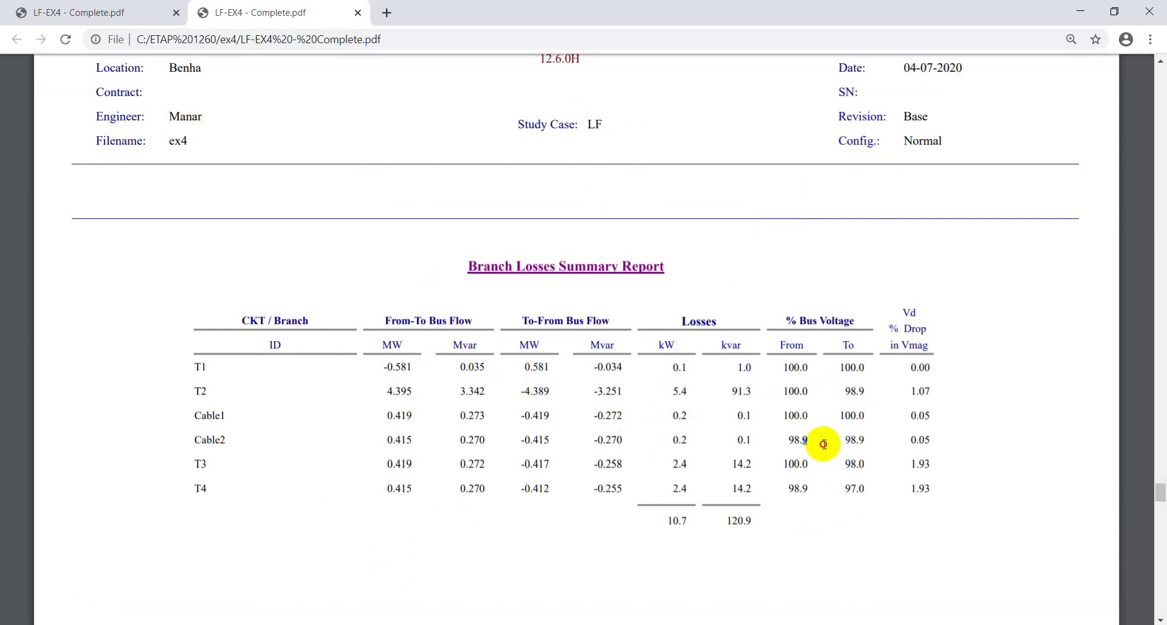
Step: Examine the % Bus Voltage columns for T1 and the voltage drop percentage for T2 in the Branch Losses Summary Report
{"action": "left_click_drag", "start_coordinate": [784, 320], "coordinate": [843, 321]}
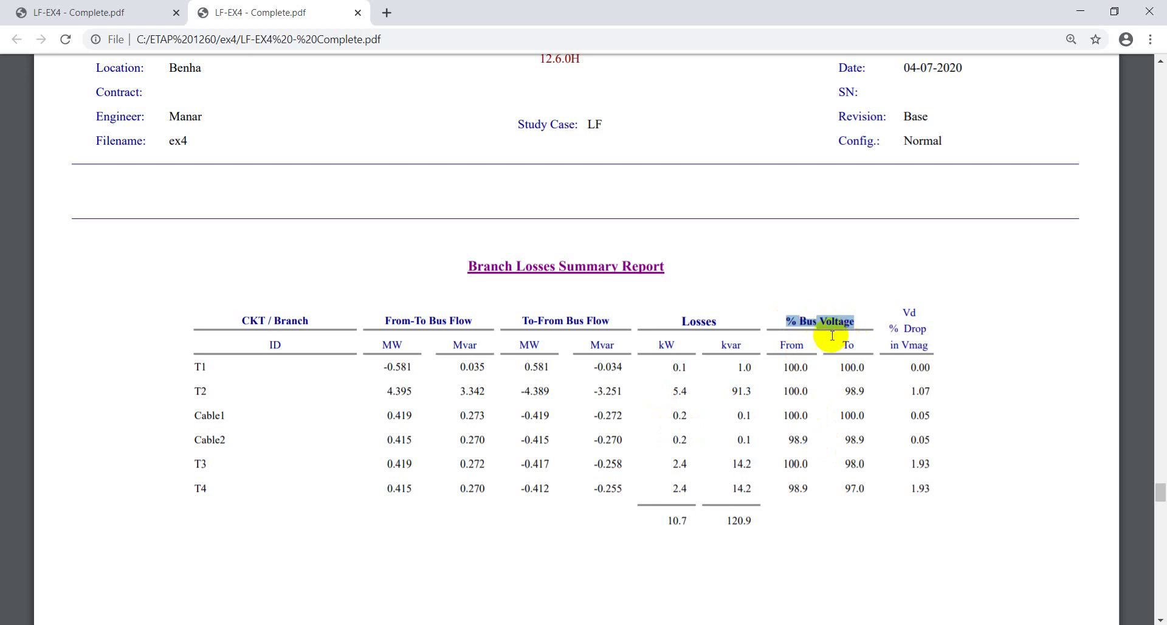
{"action": "left_click", "coordinate": [829, 321]}
{"action": "double_click", "coordinate": [788, 365]}
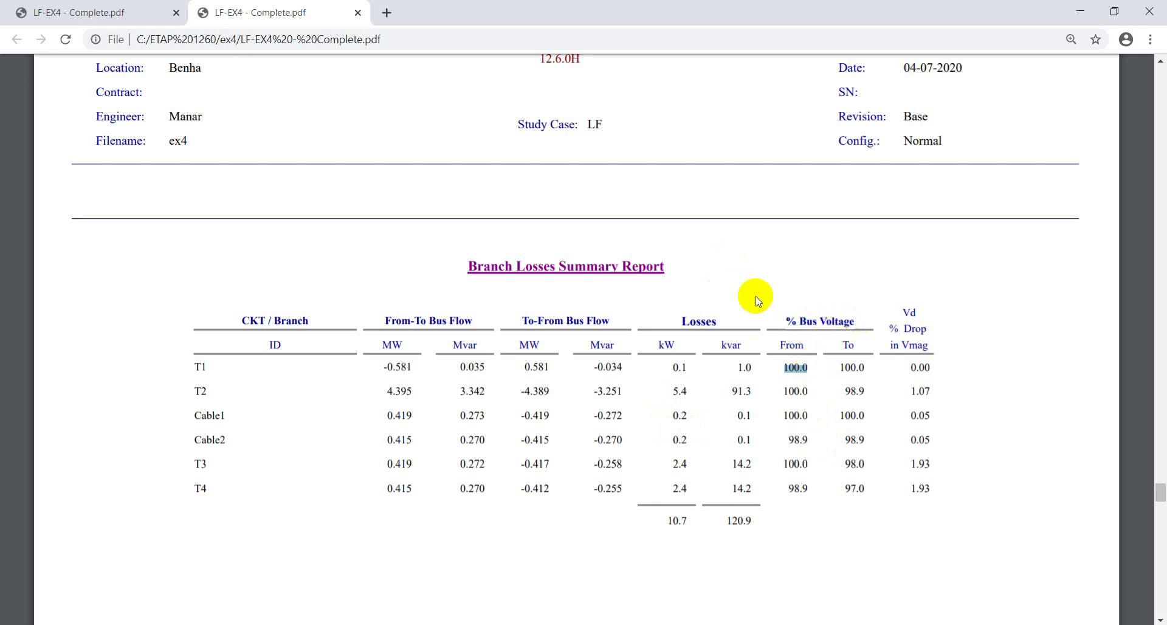
{"action": "left_click_drag", "start_coordinate": [835, 363], "coordinate": [871, 368]}
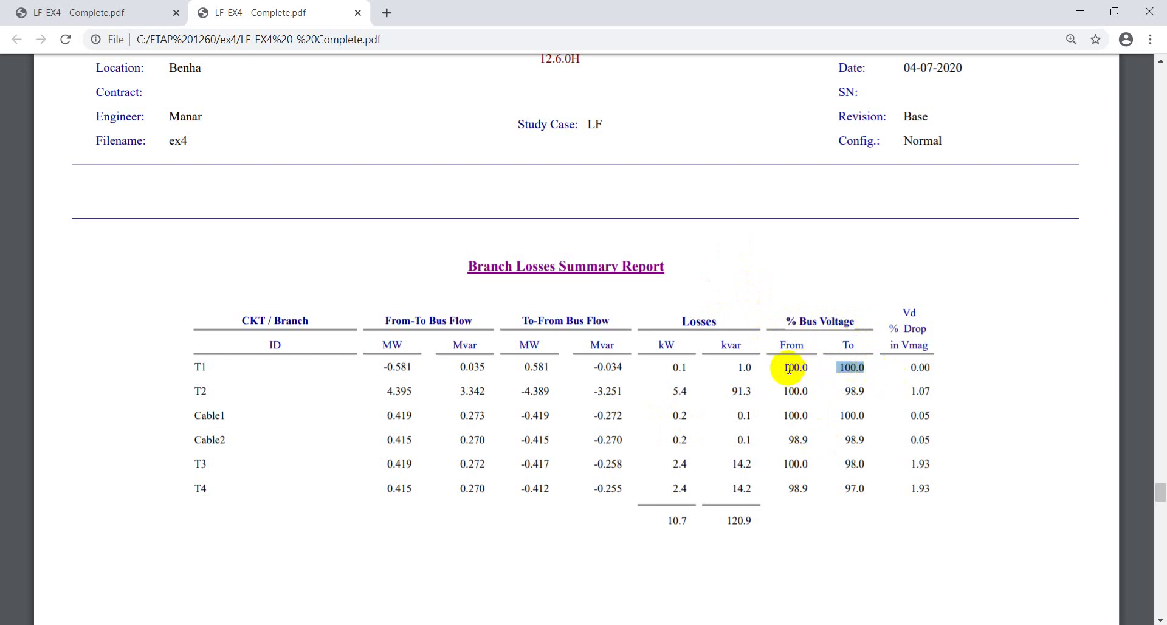
{"action": "left_click_drag", "start_coordinate": [913, 392], "coordinate": [943, 391]}
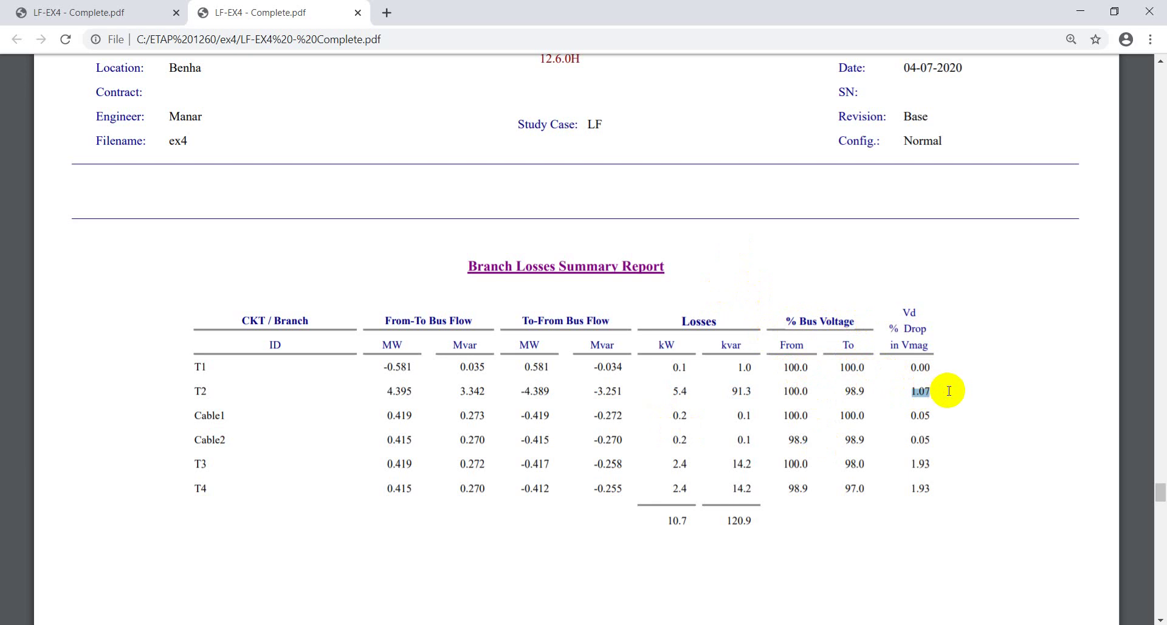
{"action": "left_click_drag", "start_coordinate": [782, 368], "coordinate": [811, 368]}
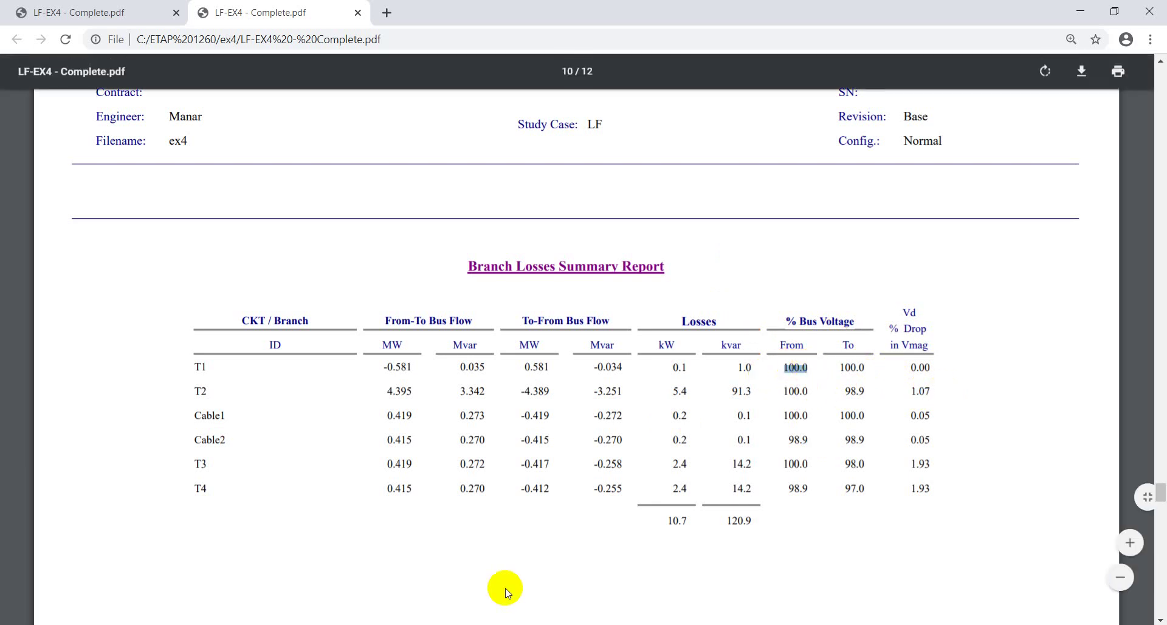
Step: In ETAP, hide the load terminal voltages on the OLV1 one-line diagram and switch the line voltage drop display back on
{"action": "key", "text": "alt+Tab"}
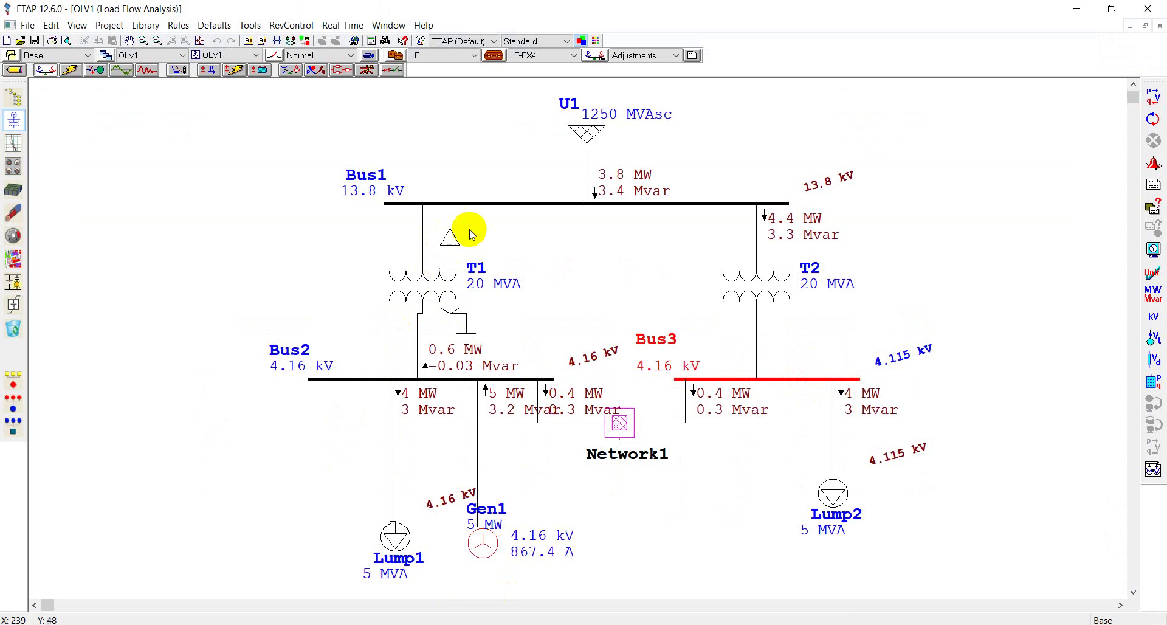
{"action": "left_click", "coordinate": [524, 301]}
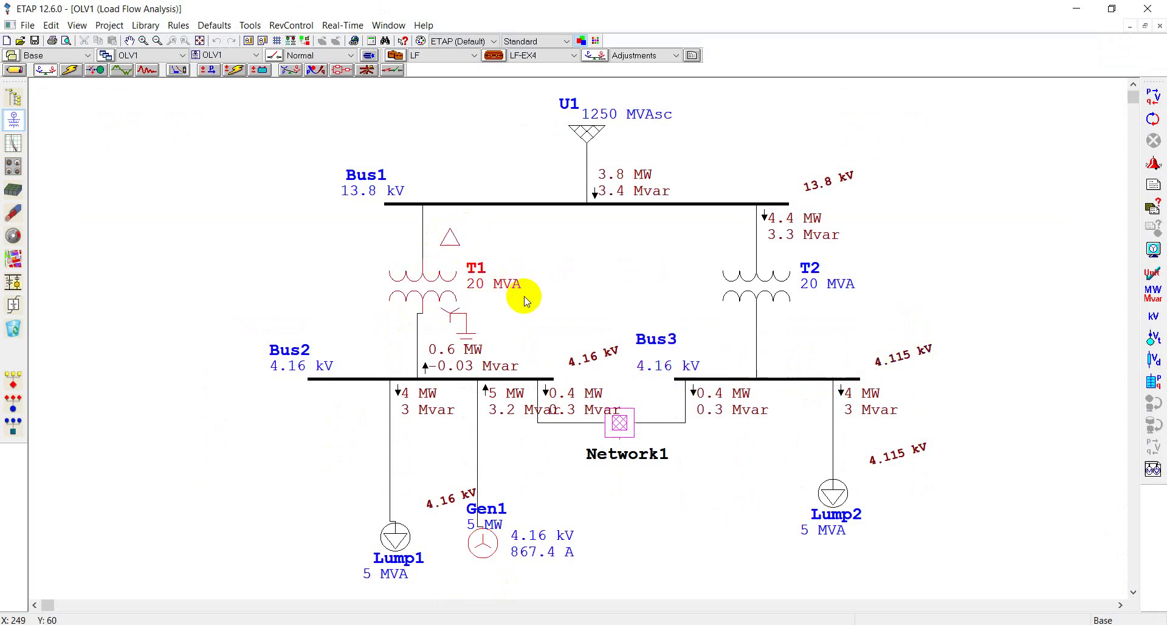
{"action": "left_click", "coordinate": [1153, 339]}
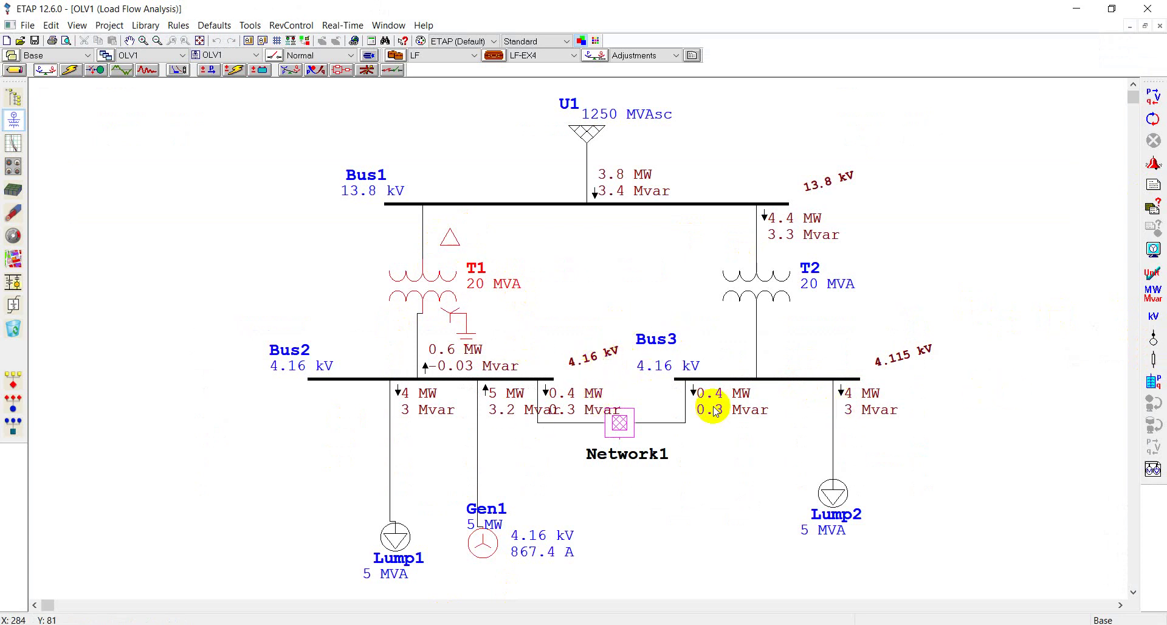
{"action": "left_click", "coordinate": [1153, 361]}
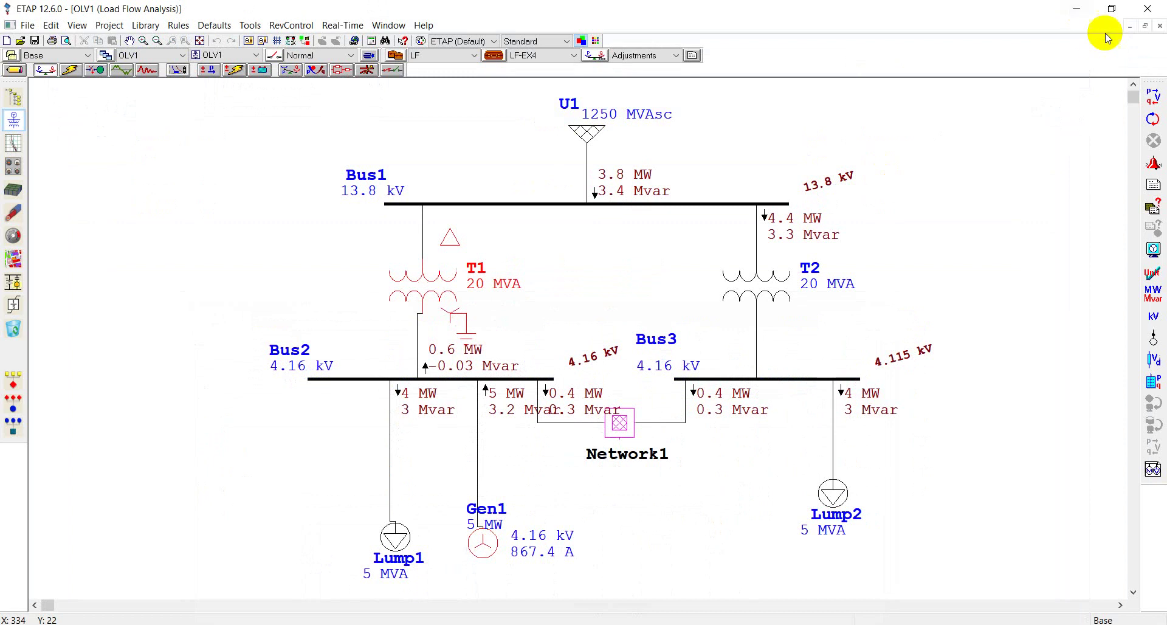
Step: Bring up ETAP's Network1 one-line diagram and compare its Cable1 voltage drop with Cable1's row in the PDF's Branch Losses Summary Report
{"action": "left_click", "coordinate": [1130, 26]}
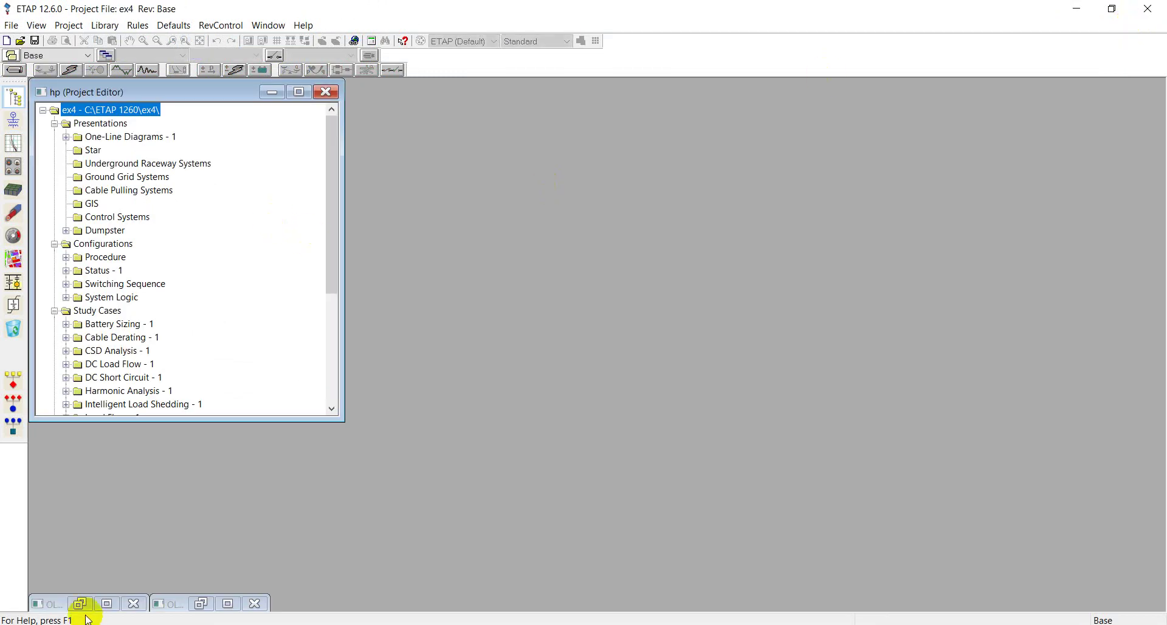
{"action": "left_click", "coordinate": [201, 603]}
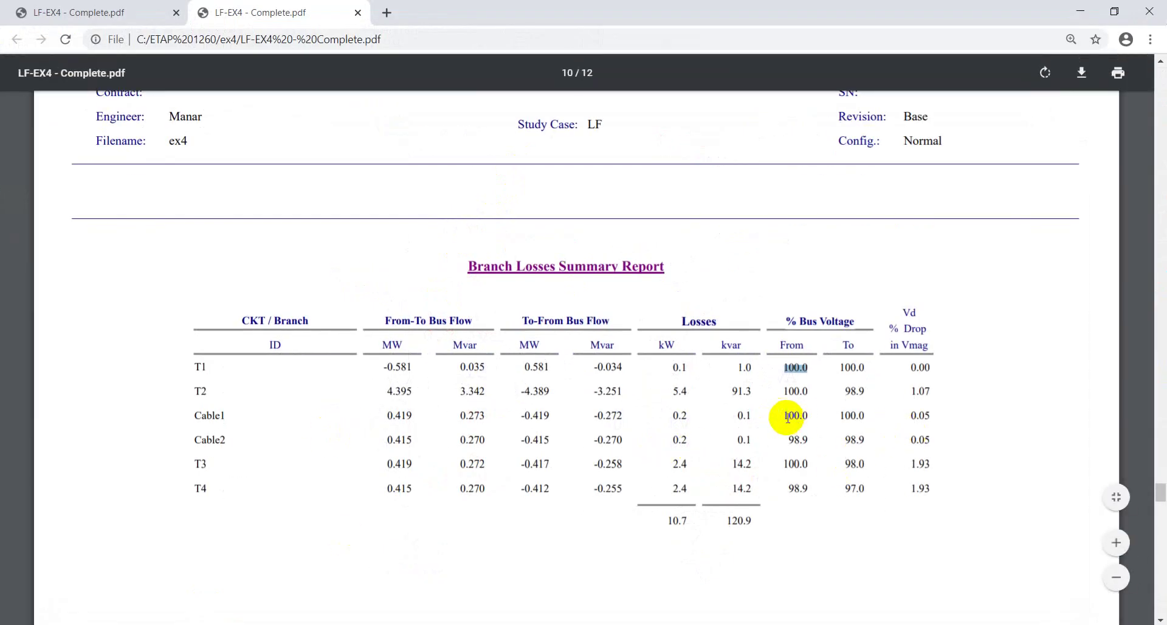
{"action": "left_click_drag", "start_coordinate": [785, 417], "coordinate": [805, 418]}
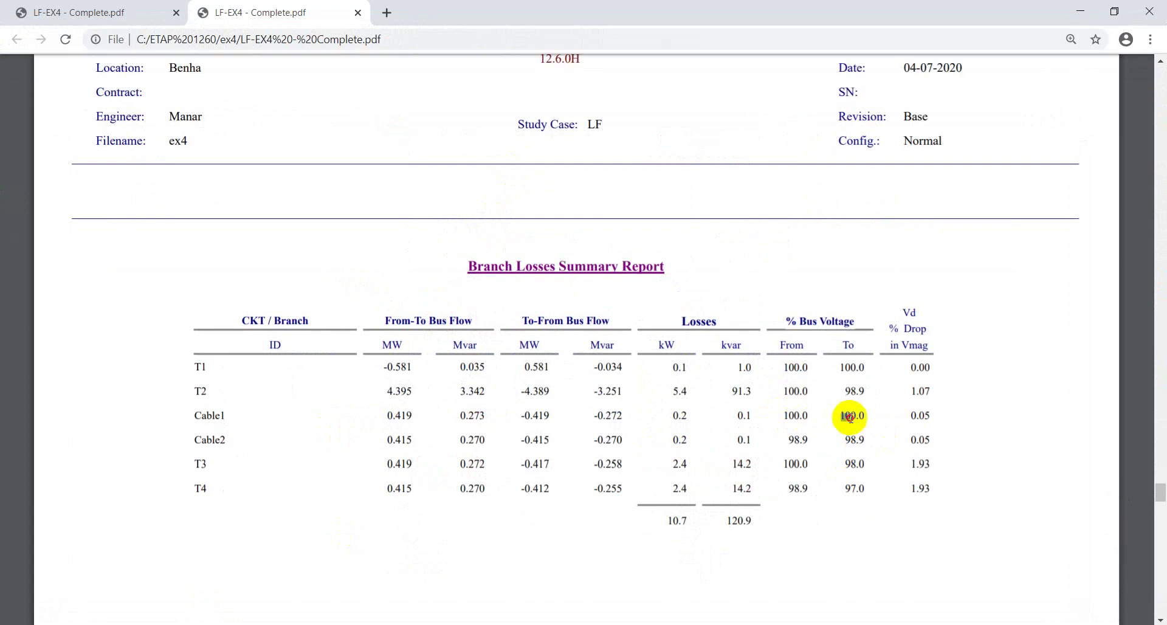
{"action": "double_click", "coordinate": [920, 415]}
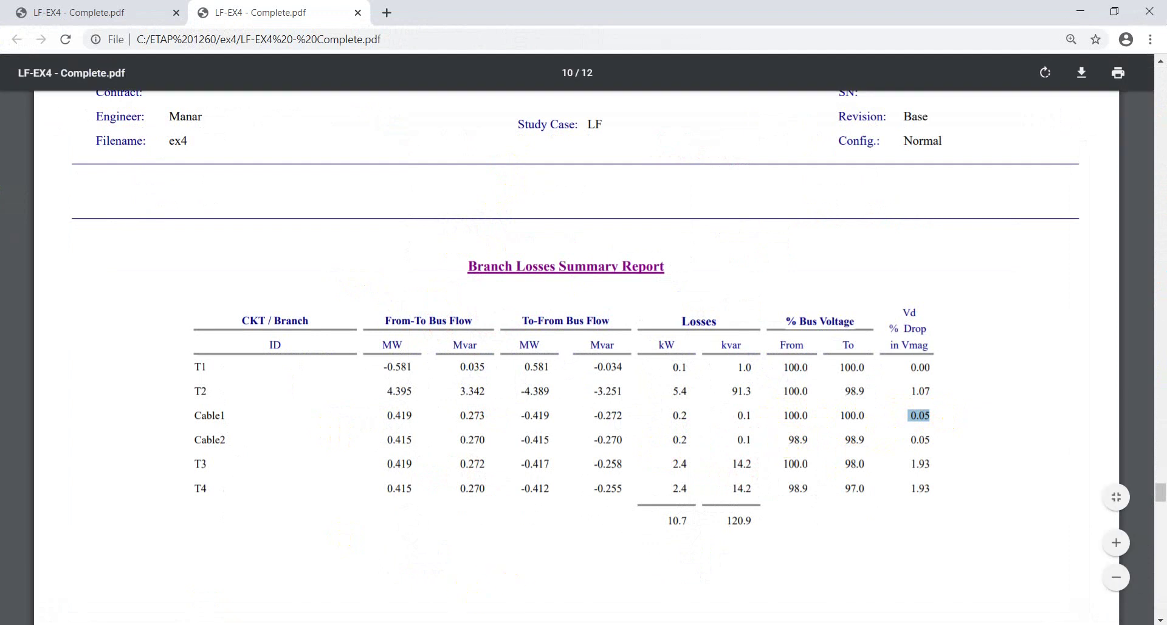
{"action": "left_click", "coordinate": [372, 569]}
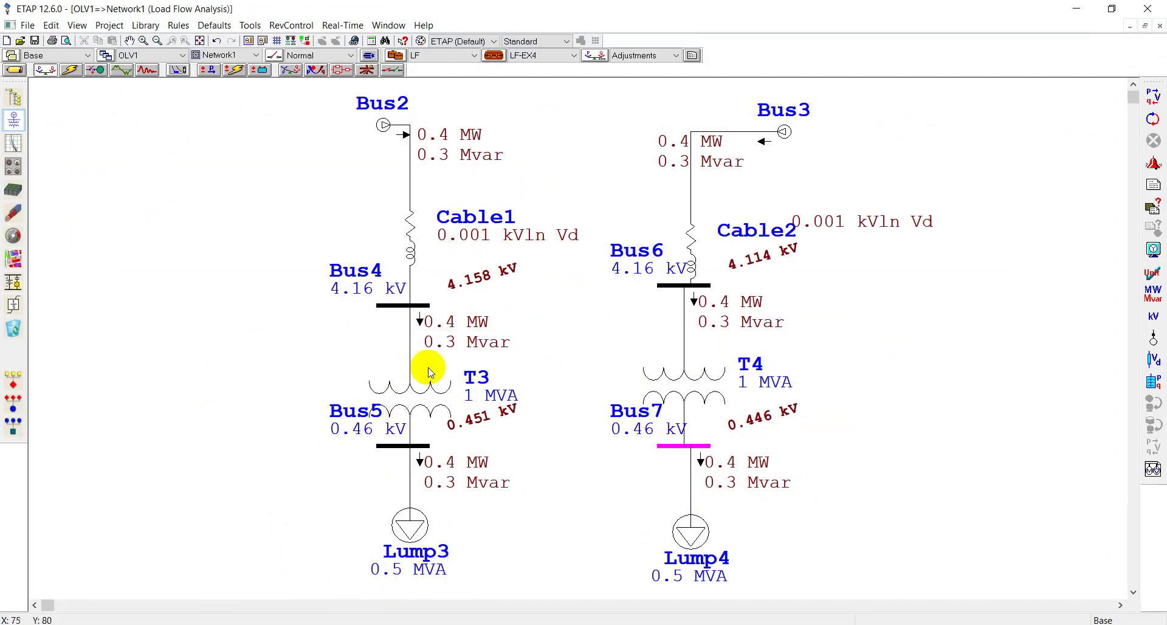
{"action": "key", "text": "alt+Tab"}
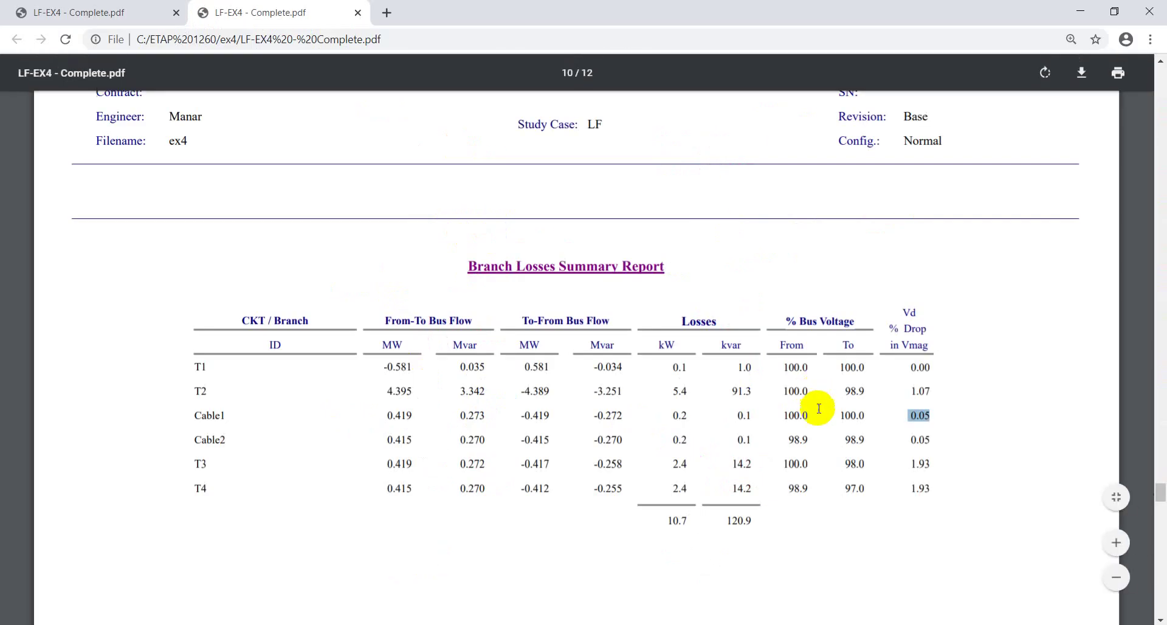
Step: Compare the % Bus Voltage and voltage drop values of Cable2 with T2's bus voltages in the Branch Losses Summary Report
{"action": "left_click_drag", "start_coordinate": [790, 439], "coordinate": [934, 438]}
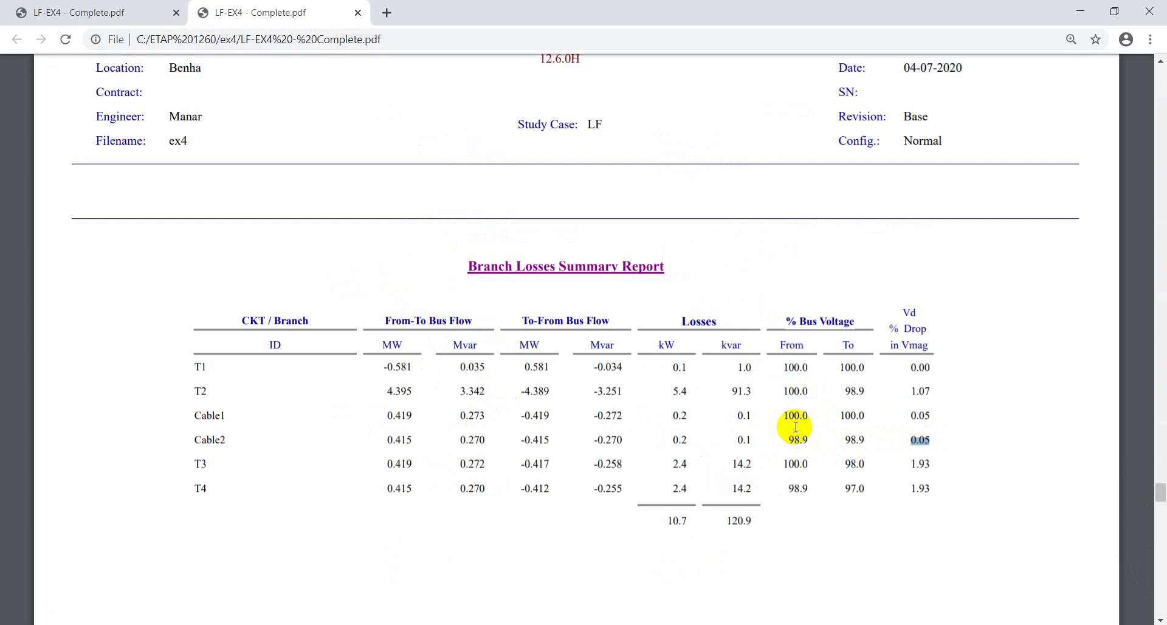
{"action": "left_click_drag", "start_coordinate": [846, 388], "coordinate": [872, 390]}
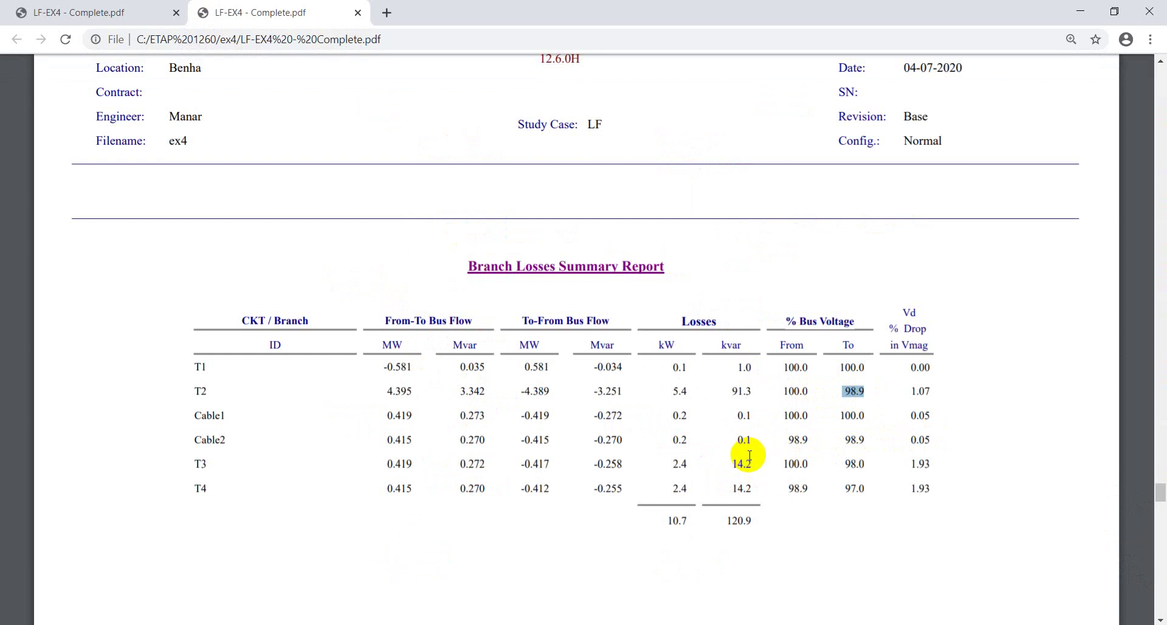
{"action": "left_click_drag", "start_coordinate": [784, 439], "coordinate": [864, 438]}
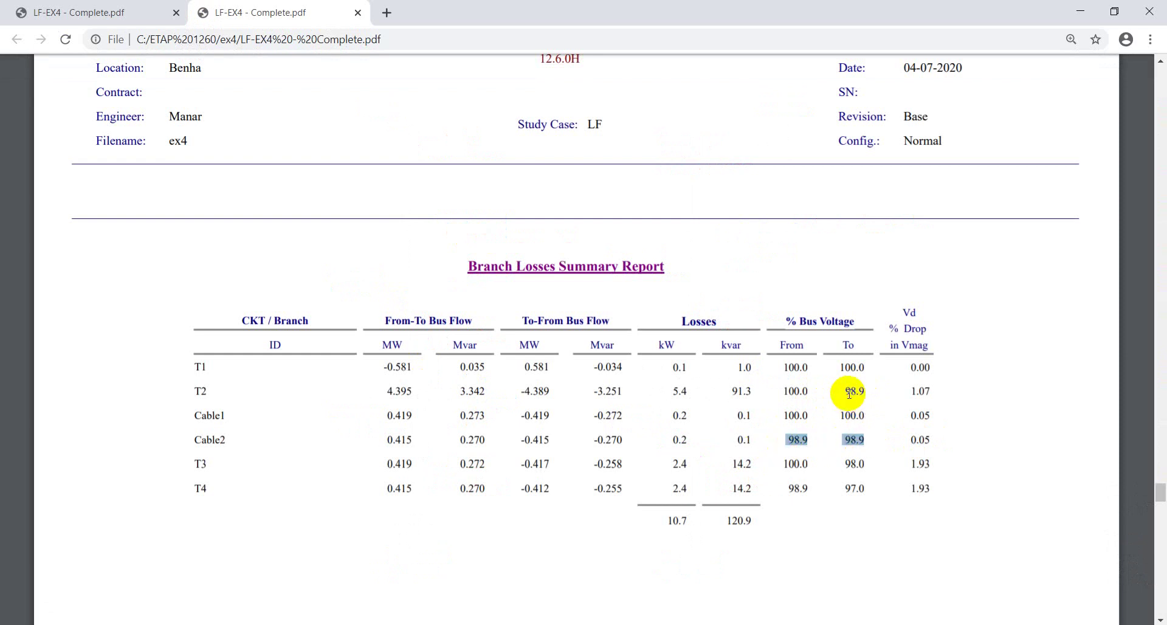
{"action": "left_click_drag", "start_coordinate": [846, 391], "coordinate": [782, 395]}
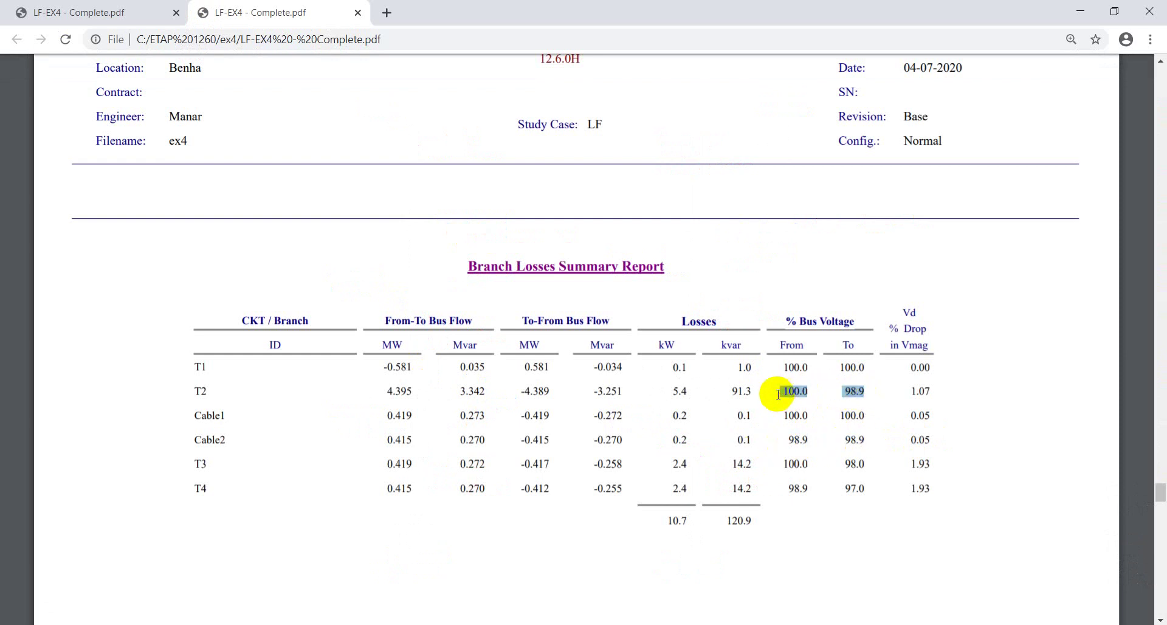
{"action": "left_click", "coordinate": [796, 494]}
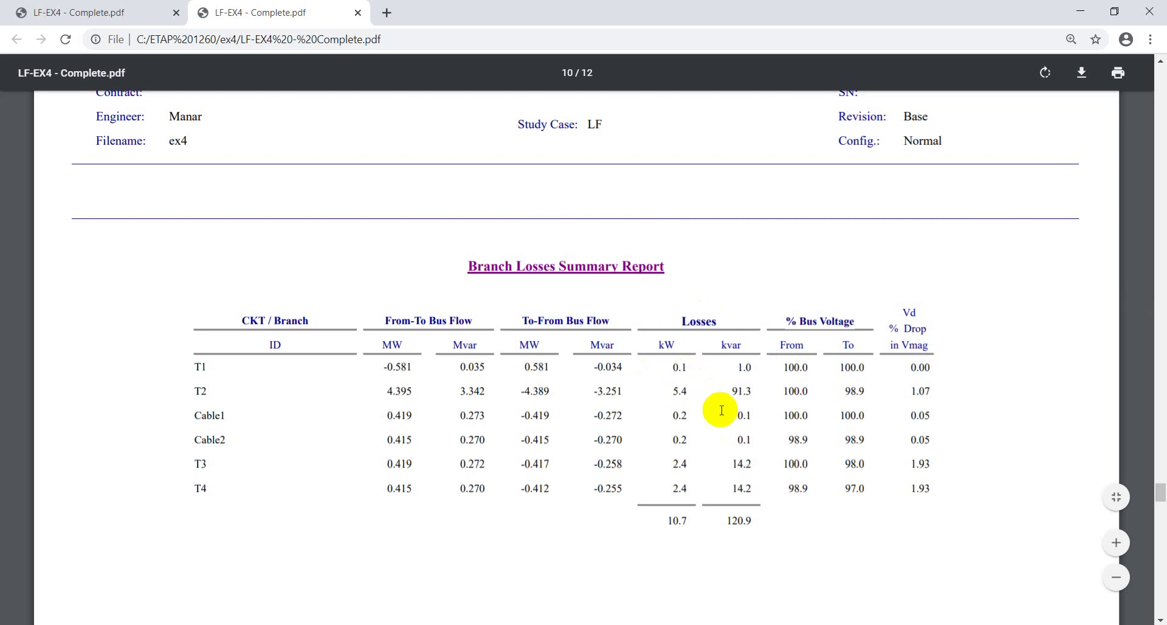
Step: Return to the Load Flow Report on page 7 and compare the MW and Mvar flows between Bus1 and Bus2 in both directions
{"action": "scroll", "coordinate": [722, 410], "scroll_direction": "up", "scroll_amount": 10}
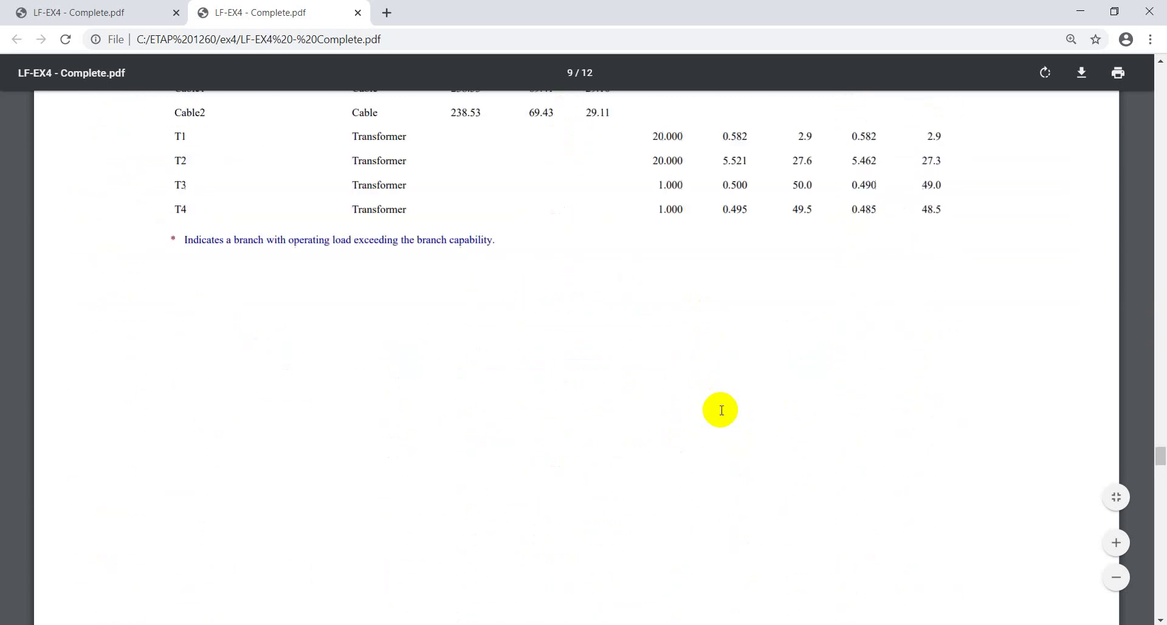
{"action": "scroll", "coordinate": [721, 410], "scroll_direction": "up", "scroll_amount": 7}
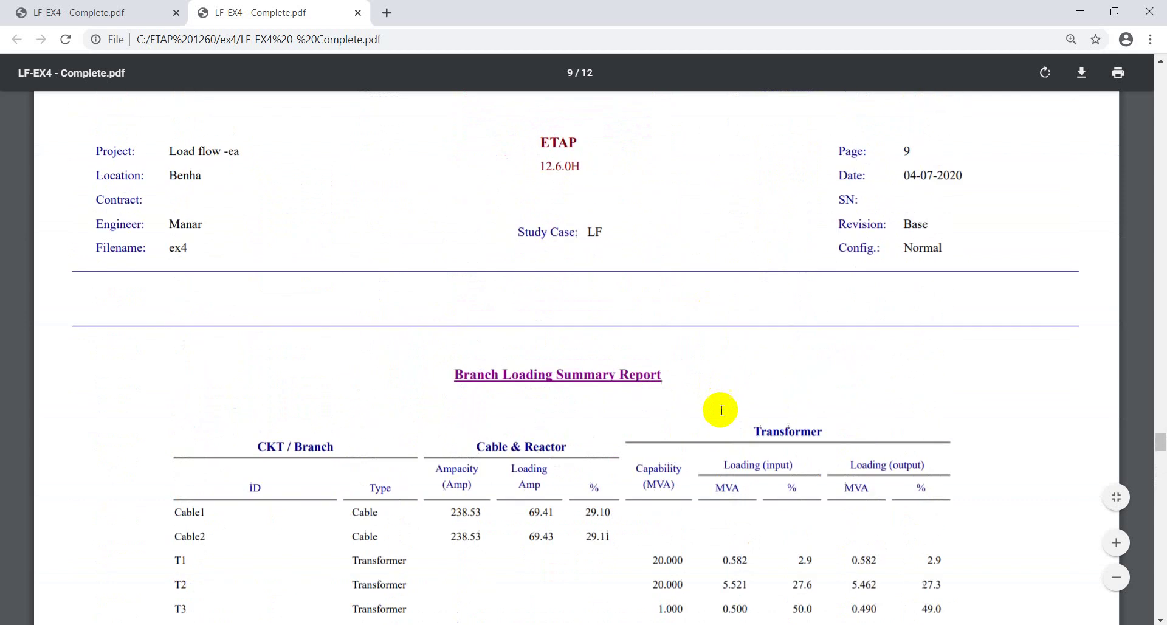
{"action": "scroll", "coordinate": [721, 410], "scroll_direction": "up", "scroll_amount": 15}
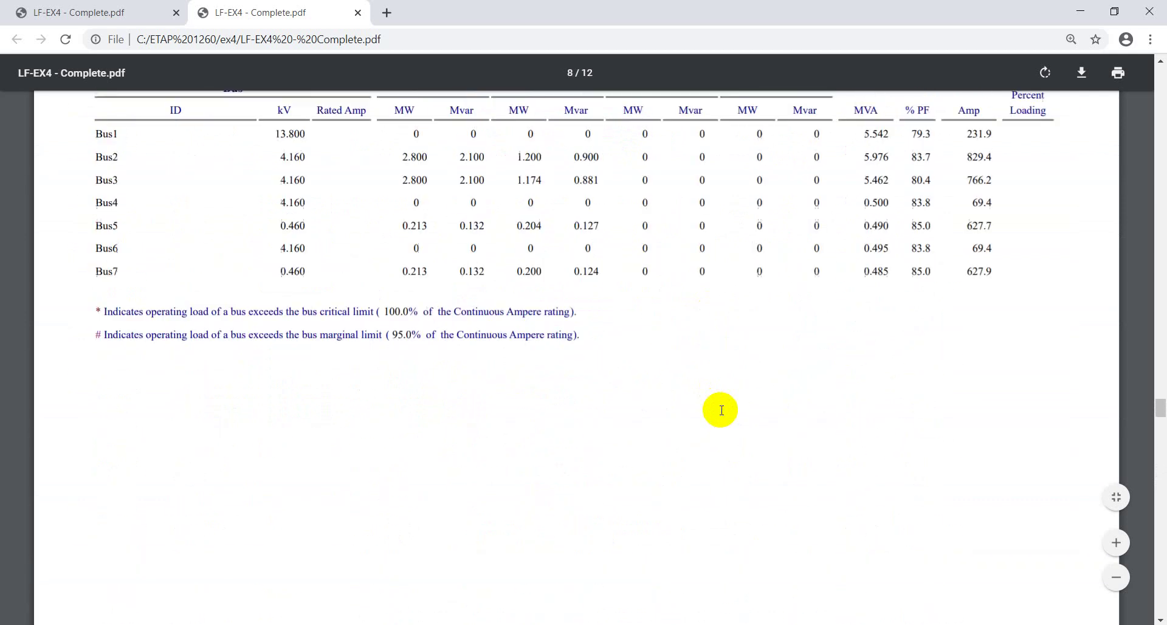
{"action": "scroll", "coordinate": [721, 410], "scroll_direction": "up", "scroll_amount": 3}
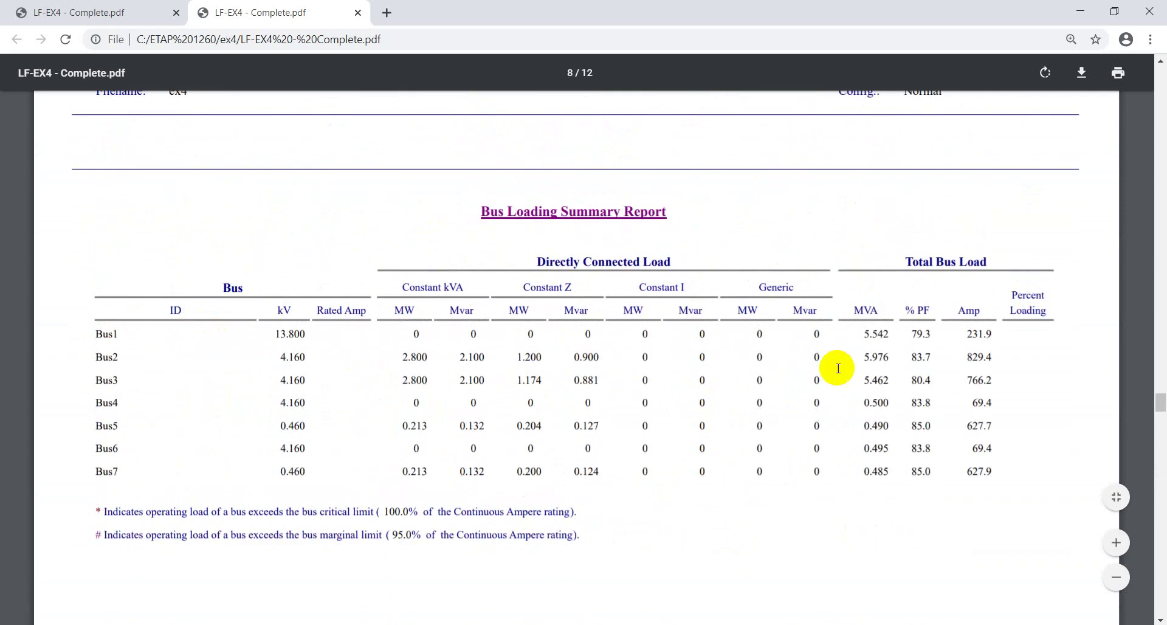
{"action": "scroll", "coordinate": [838, 367], "scroll_direction": "up", "scroll_amount": 12}
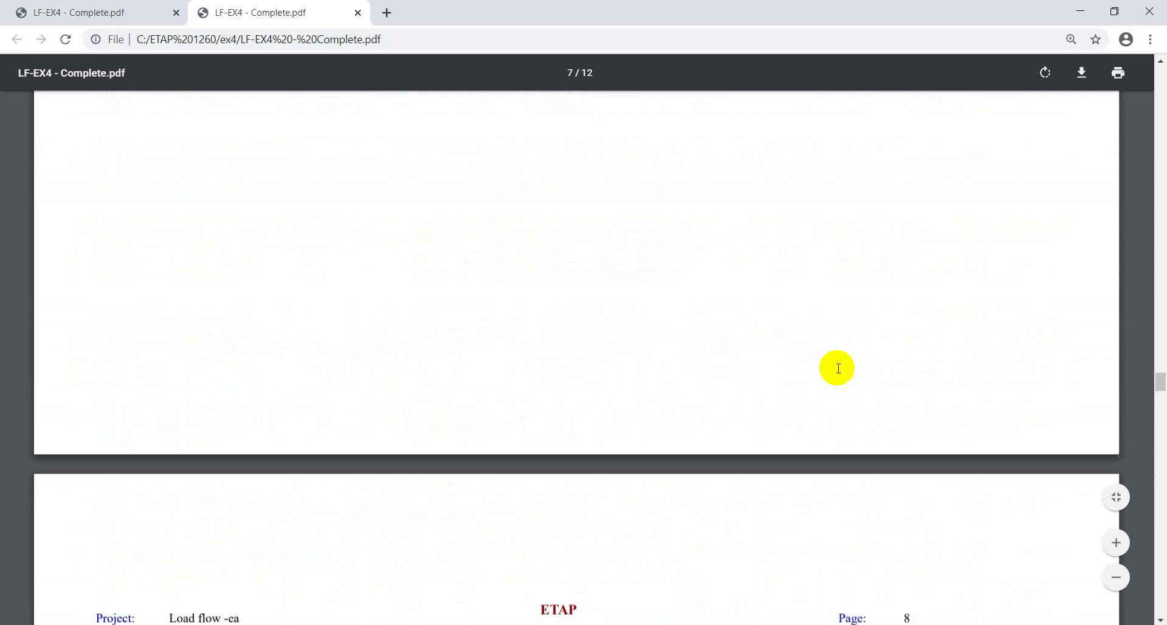
{"action": "scroll", "coordinate": [837, 368], "scroll_direction": "up", "scroll_amount": 5}
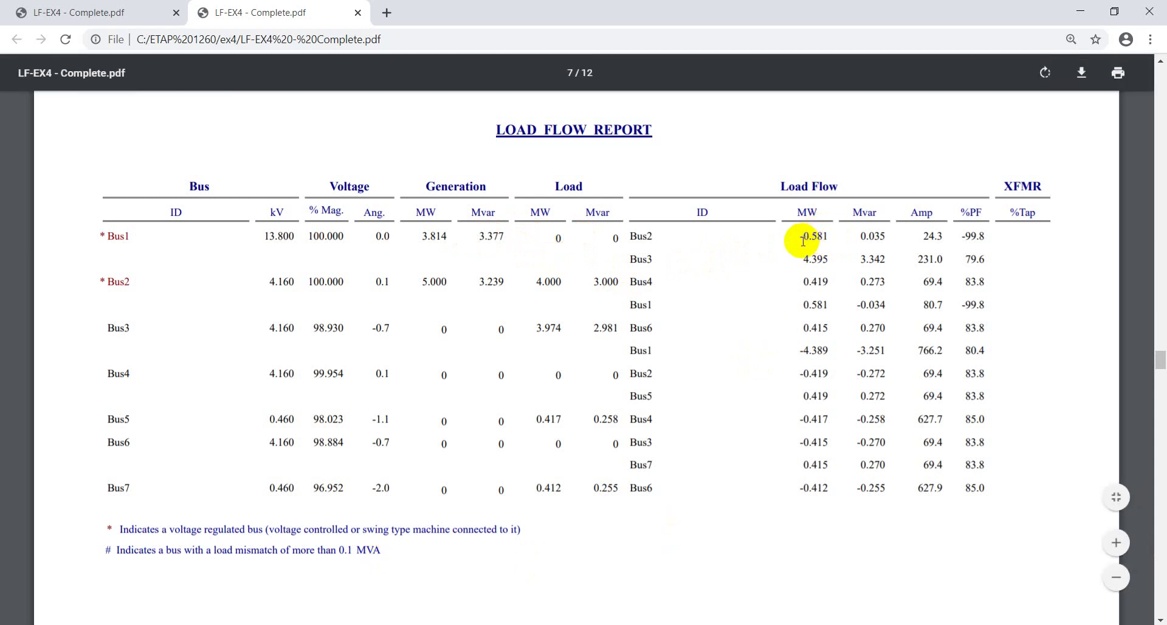
{"action": "left_click_drag", "start_coordinate": [803, 241], "coordinate": [861, 236]}
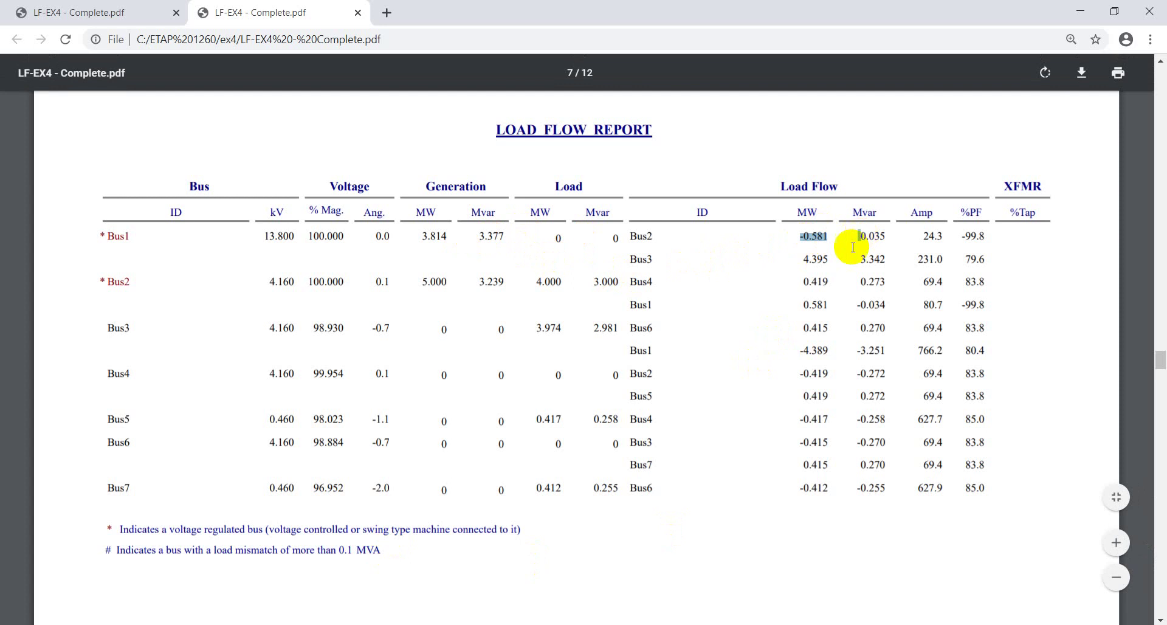
{"action": "left_click_drag", "start_coordinate": [620, 305], "coordinate": [657, 304]}
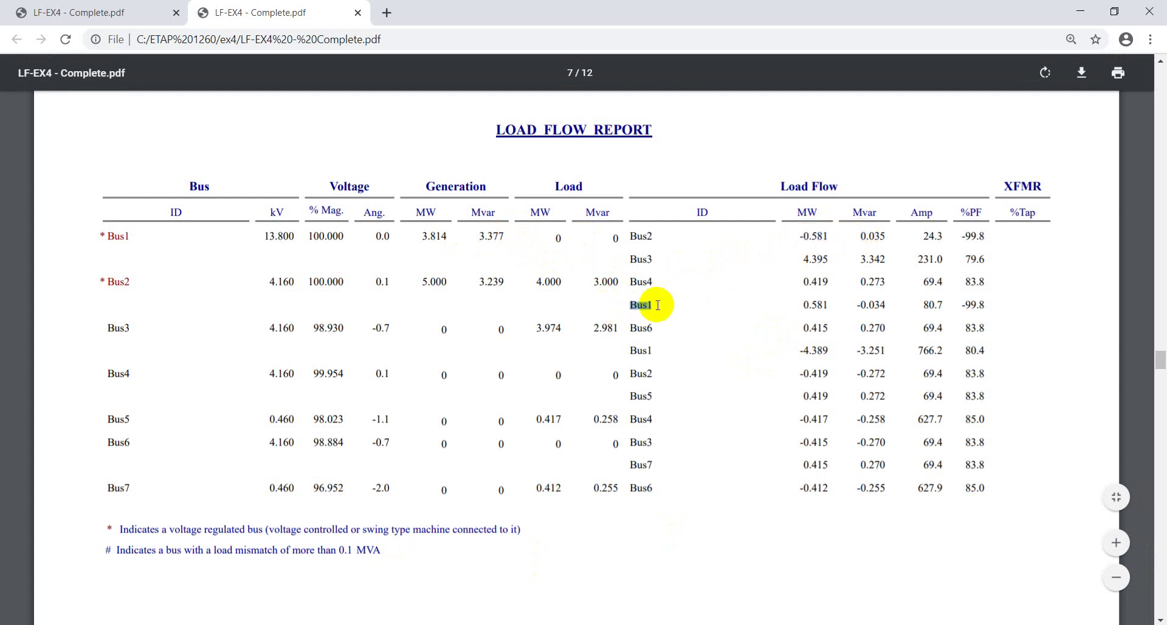
{"action": "left_click_drag", "start_coordinate": [814, 306], "coordinate": [893, 298]}
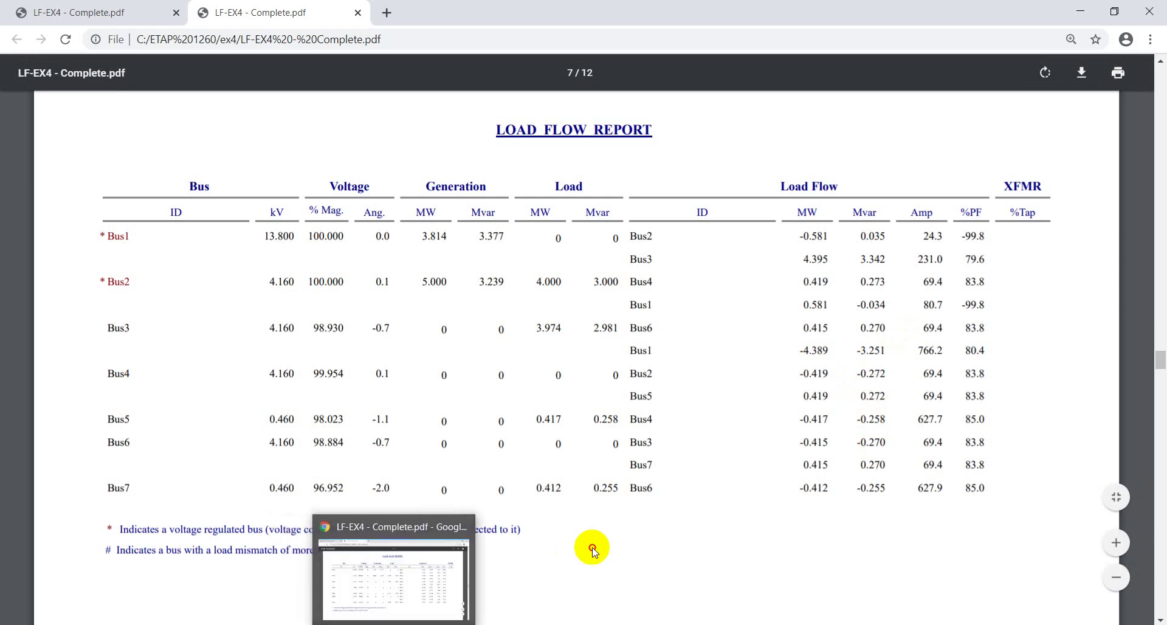
Step: Look over the Branch Loading Summary Report and the Branch Losses Summary Report on pages 9 and 10 again
{"action": "scroll", "coordinate": [595, 550], "scroll_direction": "down", "scroll_amount": 1}
{"action": "scroll", "coordinate": [594, 550], "scroll_direction": "down", "scroll_amount": 20}
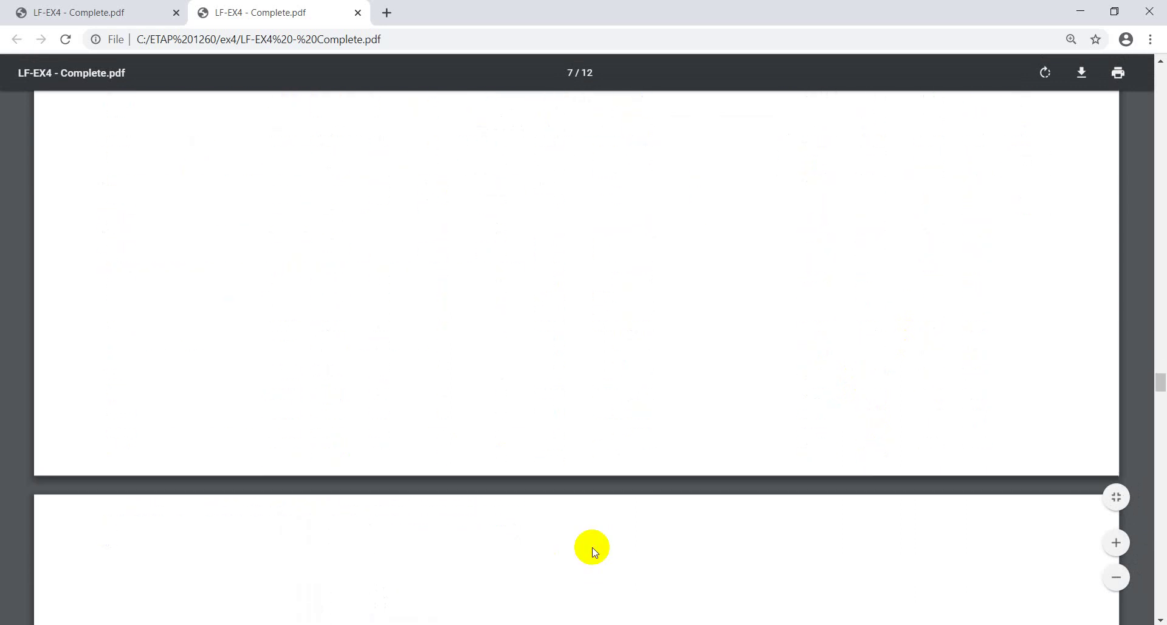
{"action": "scroll", "coordinate": [595, 551], "scroll_direction": "down", "scroll_amount": 15}
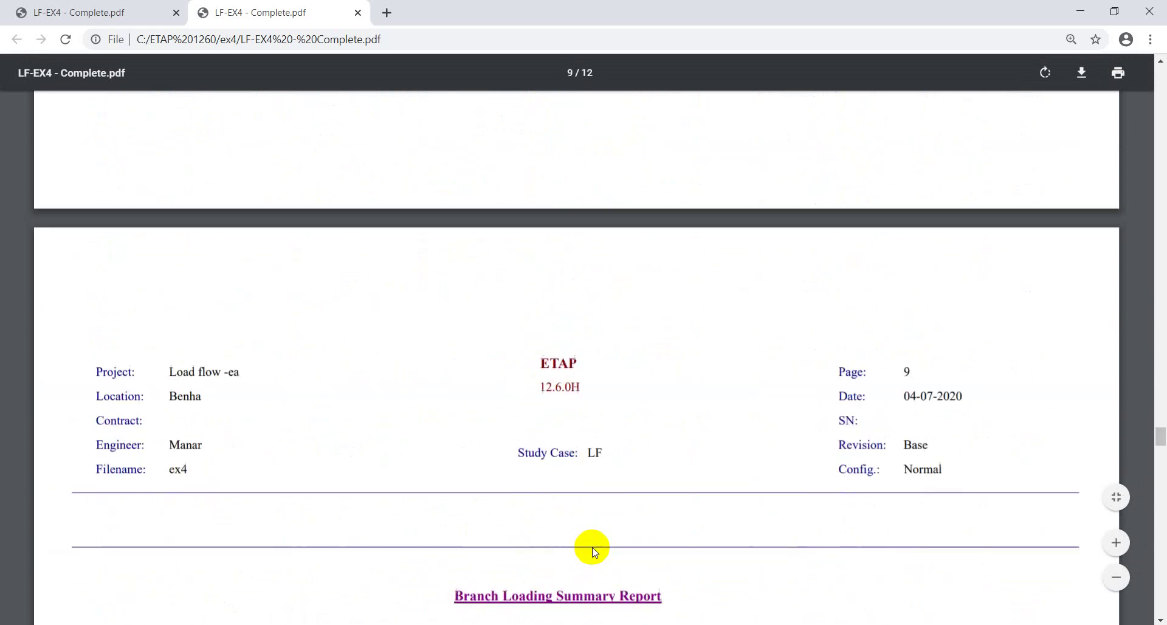
{"action": "scroll", "coordinate": [595, 552], "scroll_direction": "down", "scroll_amount": 8}
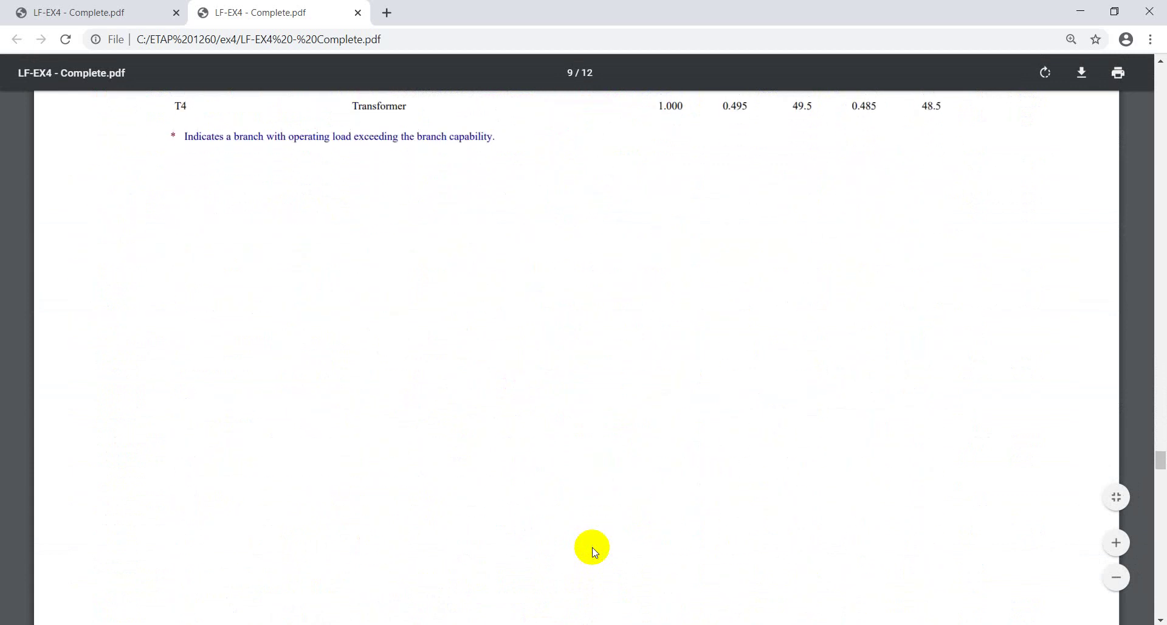
{"action": "scroll", "coordinate": [594, 552], "scroll_direction": "up", "scroll_amount": 6}
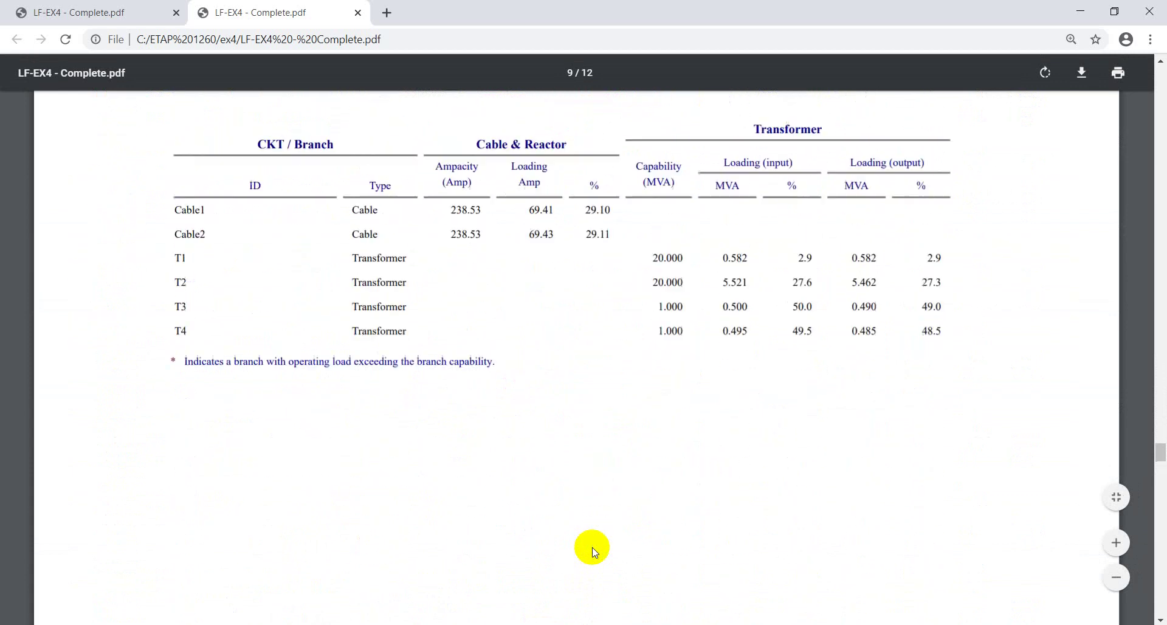
{"action": "scroll", "coordinate": [594, 552], "scroll_direction": "down", "scroll_amount": 20}
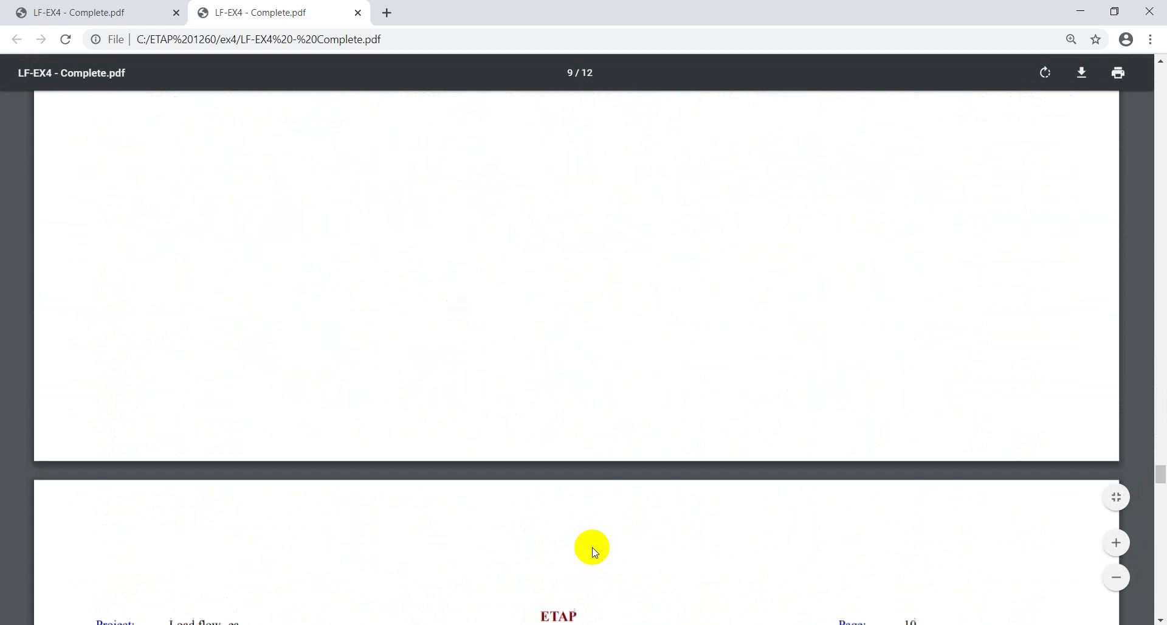
{"action": "scroll", "coordinate": [594, 552], "scroll_direction": "down", "scroll_amount": 3}
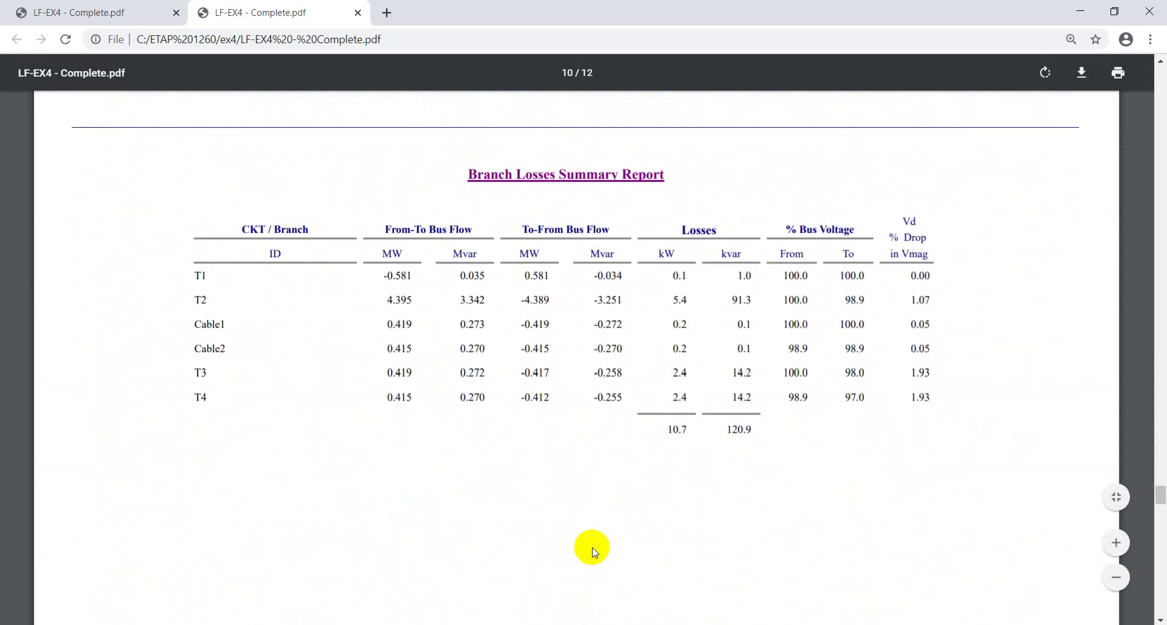
{"action": "scroll", "coordinate": [595, 552], "scroll_direction": "down", "scroll_amount": 1}
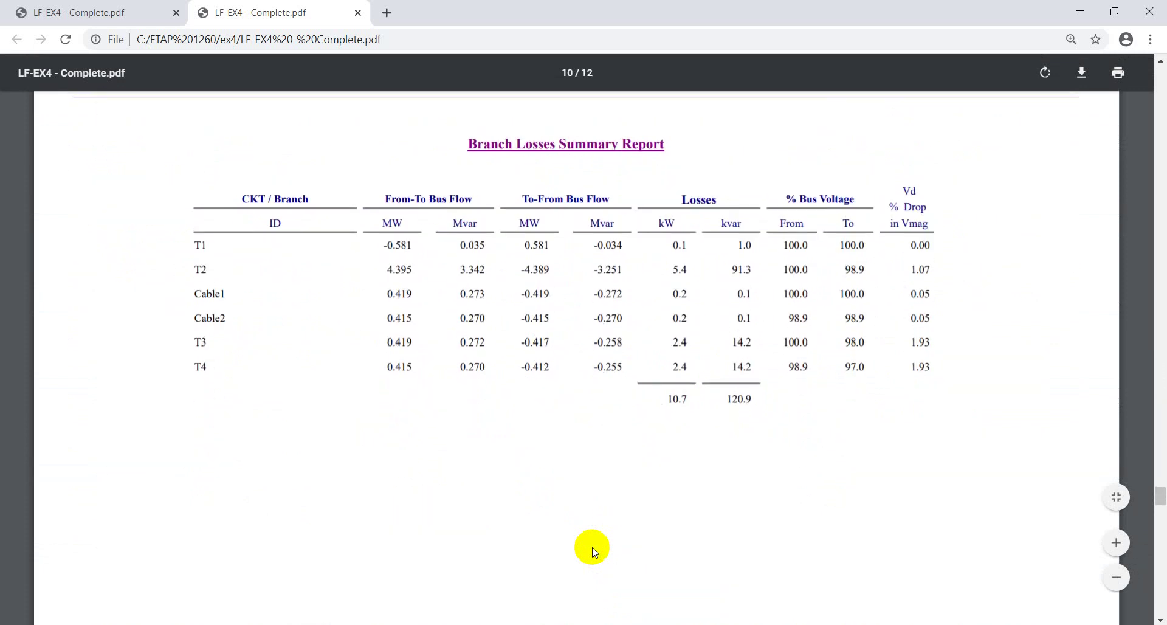
{"action": "scroll", "coordinate": [595, 552], "scroll_direction": "down", "scroll_amount": 3}
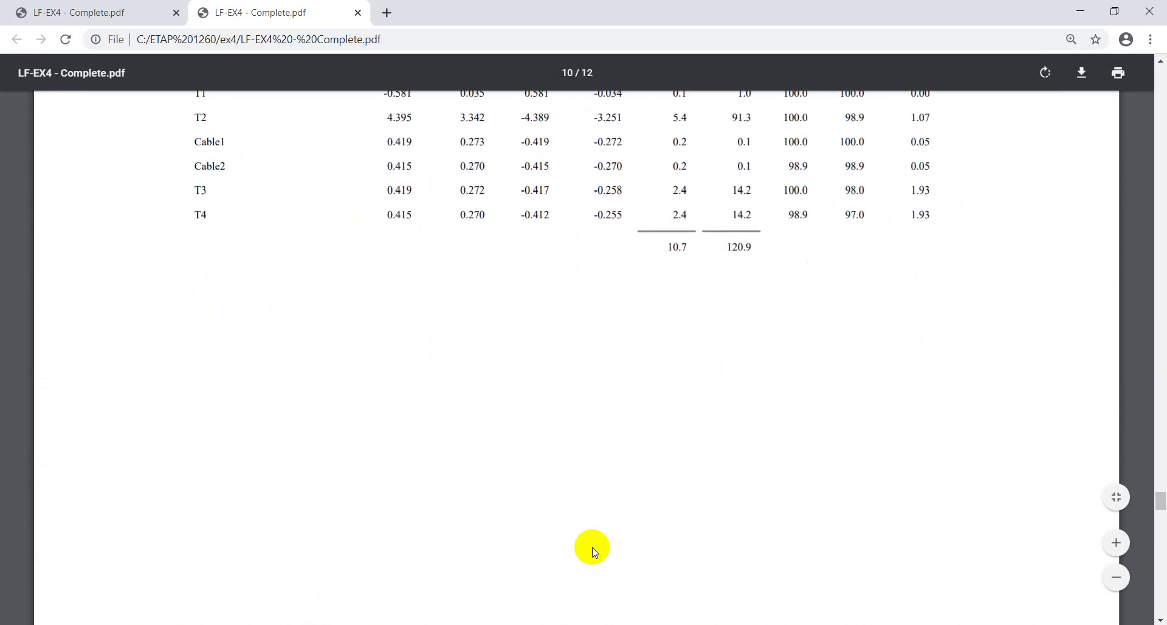
Step: Review the alert settings, Critical Report and Marginal Report in the Alert Summary Report on page 11
{"action": "scroll", "coordinate": [594, 552], "scroll_direction": "down", "scroll_amount": 15}
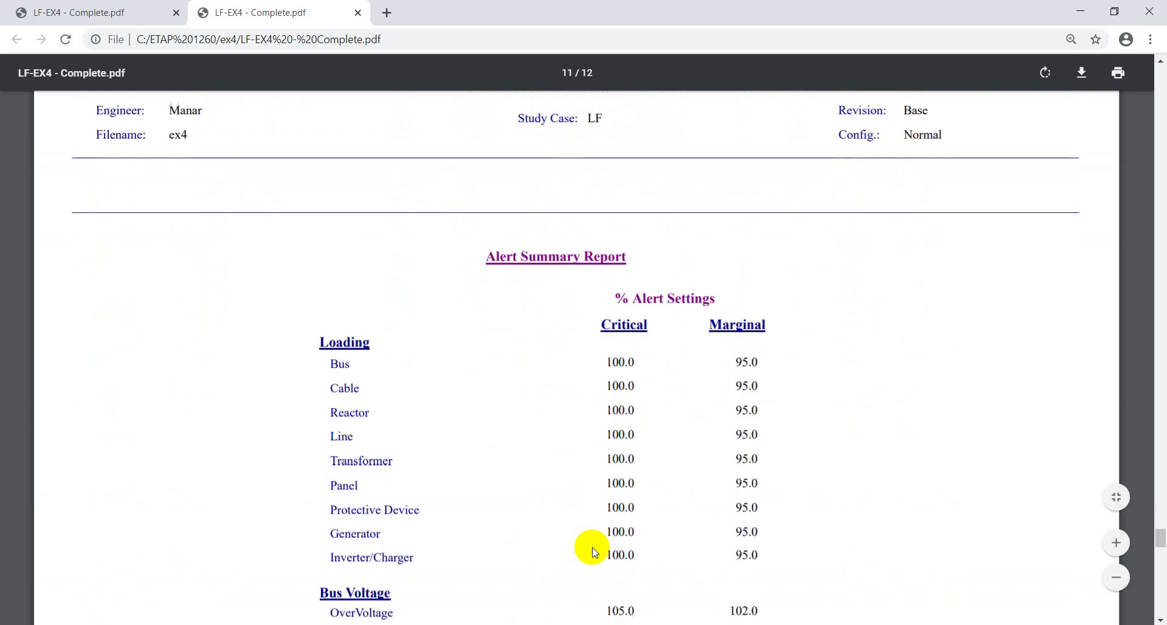
{"action": "scroll", "coordinate": [595, 552], "scroll_direction": "down", "scroll_amount": 5}
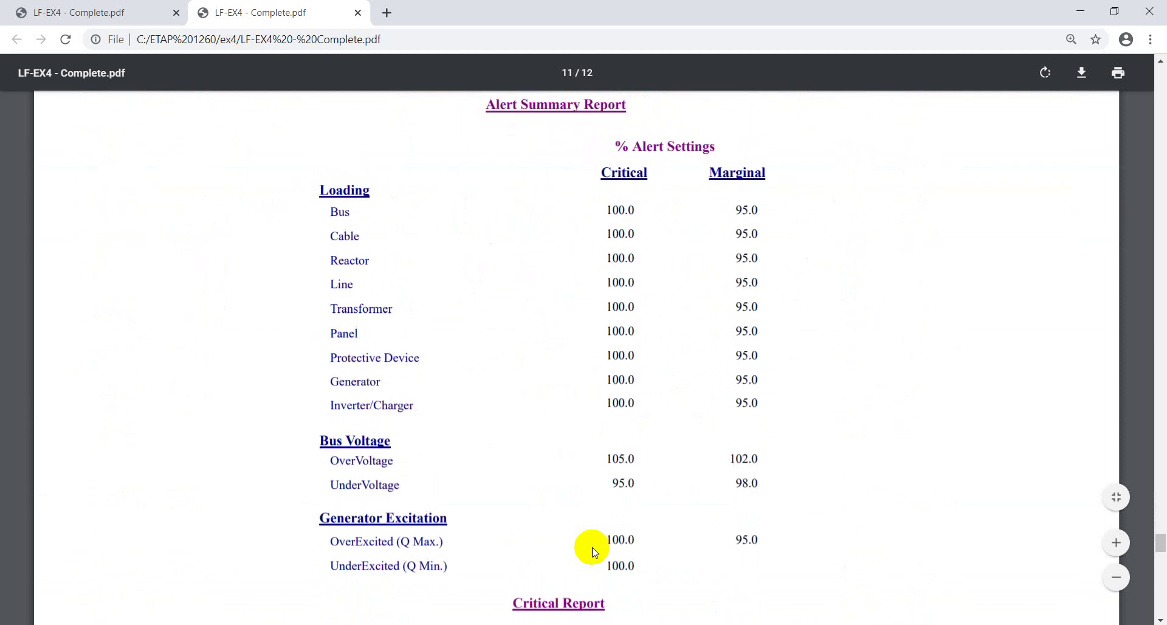
{"action": "scroll", "coordinate": [594, 552], "scroll_direction": "down", "scroll_amount": 7}
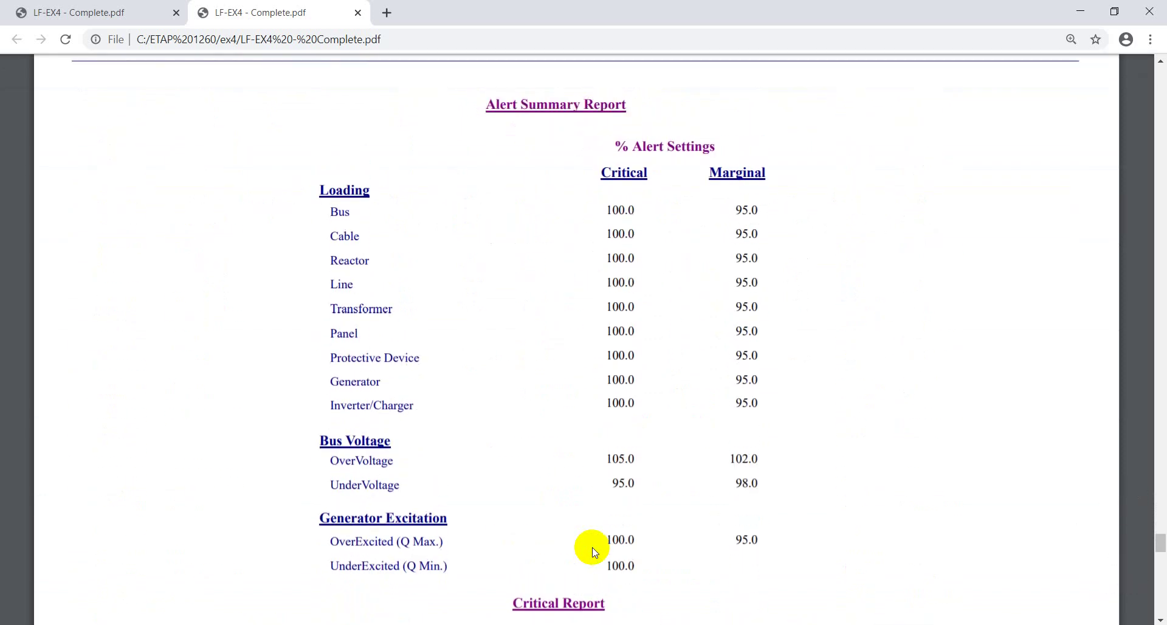
{"action": "scroll", "coordinate": [594, 549], "scroll_direction": "down", "scroll_amount": 1}
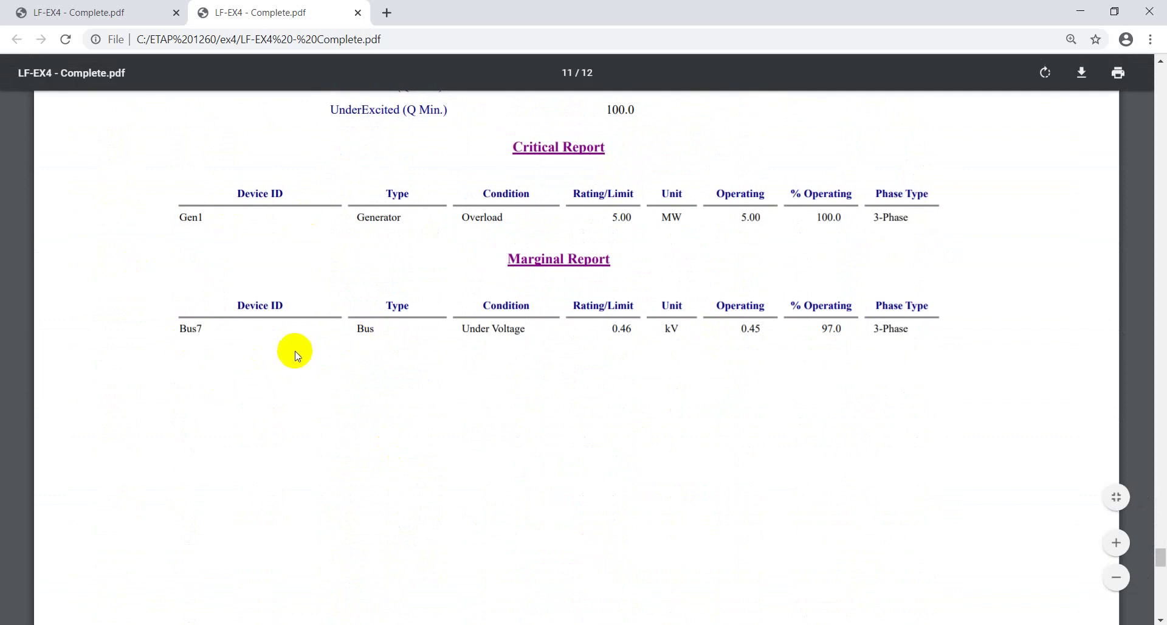
{"action": "scroll", "coordinate": [550, 313], "scroll_direction": "down", "scroll_amount": 1}
{"action": "scroll", "coordinate": [551, 315], "scroll_direction": "down", "scroll_amount": 1}
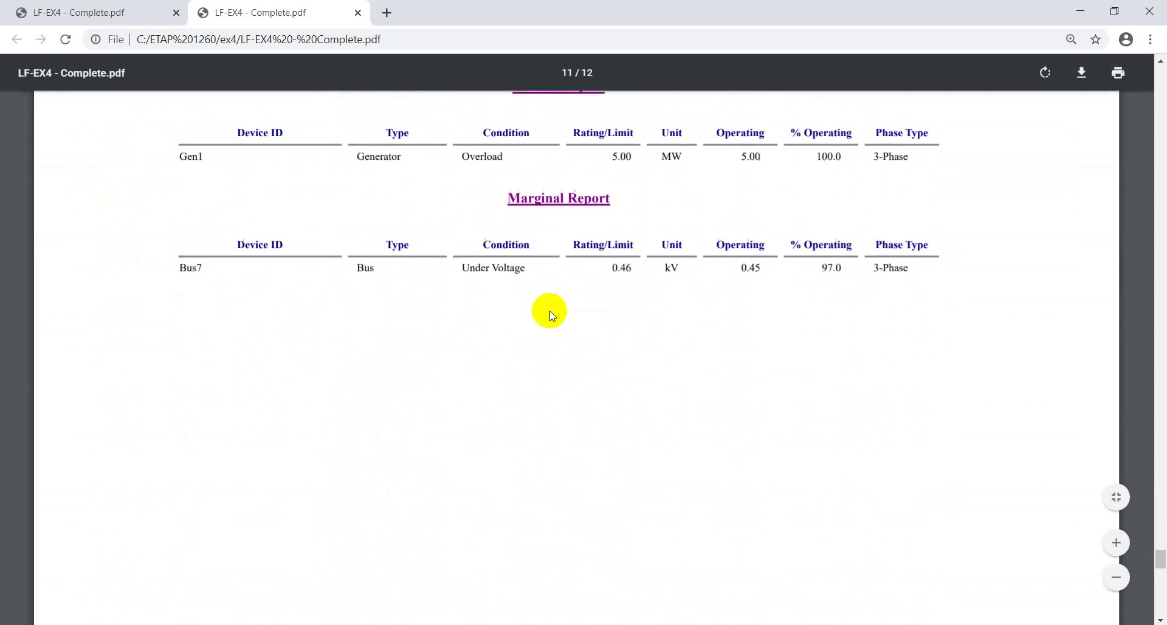
Step: Go to the Summary of Total Generation, Loading & Demand on the report's last page
{"action": "scroll", "coordinate": [523, 271], "scroll_direction": "down", "scroll_amount": 10}
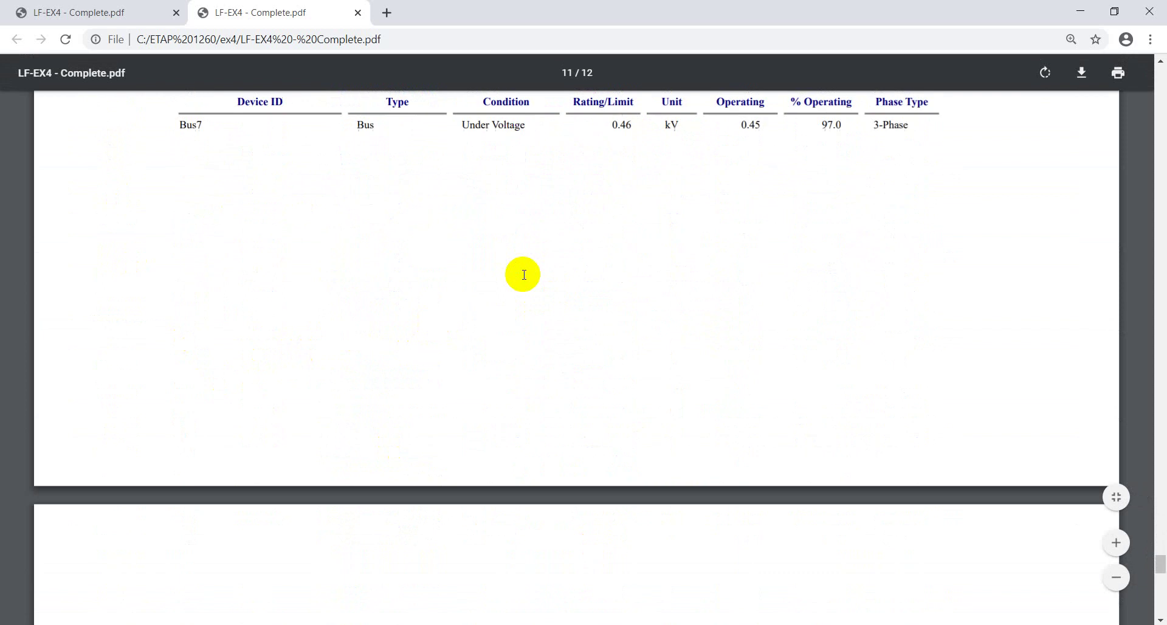
{"action": "scroll", "coordinate": [522, 275], "scroll_direction": "down", "scroll_amount": 4}
{"action": "scroll", "coordinate": [522, 275], "scroll_direction": "down", "scroll_amount": 3}
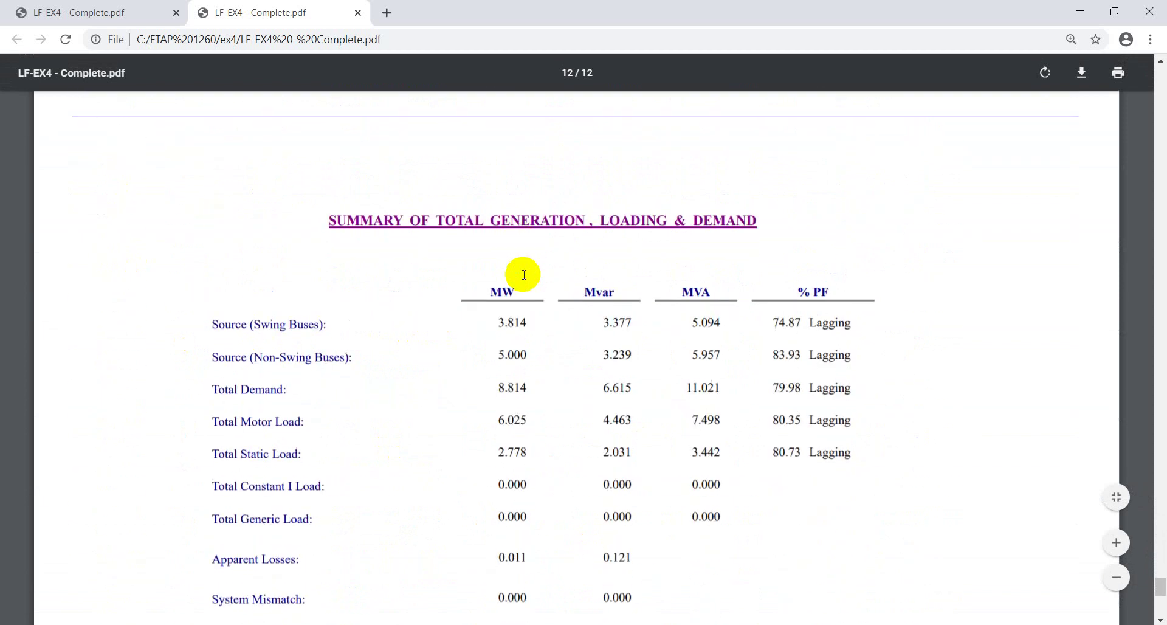
Step: Review the apparent losses in MW and the number of iterations in the Summary of Total Generation, Loading & Demand
{"action": "scroll", "coordinate": [524, 274], "scroll_direction": "up", "scroll_amount": 2}
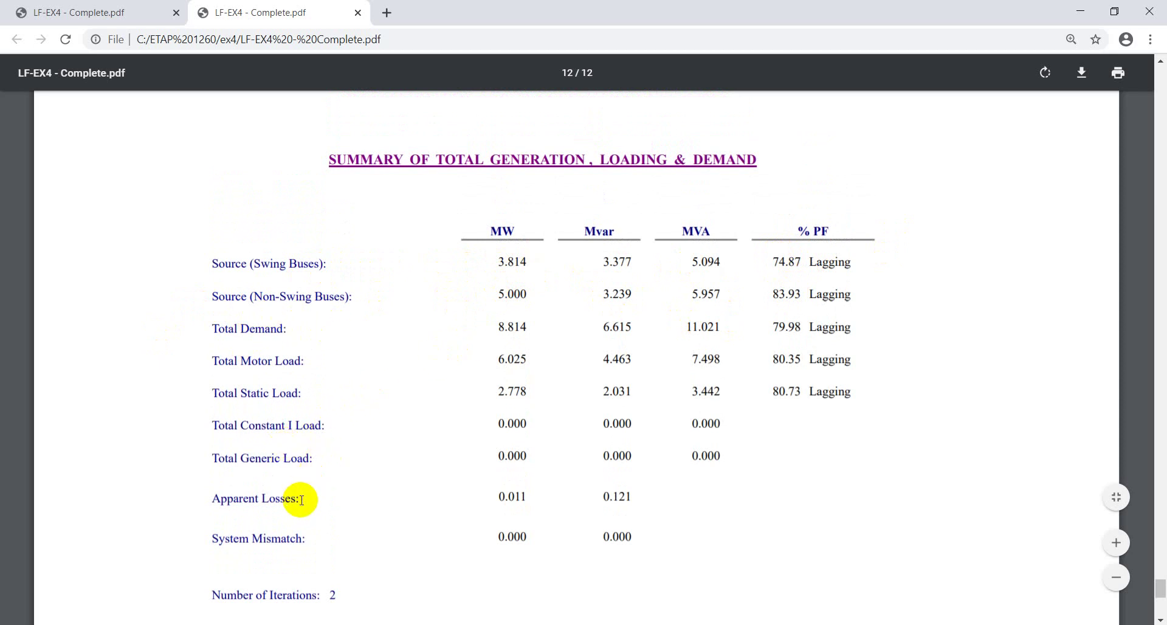
{"action": "left_click_drag", "start_coordinate": [493, 495], "coordinate": [529, 497]}
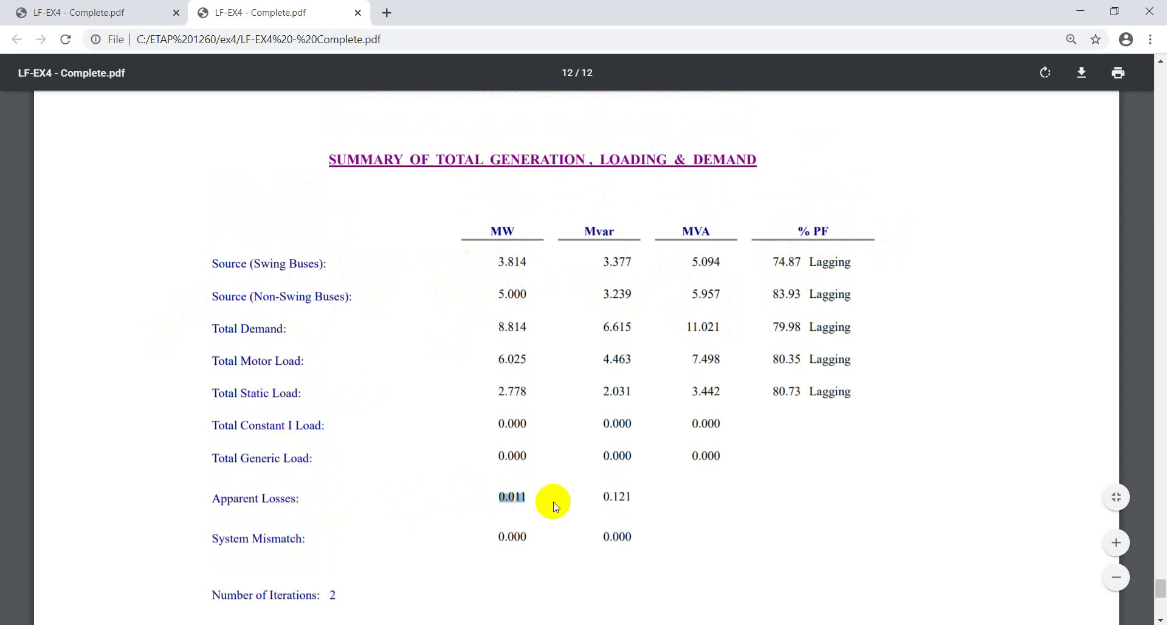
{"action": "scroll", "coordinate": [717, 532], "scroll_direction": "down", "scroll_amount": 2}
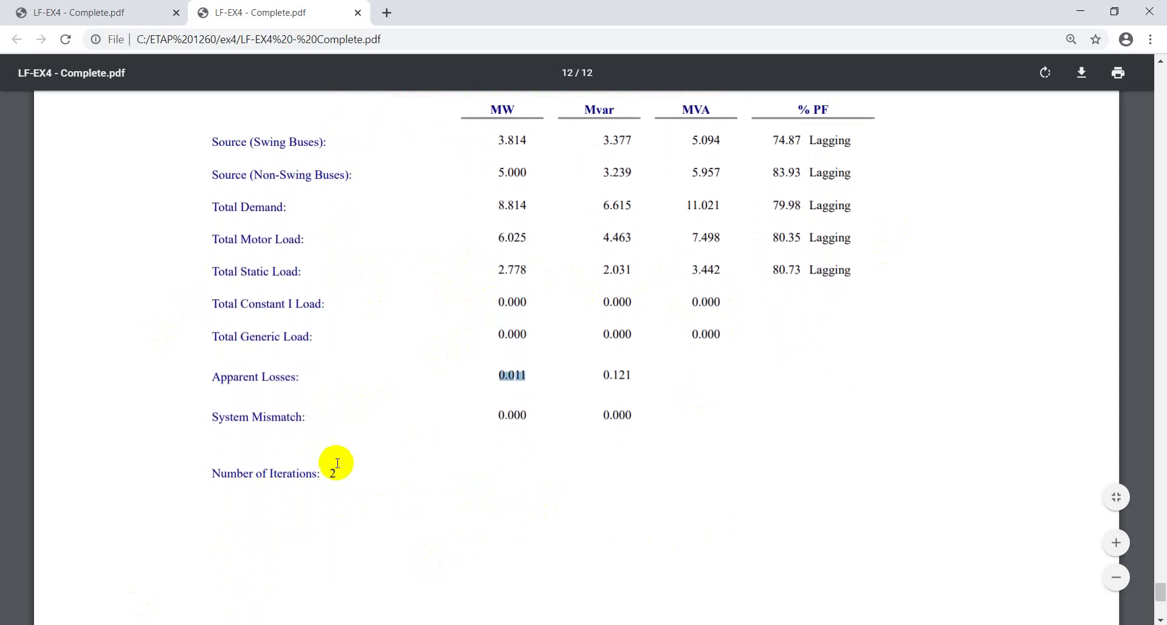
{"action": "left_click_drag", "start_coordinate": [323, 477], "coordinate": [355, 478]}
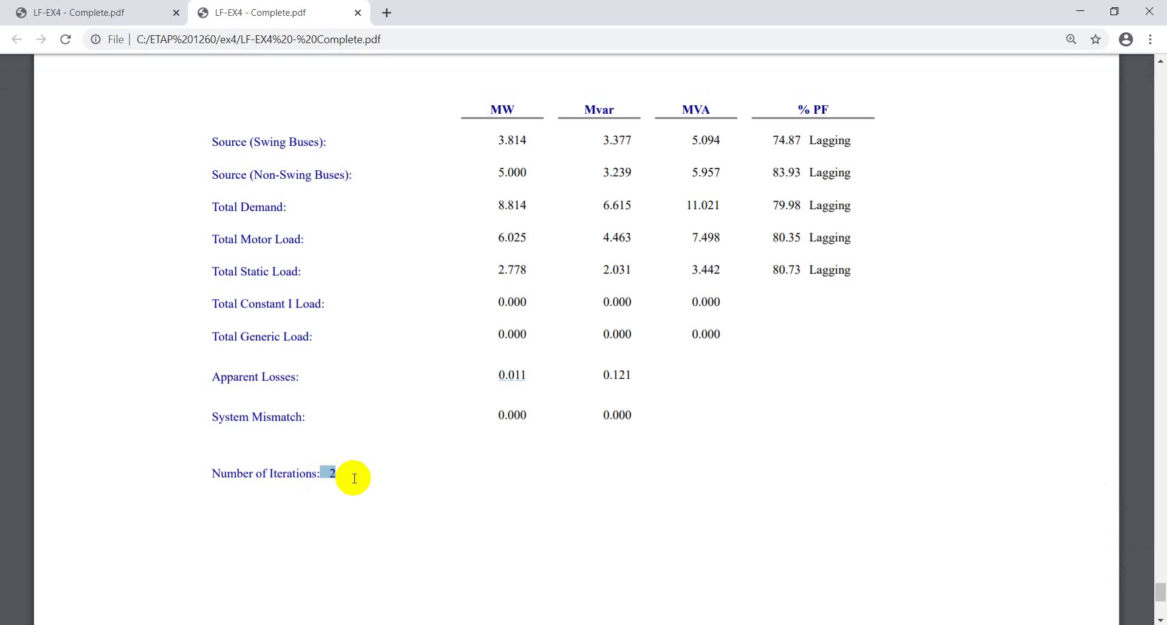
{"action": "scroll", "coordinate": [355, 479], "scroll_direction": "up", "scroll_amount": 1}
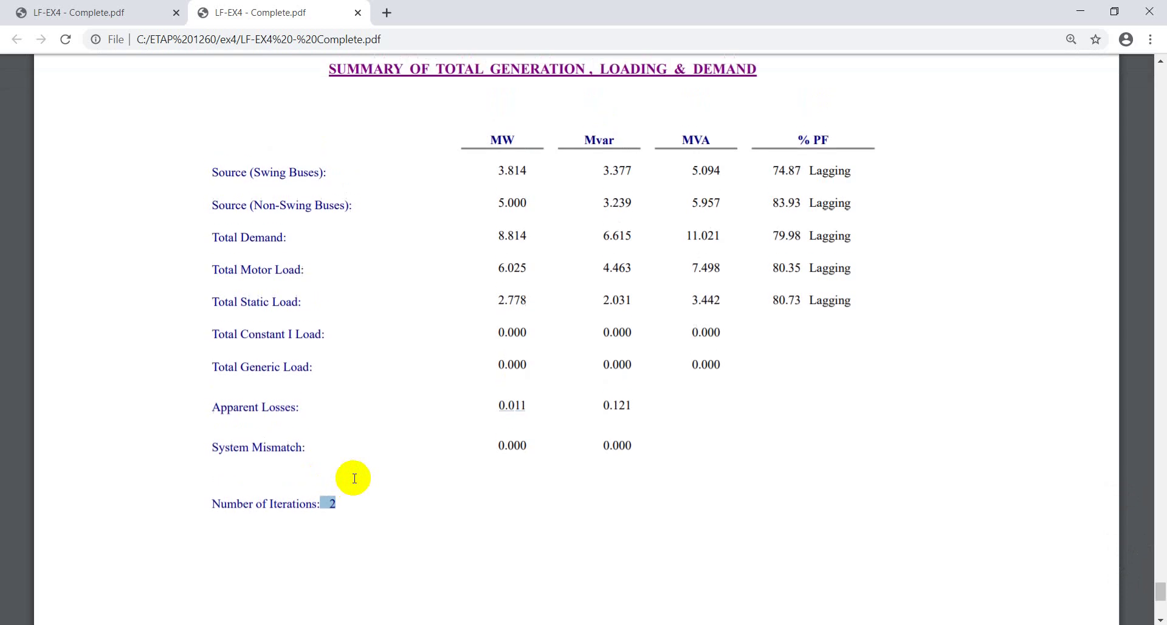
{"action": "scroll", "coordinate": [354, 479], "scroll_direction": "down", "scroll_amount": 1}
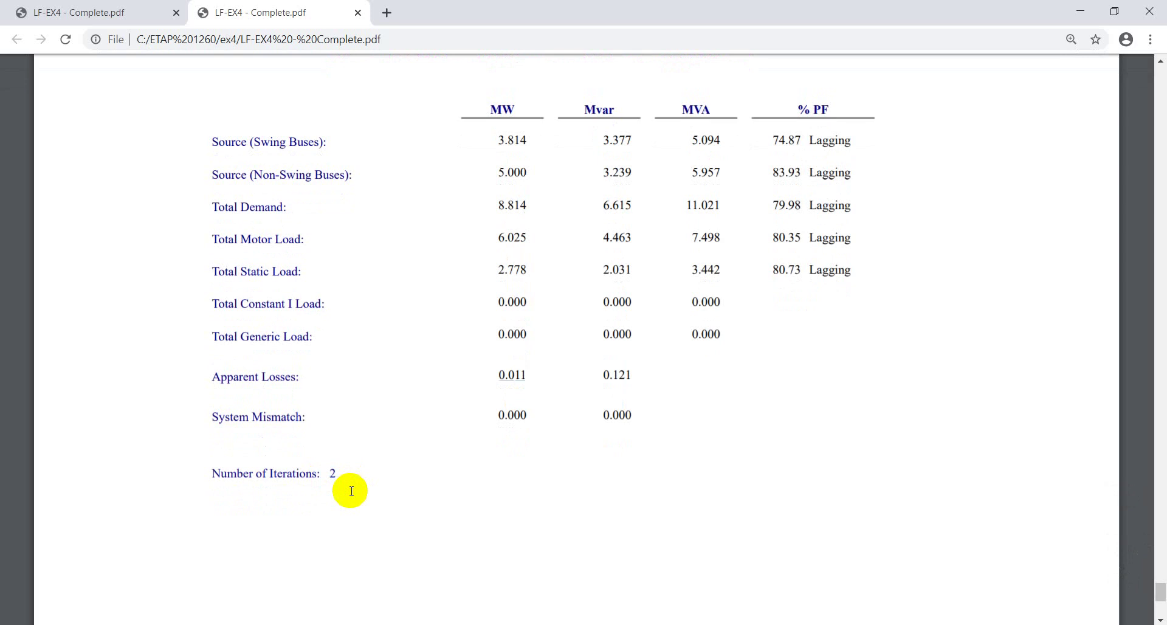
Step: Check the end of the report's last page and switch back to the Network1 load flow diagram in ETAP
{"action": "scroll", "coordinate": [351, 490], "scroll_direction": "down", "scroll_amount": 1}
{"action": "scroll", "coordinate": [351, 491], "scroll_direction": "down", "scroll_amount": 3}
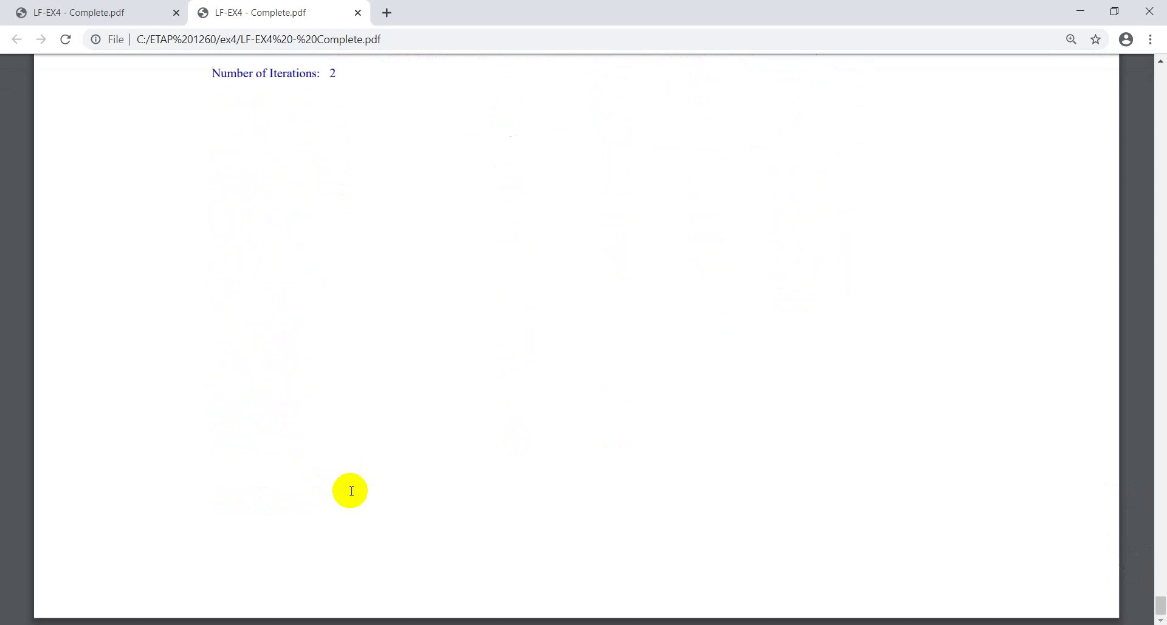
{"action": "scroll", "coordinate": [352, 491], "scroll_direction": "up", "scroll_amount": 3}
{"action": "scroll", "coordinate": [351, 491], "scroll_direction": "up", "scroll_amount": 4}
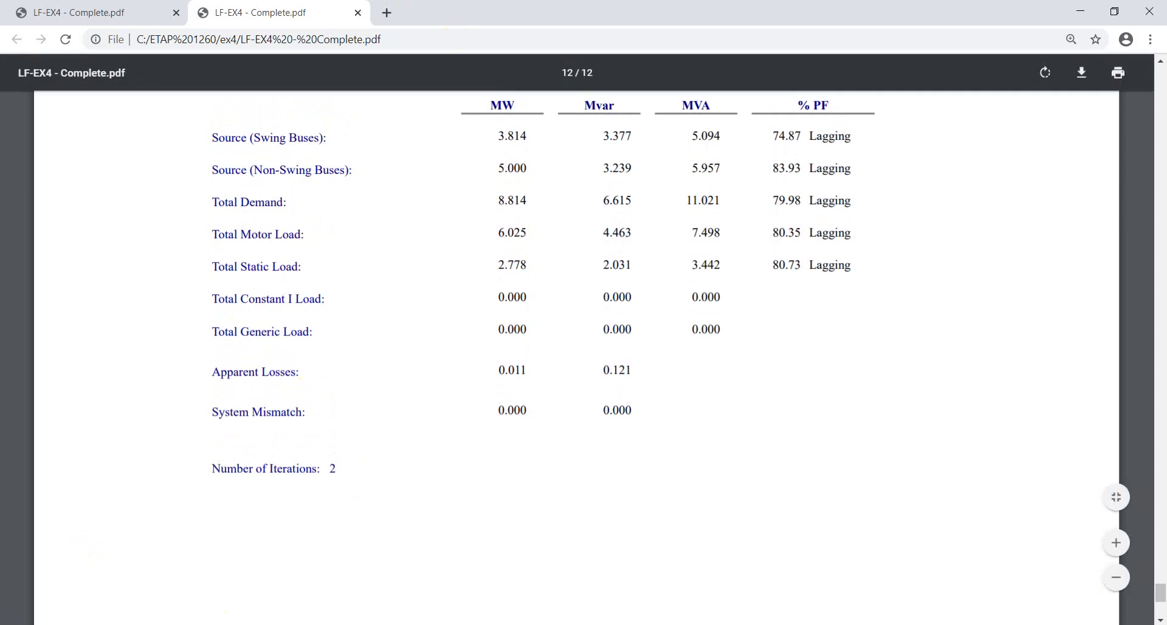
{"action": "key", "text": "alt+Tab"}
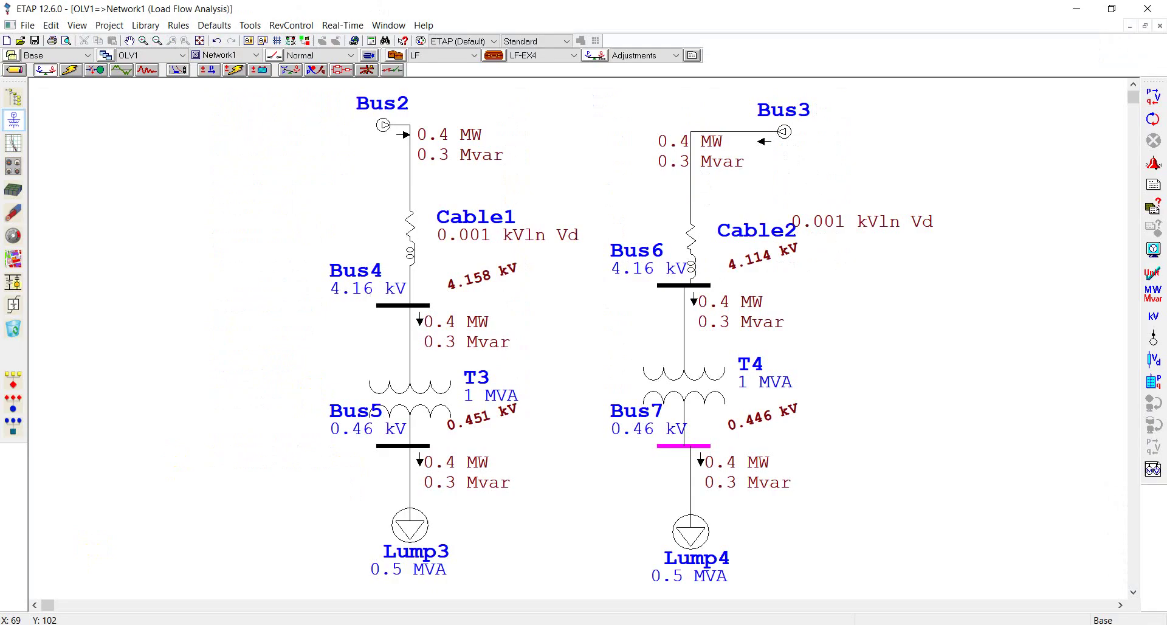